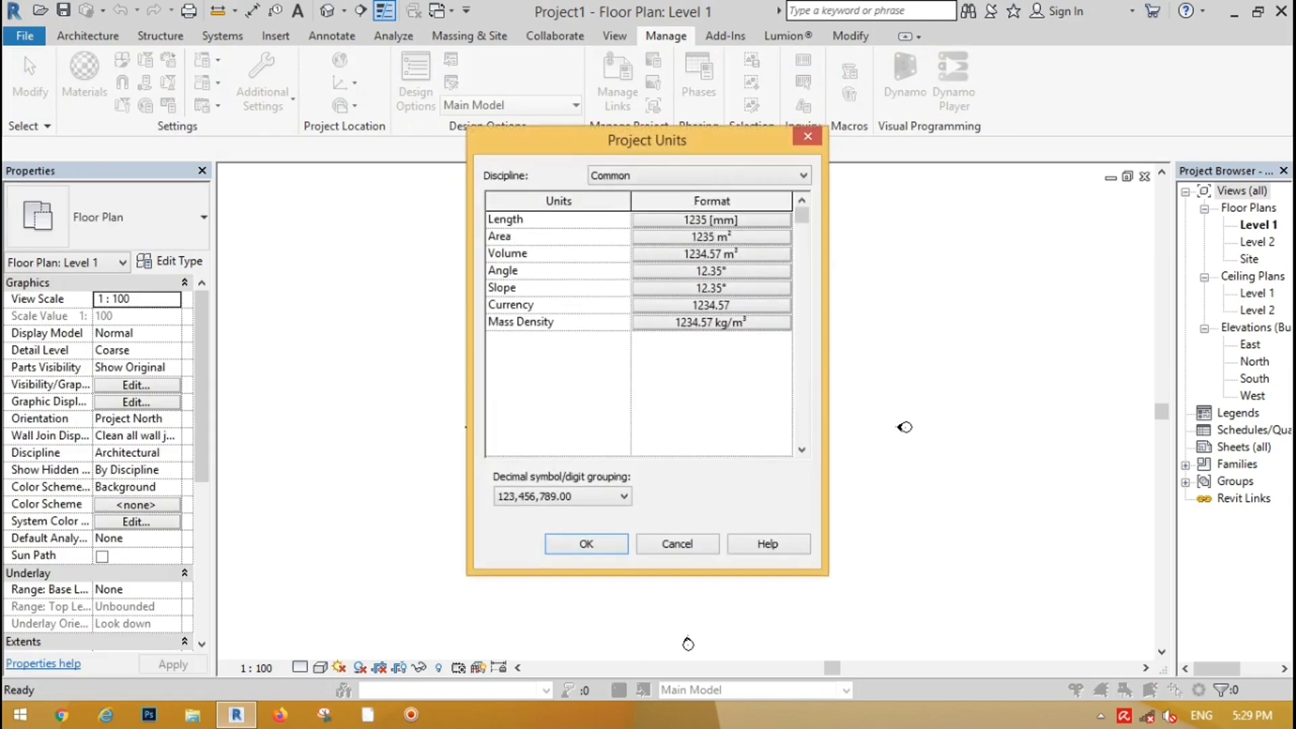
Set the project's length units to feet and fractional inches, rounded to the nearest 1/2".
{"action": "left_click", "coordinate": [711, 220]}
{"action": "left_click", "coordinate": [703, 254]}
{"action": "left_click", "coordinate": [670, 282]}
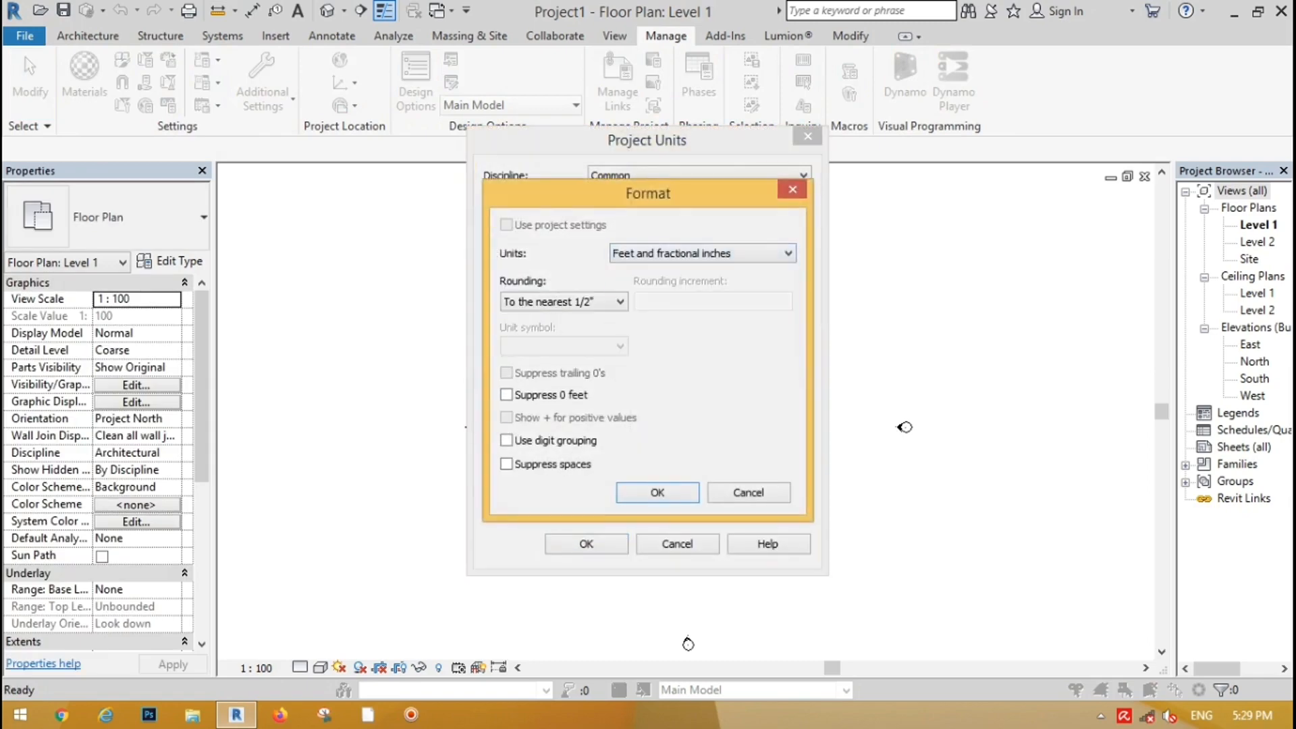
{"action": "left_click", "coordinate": [658, 492]}
{"action": "left_click", "coordinate": [585, 543]}
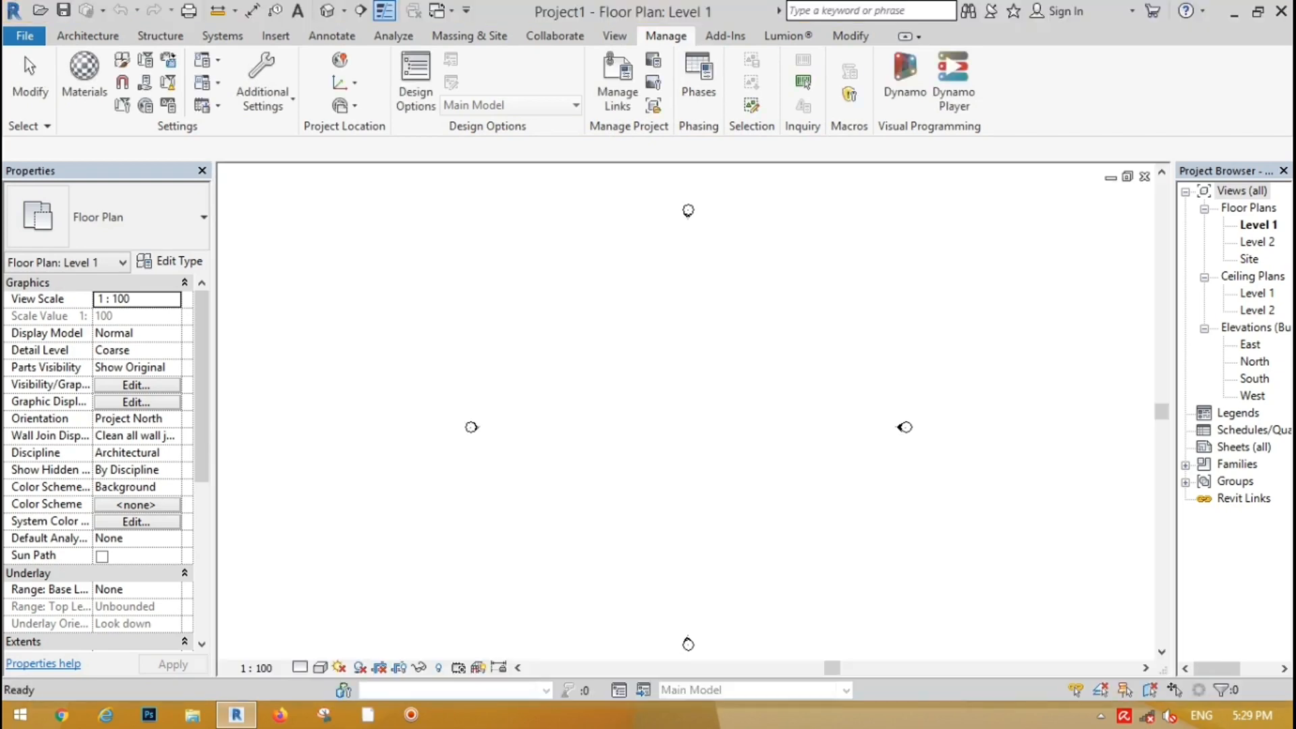
Import the floor plan image 4 from the Desktop and place it between the four elevation markers.
{"action": "scroll", "coordinate": [667, 398], "scroll_direction": "down", "scroll_amount": 1}
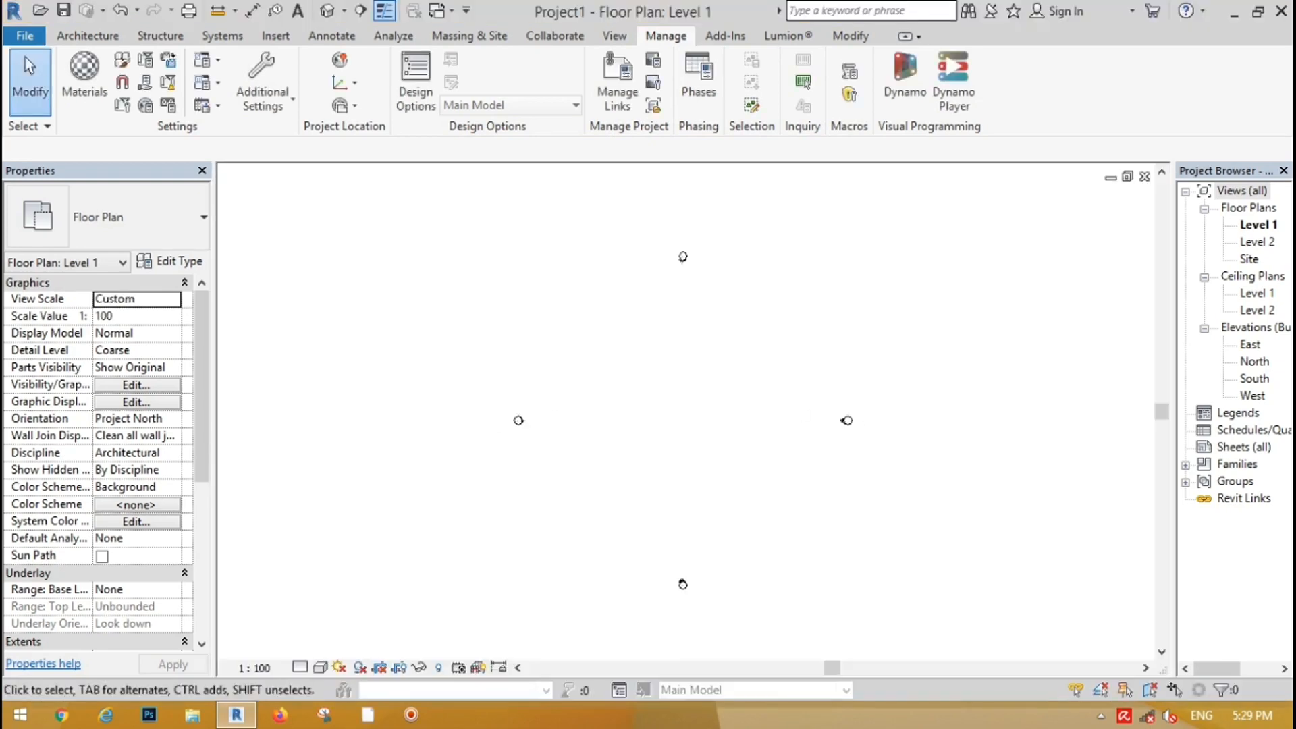
{"action": "left_click", "coordinate": [275, 36]}
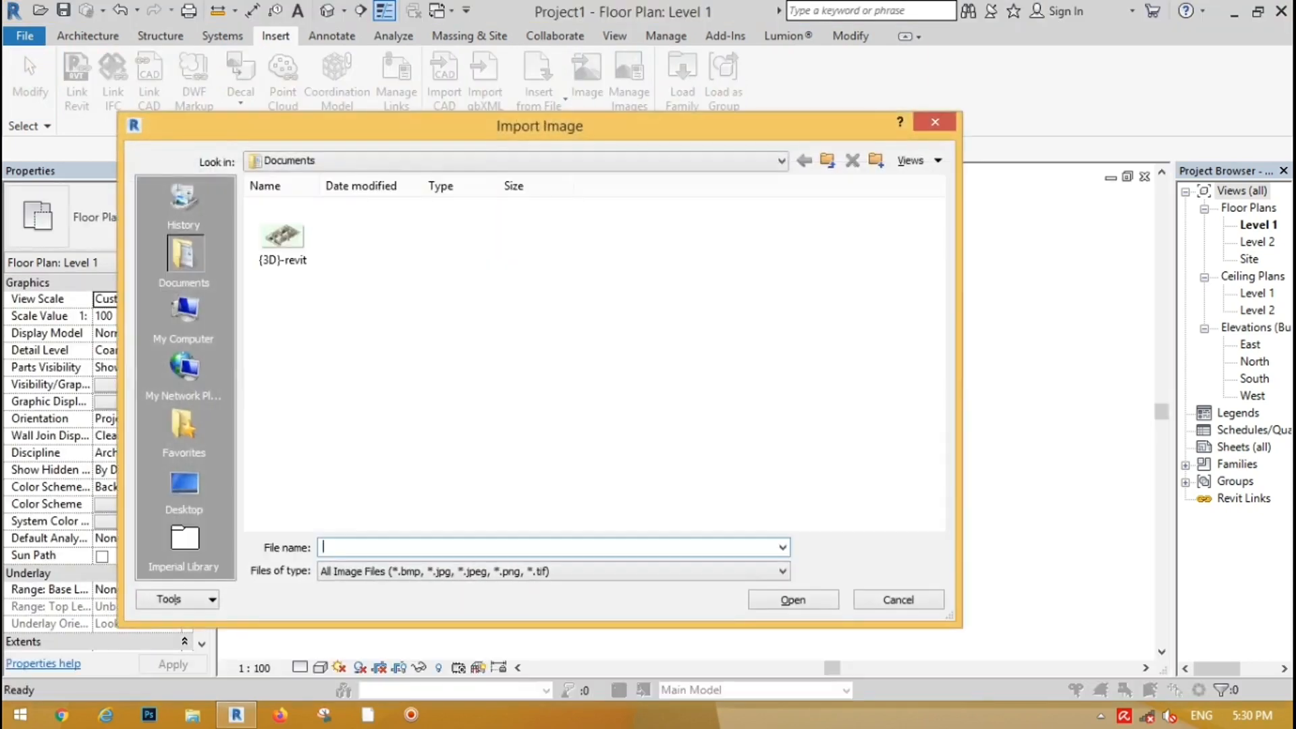
{"action": "left_click", "coordinate": [184, 484]}
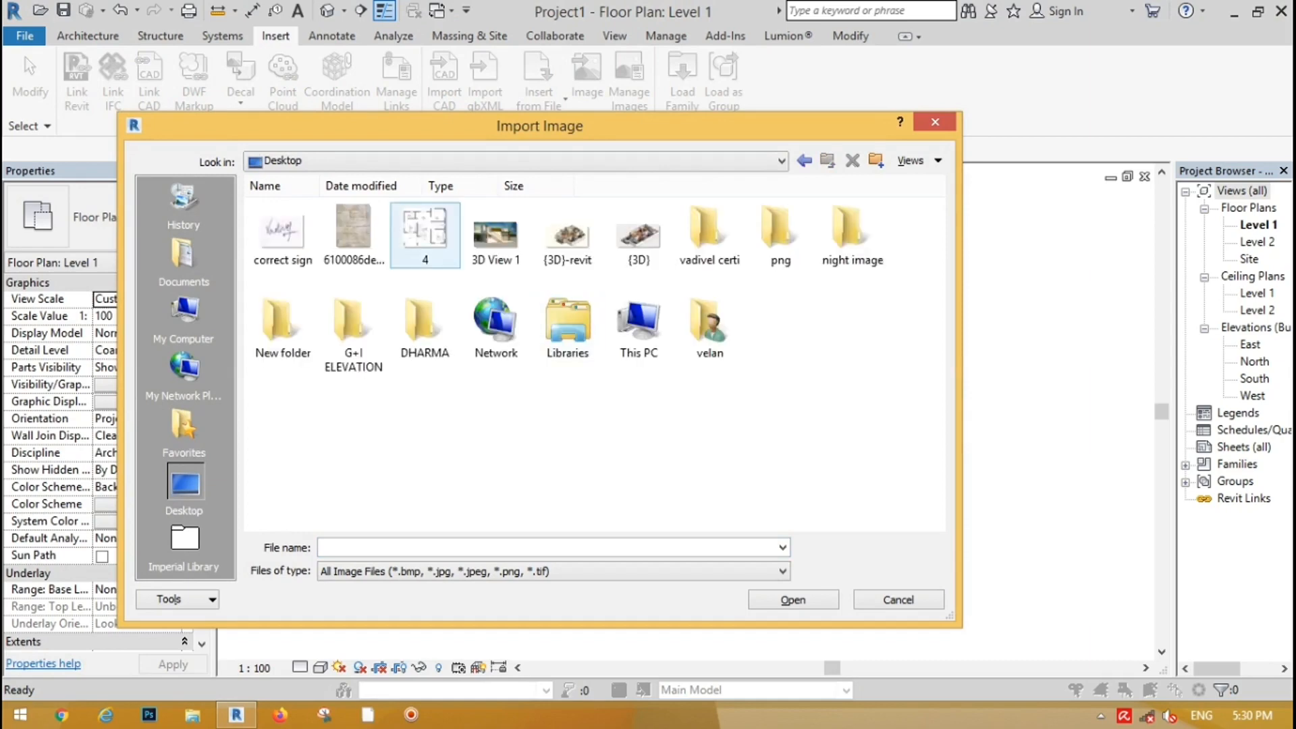
{"action": "left_click", "coordinate": [425, 235]}
{"action": "left_click", "coordinate": [793, 599]}
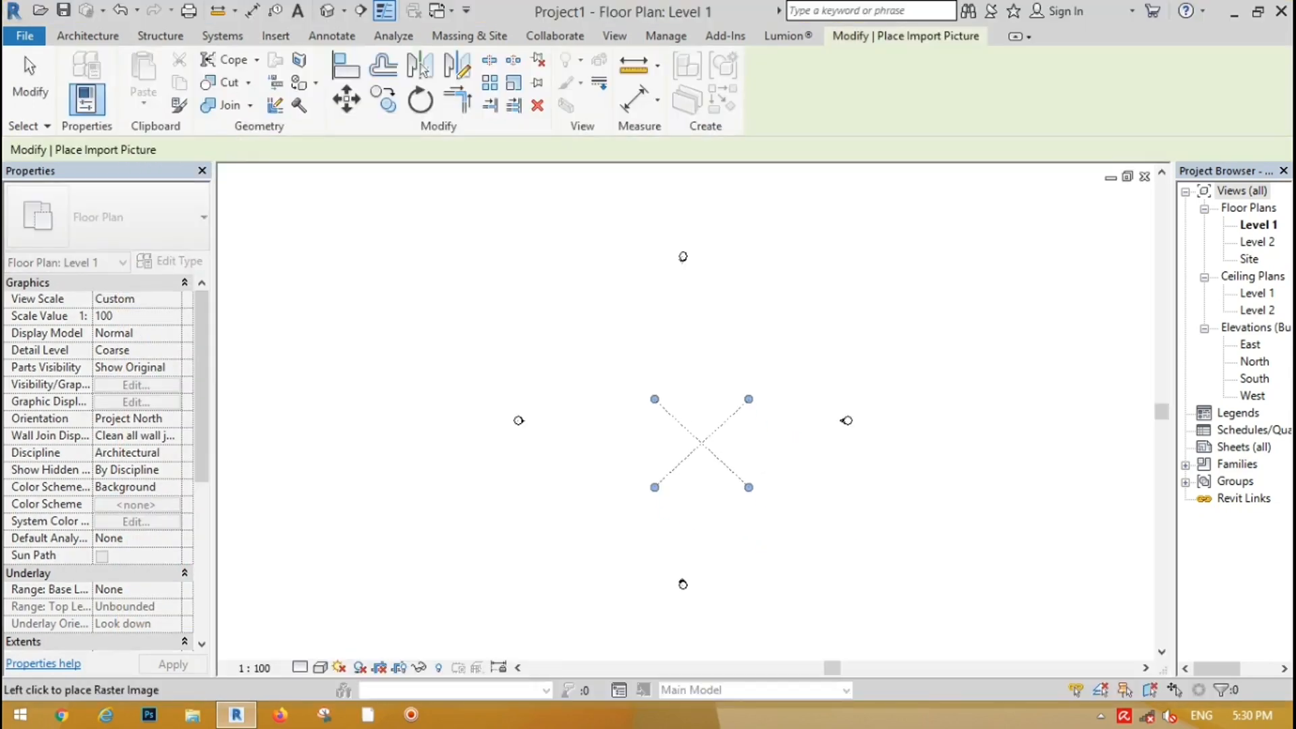
{"action": "left_click", "coordinate": [697, 418]}
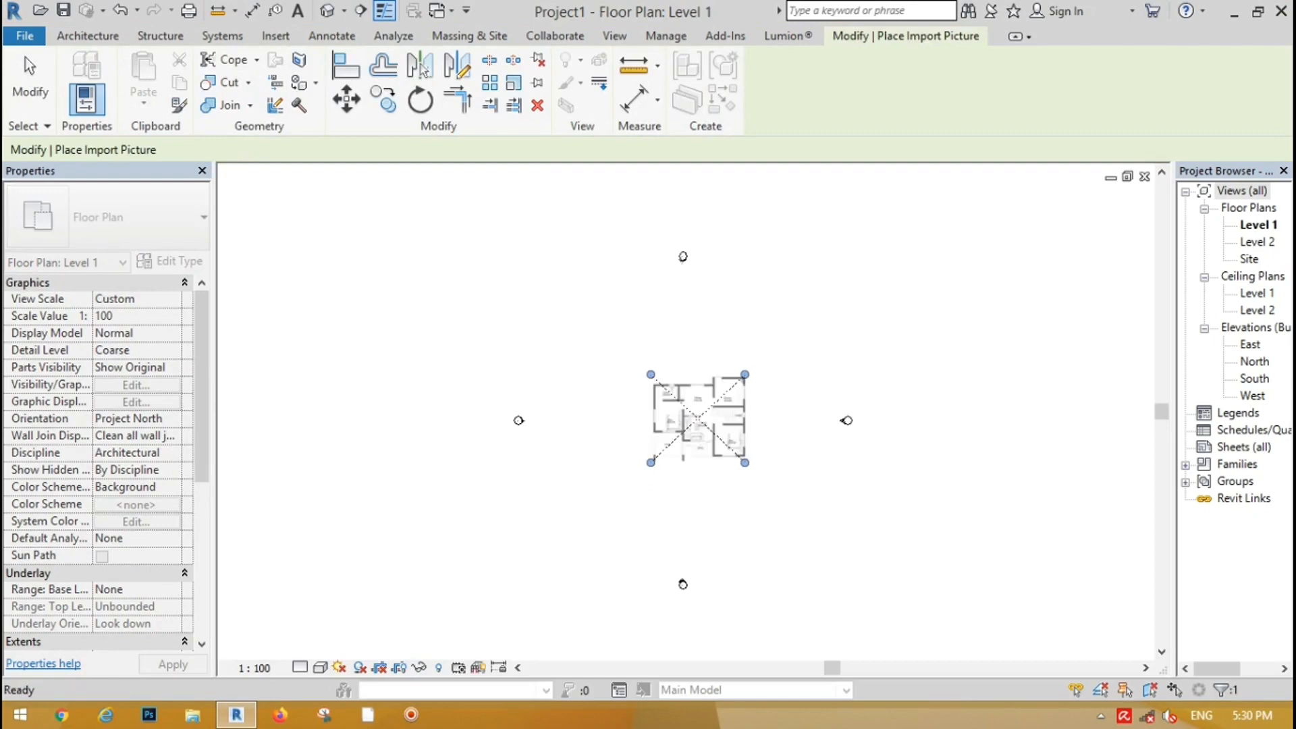
{"action": "key", "text": "Escape"}
Try to draw a reference plane along the lower face of the wall below the upper-left toilet, extending into the dining area.
{"action": "scroll", "coordinate": [779, 440], "scroll_direction": "up", "scroll_amount": 8}
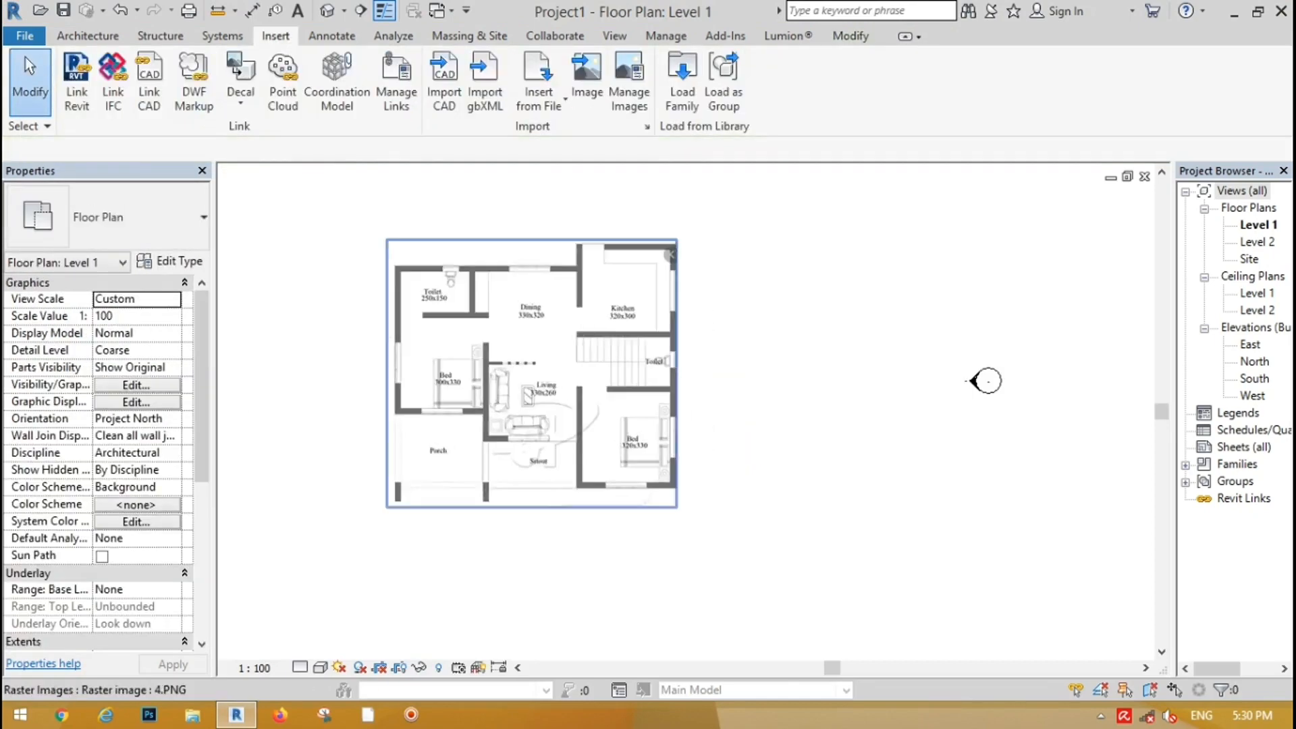
{"action": "scroll", "coordinate": [414, 304], "scroll_direction": "up", "scroll_amount": 5}
{"action": "scroll", "coordinate": [526, 389], "scroll_direction": "down", "scroll_amount": 2}
{"action": "scroll", "coordinate": [693, 267], "scroll_direction": "up", "scroll_amount": 1}
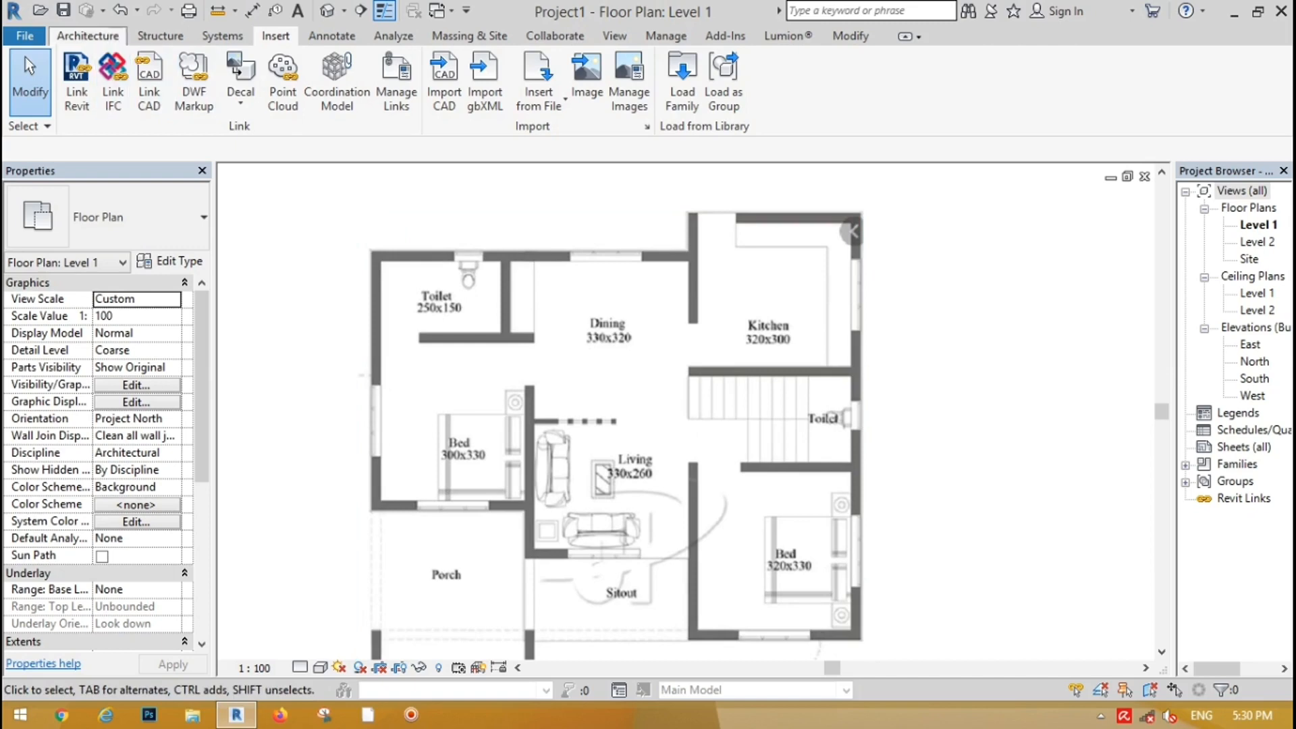
{"action": "left_click", "coordinate": [88, 35]}
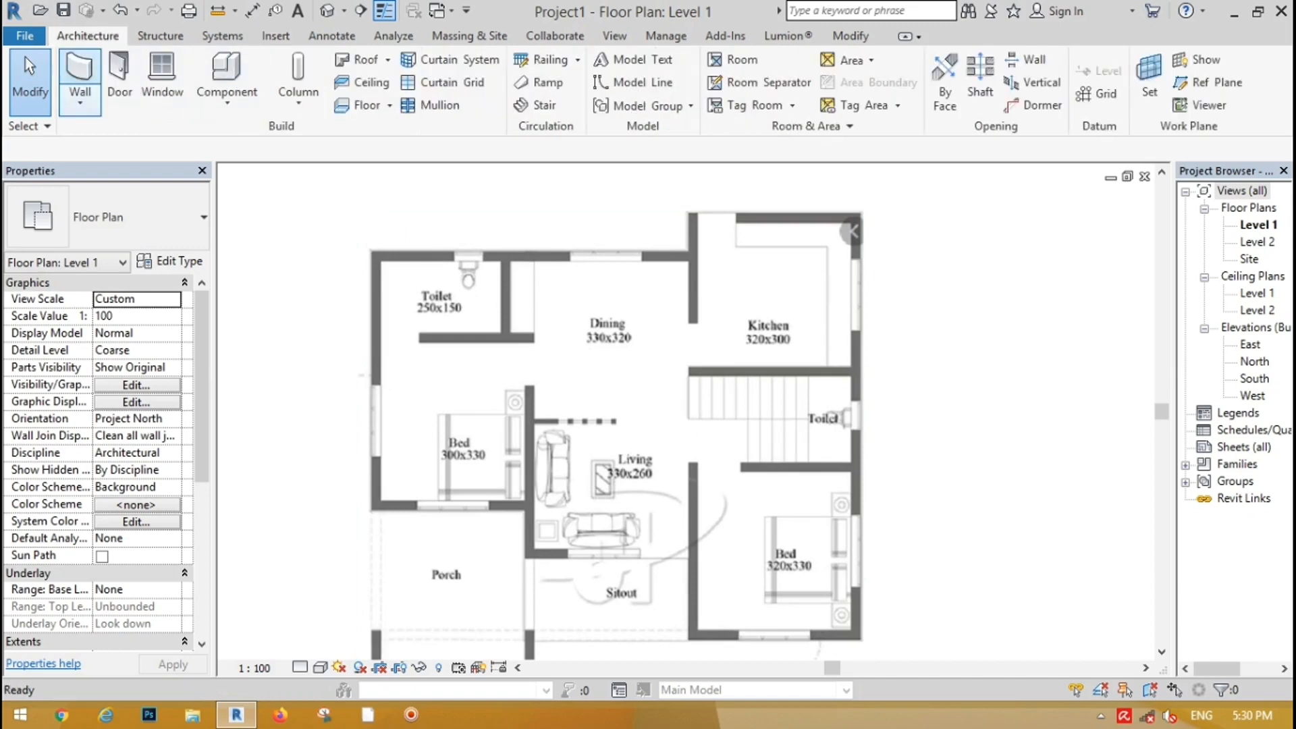
{"action": "left_click", "coordinate": [80, 74]}
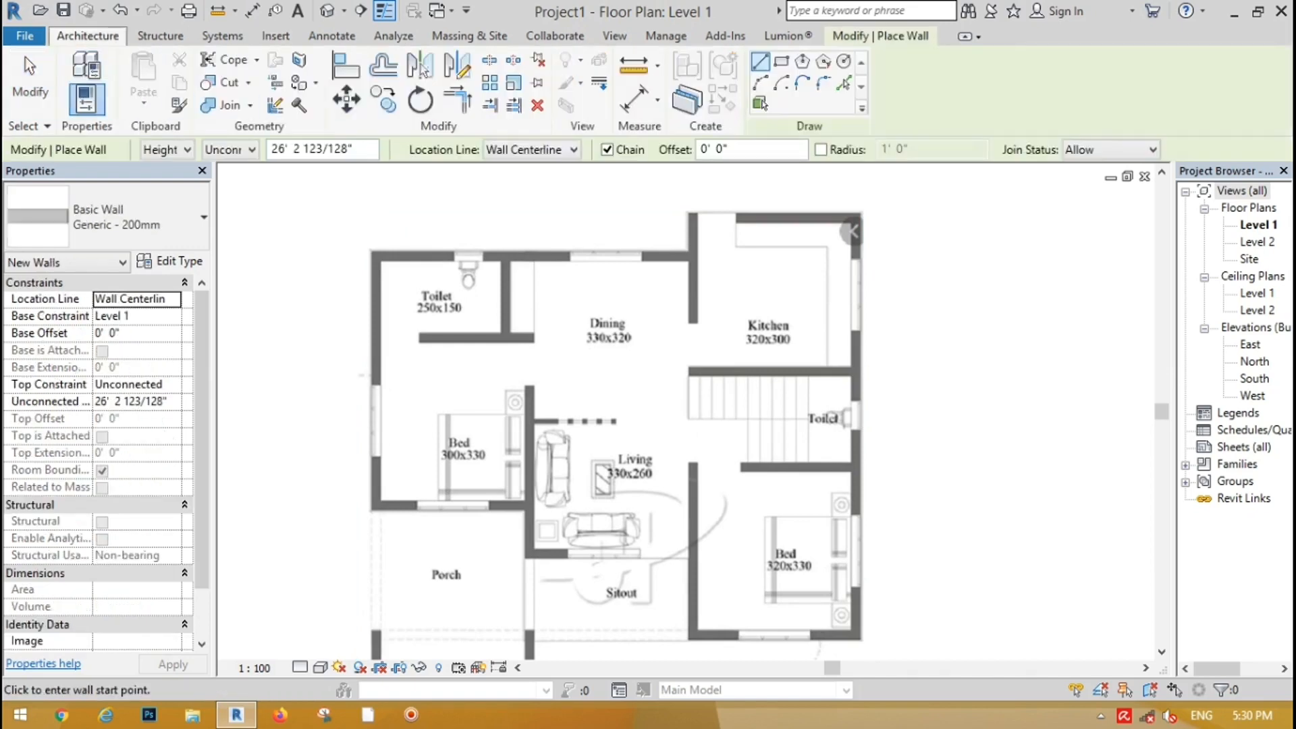
{"action": "left_click", "coordinate": [1208, 82]}
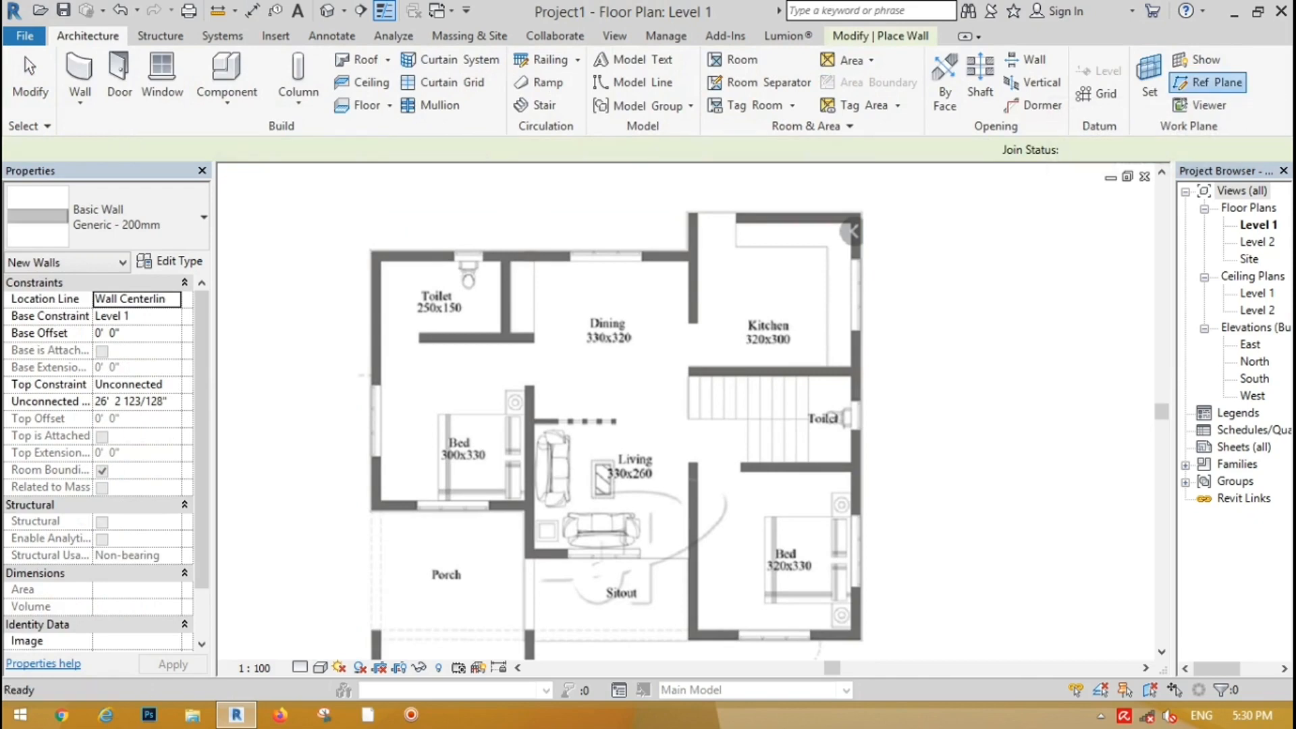
{"action": "scroll", "coordinate": [520, 359], "scroll_direction": "up", "scroll_amount": 5}
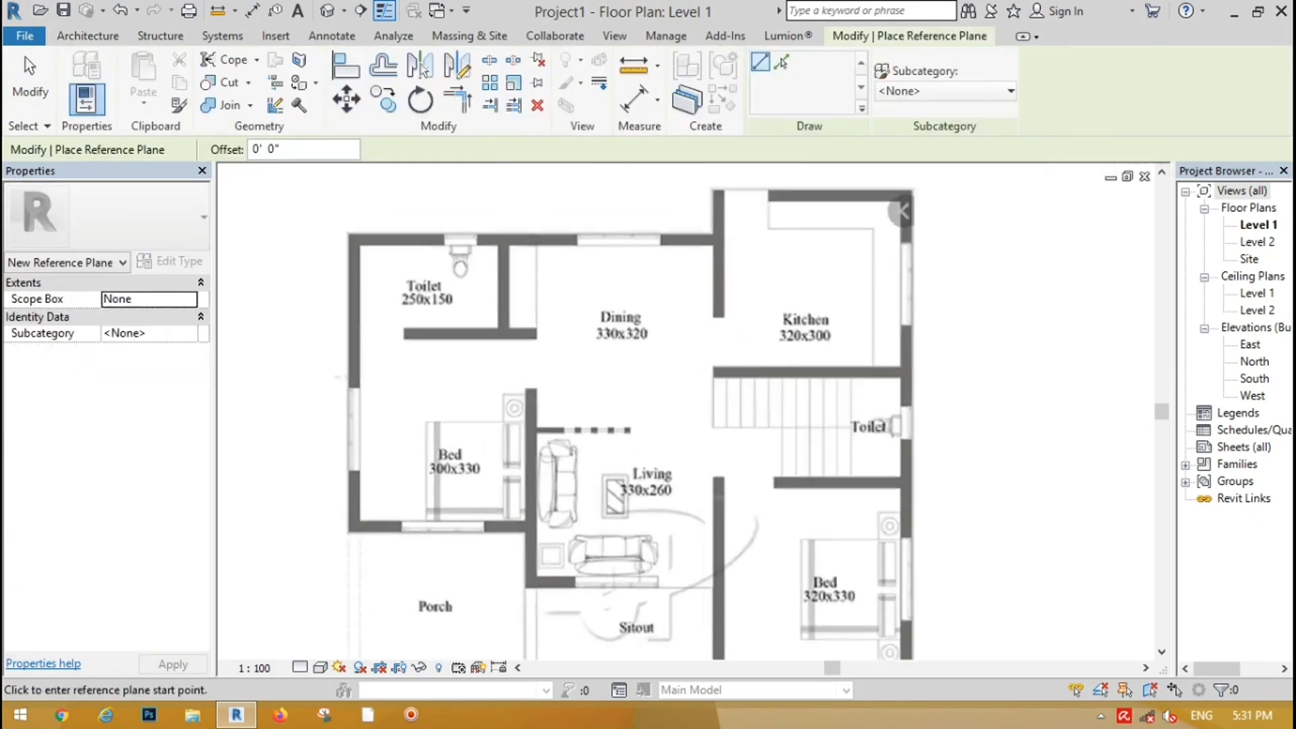
{"action": "scroll", "coordinate": [520, 370], "scroll_direction": "up", "scroll_amount": 1}
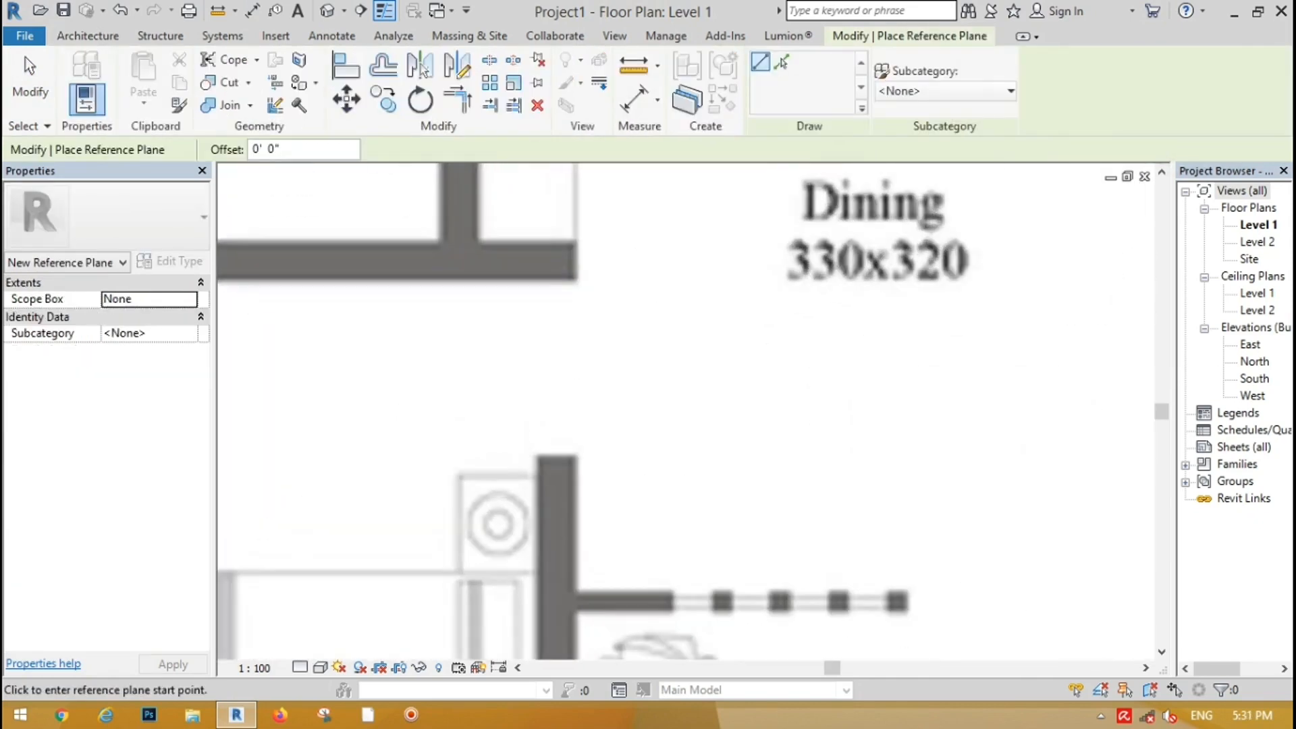
{"action": "left_click", "coordinate": [506, 278]}
{"action": "left_click", "coordinate": [837, 268]}
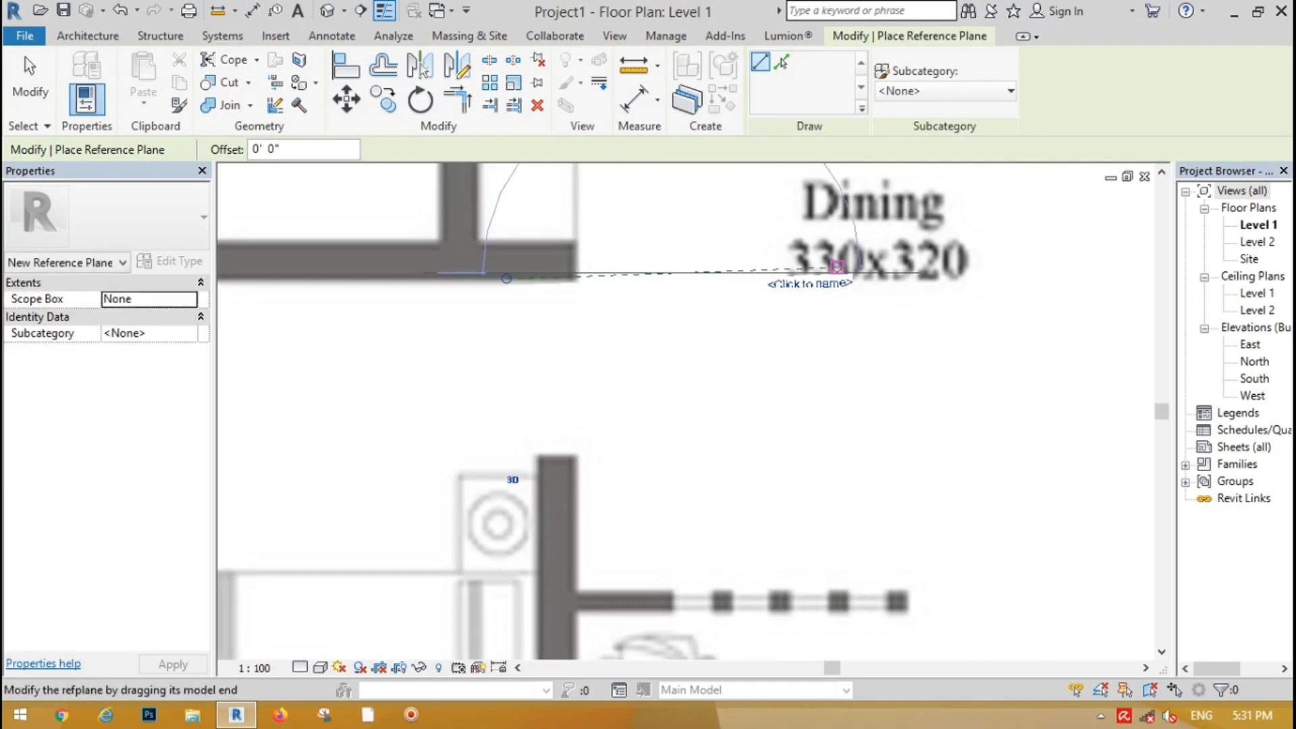
{"action": "key", "text": "Escape"}
Stretch the slanted reference plane's free end further across the dining label, and delete the plane.
{"action": "left_click", "coordinate": [802, 269]}
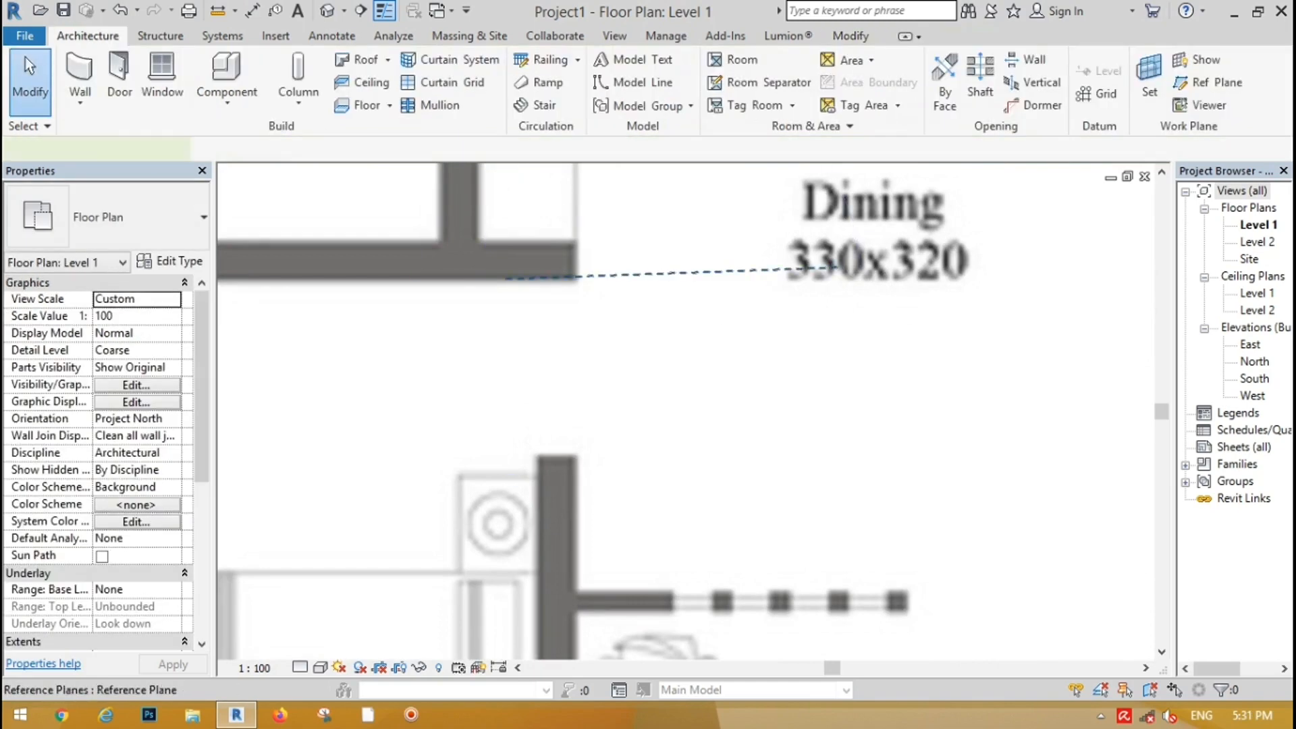
{"action": "left_click_drag", "start_coordinate": [837, 268], "coordinate": [1004, 261]}
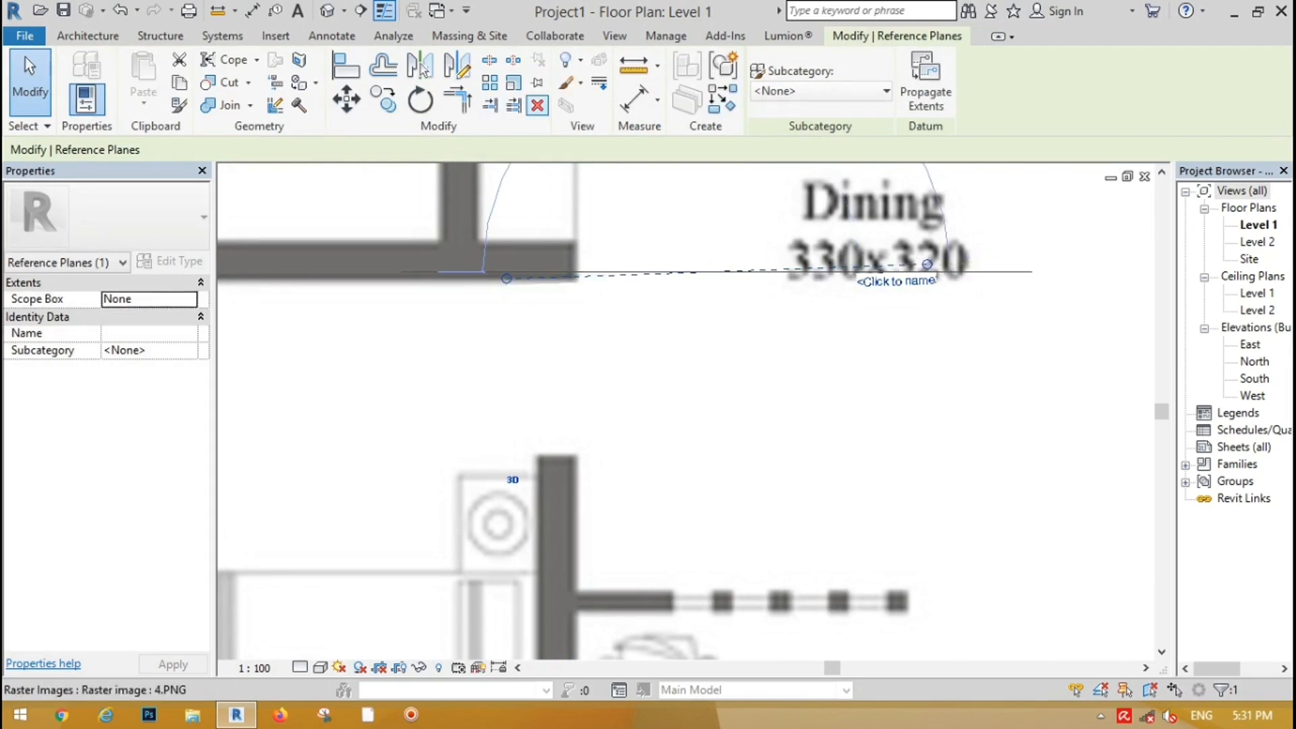
{"action": "left_click", "coordinate": [538, 105]}
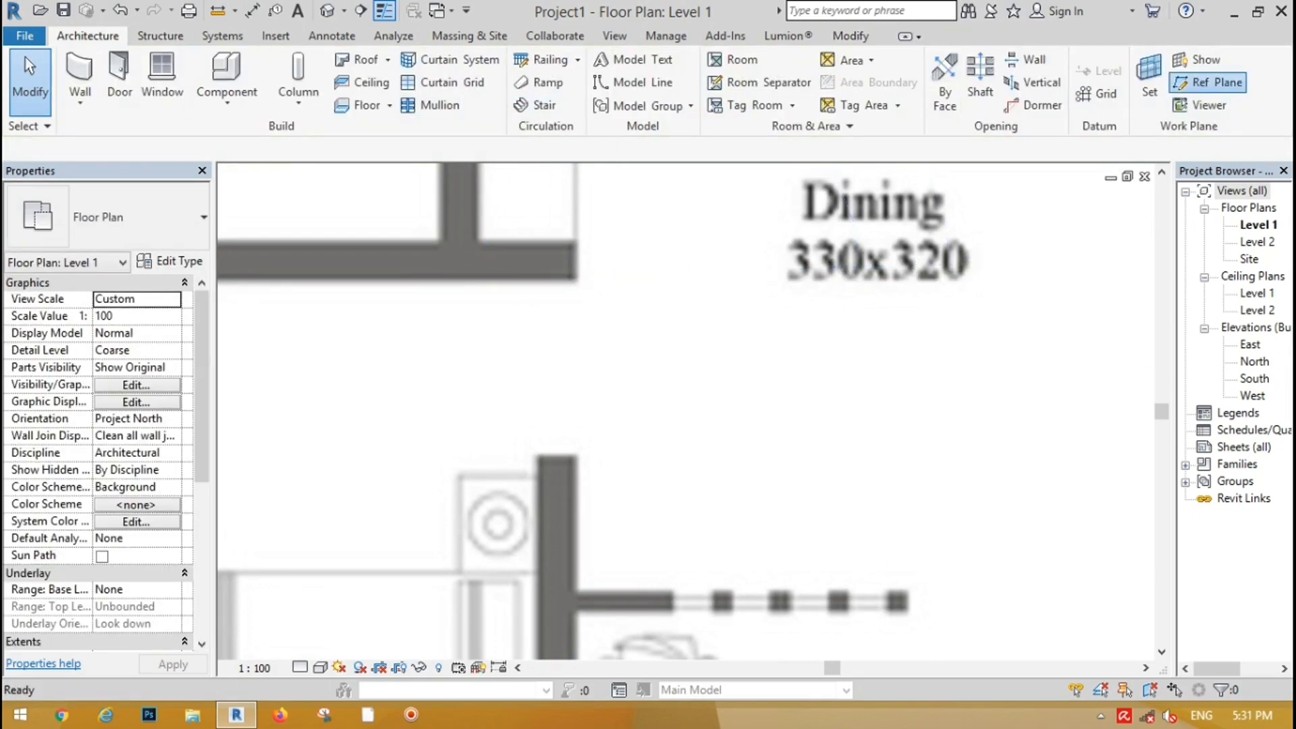
Draw a horizontal reference plane along the lower face of the wall below the upper-left toilet, and offset a second plane 3' 0" below it.
{"action": "left_click", "coordinate": [1208, 82]}
{"action": "left_click", "coordinate": [446, 276]}
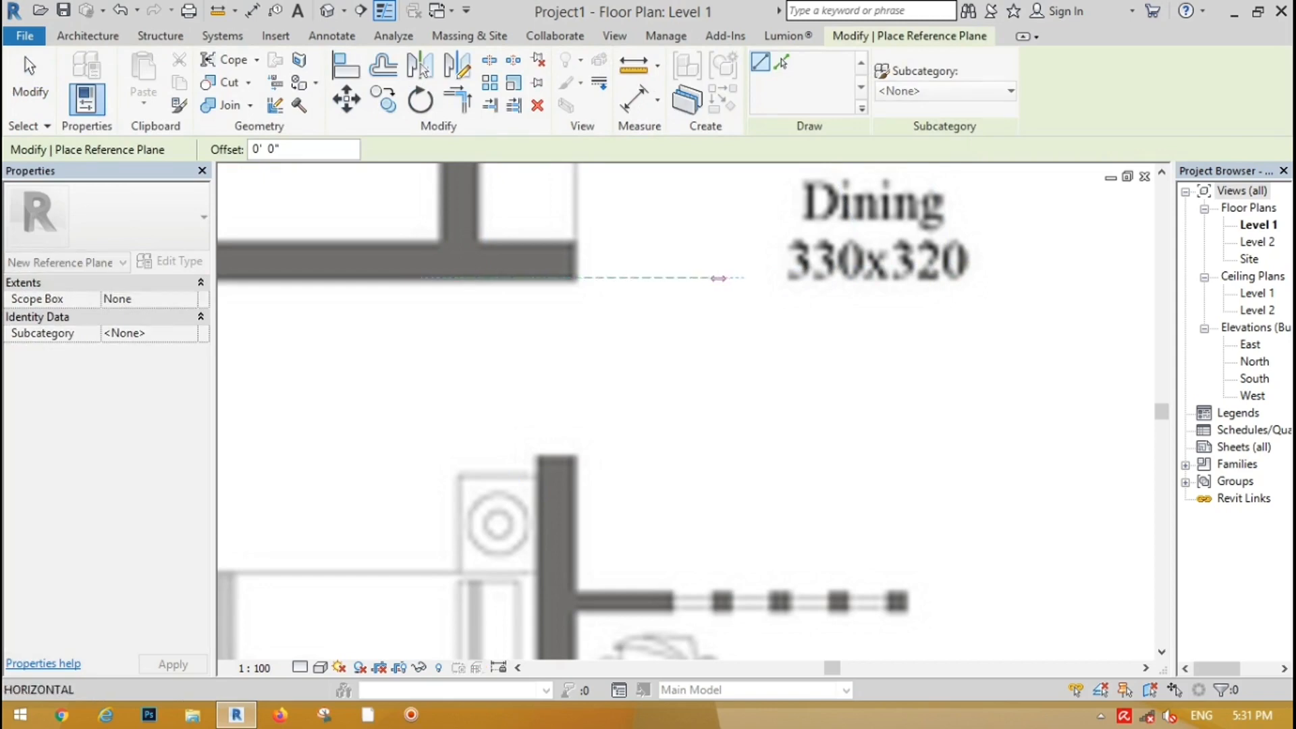
{"action": "left_click", "coordinate": [741, 278]}
{"action": "left_click", "coordinate": [781, 62]}
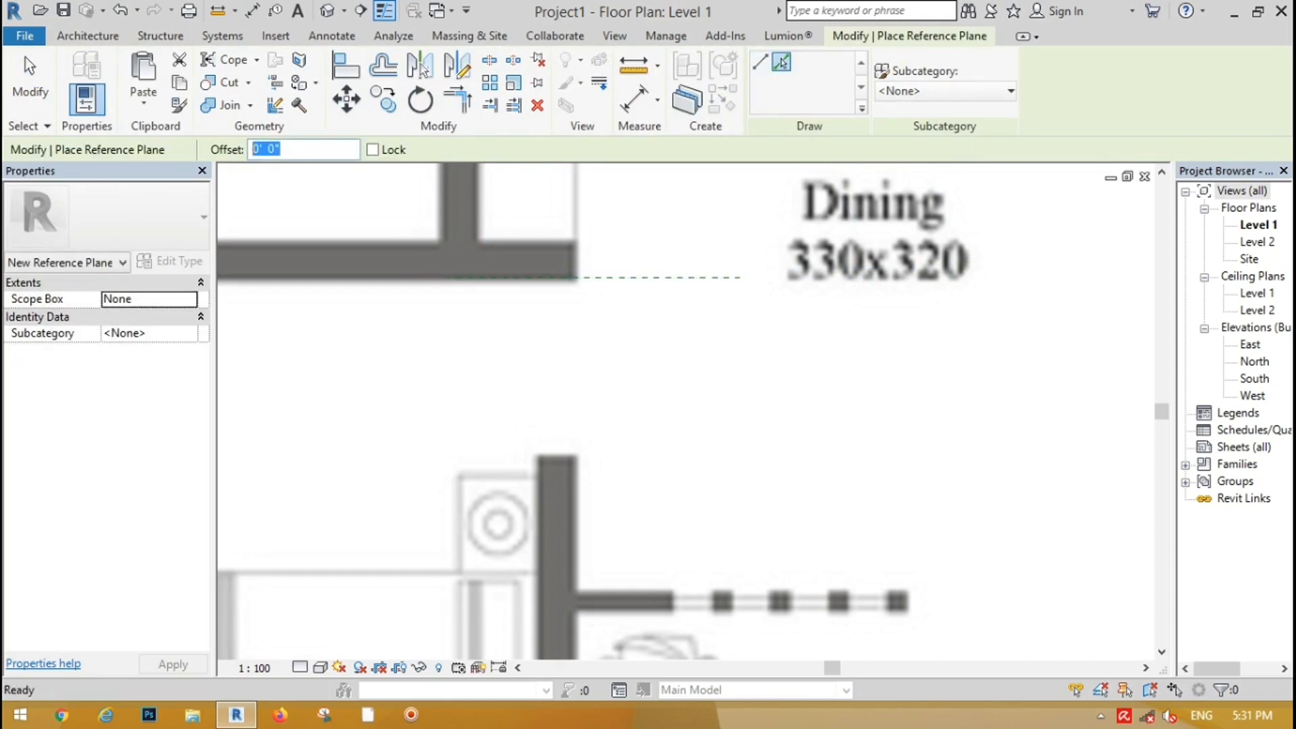
{"action": "type", "text": "3"}
{"action": "key", "text": "Return"}
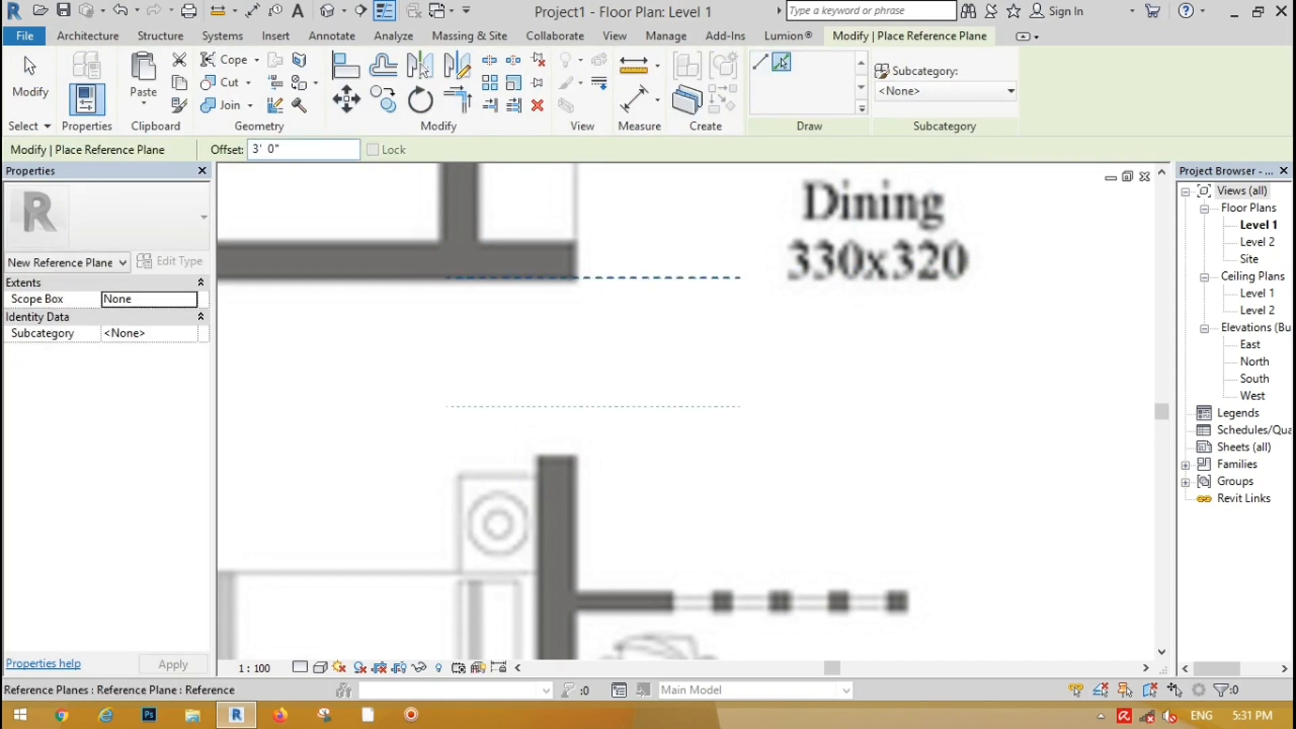
{"action": "left_click", "coordinate": [648, 278]}
{"action": "key", "text": "Escape"}
Scale the floor plan image from the toilet wall's lower corner so the bedroom door opening's far edge meets the lower reference plane.
{"action": "left_click", "coordinate": [497, 313]}
{"action": "scroll", "coordinate": [497, 313], "scroll_direction": "down", "scroll_amount": 6}
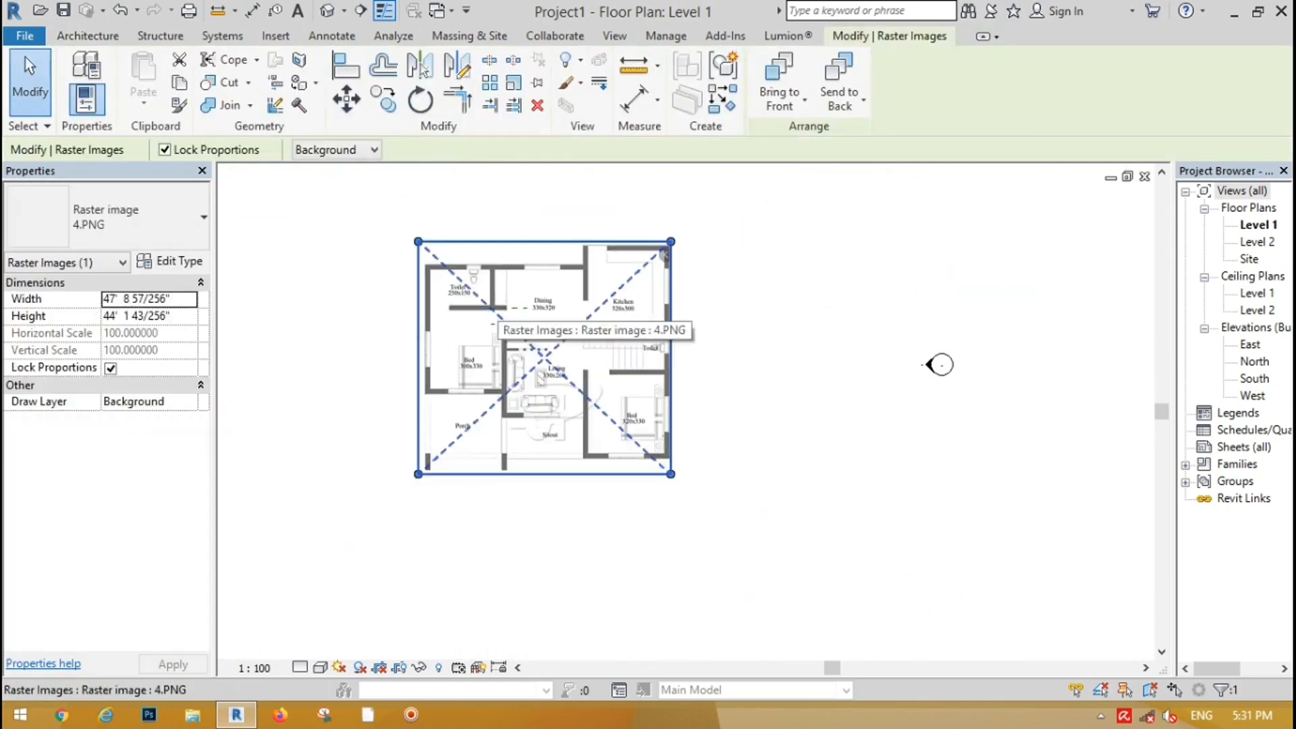
{"action": "key", "text": "Escape"}
{"action": "left_click", "coordinate": [513, 241]}
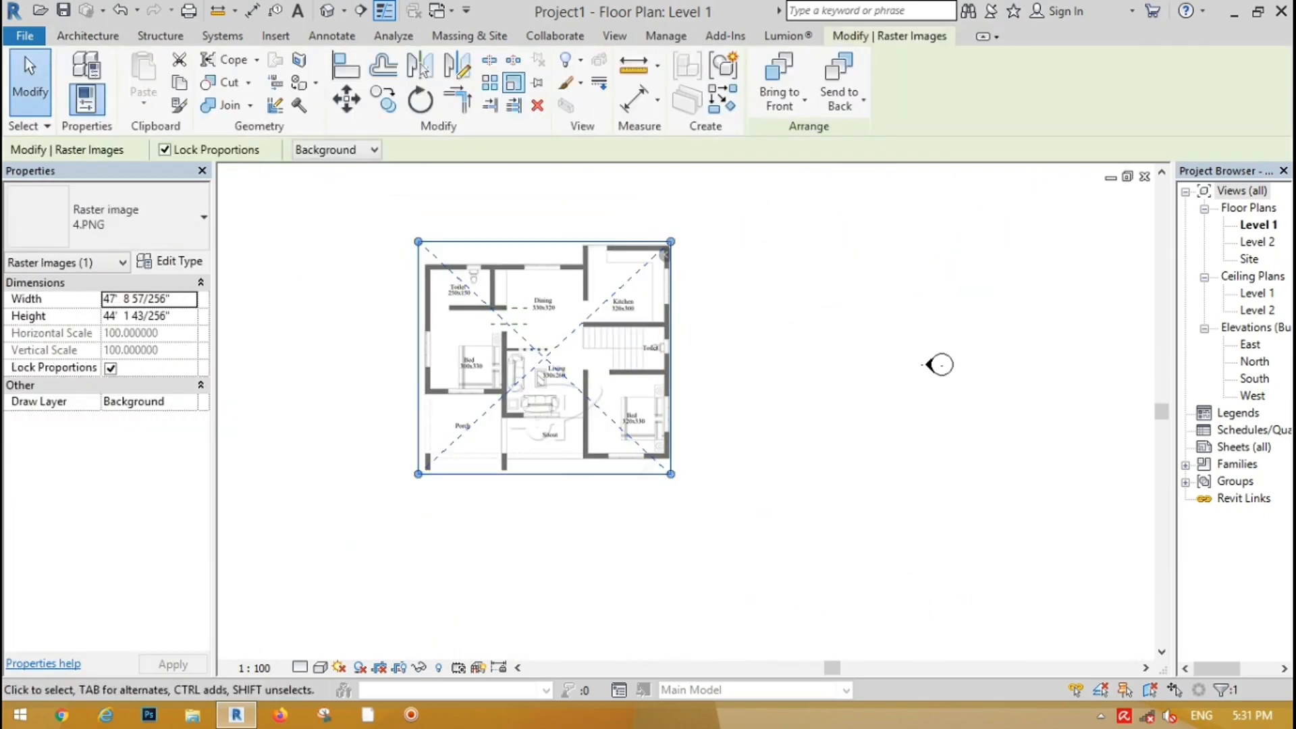
{"action": "left_click", "coordinate": [514, 83]}
{"action": "scroll", "coordinate": [499, 333], "scroll_direction": "up", "scroll_amount": 5}
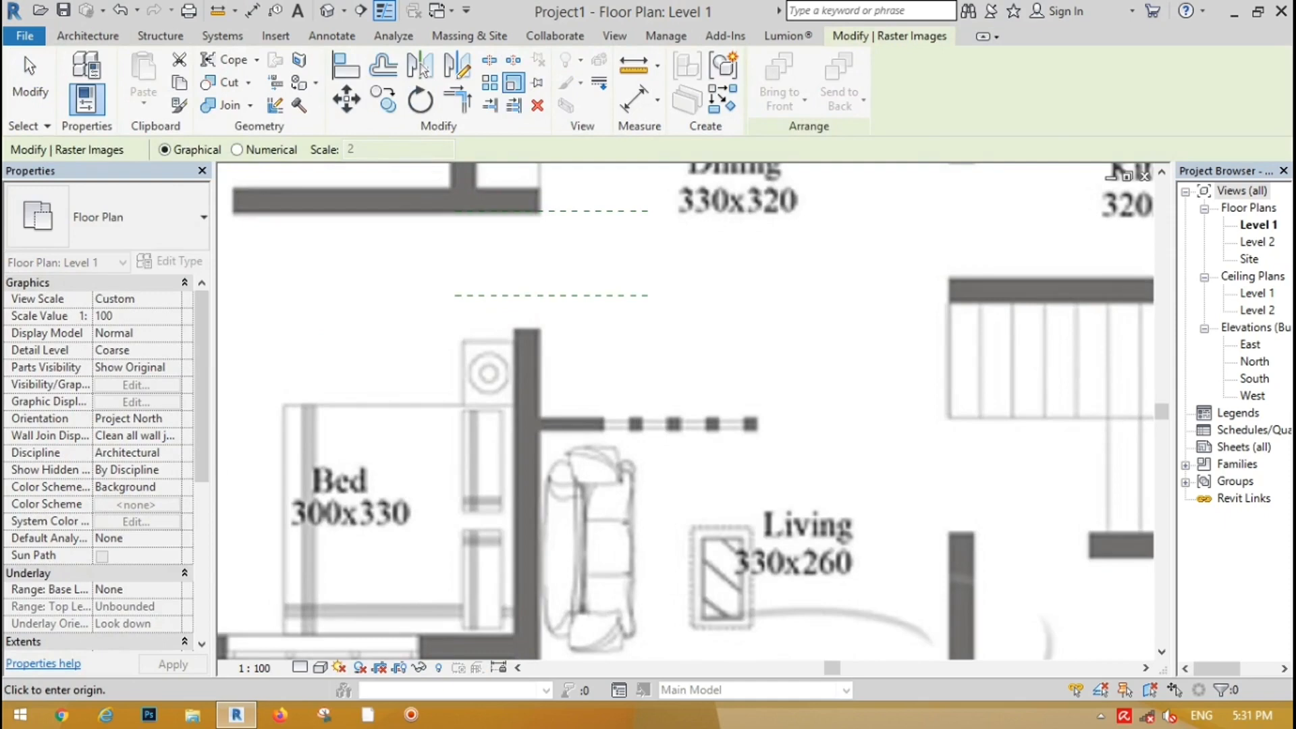
{"action": "left_click", "coordinate": [539, 211]}
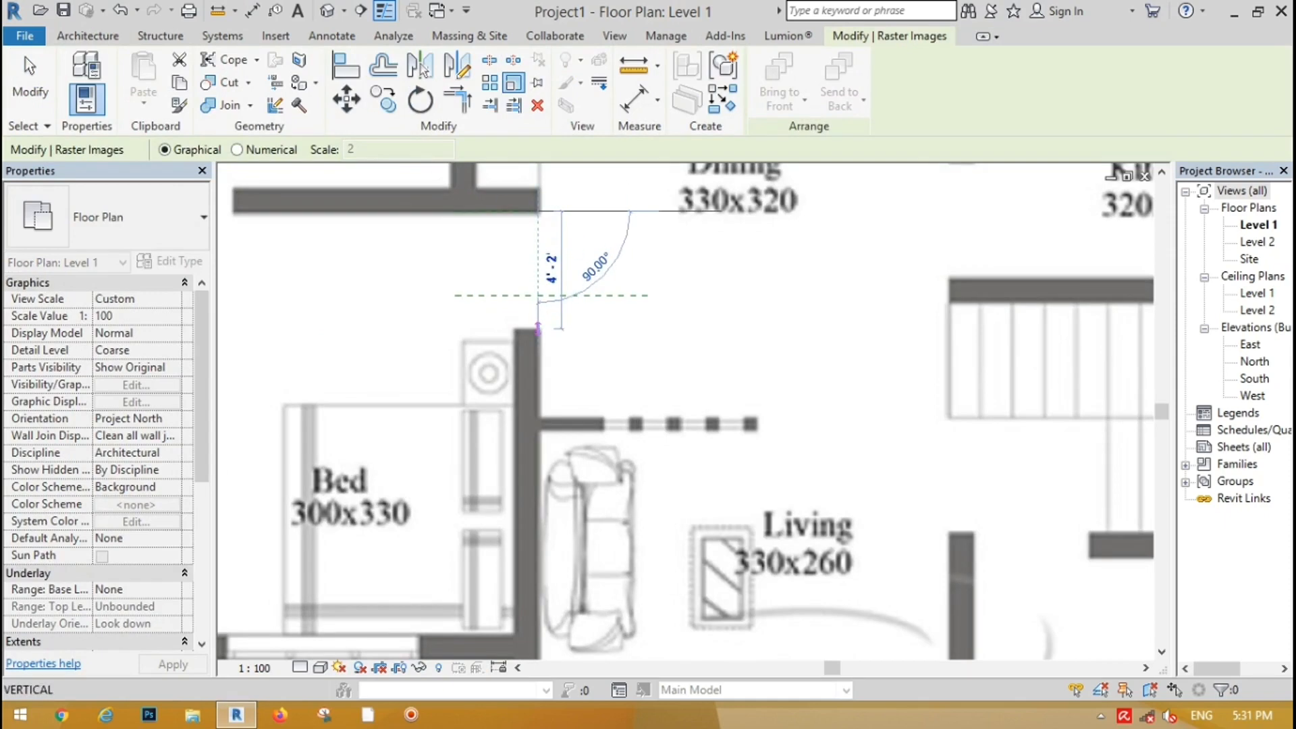
{"action": "left_click", "coordinate": [539, 329]}
{"action": "left_click", "coordinate": [548, 295]}
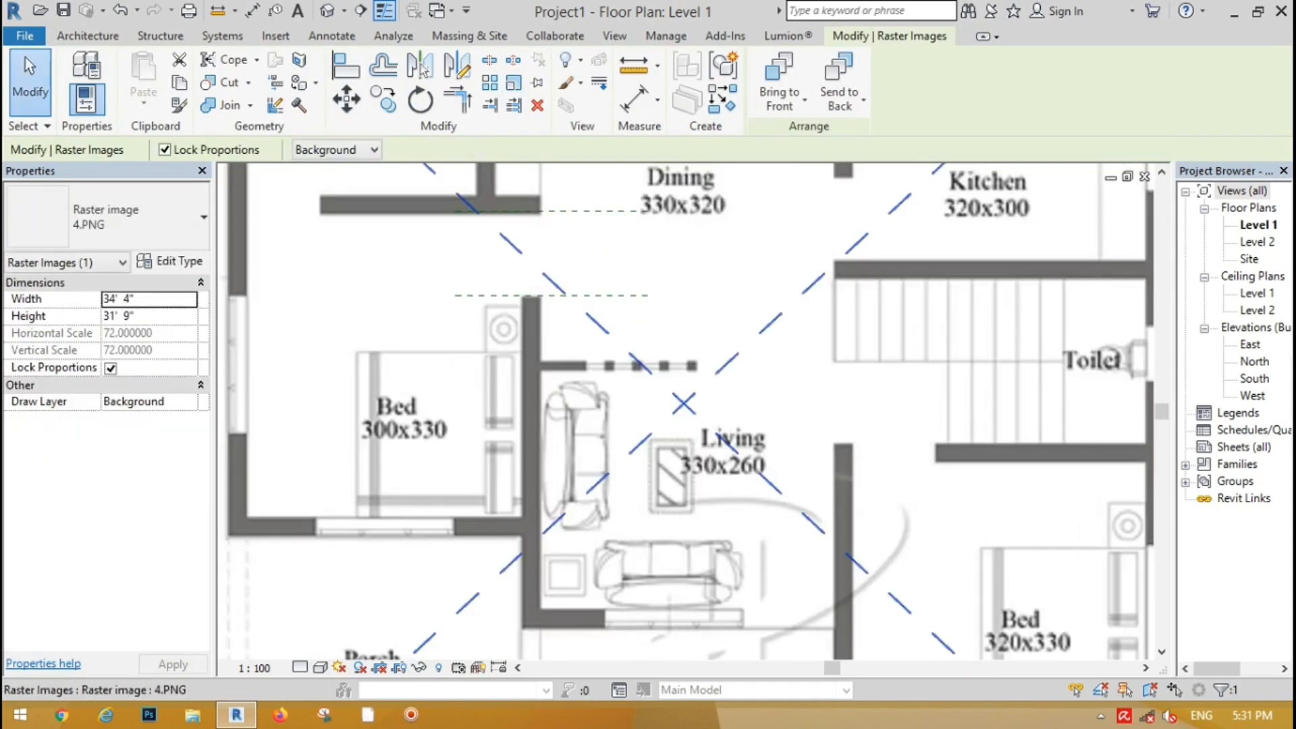
Delete both reference planes at the bedroom door opening.
{"action": "key", "text": "Escape"}
{"action": "left_click", "coordinate": [499, 212]}
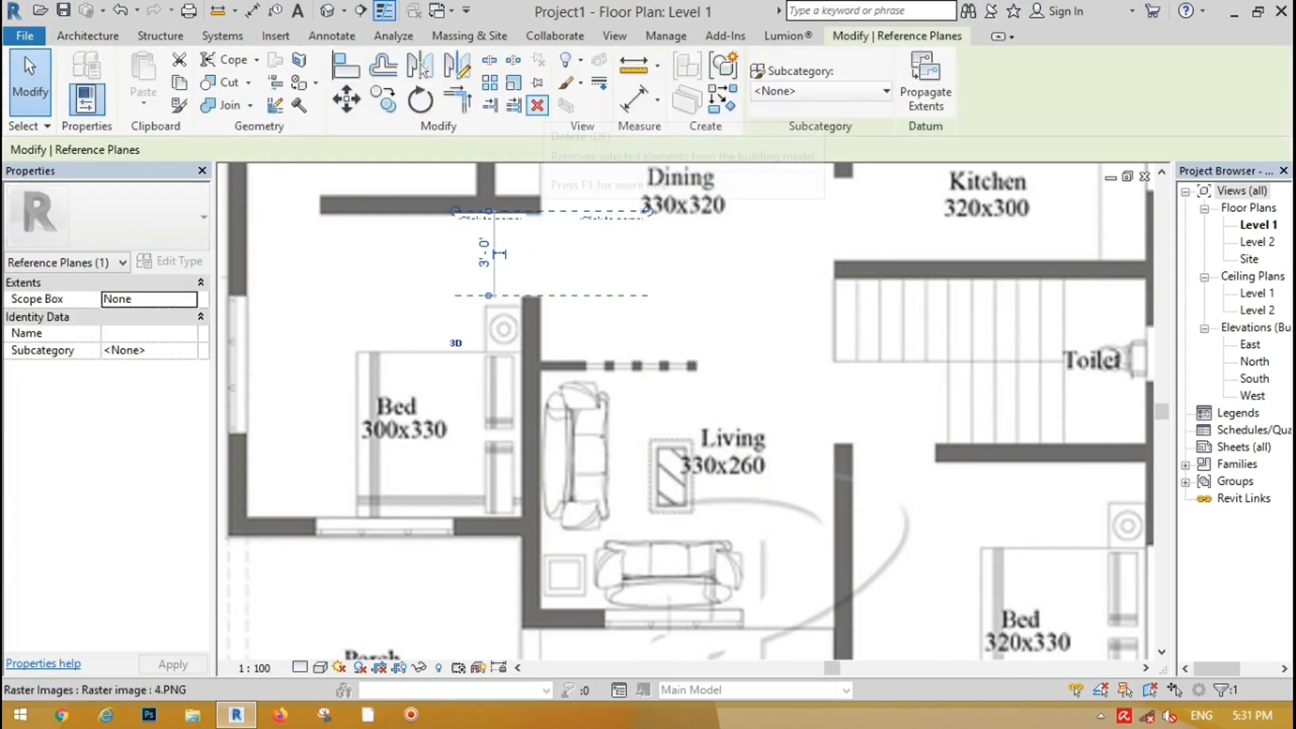
{"action": "key", "text": "Delete"}
{"action": "left_click", "coordinate": [526, 295]}
{"action": "key", "text": "Delete"}
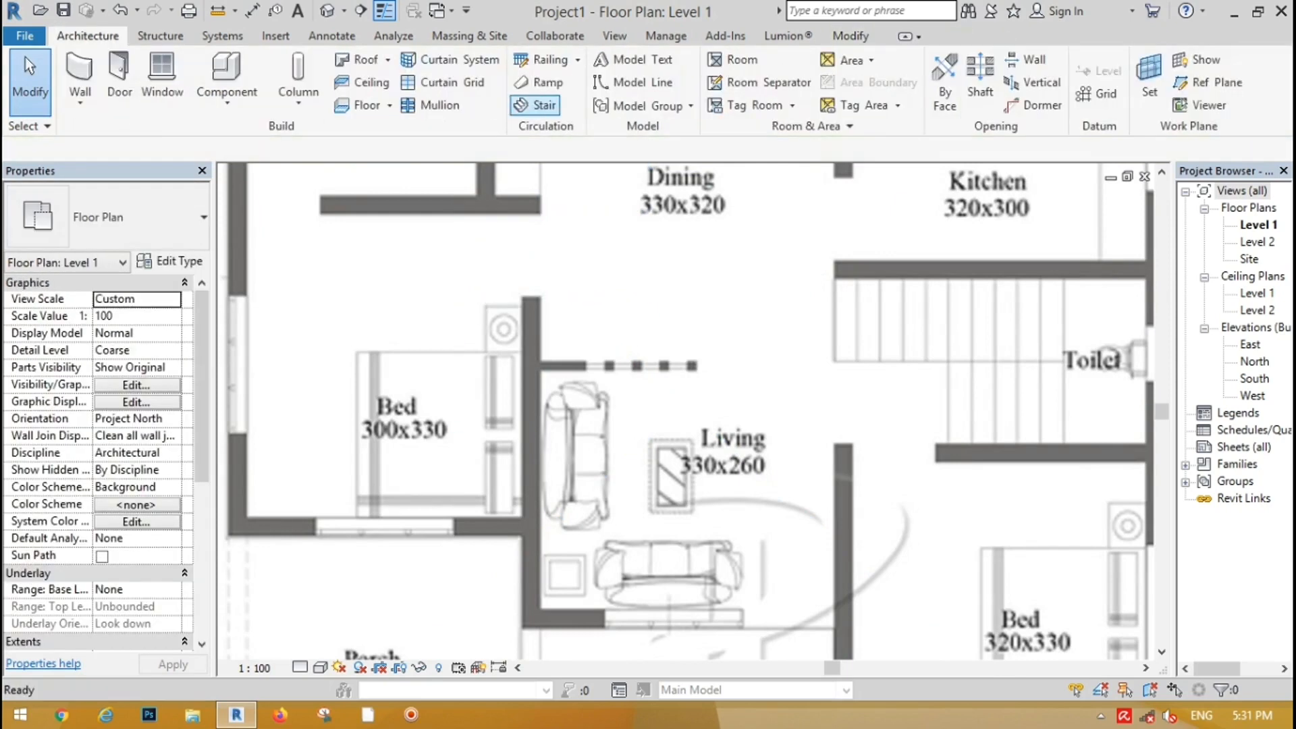
Start the Wall tool with the wall height constrained up to Level 2.
{"action": "left_click", "coordinate": [80, 82]}
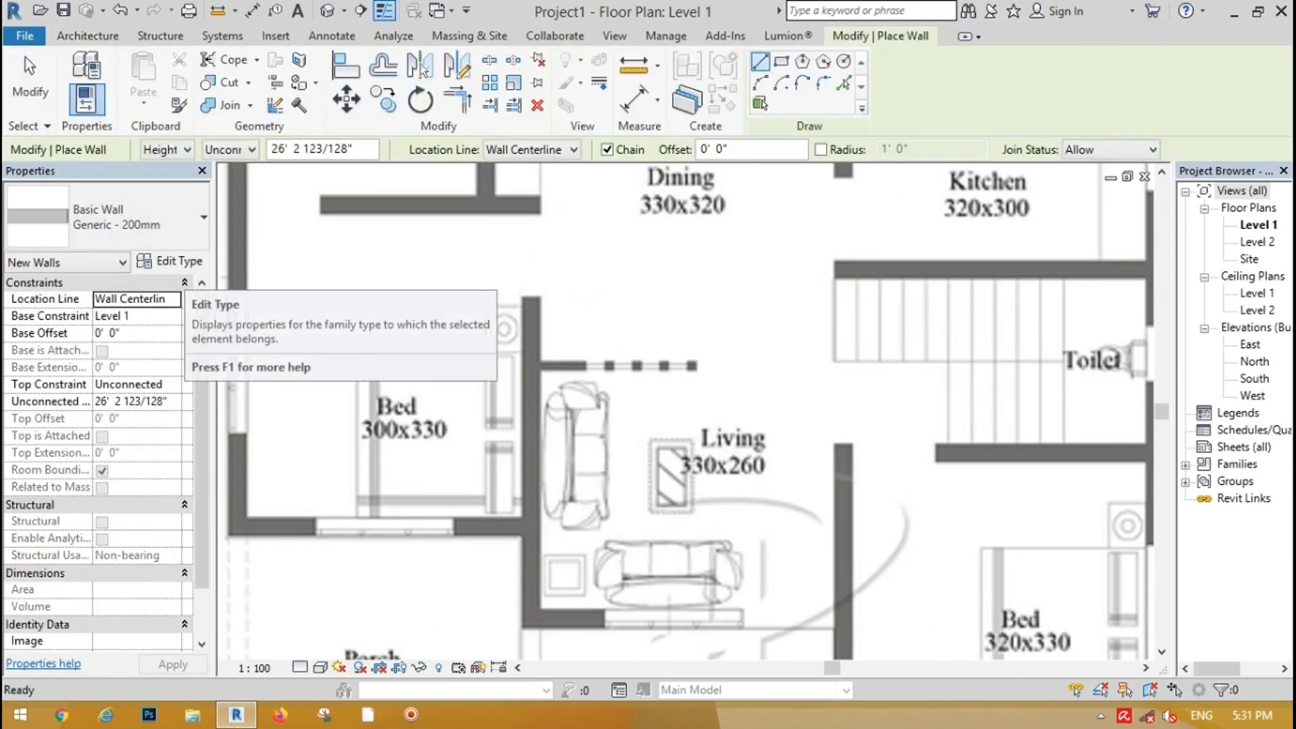
{"action": "left_click", "coordinate": [230, 149]}
{"action": "left_click", "coordinate": [229, 177]}
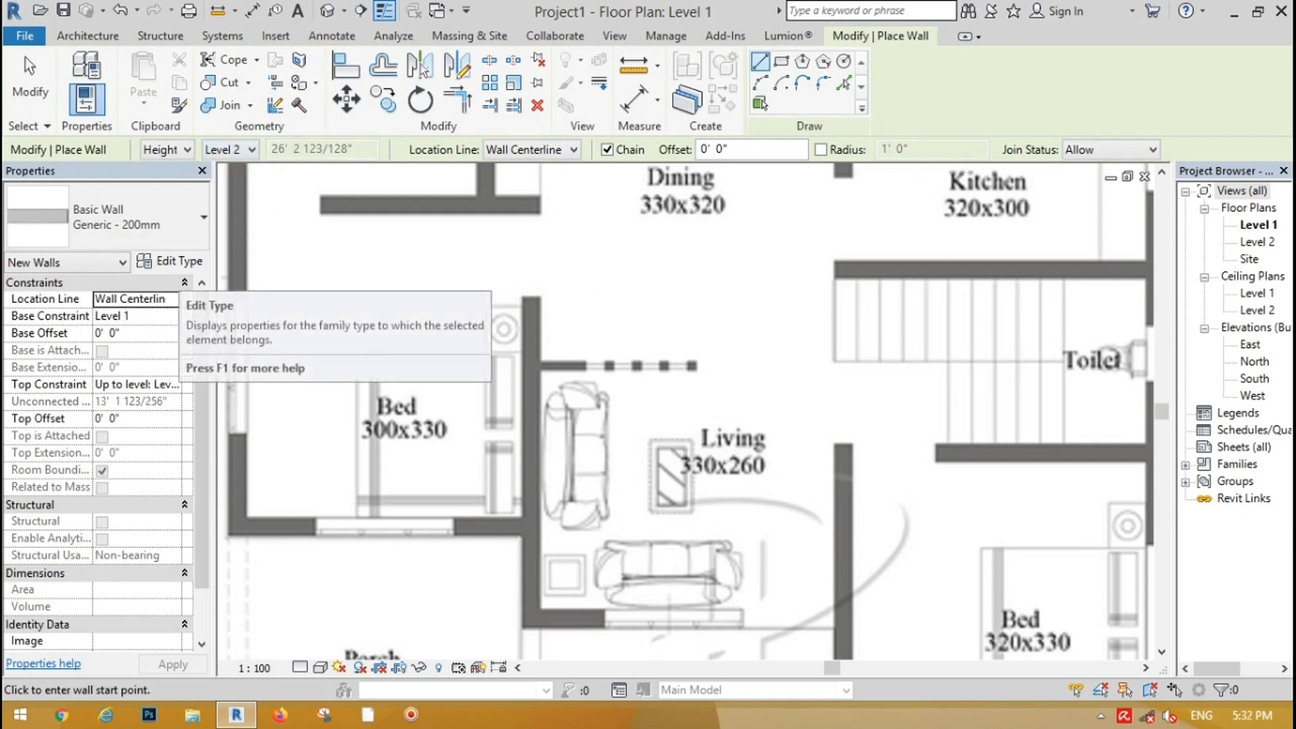
Edit the structure of the Generic - 200mm wall type and choose Gypsum Wall Board as its structural layer's material.
{"action": "left_click", "coordinate": [170, 261]}
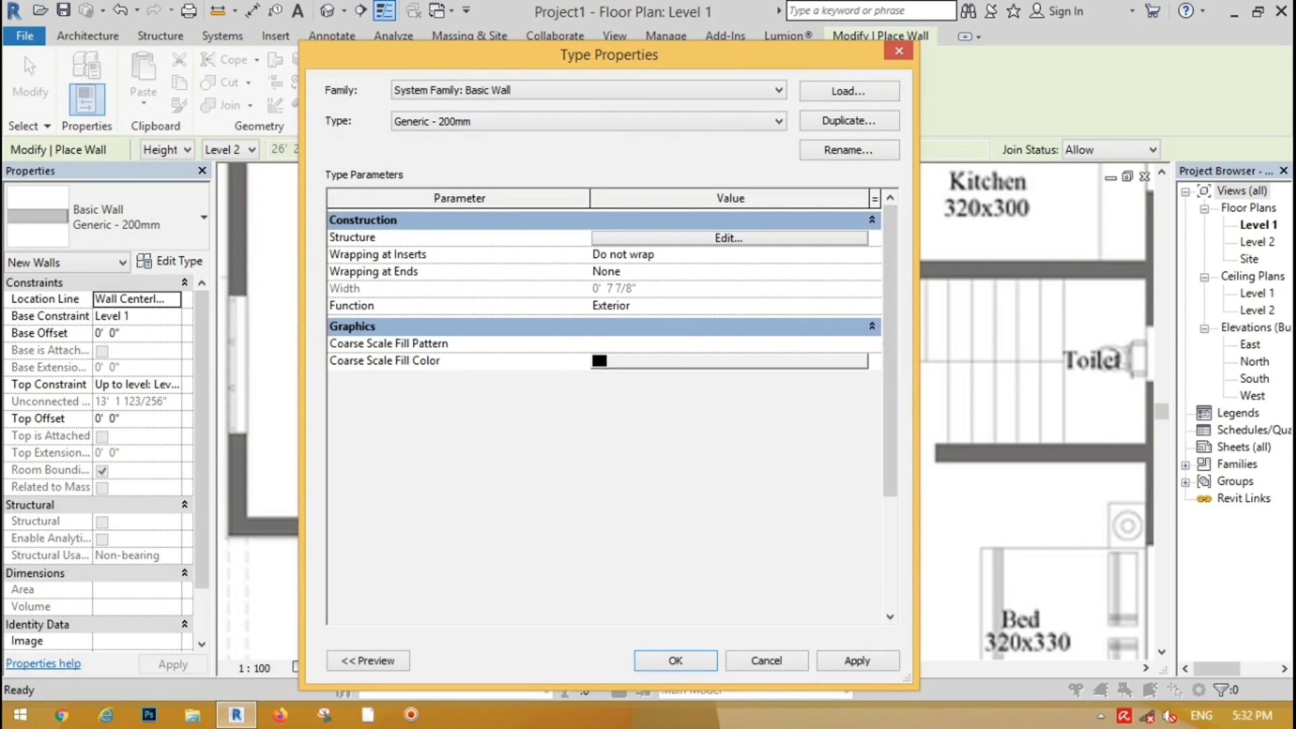
{"action": "left_click", "coordinate": [729, 238]}
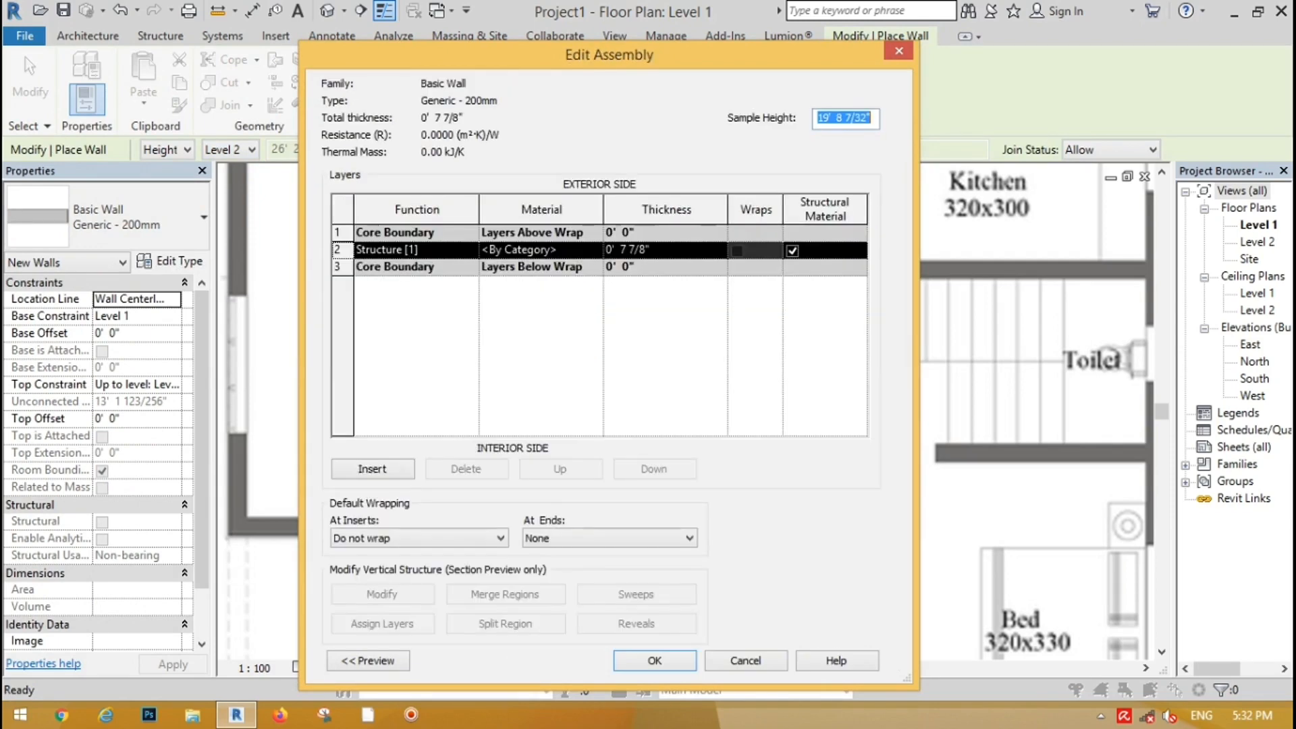
{"action": "left_click", "coordinate": [540, 250]}
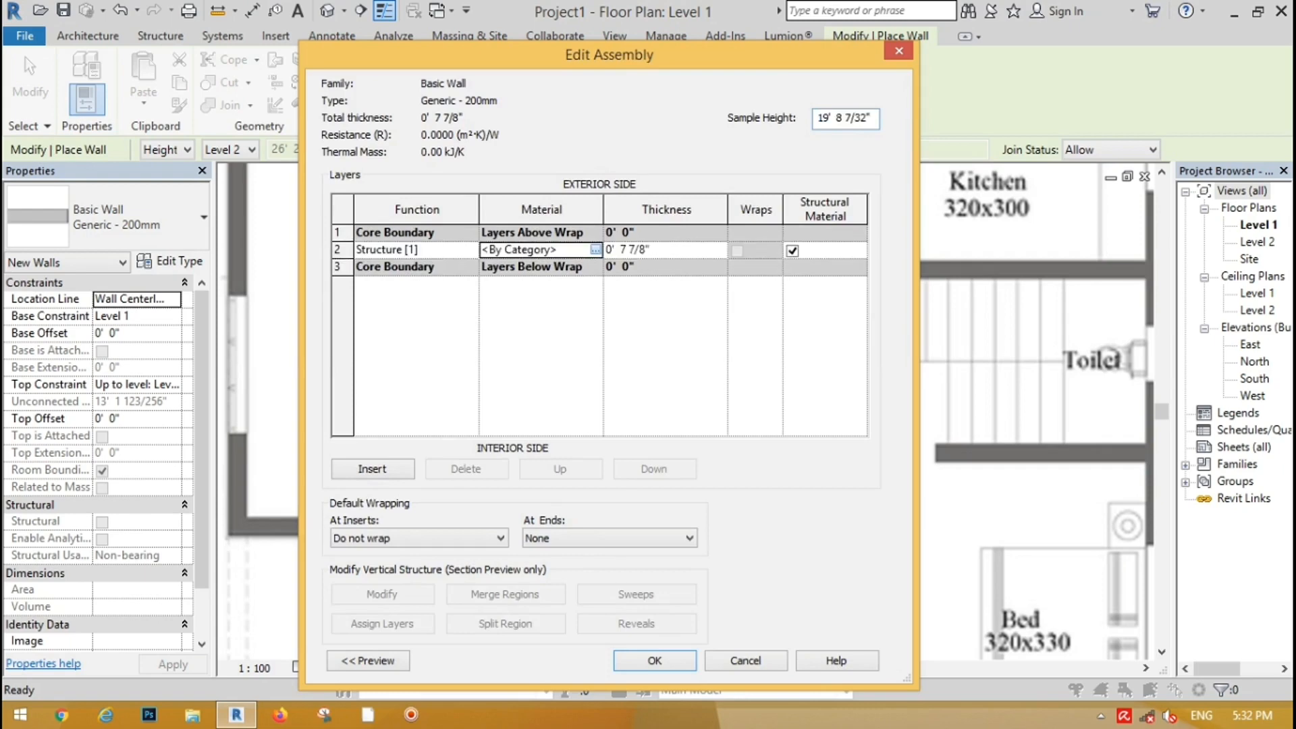
{"action": "left_click", "coordinate": [594, 249]}
{"action": "type", "text": "gyp"}
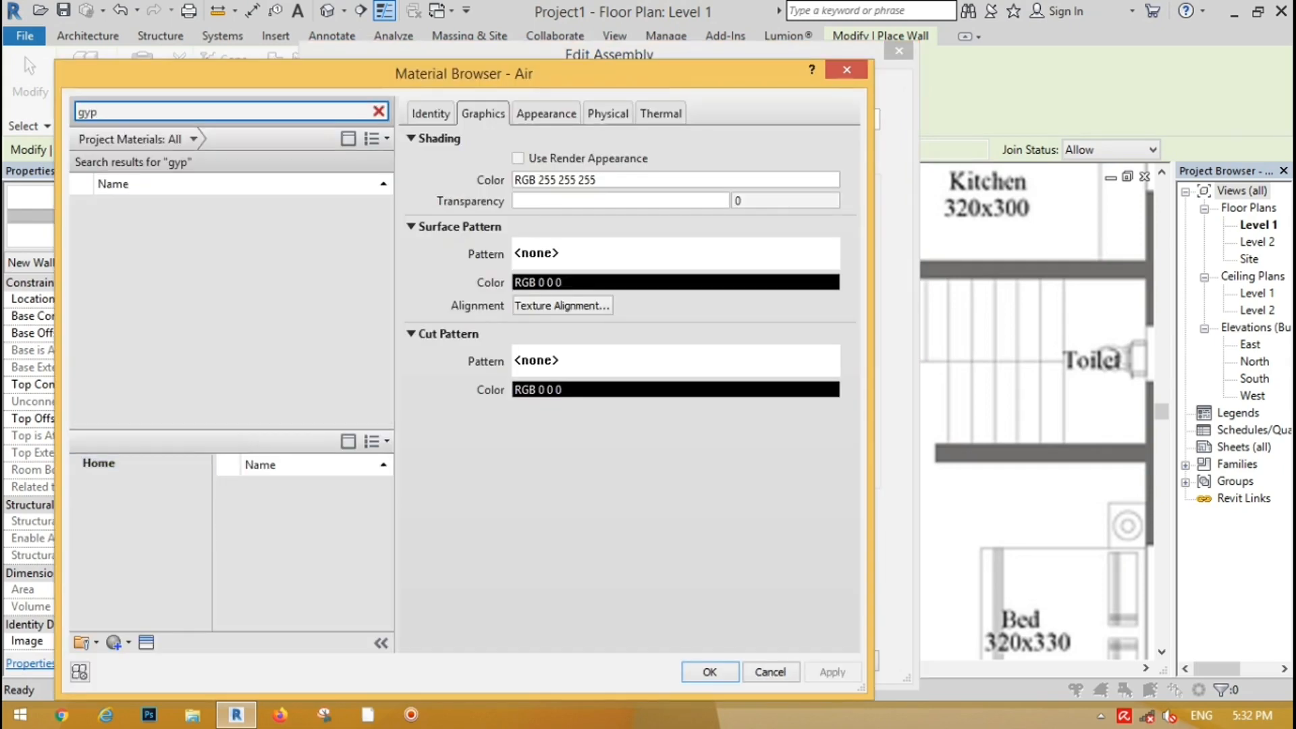
{"action": "left_click", "coordinate": [149, 206]}
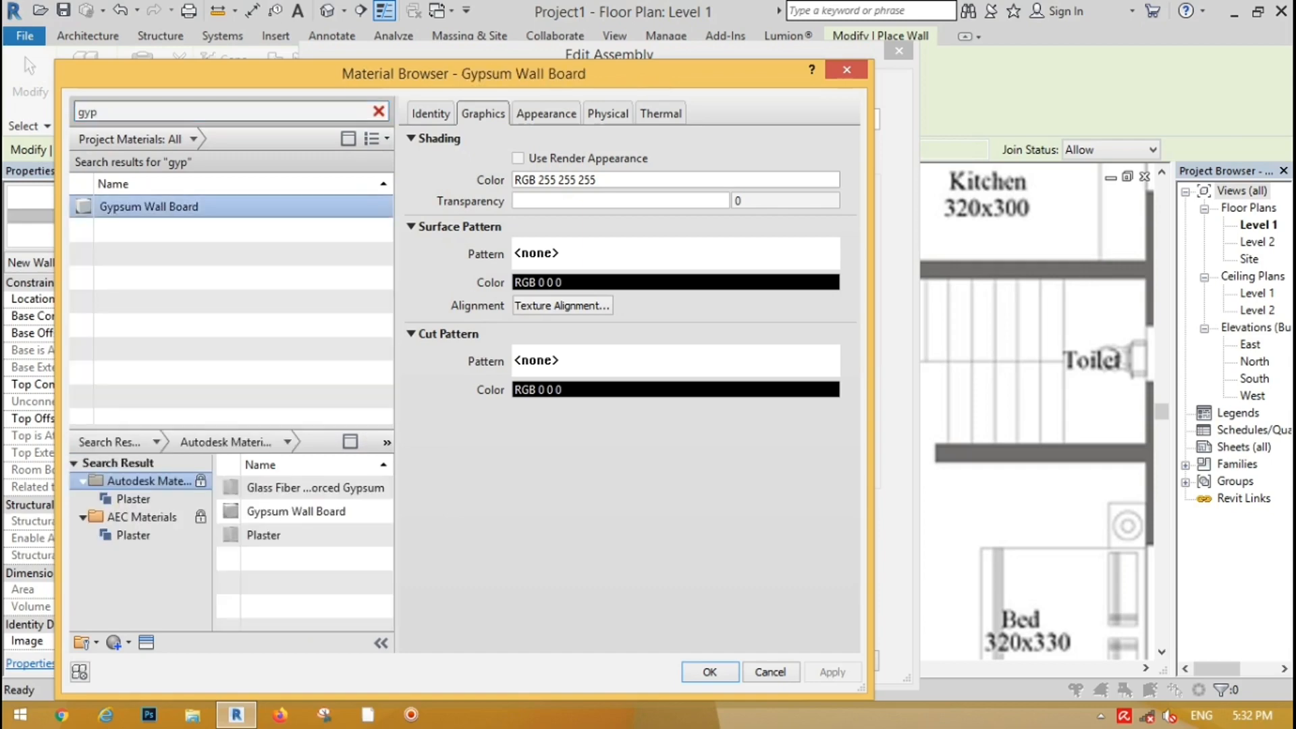
Set the cut pattern of the Gypsum Wall Board material to Solid fill.
{"action": "left_click", "coordinate": [594, 360]}
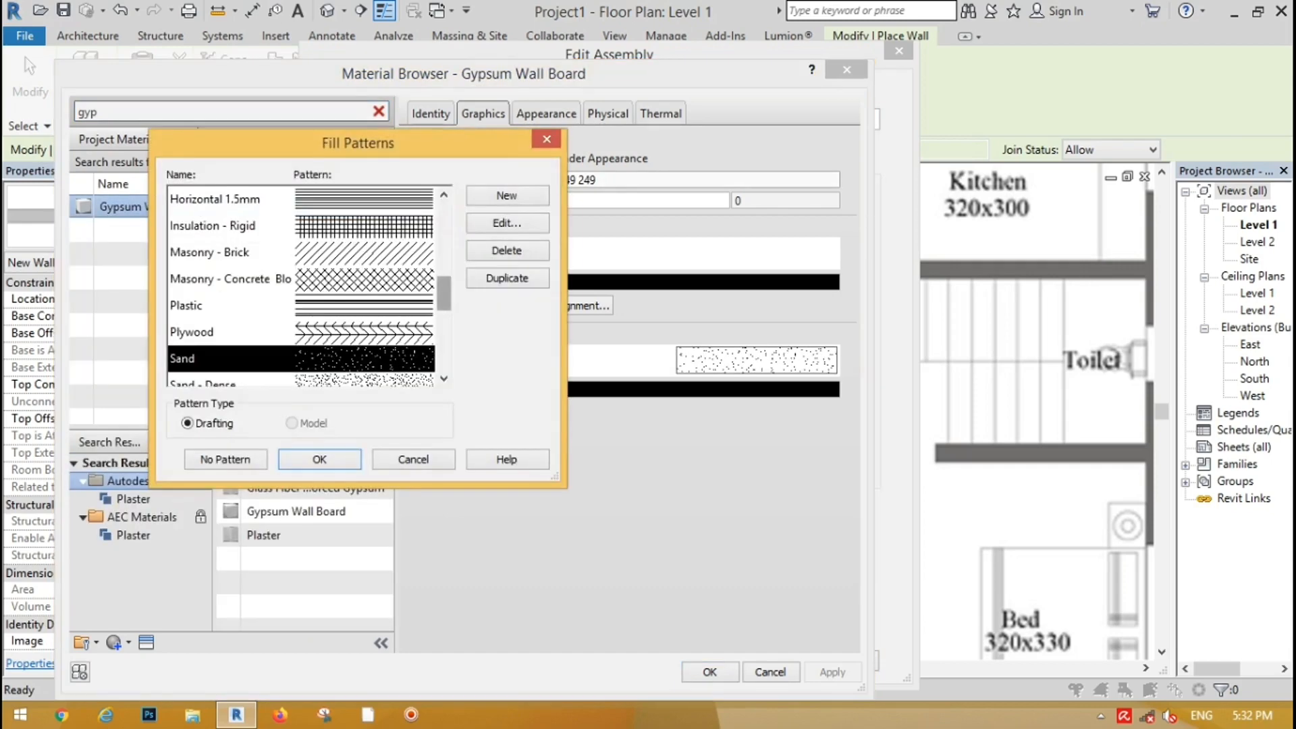
{"action": "left_click_drag", "start_coordinate": [443, 294], "coordinate": [443, 312]}
{"action": "left_click", "coordinate": [365, 306]}
{"action": "left_click", "coordinate": [319, 459]}
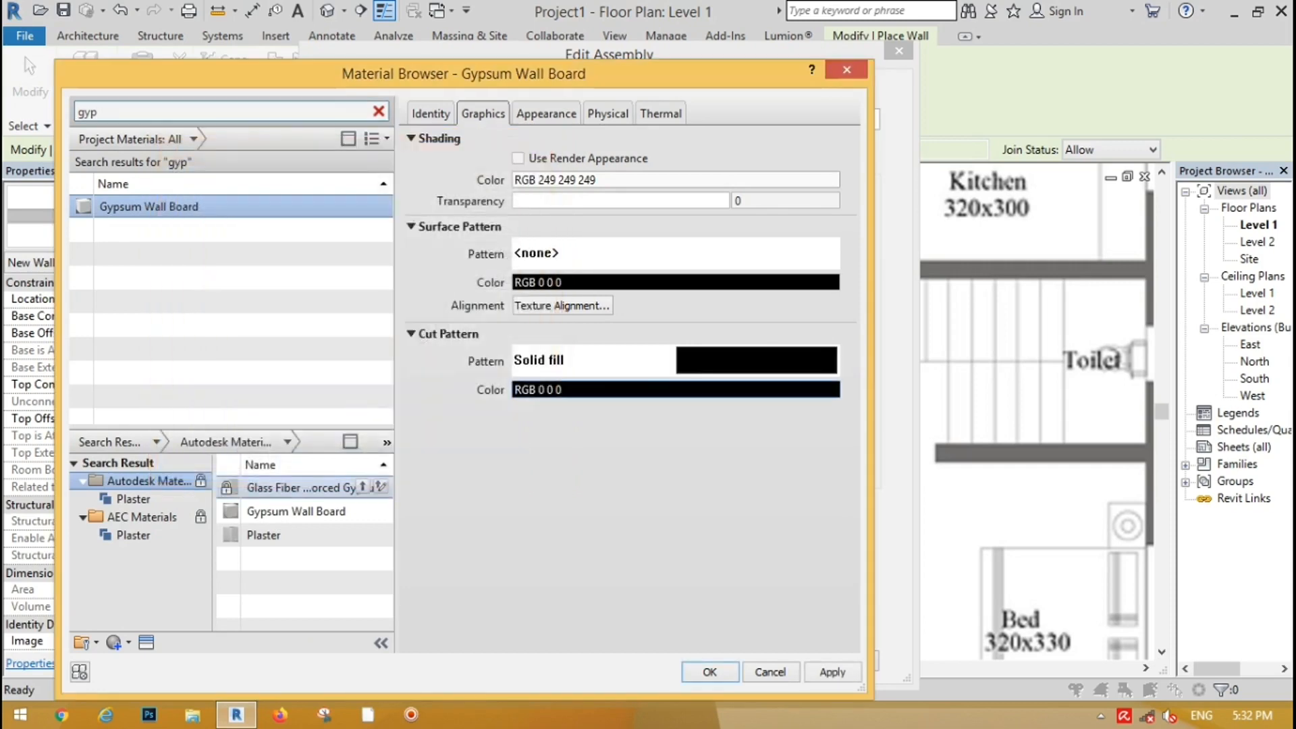
Set the Gypsum Wall Board cut pattern colour to dark purple RGB 28 0 55 and apply the wall type changes.
{"action": "left_click", "coordinate": [594, 389]}
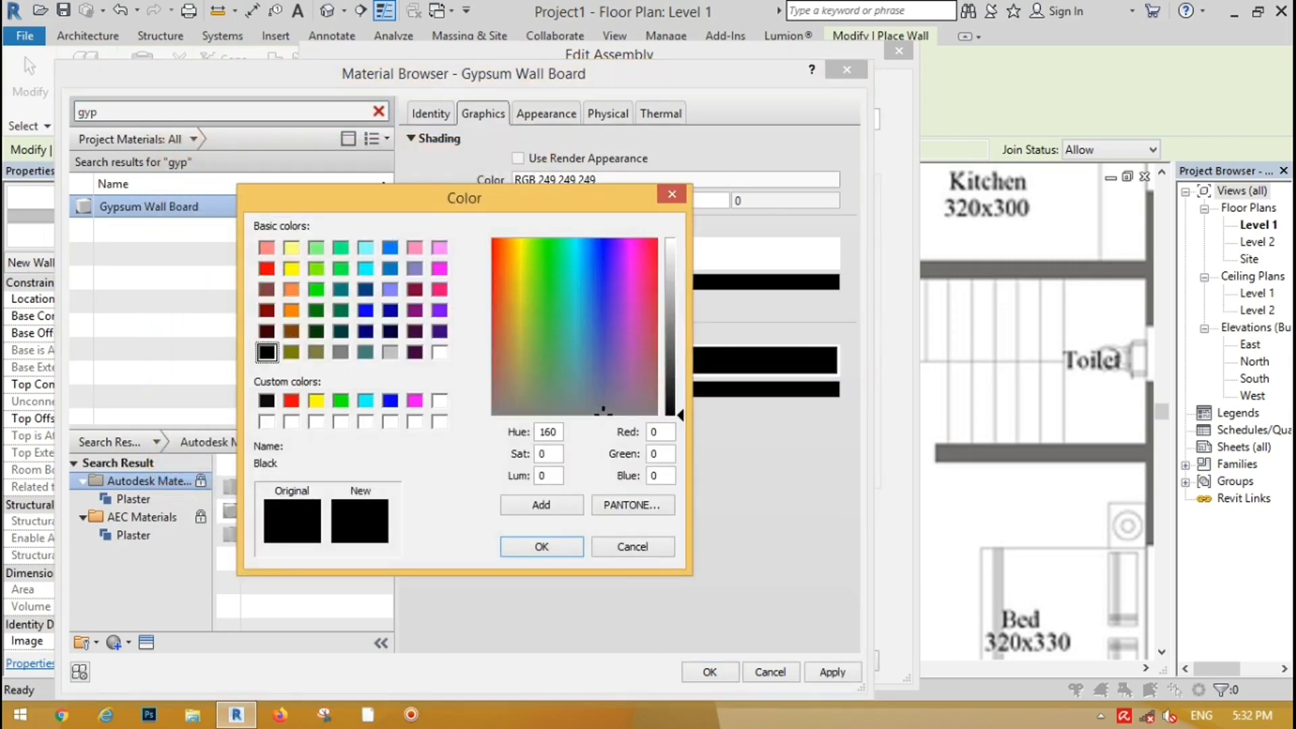
{"action": "left_click", "coordinate": [267, 332]}
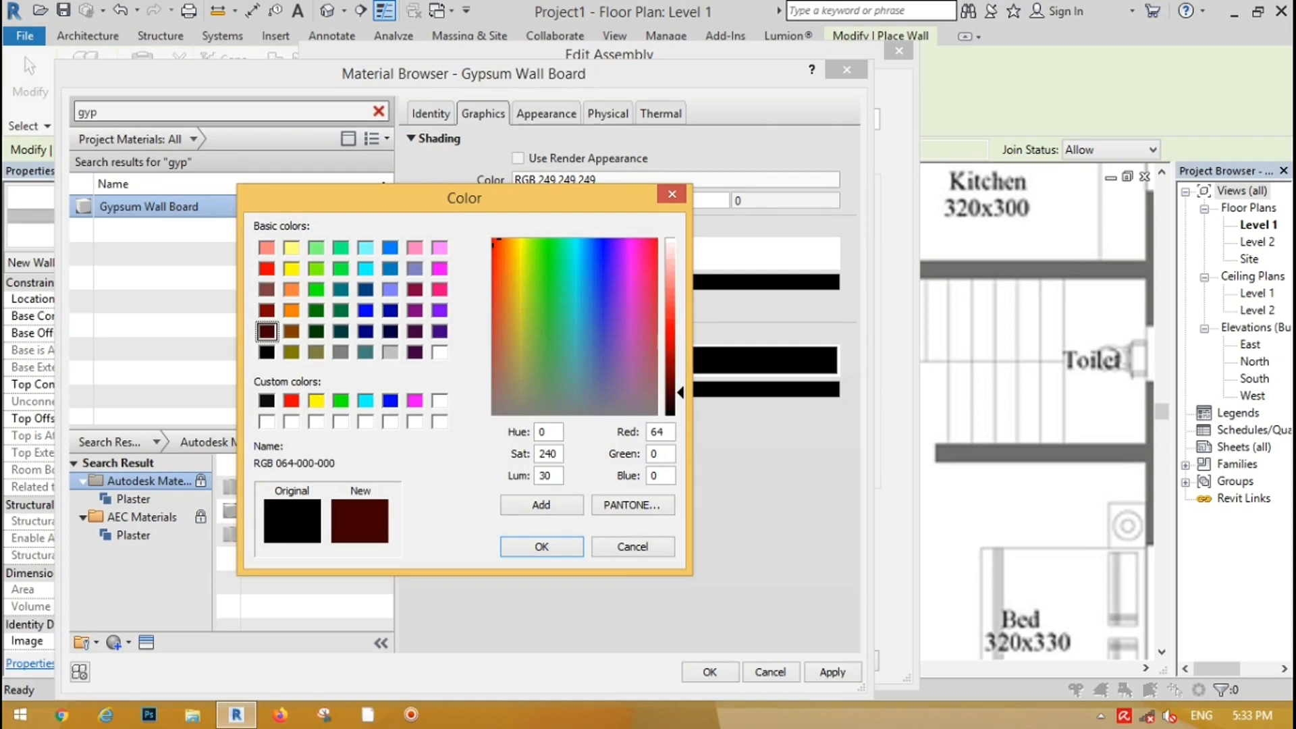
{"action": "left_click", "coordinate": [440, 331]}
{"action": "left_click_drag", "start_coordinate": [679, 371], "coordinate": [679, 396]}
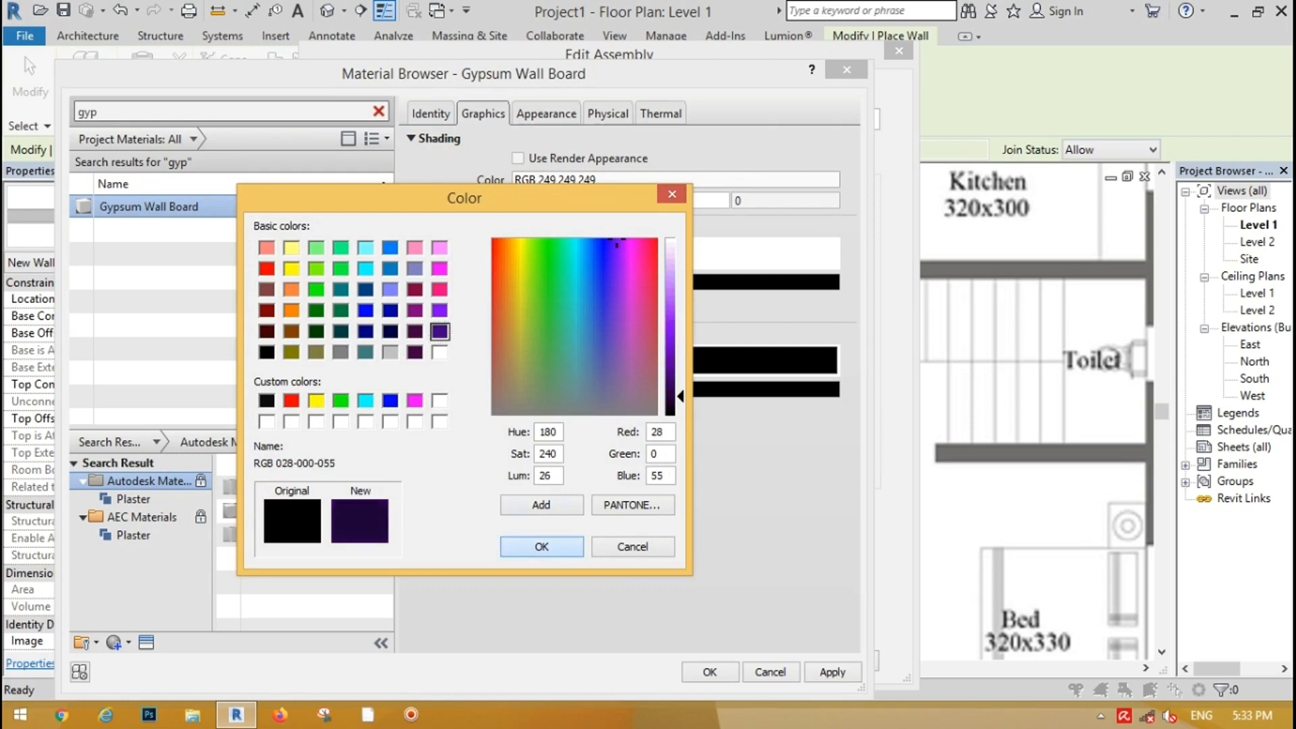
{"action": "left_click", "coordinate": [541, 546]}
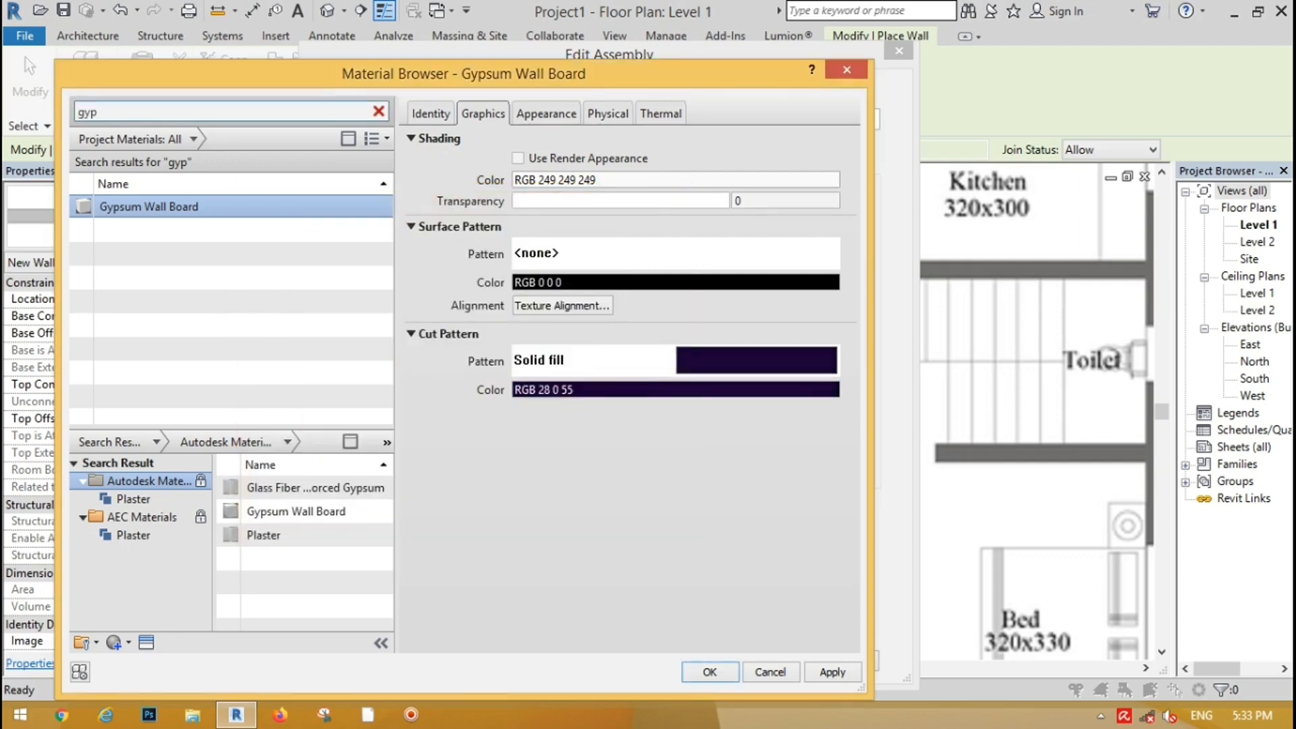
{"action": "left_click", "coordinate": [832, 672]}
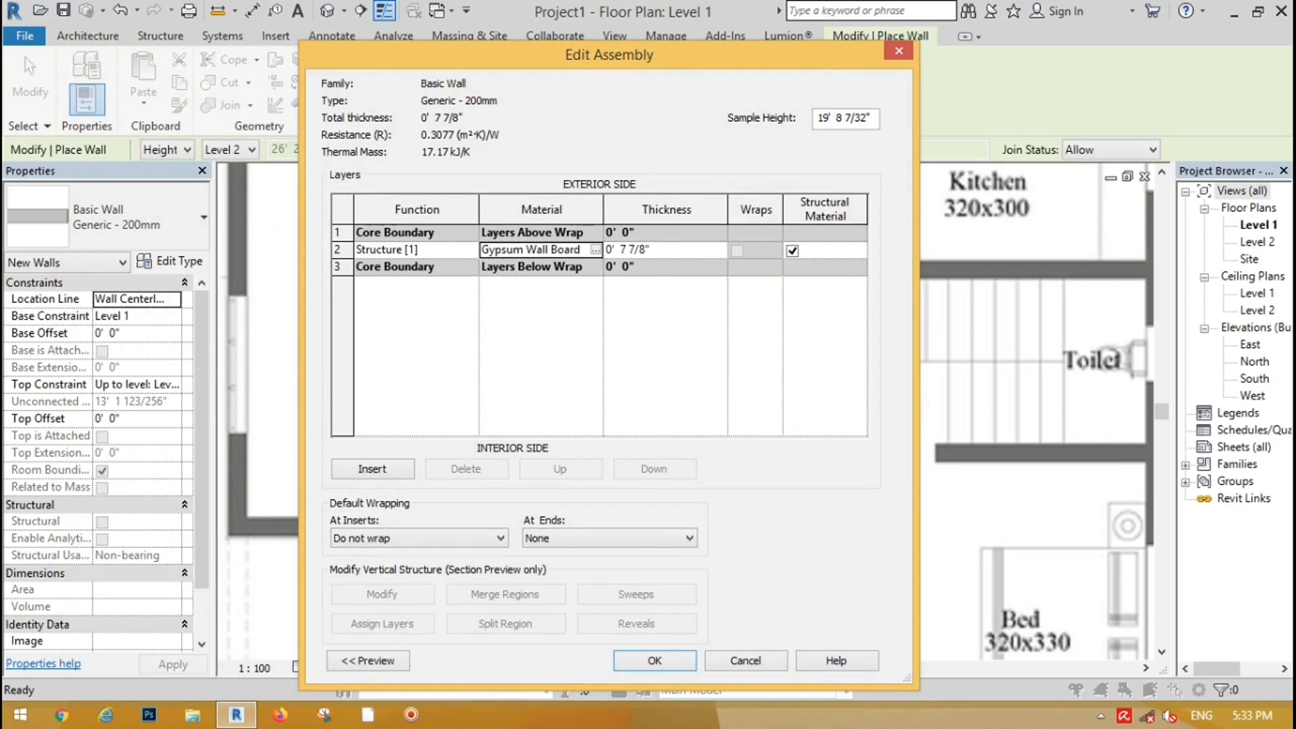
{"action": "left_click", "coordinate": [653, 660]}
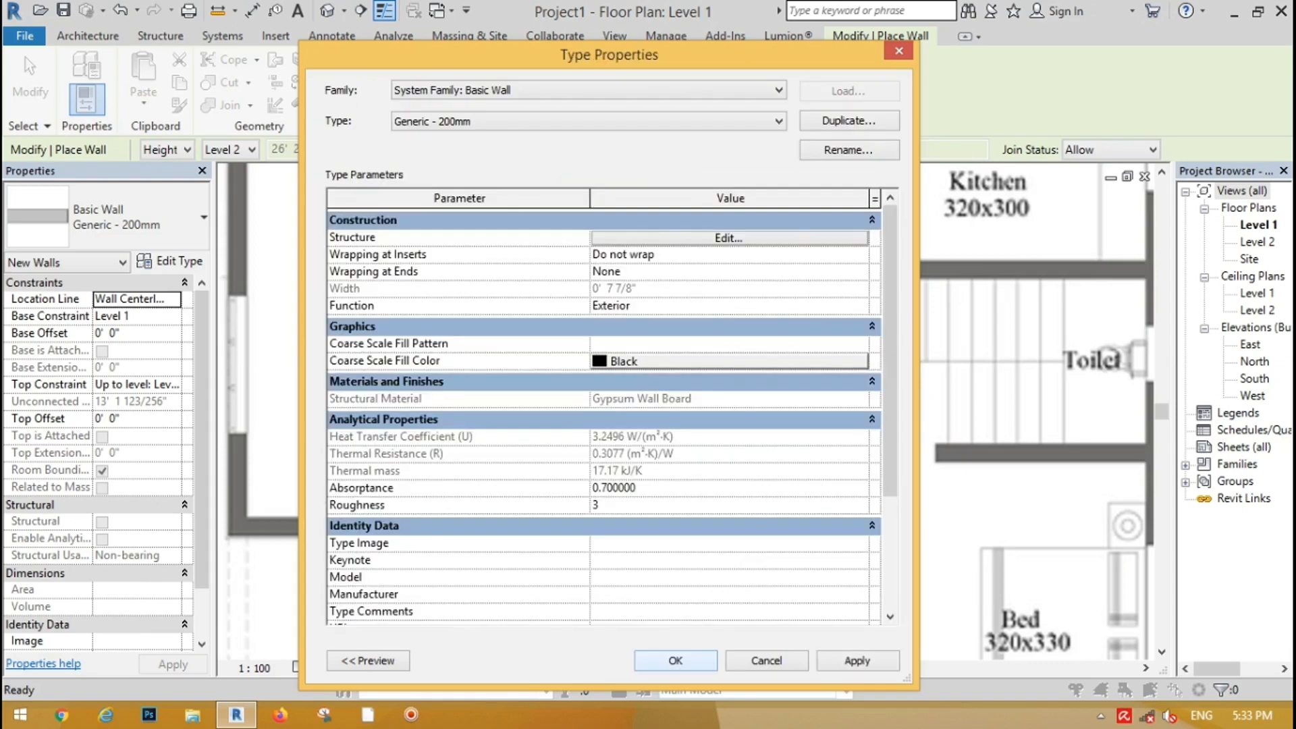
{"action": "left_click", "coordinate": [857, 661]}
{"action": "left_click", "coordinate": [675, 660]}
Draw a rectangle of walls around the kitchen, stairs and 320x330 bedroom, about 10' 5" by 27' 7" inside.
{"action": "scroll", "coordinate": [539, 473], "scroll_direction": "down", "scroll_amount": 5}
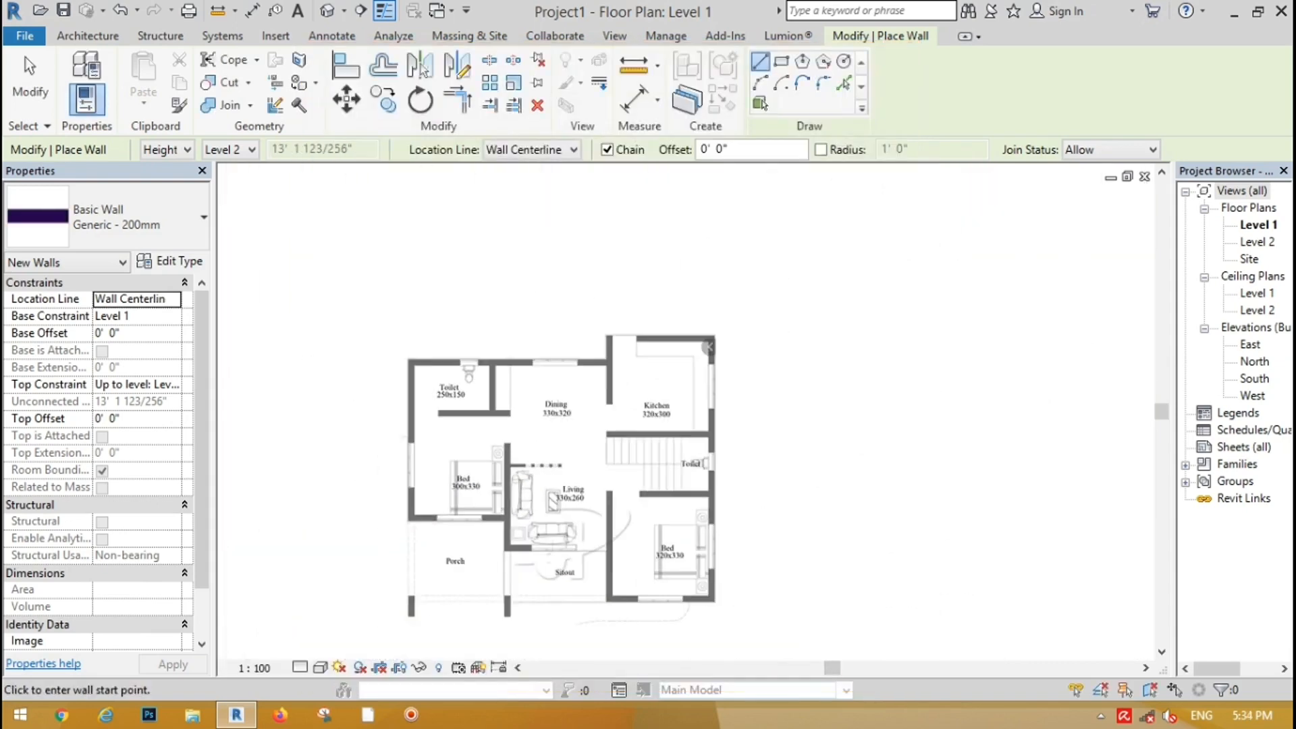
{"action": "scroll", "coordinate": [511, 327], "scroll_direction": "down", "scroll_amount": 1}
{"action": "scroll", "coordinate": [554, 519], "scroll_direction": "up", "scroll_amount": 1}
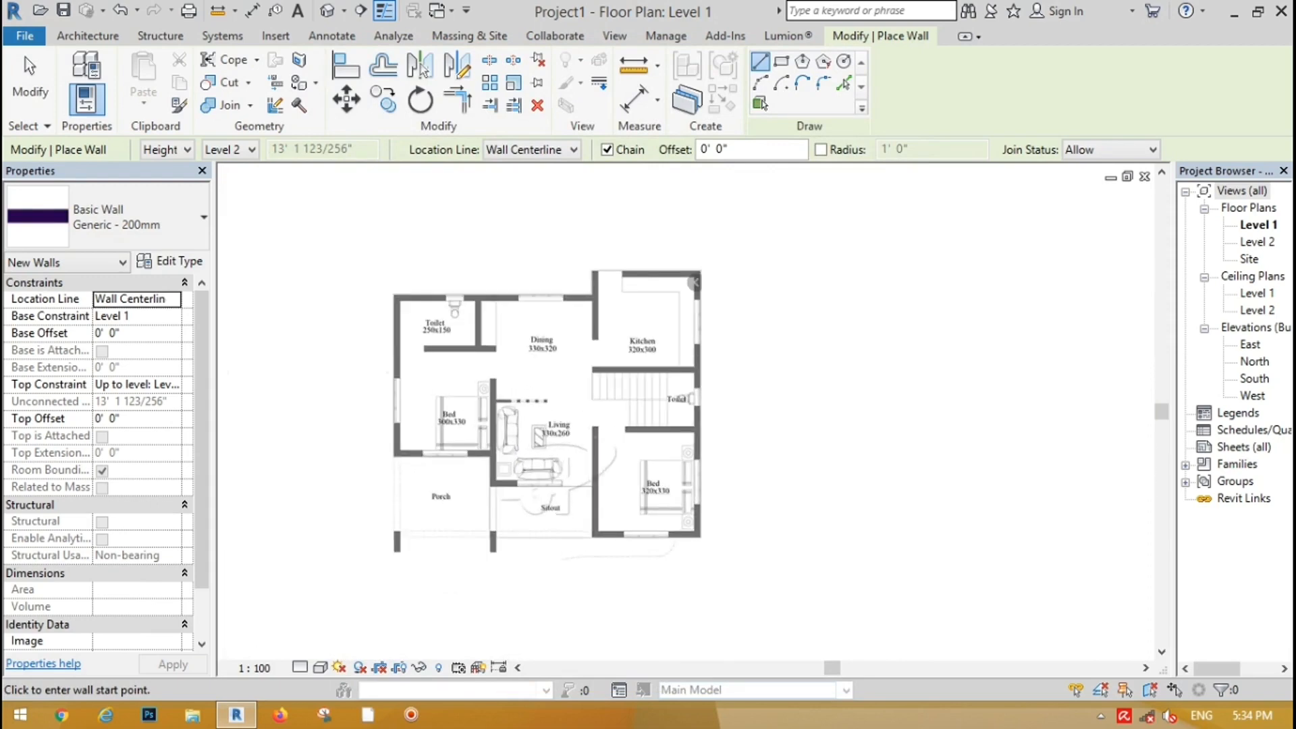
{"action": "left_click", "coordinate": [781, 61]}
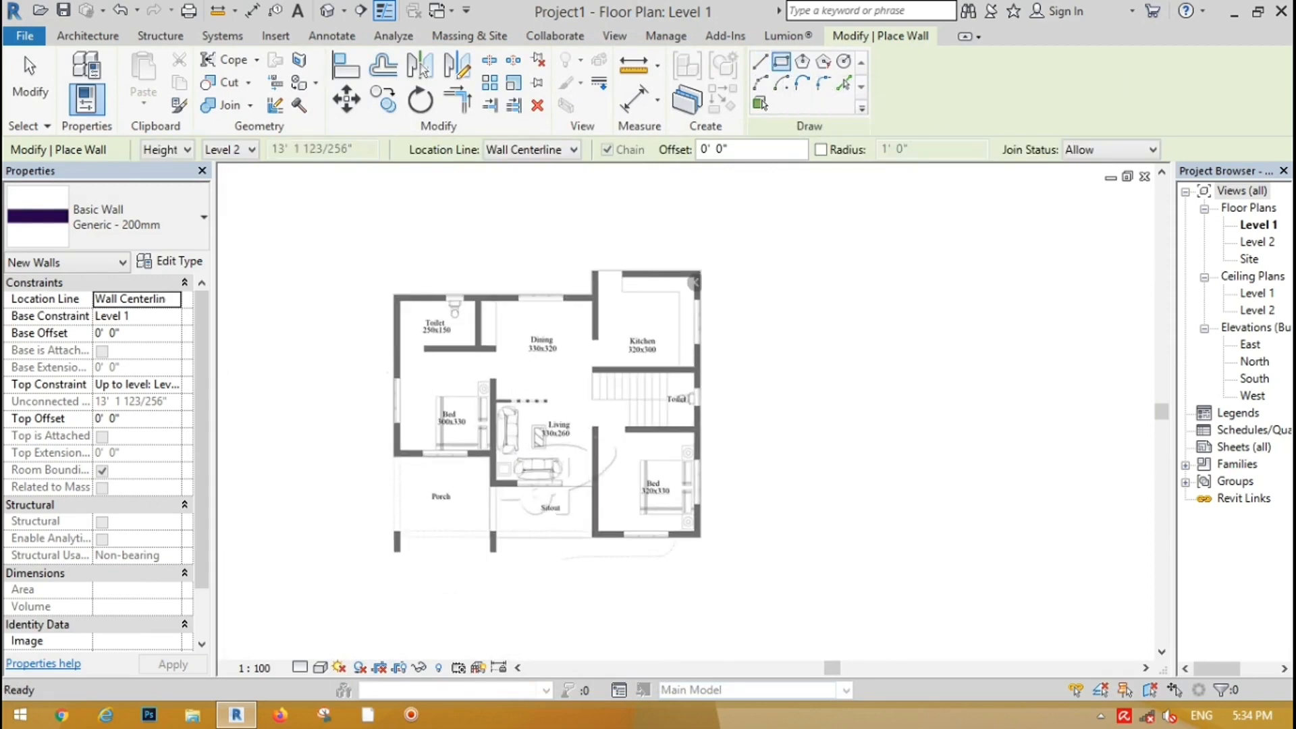
{"action": "scroll", "coordinate": [651, 388], "scroll_direction": "up", "scroll_amount": 2}
{"action": "scroll", "coordinate": [651, 388], "scroll_direction": "down", "scroll_amount": 1}
{"action": "scroll", "coordinate": [651, 388], "scroll_direction": "up", "scroll_amount": 1}
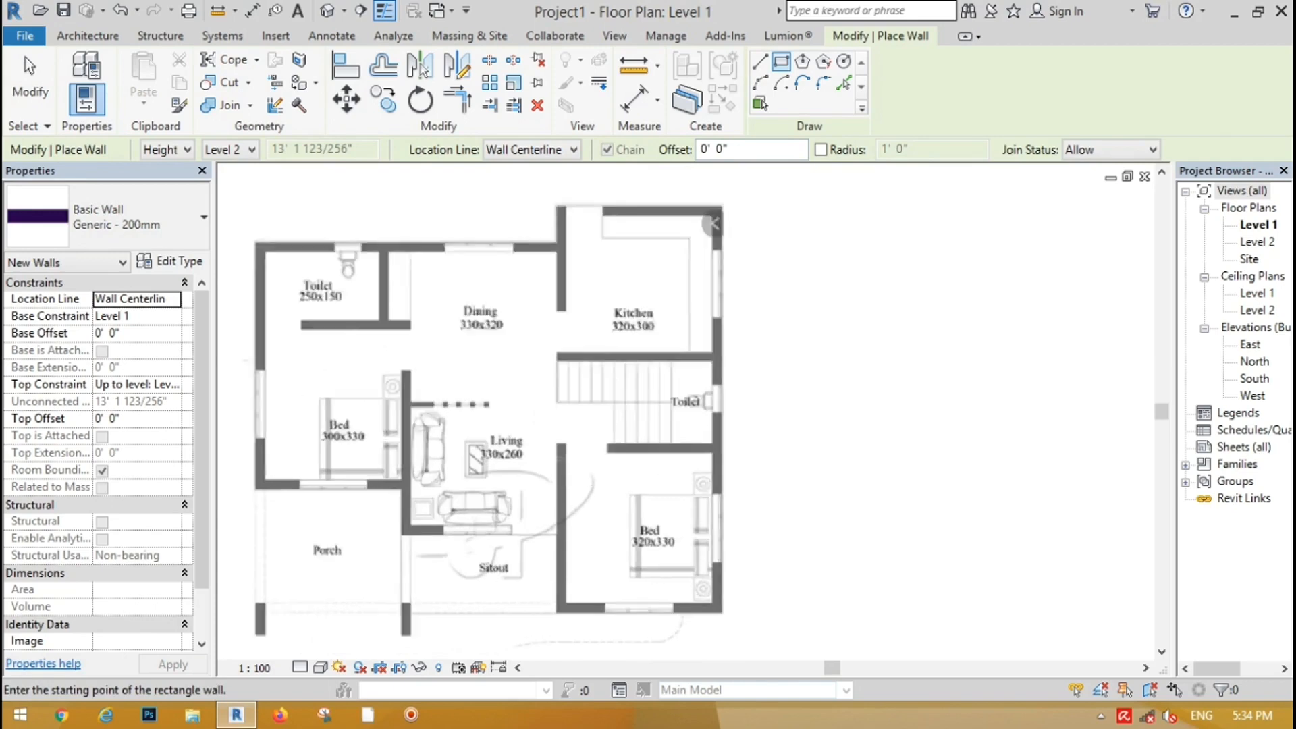
{"action": "scroll", "coordinate": [706, 619], "scroll_direction": "up", "scroll_amount": 4}
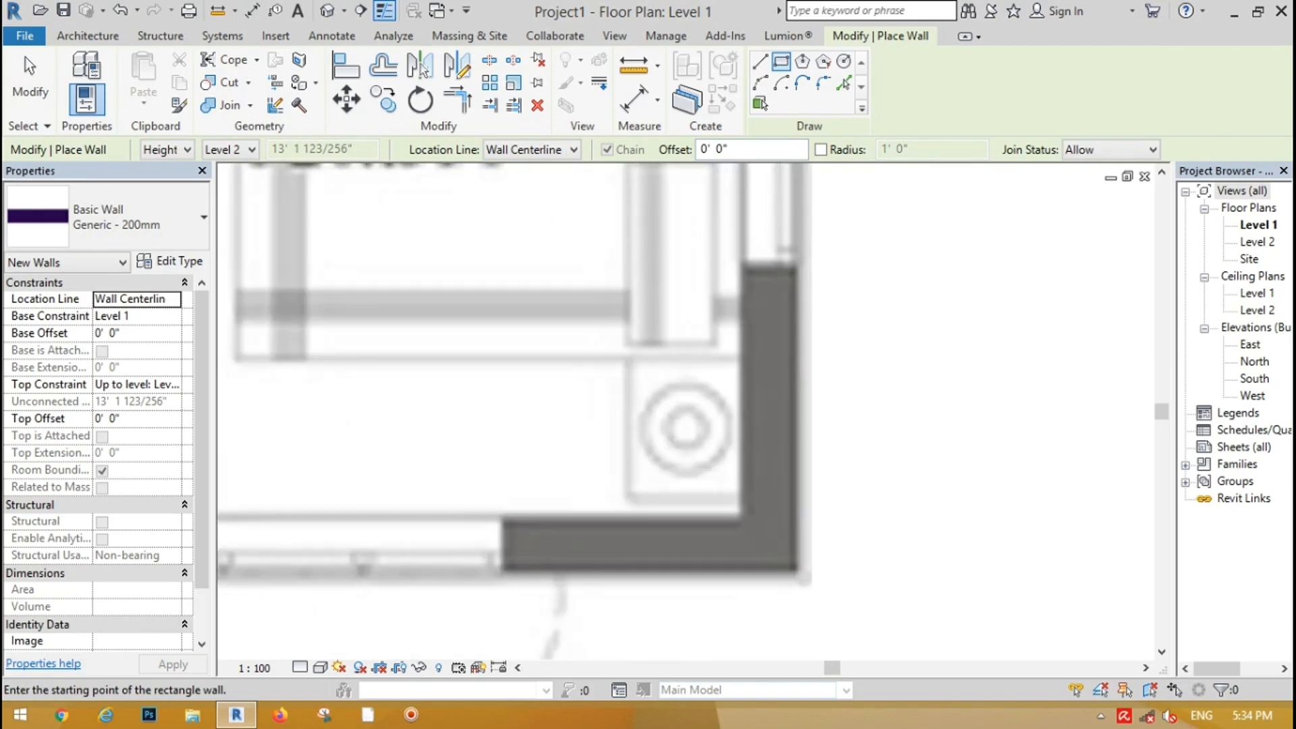
{"action": "left_click", "coordinate": [769, 543]}
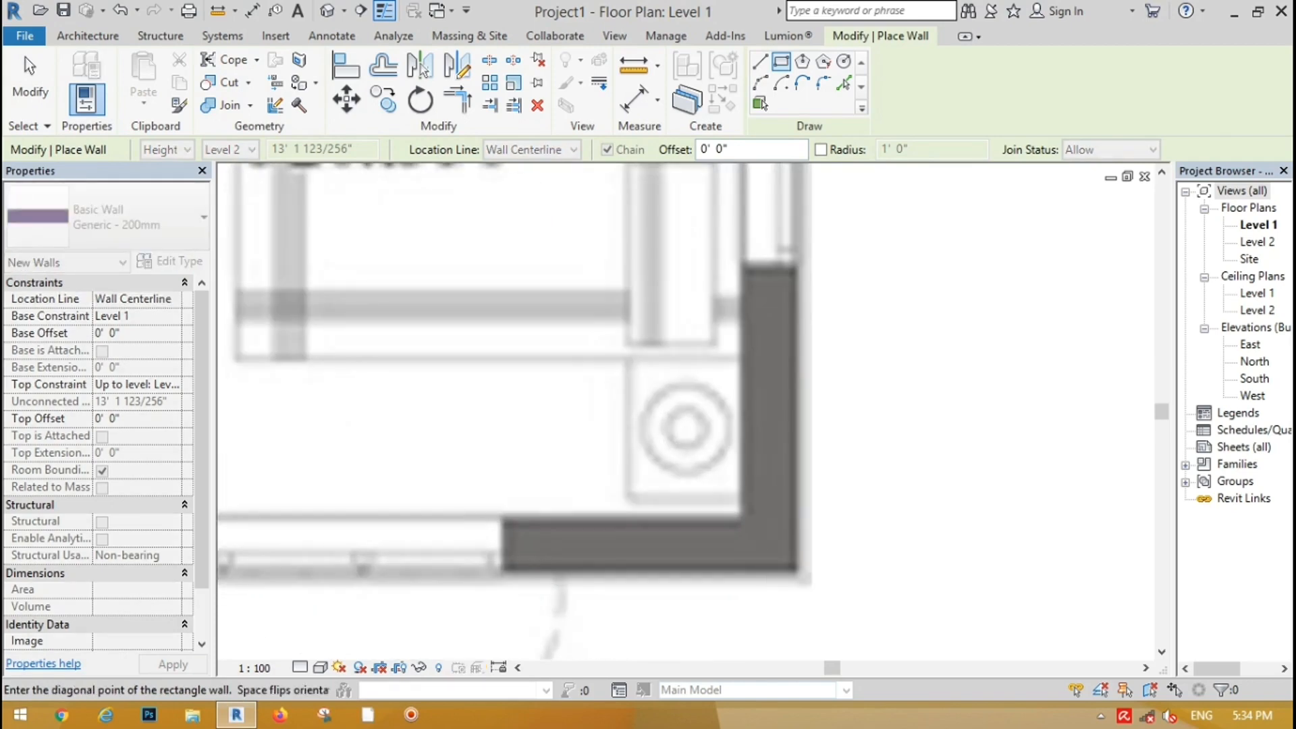
{"action": "scroll", "coordinate": [650, 439], "scroll_direction": "down", "scroll_amount": 5}
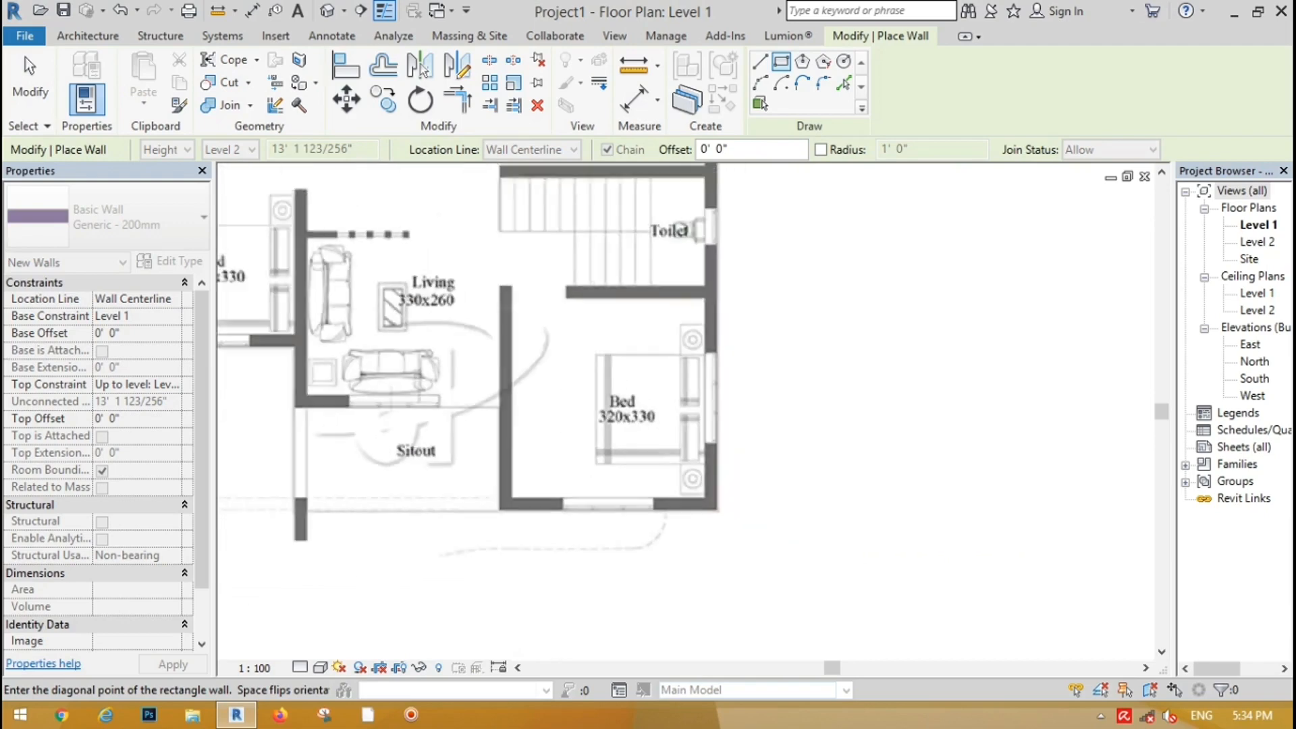
{"action": "scroll", "coordinate": [566, 211], "scroll_direction": "up", "scroll_amount": 4}
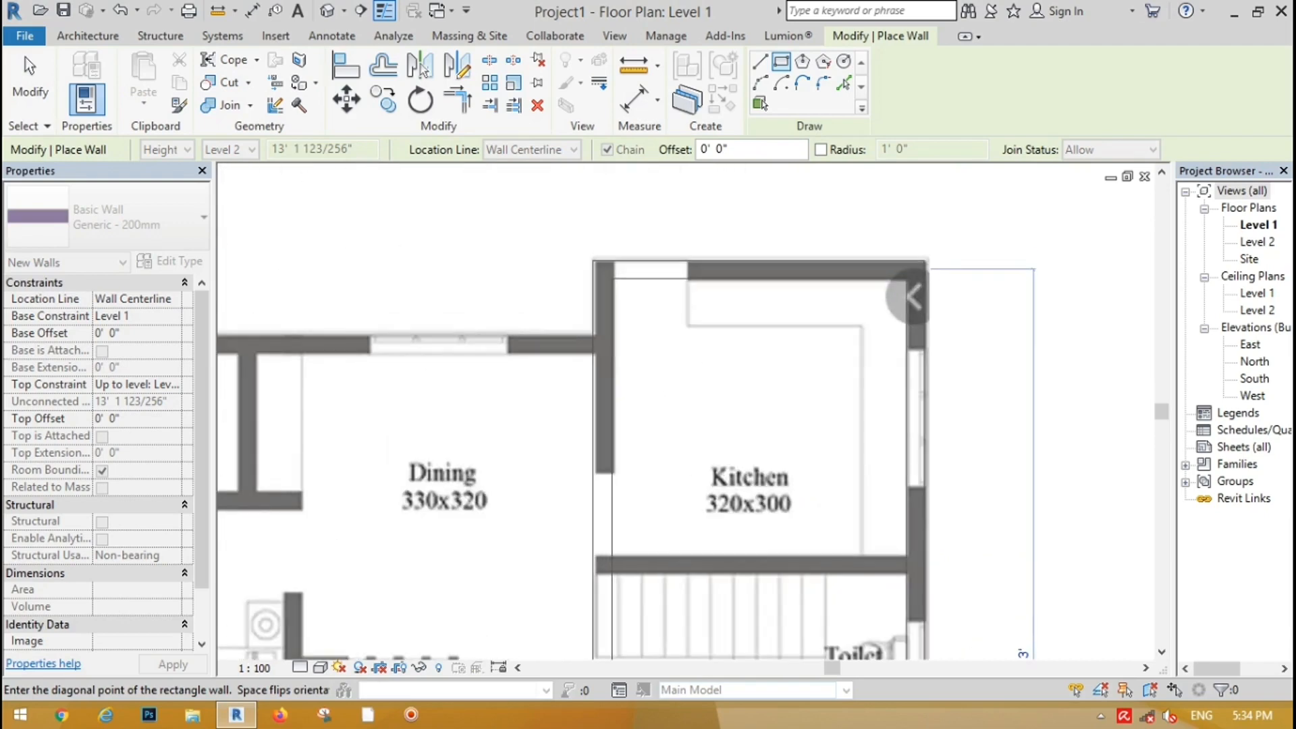
{"action": "left_click", "coordinate": [597, 263]}
Draw a second wall rectangle from the 250x150 toilet's outer corner across dining and bedroom into the kitchen block, about 16' 4" high inside.
{"action": "scroll", "coordinate": [607, 243], "scroll_direction": "down", "scroll_amount": 4}
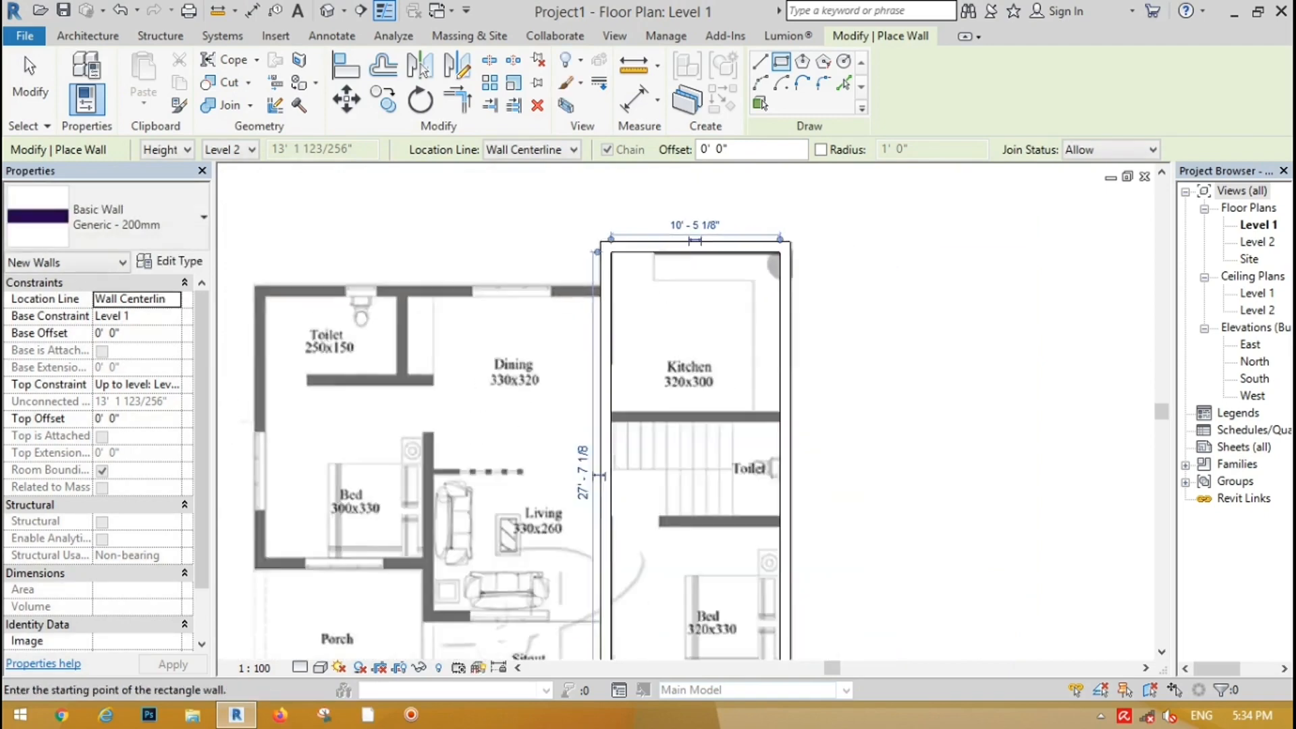
{"action": "scroll", "coordinate": [409, 266], "scroll_direction": "up", "scroll_amount": 5}
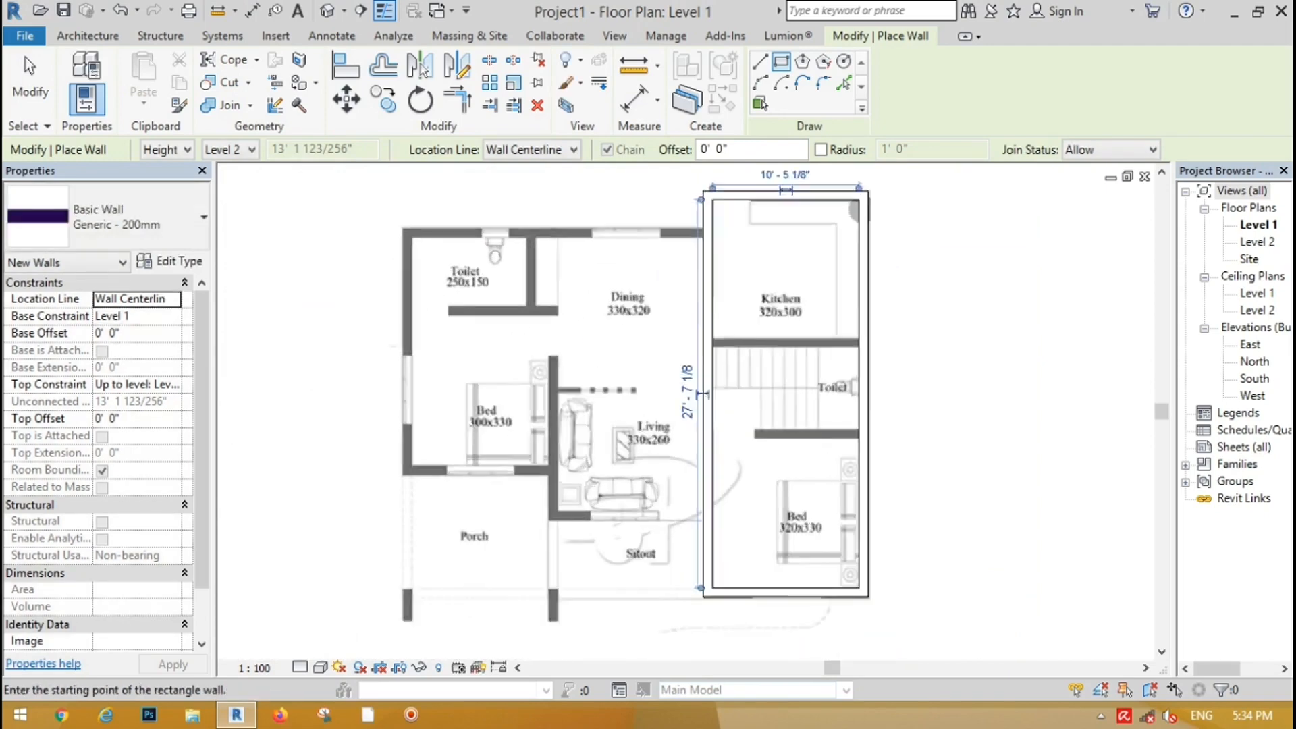
{"action": "left_click", "coordinate": [407, 227]}
{"action": "scroll", "coordinate": [602, 255], "scroll_direction": "down", "scroll_amount": 5}
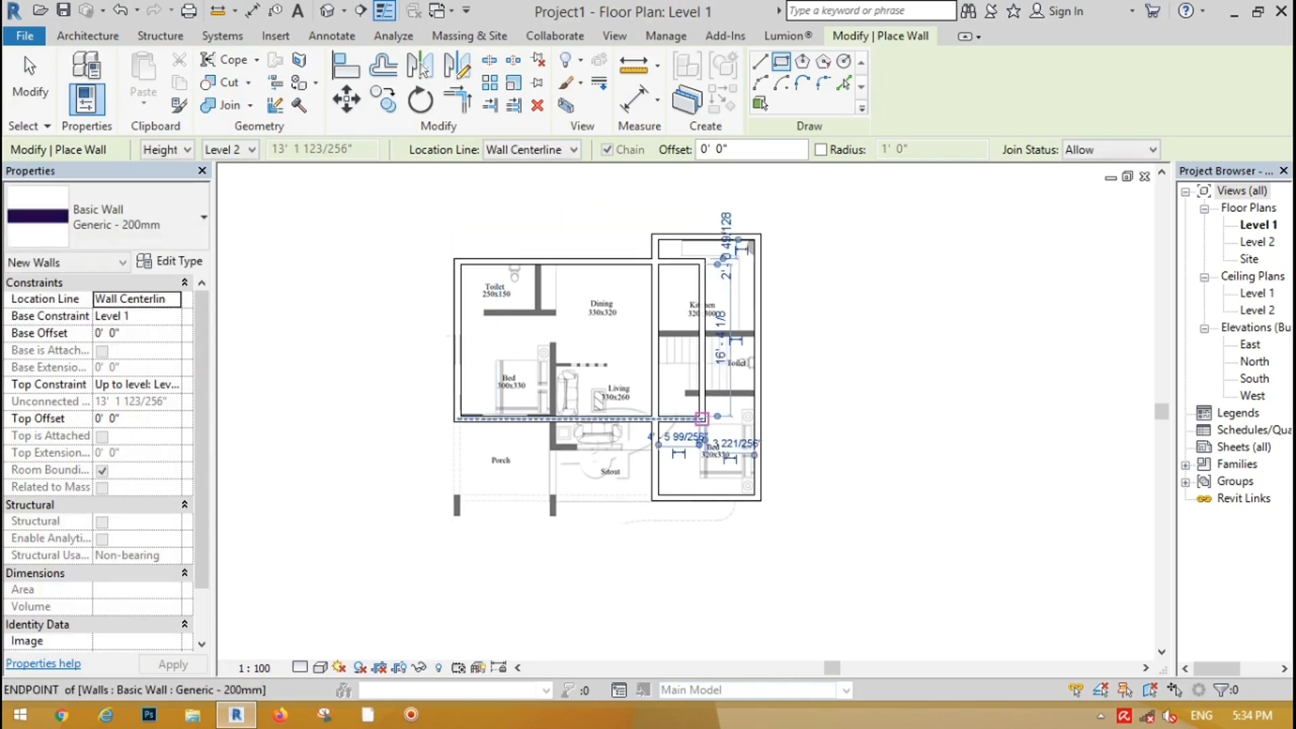
{"action": "left_click", "coordinate": [650, 419]}
Draw a wall rectangle about 10' wide from the 250x150 toilet's inner wall corner, extending beyond the house's outer corner.
{"action": "scroll", "coordinate": [462, 204], "scroll_direction": "up", "scroll_amount": 3}
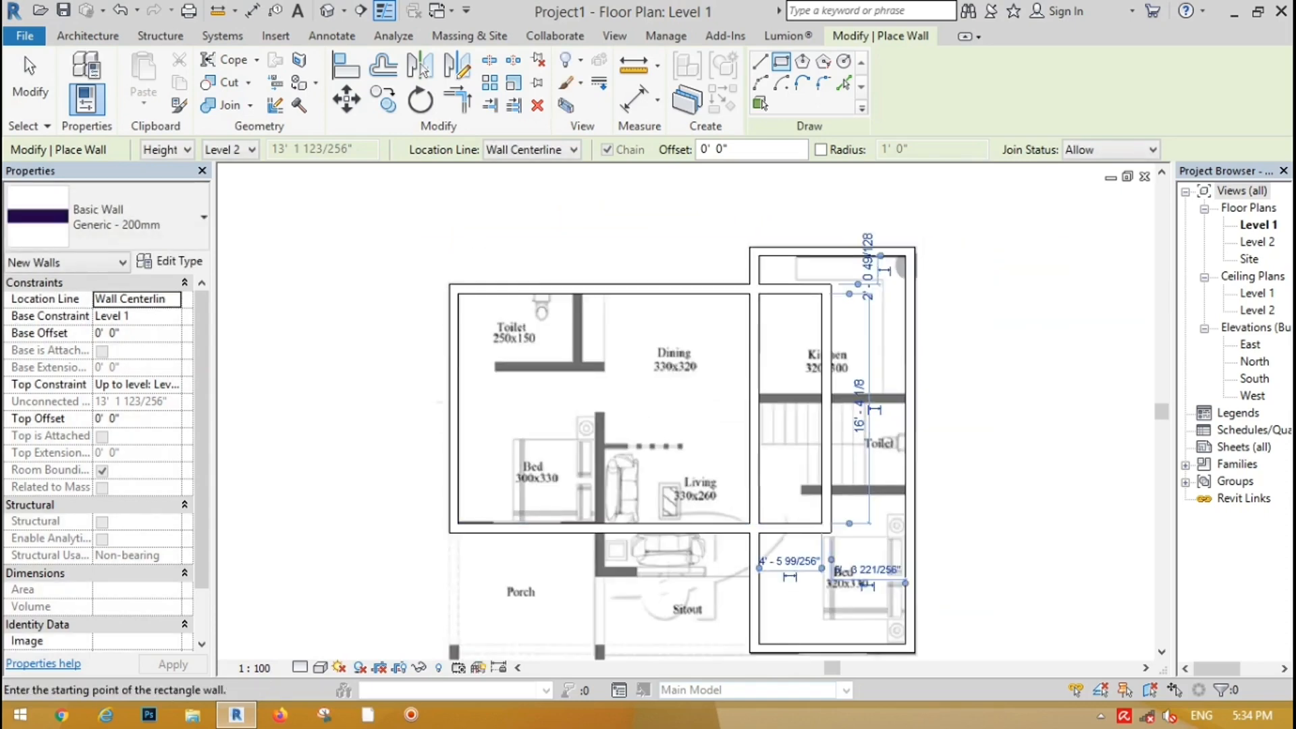
{"action": "scroll", "coordinate": [568, 458], "scroll_direction": "up", "scroll_amount": 4}
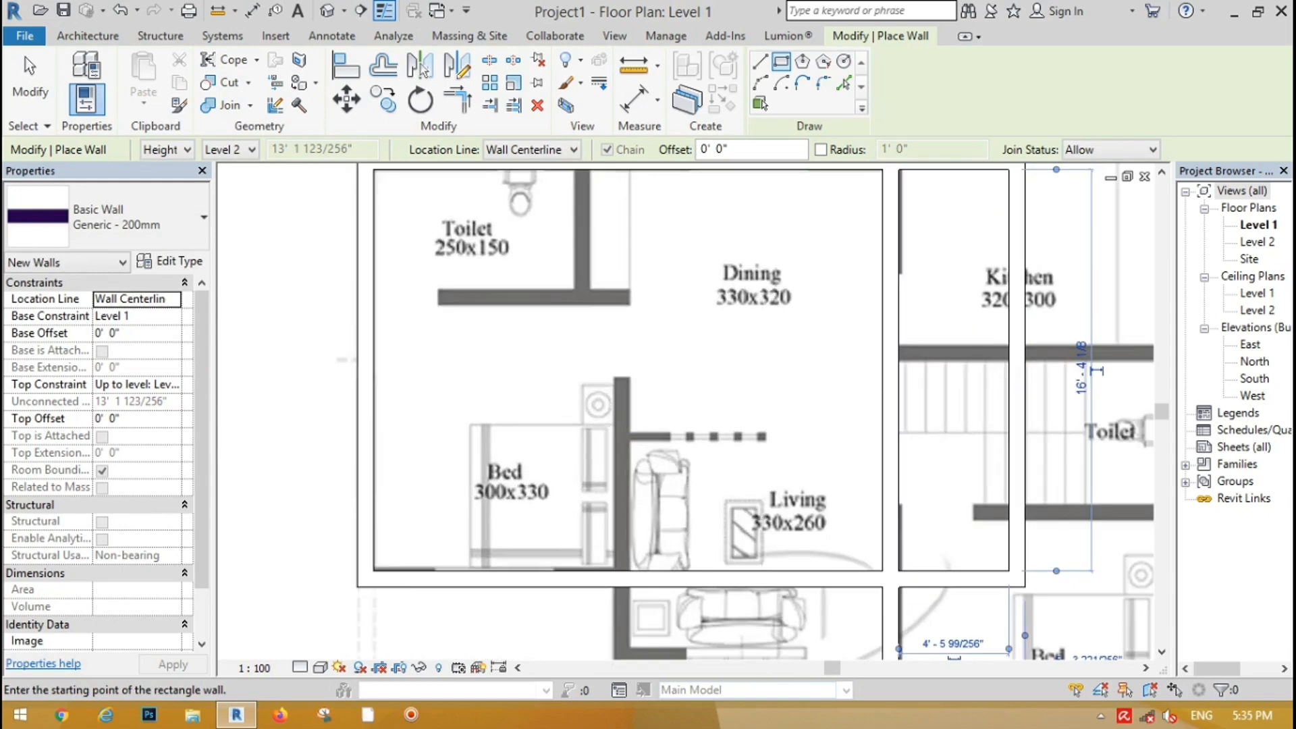
{"action": "left_click", "coordinate": [582, 297]}
{"action": "scroll", "coordinate": [582, 297], "scroll_direction": "down", "scroll_amount": 2}
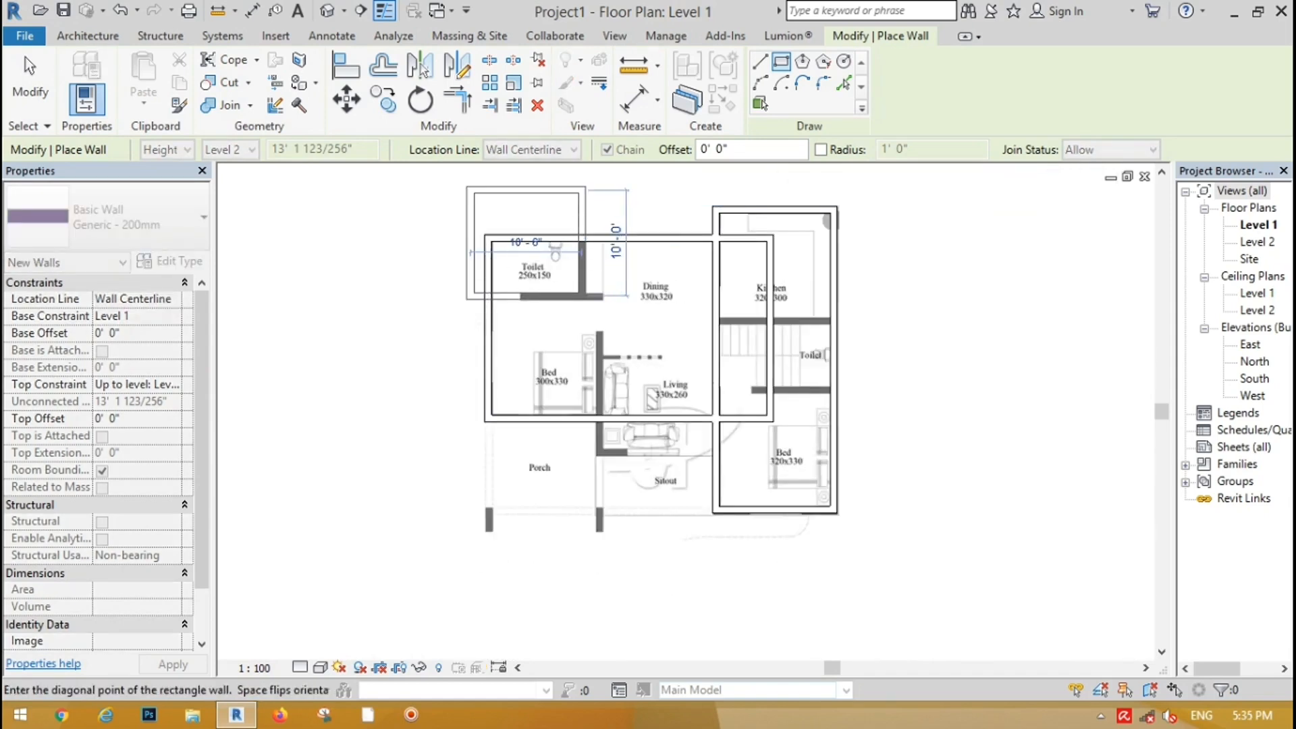
{"action": "left_click", "coordinate": [470, 185]}
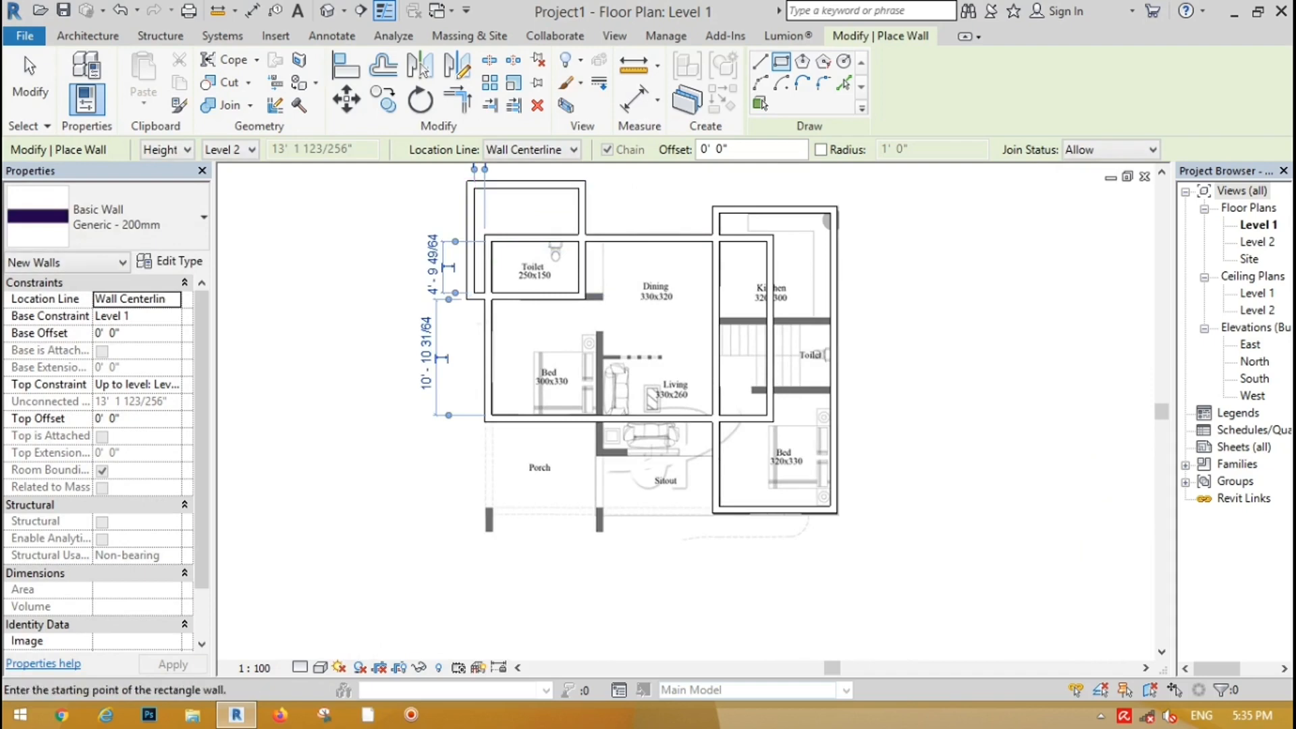
Draw a wall rectangle about 13' 4" by 11' 4" from the living room's porch-side corner into the stair area, and end the Wall tool.
{"action": "scroll", "coordinate": [675, 440], "scroll_direction": "up", "scroll_amount": 4}
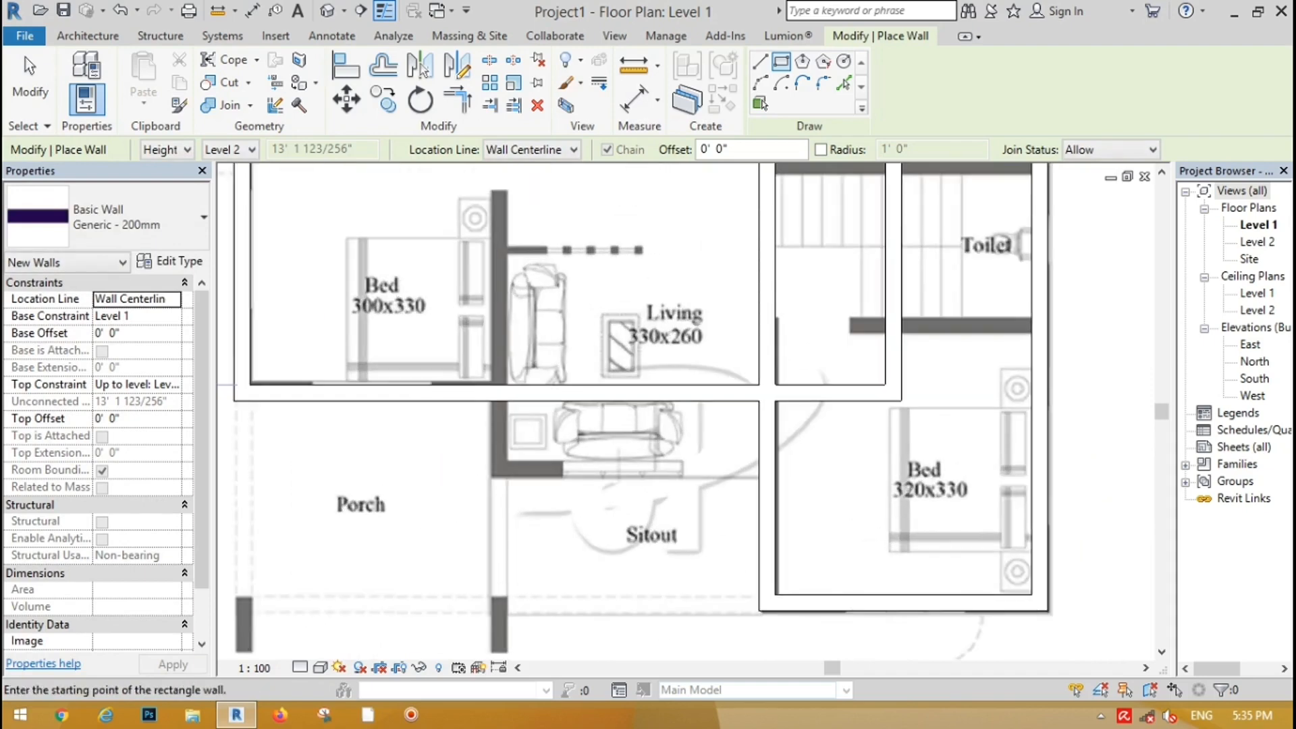
{"action": "left_click", "coordinate": [500, 471]}
{"action": "scroll", "coordinate": [499, 471], "scroll_direction": "down", "scroll_amount": 4}
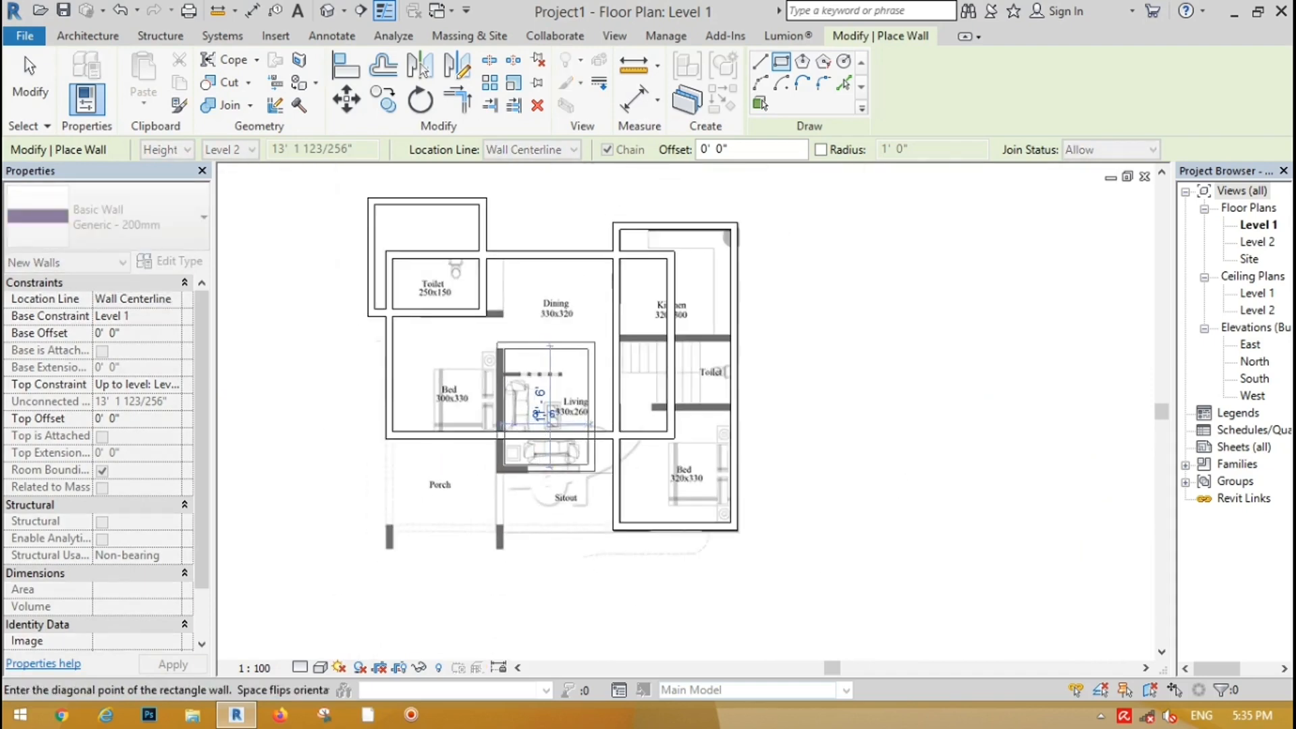
{"action": "scroll", "coordinate": [552, 413], "scroll_direction": "up", "scroll_amount": 3}
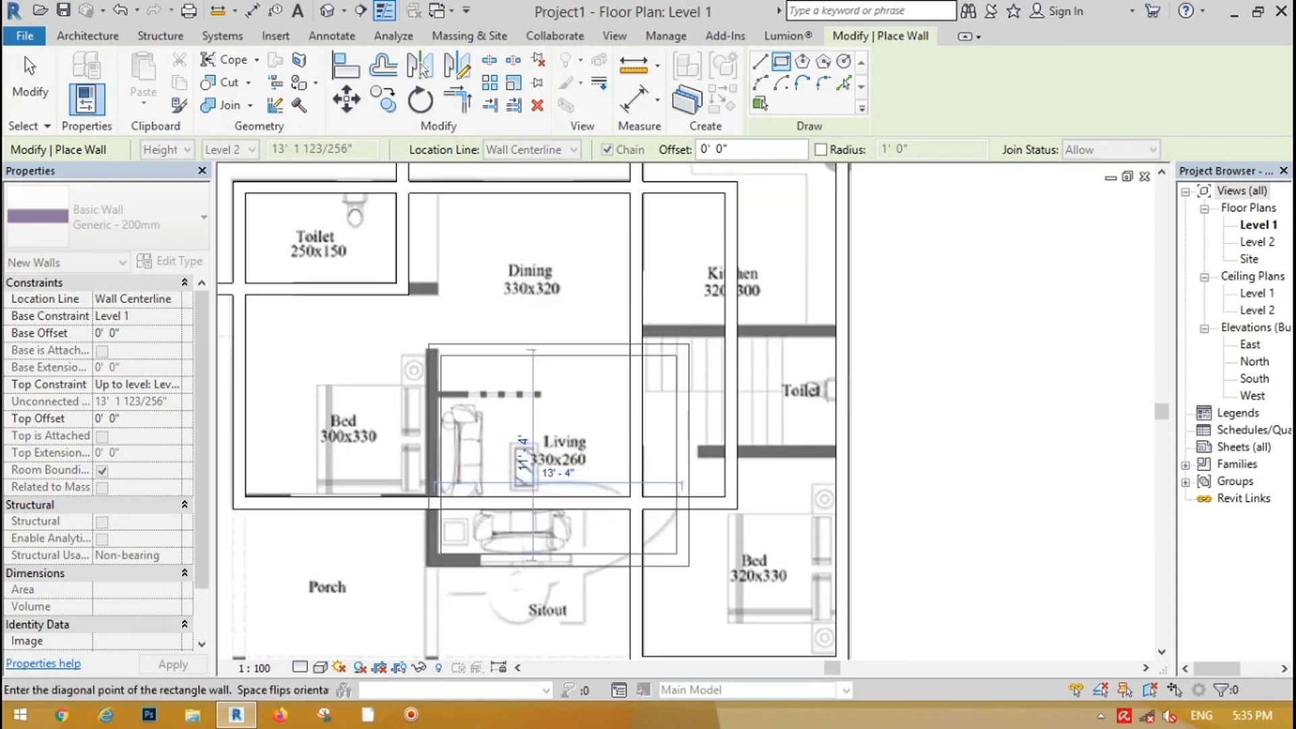
{"action": "left_click", "coordinate": [682, 560]}
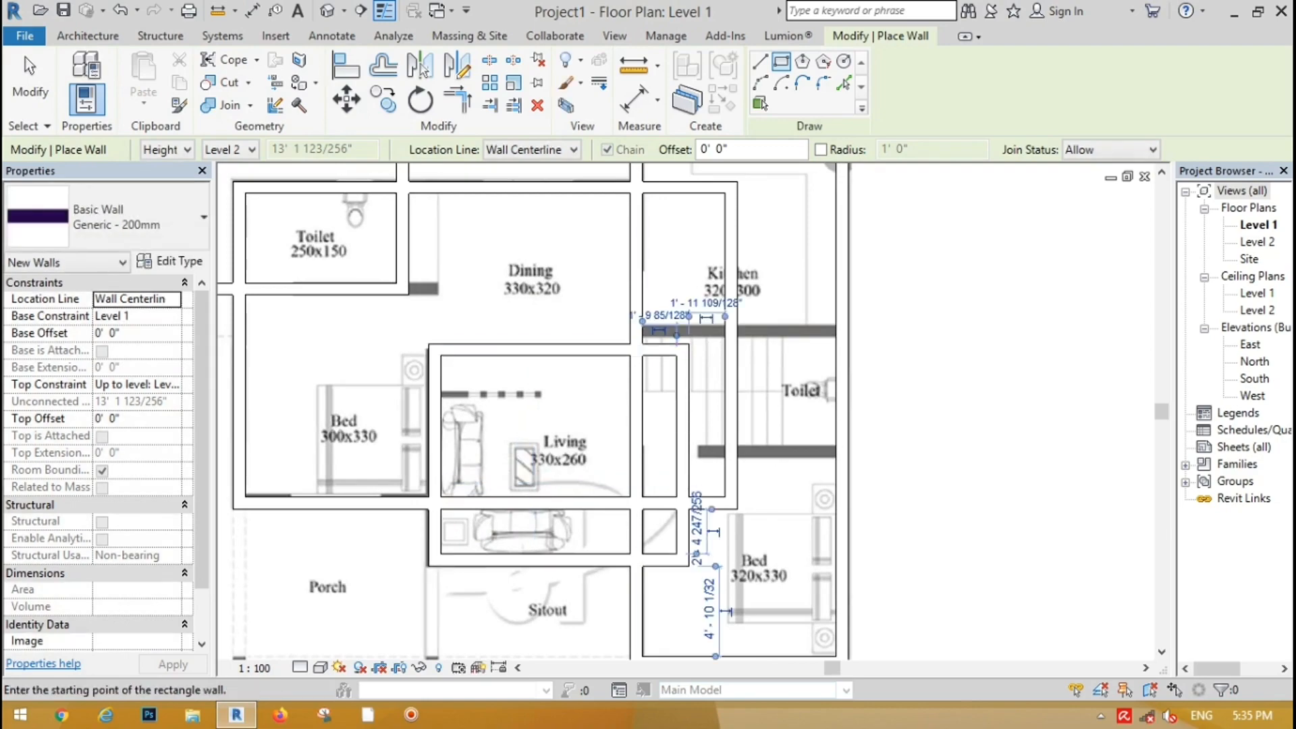
{"action": "scroll", "coordinate": [560, 312], "scroll_direction": "down", "scroll_amount": 3}
{"action": "key", "text": "Escape"}
{"action": "key", "text": "Escape"}
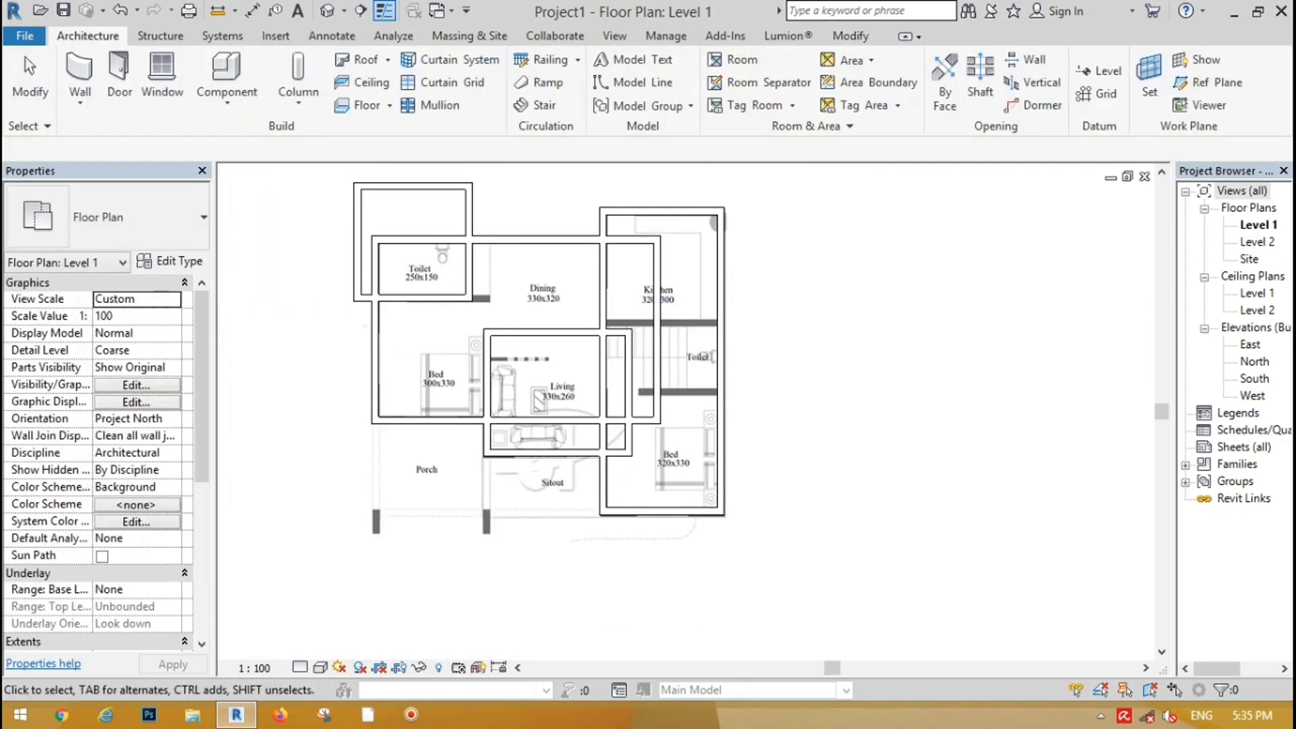
Extend the wall between the 250x150 toilet and the bedroom to the end of its traced stub, about 12' 2" long.
{"action": "scroll", "coordinate": [575, 368], "scroll_direction": "up", "scroll_amount": 2}
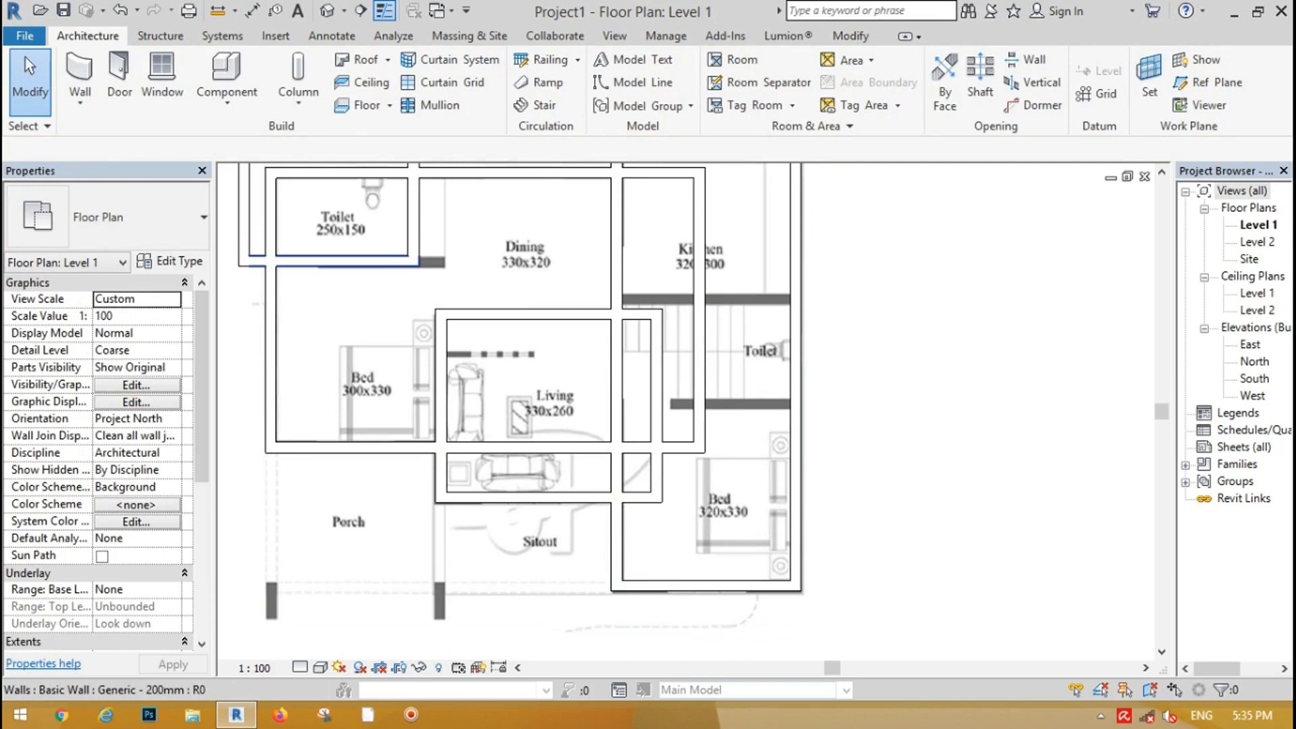
{"action": "left_click", "coordinate": [345, 264]}
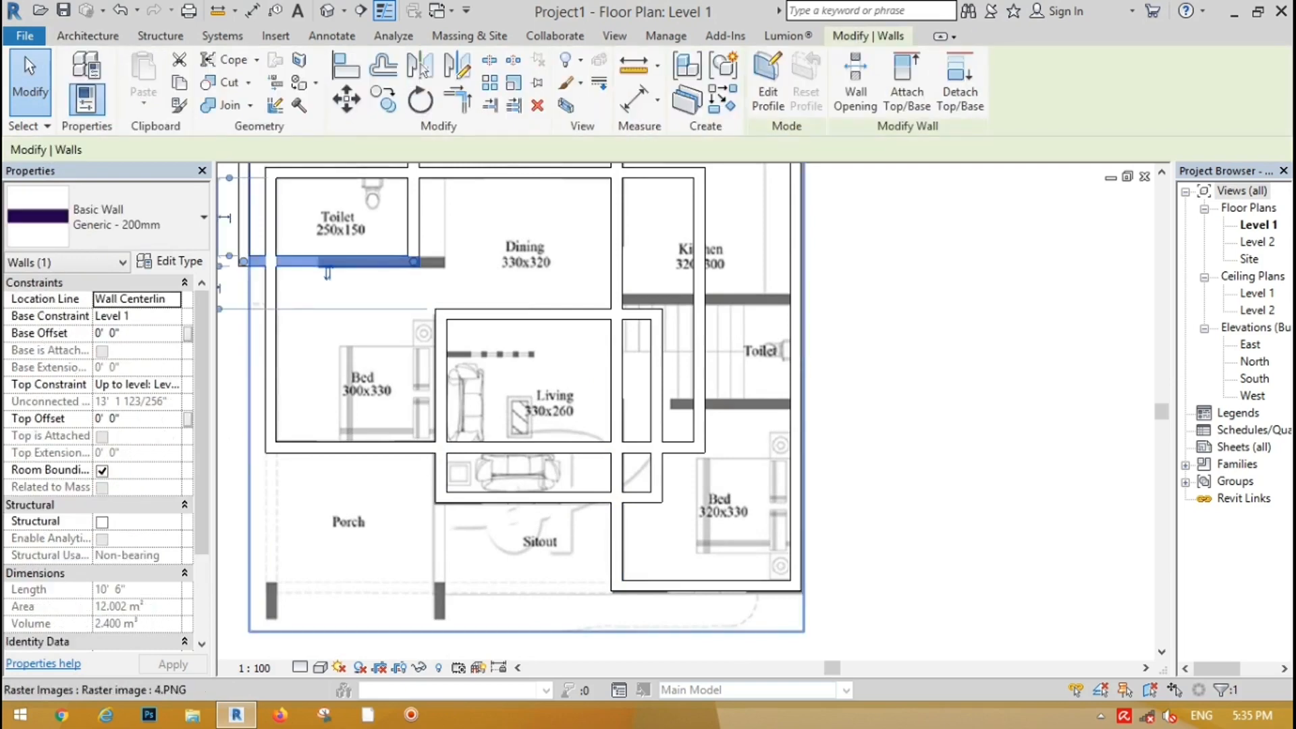
{"action": "scroll", "coordinate": [465, 243], "scroll_direction": "up", "scroll_amount": 2}
{"action": "left_click_drag", "start_coordinate": [361, 281], "coordinate": [416, 280]}
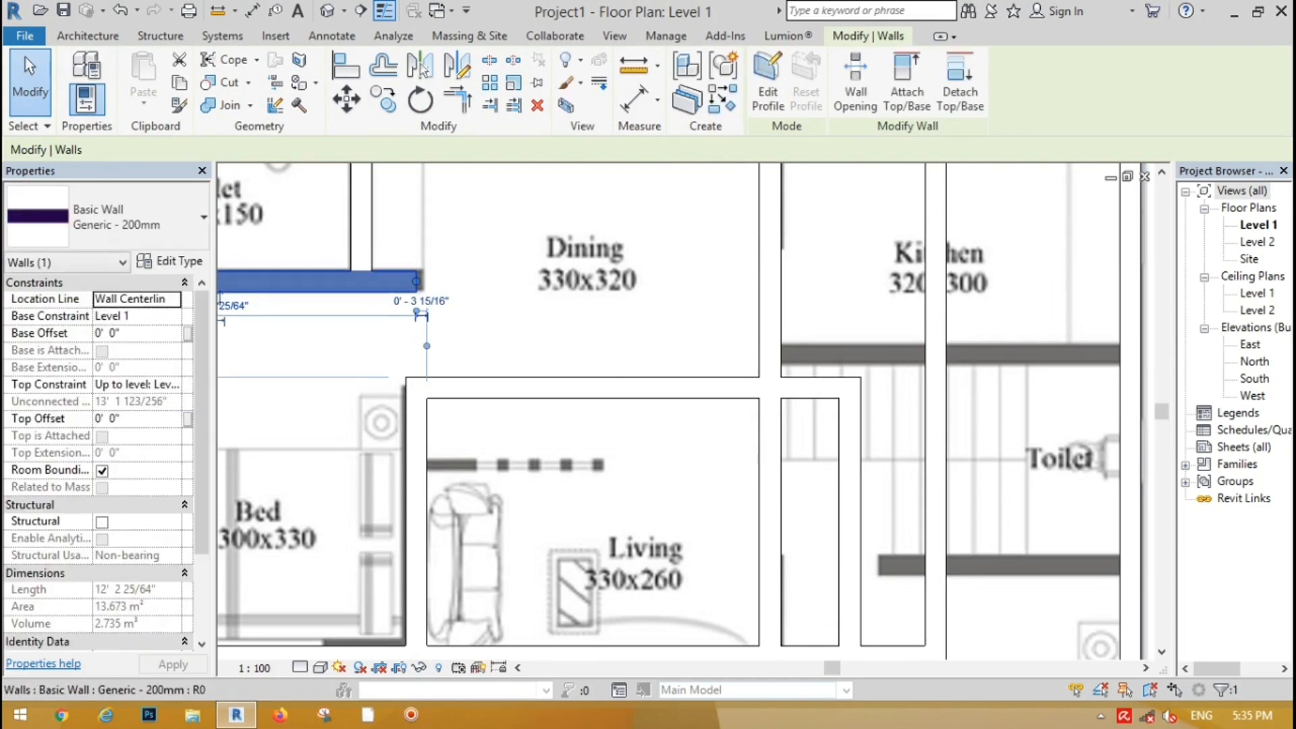
{"action": "scroll", "coordinate": [337, 288], "scroll_direction": "down", "scroll_amount": 5}
{"action": "key", "text": "Escape"}
Draw a straight wall about 10' 9" long between the kitchen and the stair area, up to the house's outer wall.
{"action": "scroll", "coordinate": [492, 321], "scroll_direction": "up", "scroll_amount": 4}
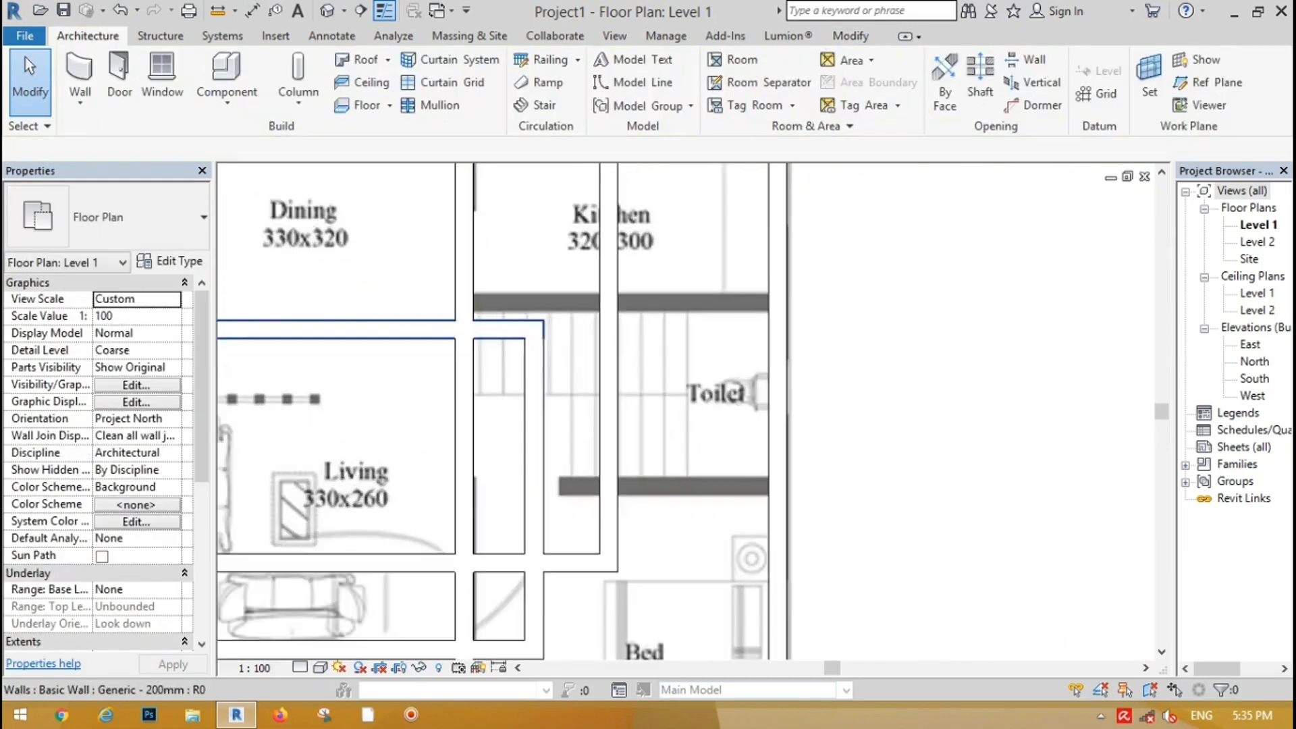
{"action": "left_click", "coordinate": [80, 71]}
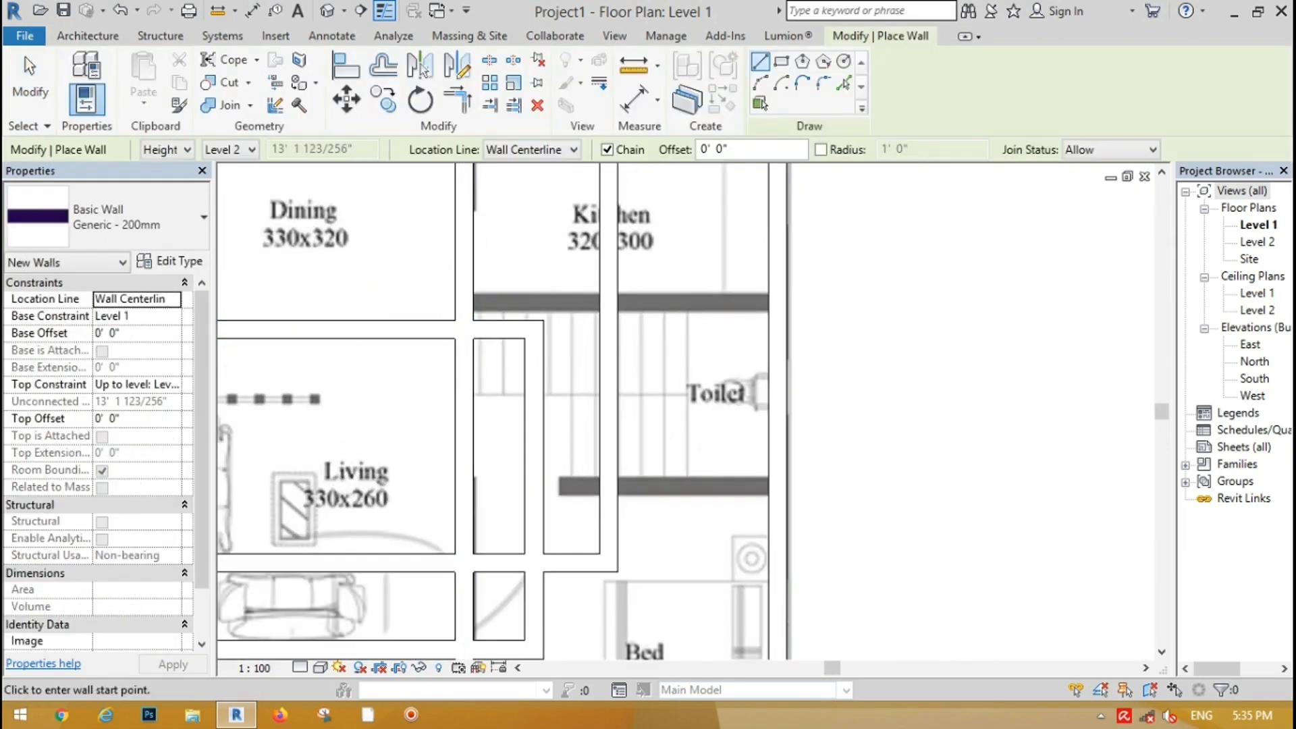
{"action": "left_click", "coordinate": [470, 301]}
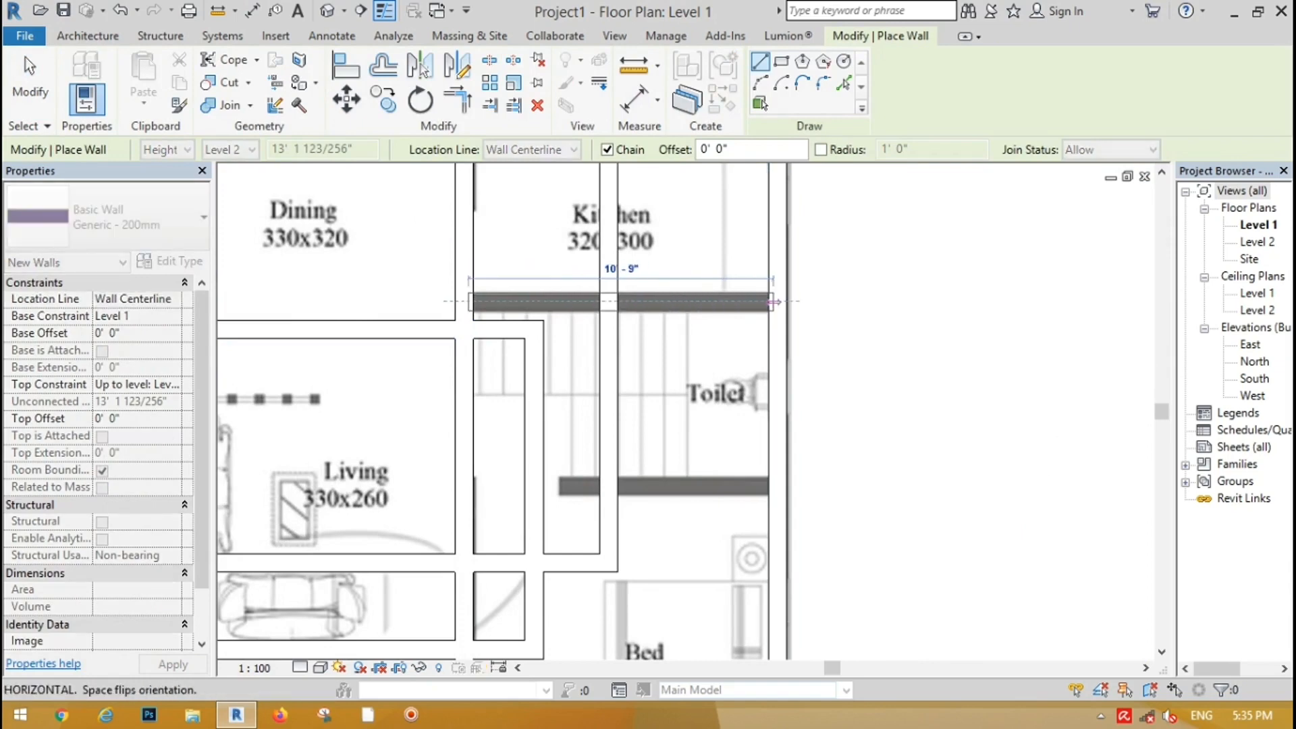
{"action": "left_click", "coordinate": [777, 301]}
{"action": "scroll", "coordinate": [471, 195], "scroll_direction": "down", "scroll_amount": 3}
Draw a wall about 7' 8" long between the stair-side toilet and the 320x330 bedroom, and end the Wall tool.
{"action": "scroll", "coordinate": [562, 391], "scroll_direction": "up", "scroll_amount": 5}
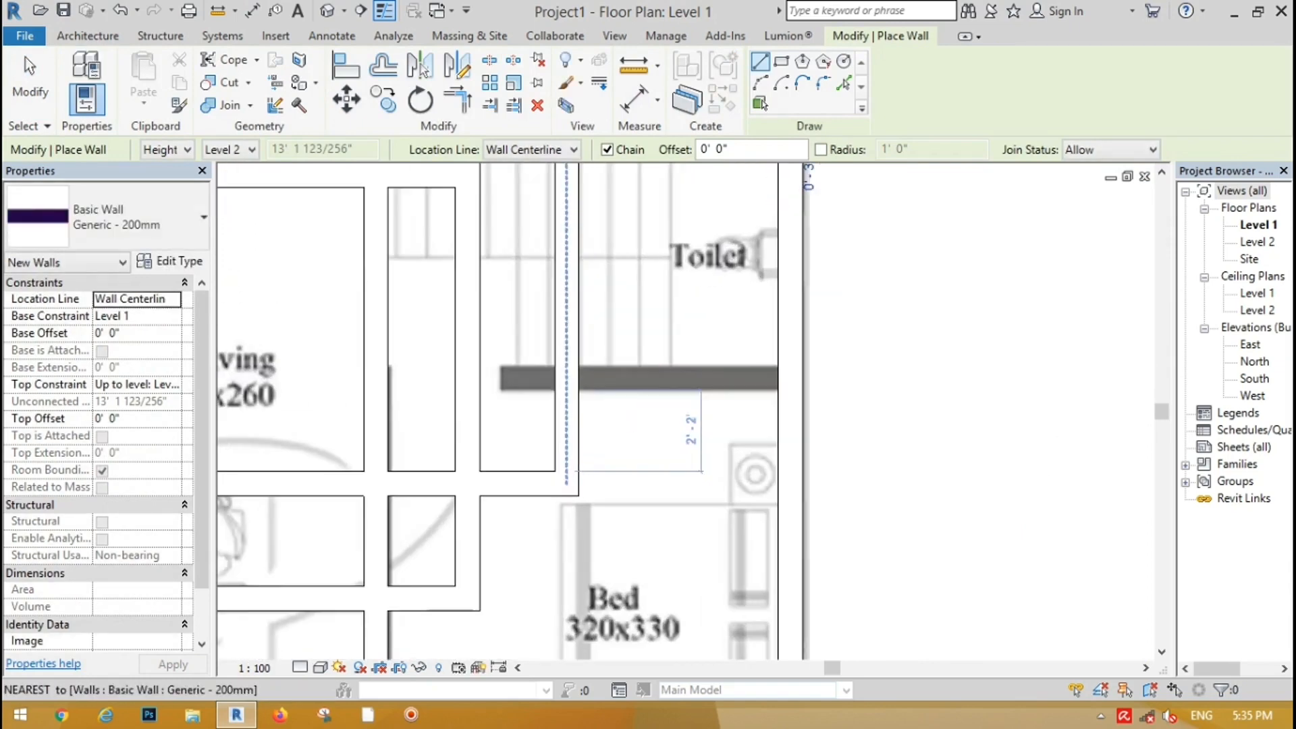
{"action": "left_click", "coordinate": [501, 373]}
{"action": "left_click", "coordinate": [784, 376]}
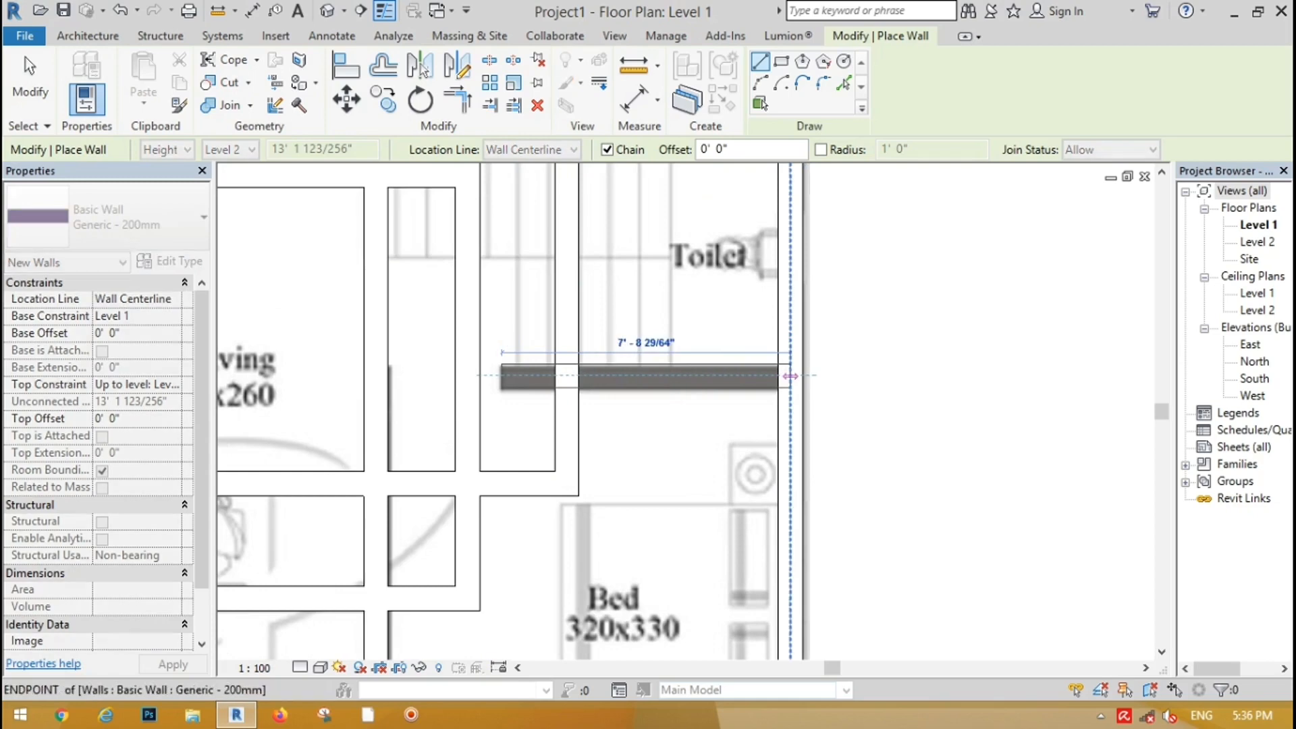
{"action": "key", "text": "Escape"}
{"action": "key", "text": "Escape"}
{"action": "scroll", "coordinate": [559, 378], "scroll_direction": "down", "scroll_amount": 2}
{"action": "scroll", "coordinate": [540, 386], "scroll_direction": "down", "scroll_amount": 7}
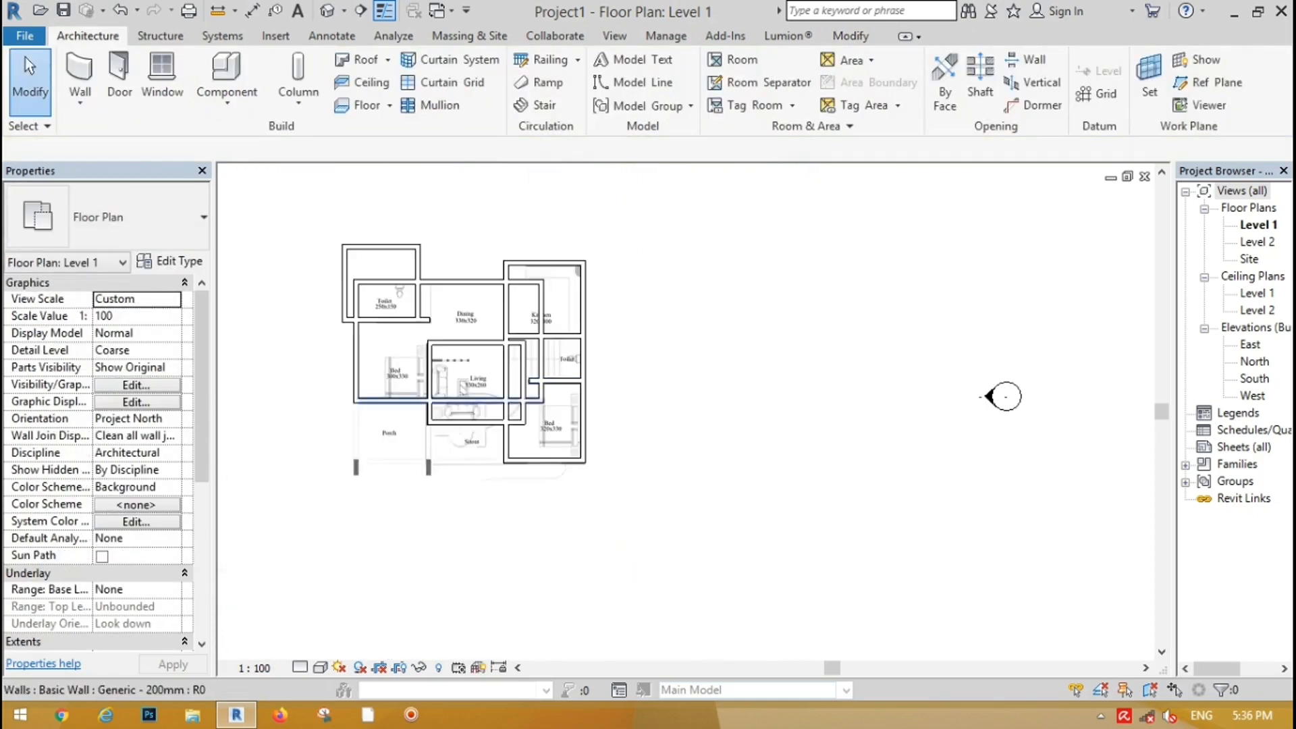
Extend the wall between the living room and bedroom past the sitout to the porch pillar, 18' 8" long.
{"action": "scroll", "coordinate": [390, 469], "scroll_direction": "up", "scroll_amount": 5}
{"action": "scroll", "coordinate": [411, 358], "scroll_direction": "down", "scroll_amount": 1}
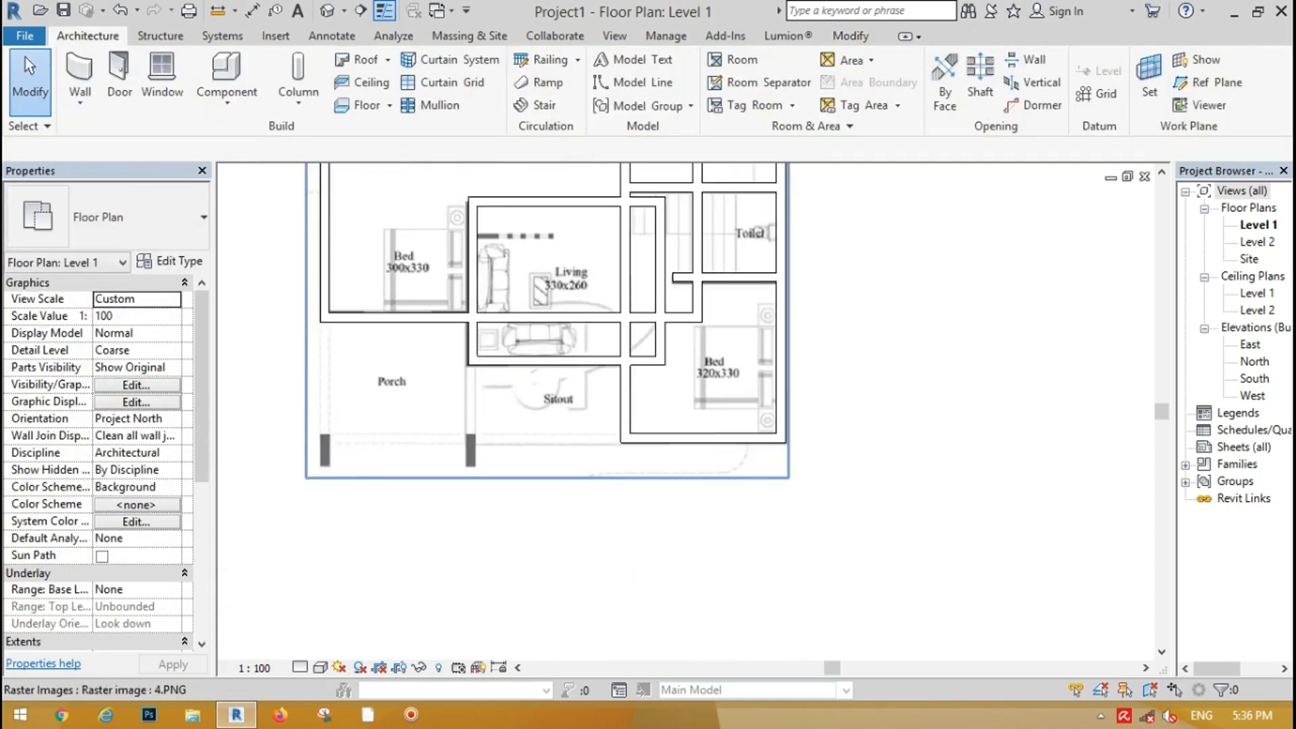
{"action": "left_click", "coordinate": [470, 338]}
{"action": "scroll", "coordinate": [496, 417], "scroll_direction": "up", "scroll_amount": 2}
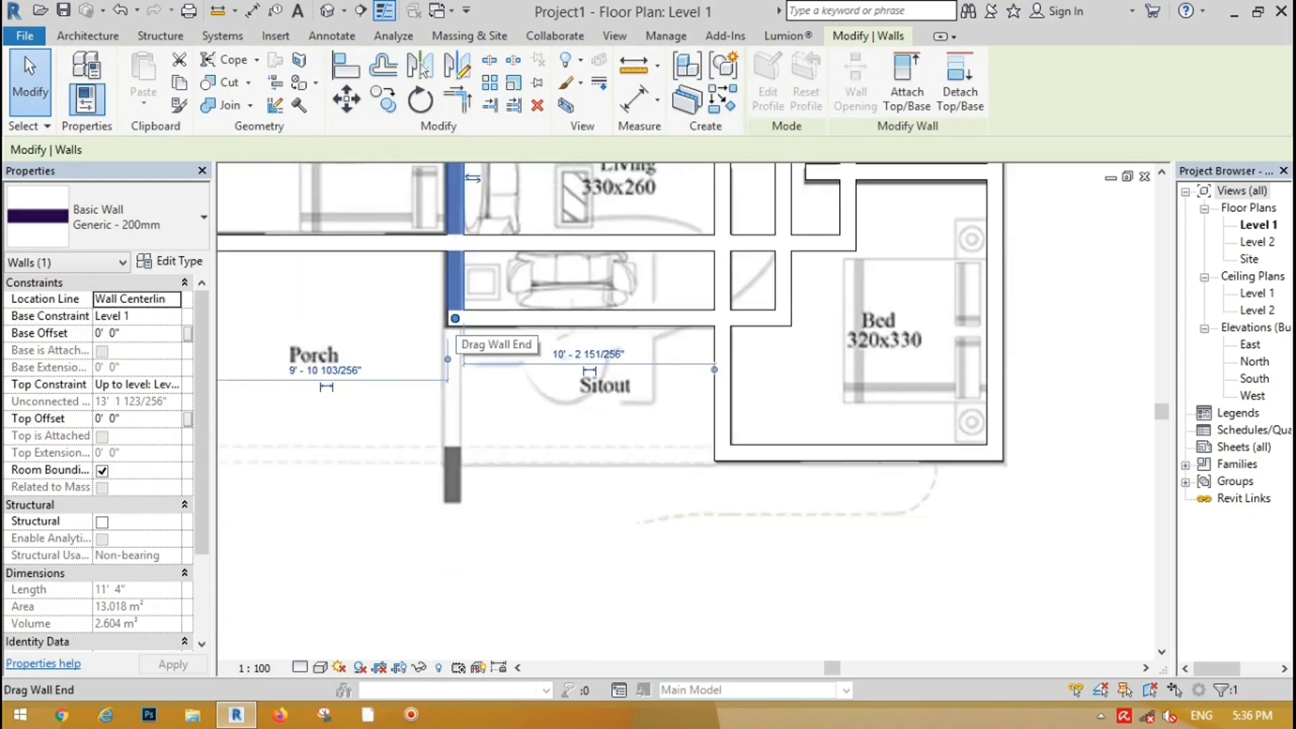
{"action": "left_click_drag", "start_coordinate": [455, 318], "coordinate": [456, 497]}
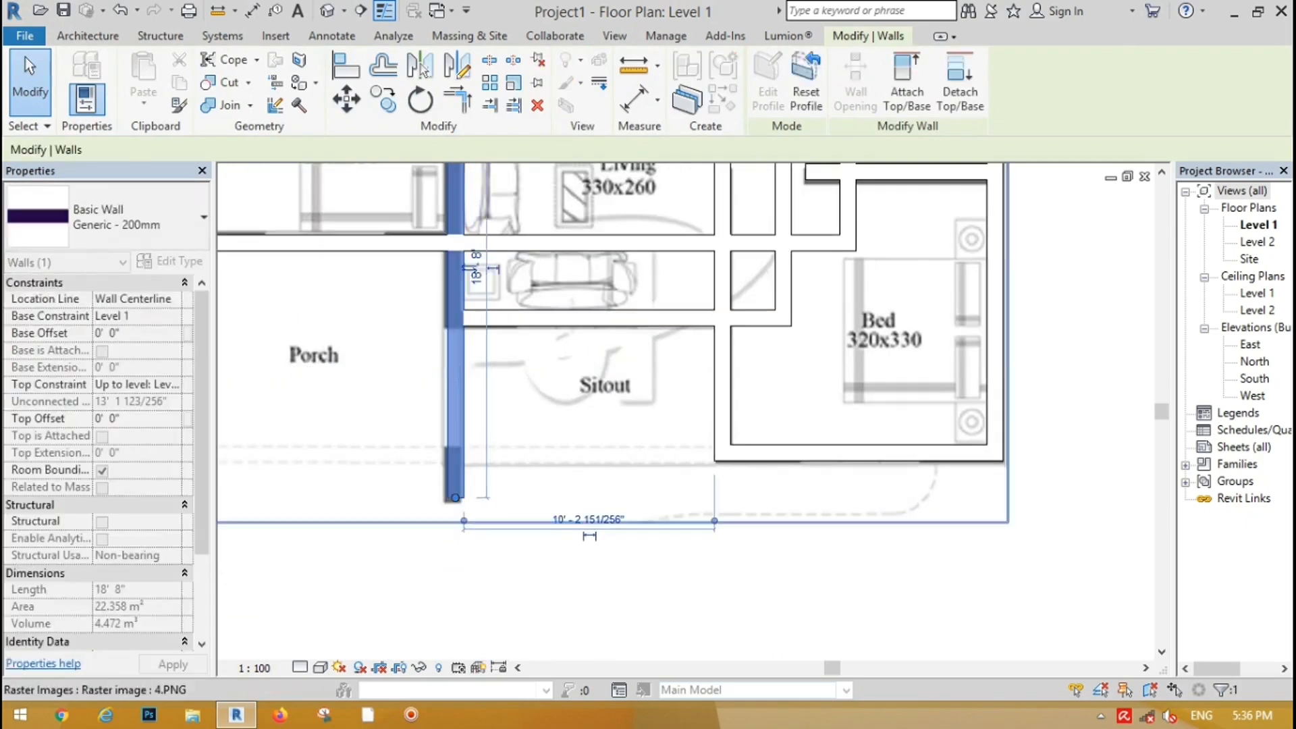
{"action": "key", "text": "Escape"}
{"action": "scroll", "coordinate": [561, 387], "scroll_direction": "down", "scroll_amount": 5}
{"action": "scroll", "coordinate": [436, 410], "scroll_direction": "up", "scroll_amount": 2}
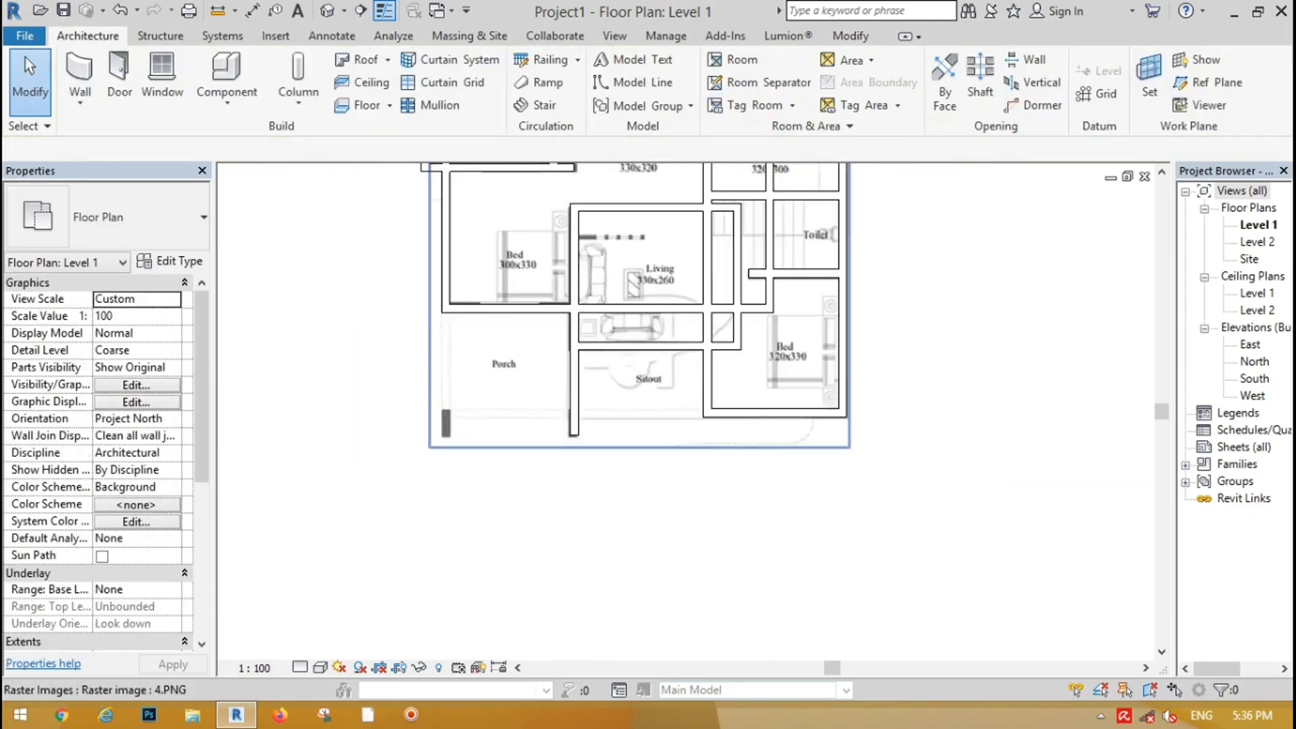
Change the floor plan view's visual style to Wireframe so the plan image shows through the walls.
{"action": "scroll", "coordinate": [442, 297], "scroll_direction": "up", "scroll_amount": 2}
{"action": "scroll", "coordinate": [442, 297], "scroll_direction": "down", "scroll_amount": 5}
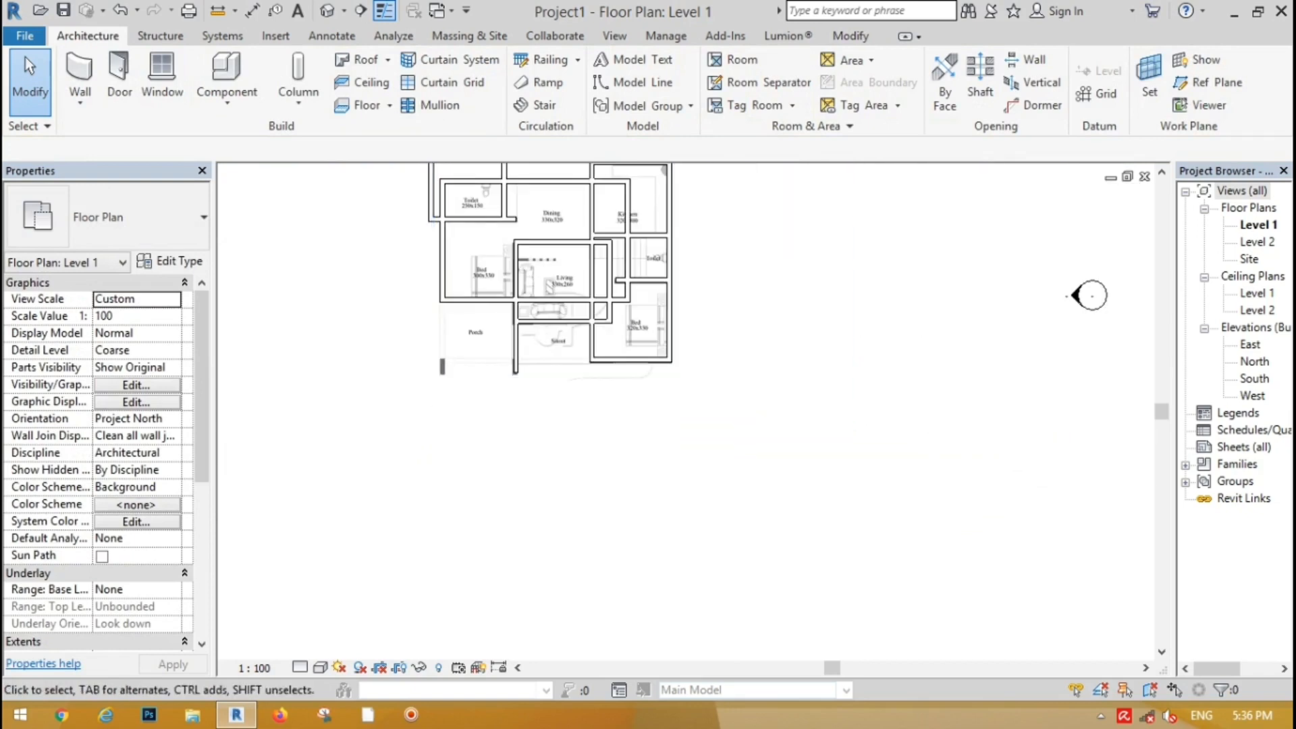
{"action": "left_click", "coordinate": [319, 667]}
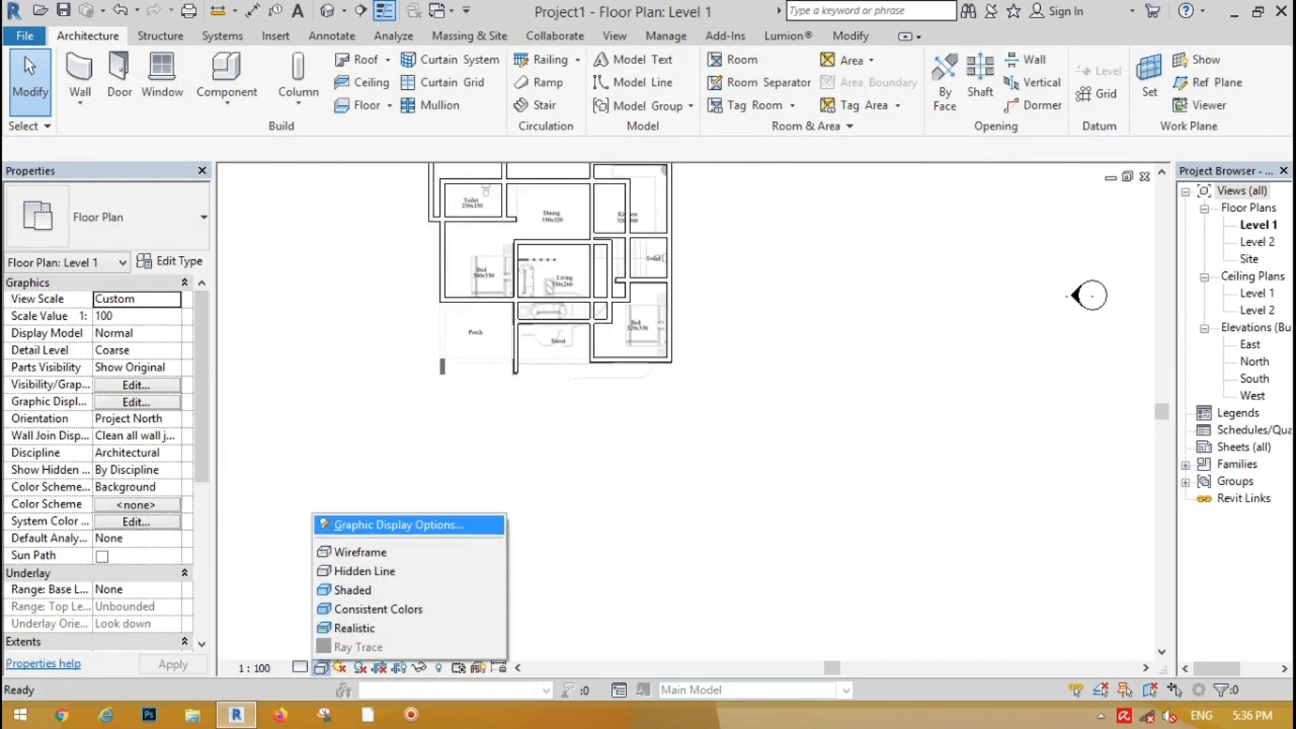
{"action": "left_click", "coordinate": [378, 524]}
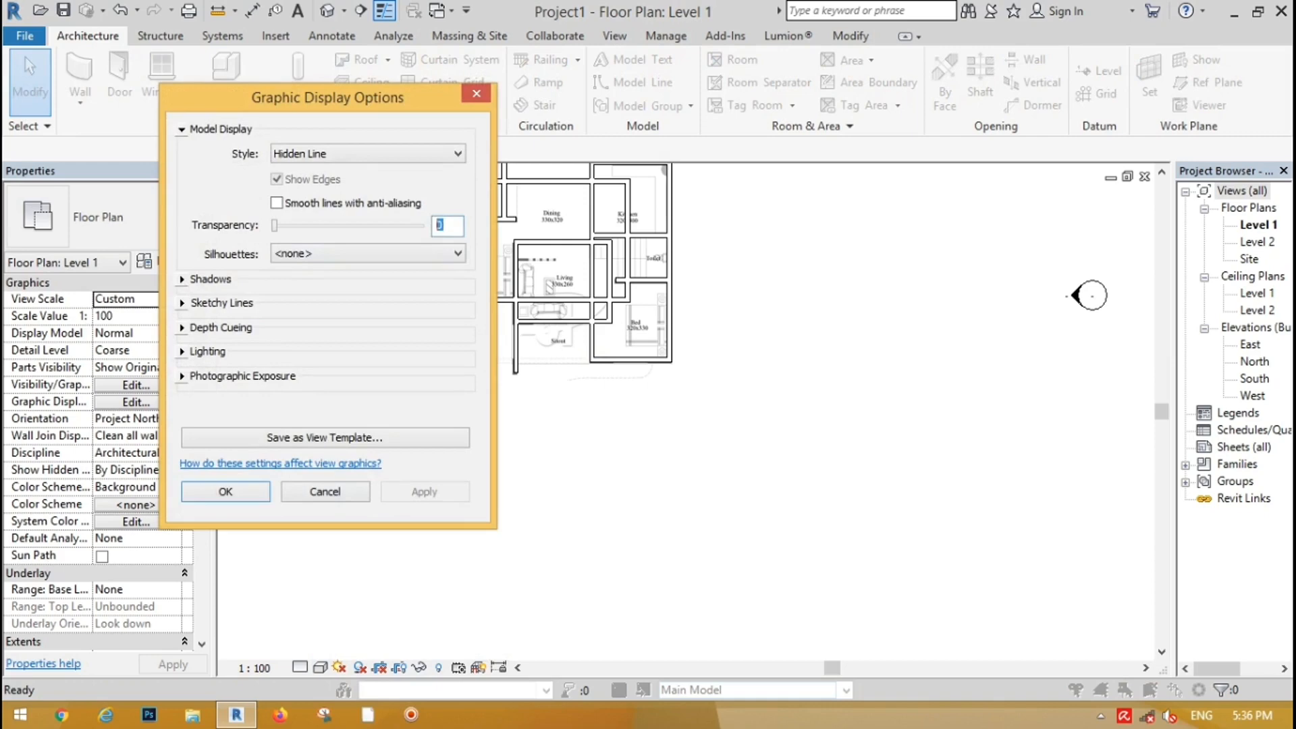
{"action": "left_click", "coordinate": [227, 492]}
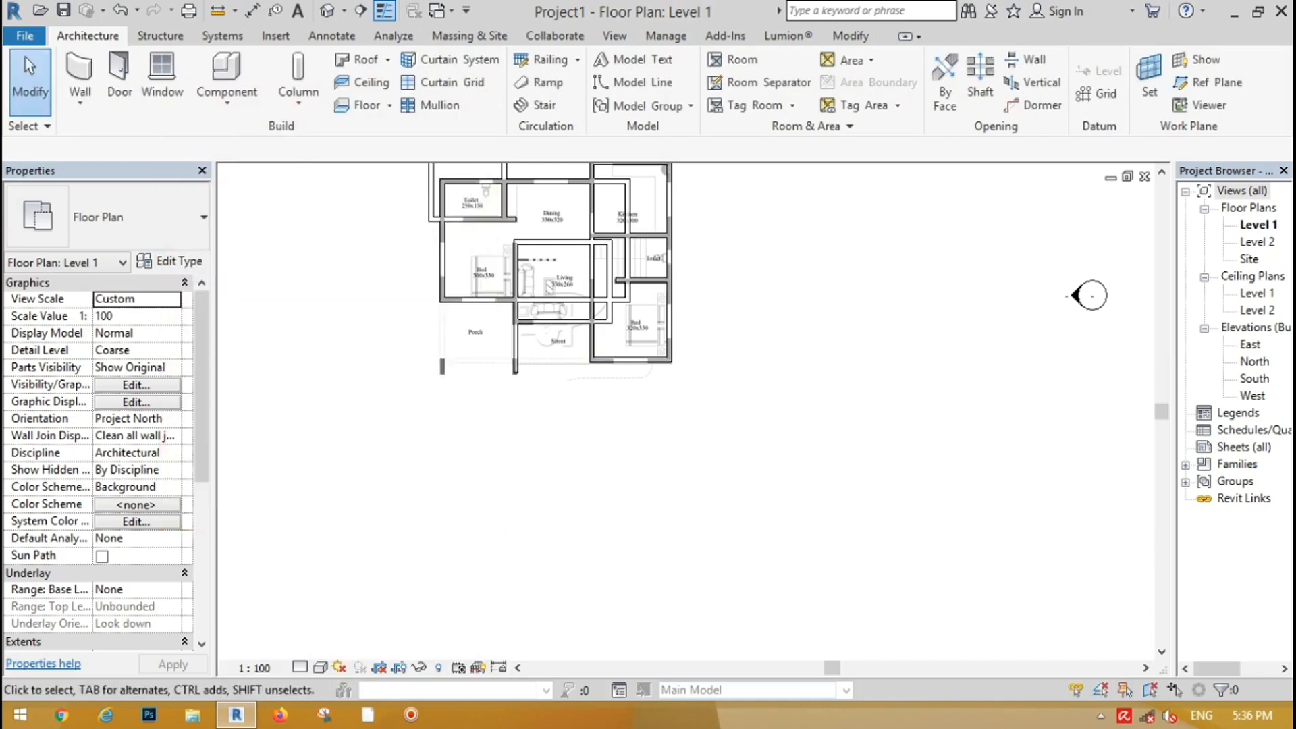
Trim the 250x150 toilet's two inner walls to the house's outer walls with Trim/Extend Single Element, removing their overshoots.
{"action": "scroll", "coordinate": [297, 494], "scroll_direction": "down", "scroll_amount": 3}
{"action": "scroll", "coordinate": [816, 364], "scroll_direction": "up", "scroll_amount": 5}
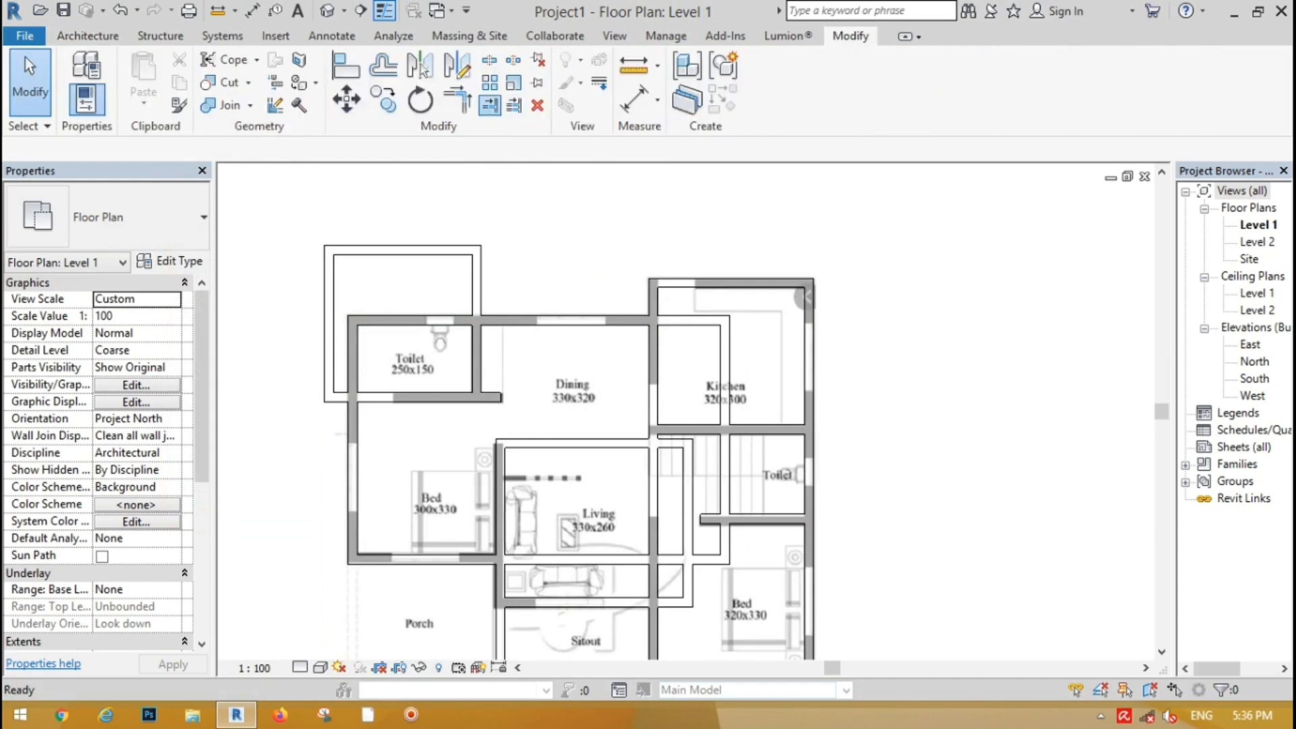
{"action": "left_click", "coordinate": [490, 105]}
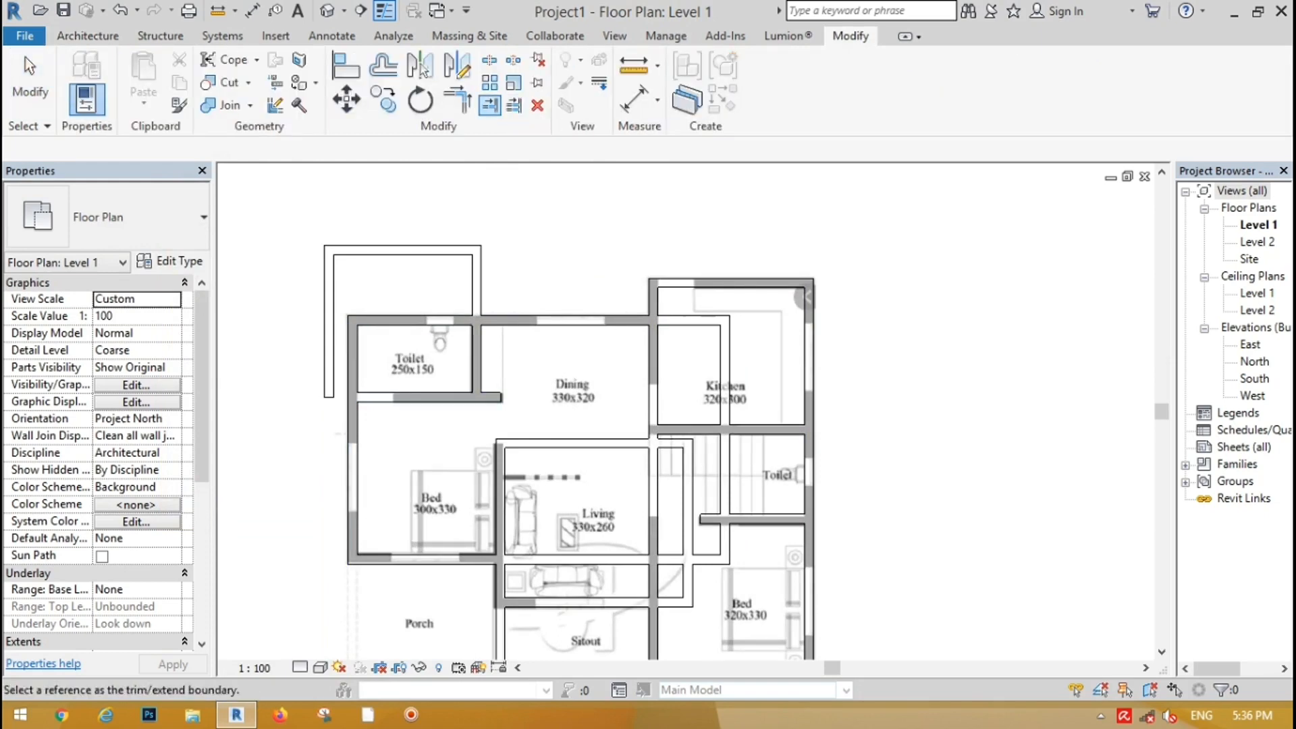
{"action": "scroll", "coordinate": [489, 302], "scroll_direction": "down", "scroll_amount": 2}
{"action": "scroll", "coordinate": [730, 365], "scroll_direction": "up", "scroll_amount": 2}
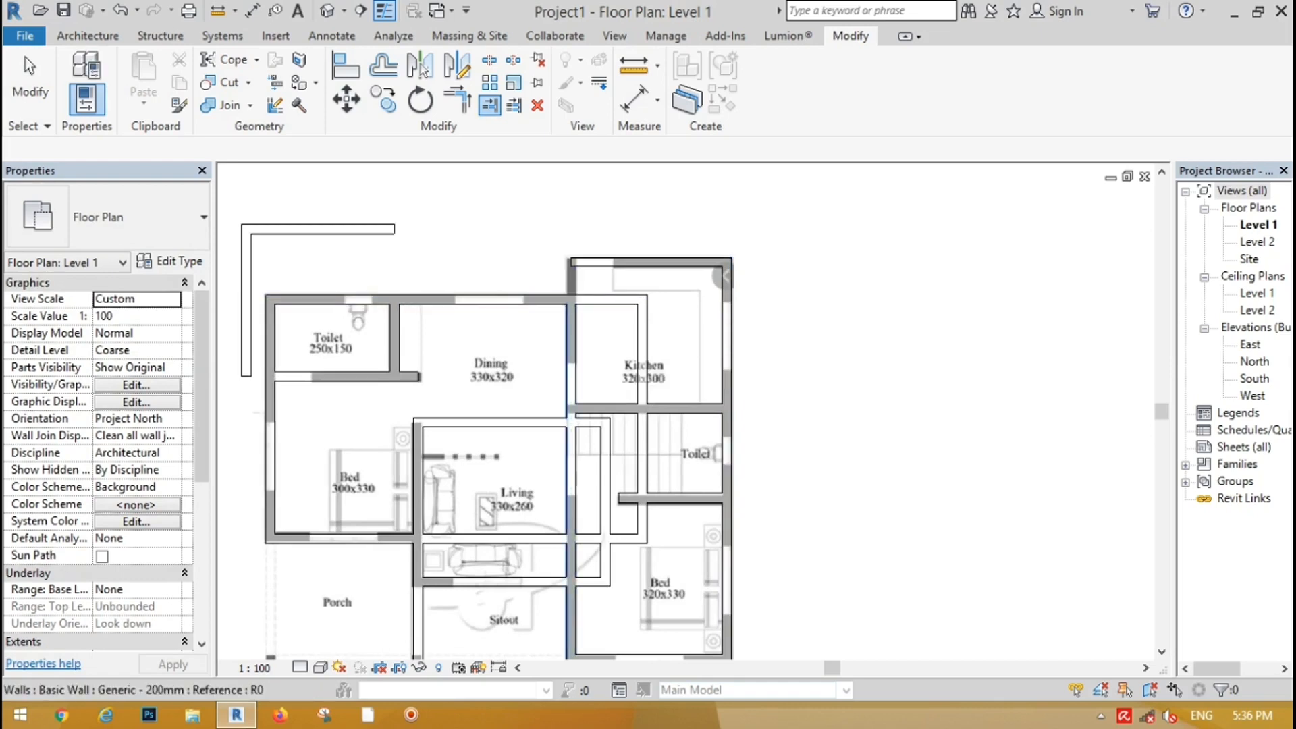
{"action": "key", "text": "Escape"}
{"action": "key", "text": "Escape"}
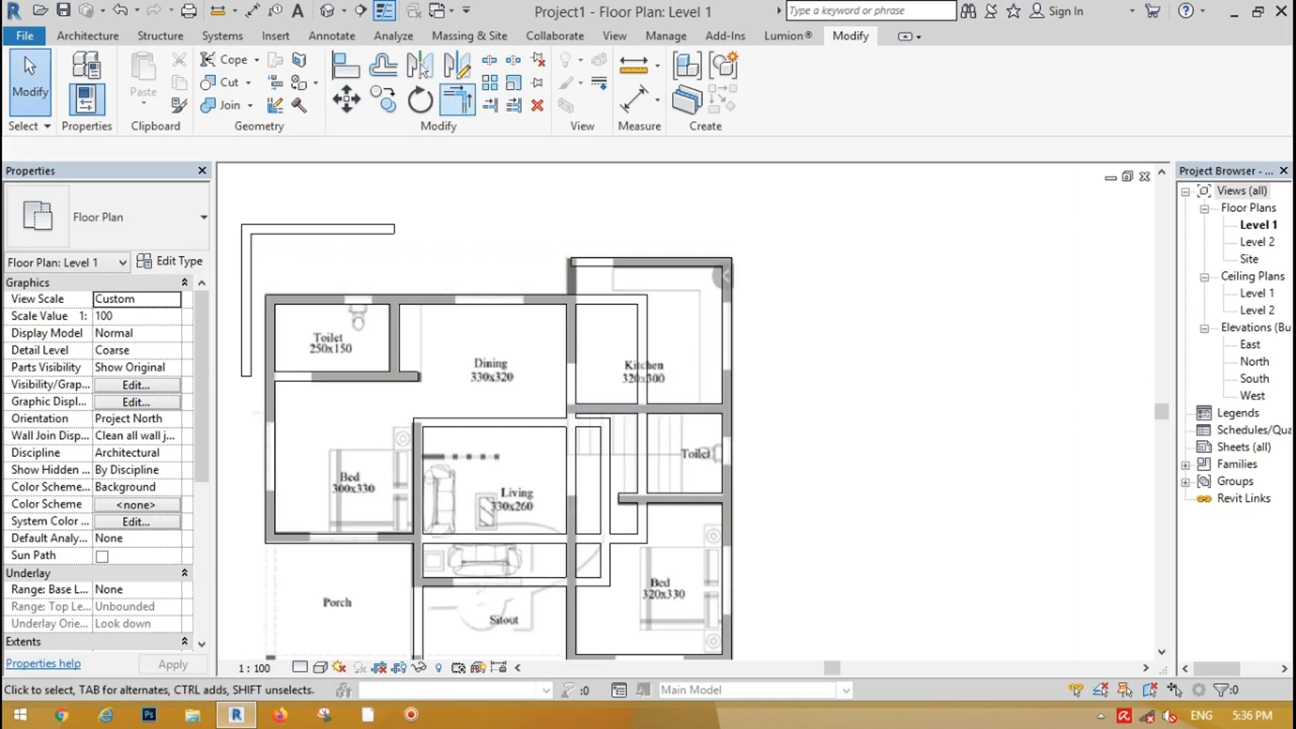
{"action": "left_click", "coordinate": [421, 67]}
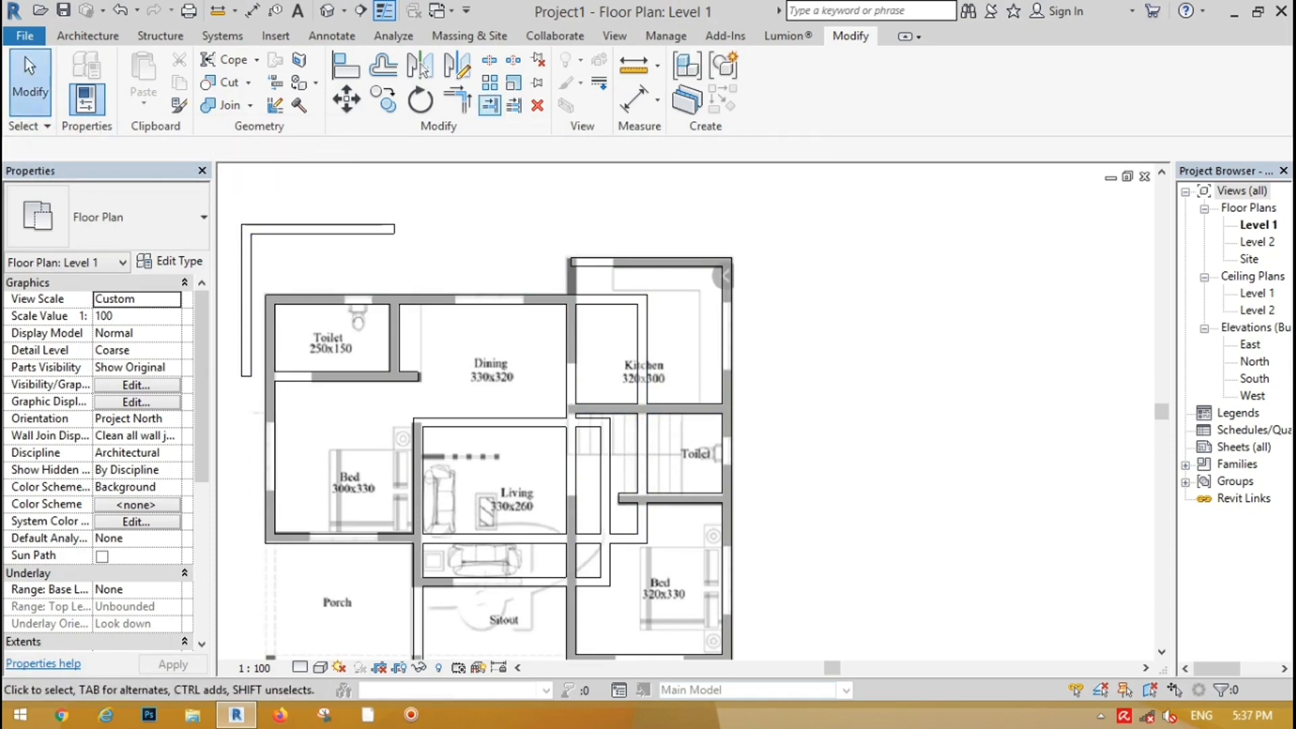
{"action": "left_click", "coordinate": [456, 100]}
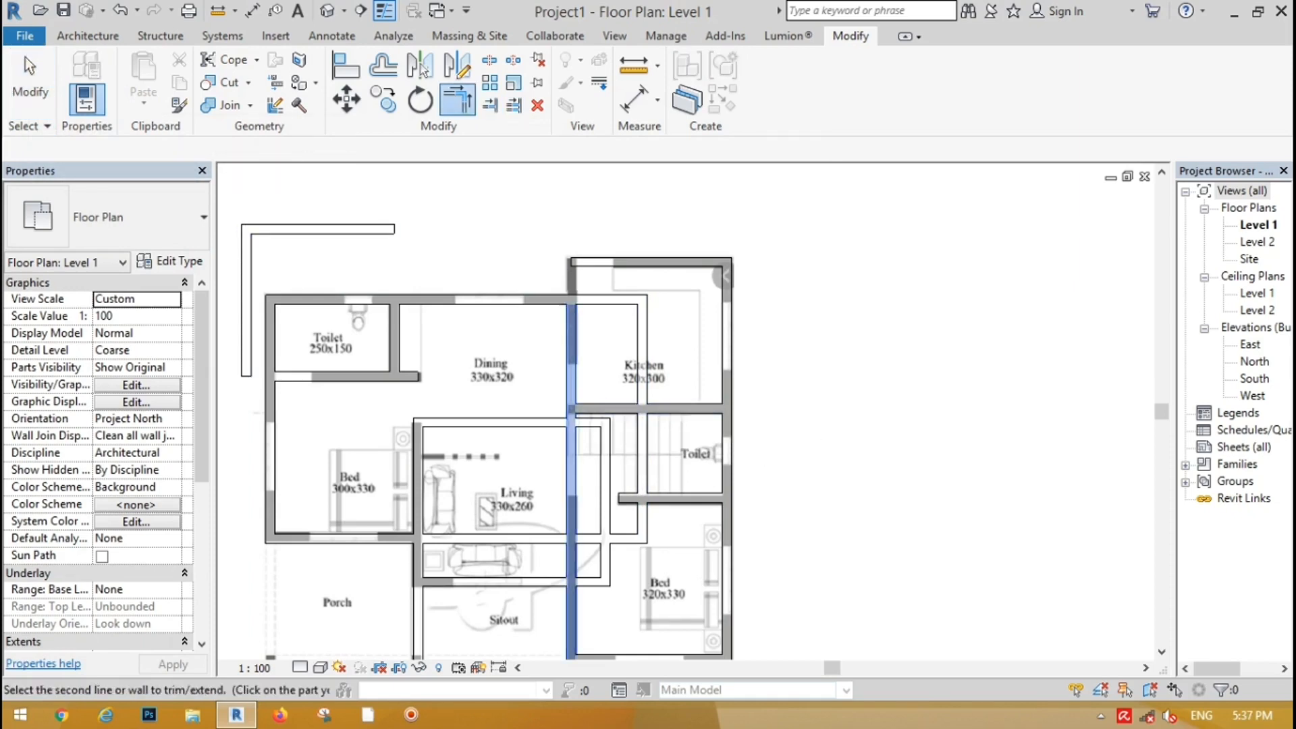
{"action": "scroll", "coordinate": [550, 330], "scroll_direction": "down", "scroll_amount": 3}
{"action": "key", "text": "Escape"}
{"action": "key", "text": "Escape"}
{"action": "scroll", "coordinate": [562, 311], "scroll_direction": "up", "scroll_amount": 4}
{"action": "scroll", "coordinate": [563, 265], "scroll_direction": "down", "scroll_amount": 2}
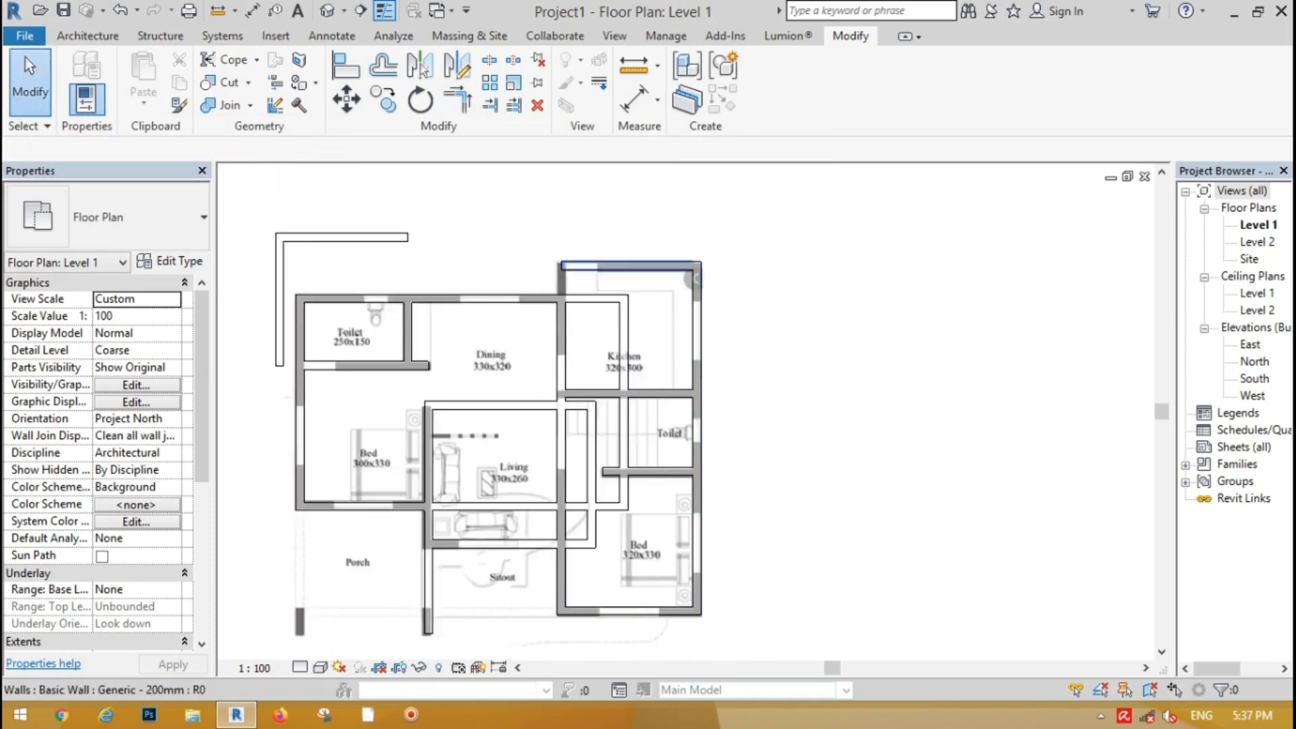
Use Trim/Extend to Corner on the kitchen-dining wall with the kitchen's outer wall and with the dining room's outer wall.
{"action": "scroll", "coordinate": [561, 265], "scroll_direction": "up", "scroll_amount": 3}
{"action": "left_click", "coordinate": [457, 100]}
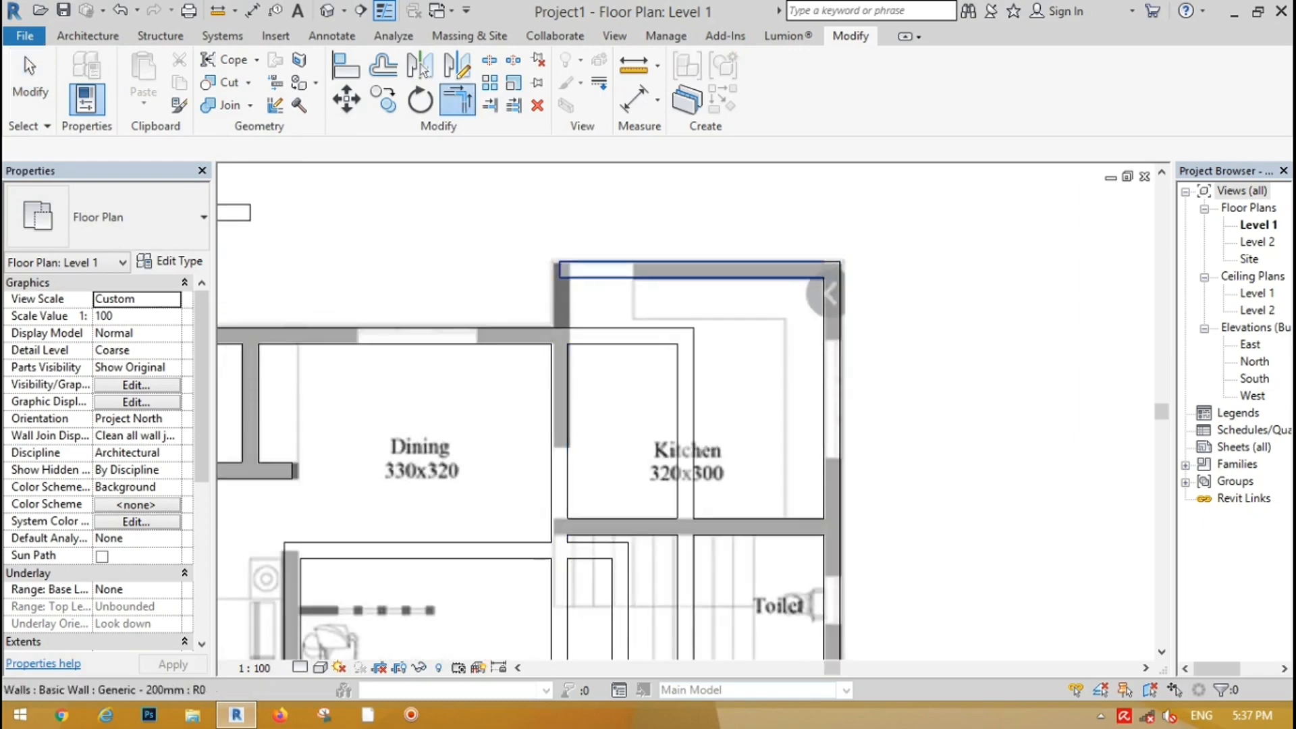
{"action": "left_click", "coordinate": [597, 269]}
{"action": "left_click", "coordinate": [560, 367]}
{"action": "scroll", "coordinate": [540, 226], "scroll_direction": "down", "scroll_amount": 2}
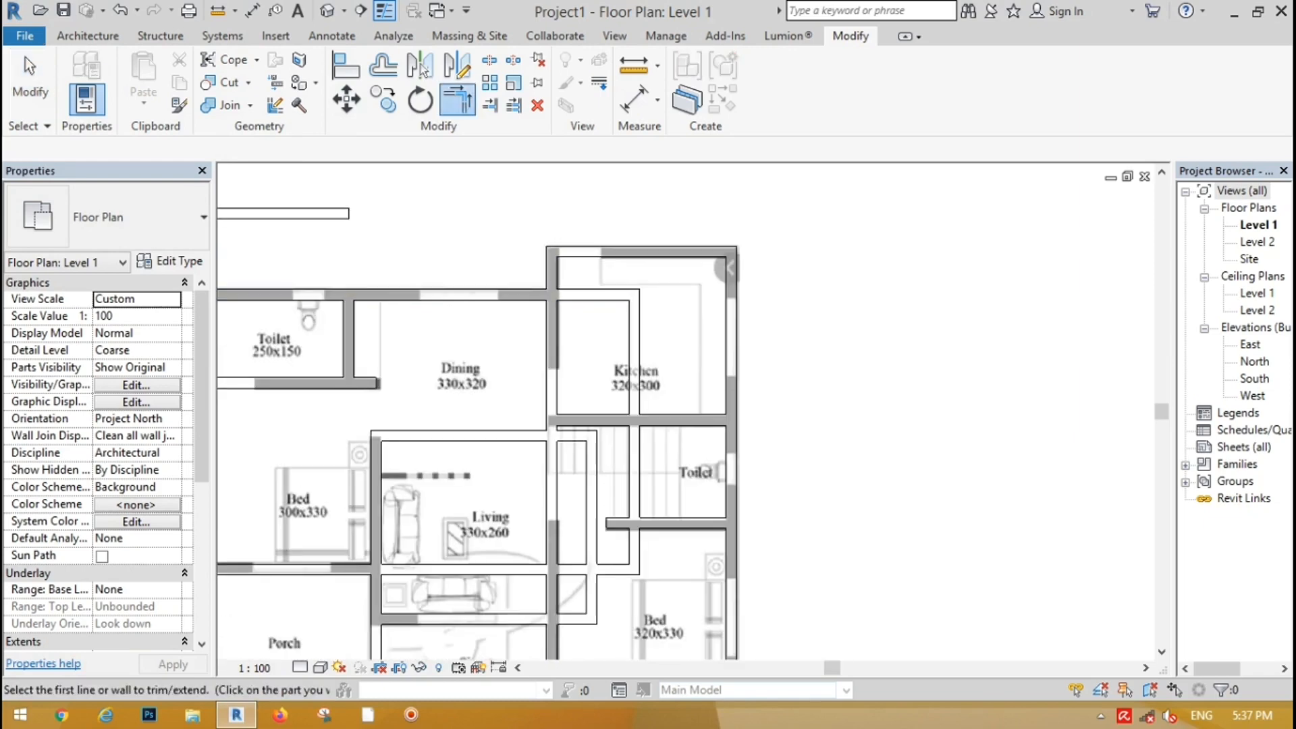
{"action": "left_click", "coordinate": [551, 357]}
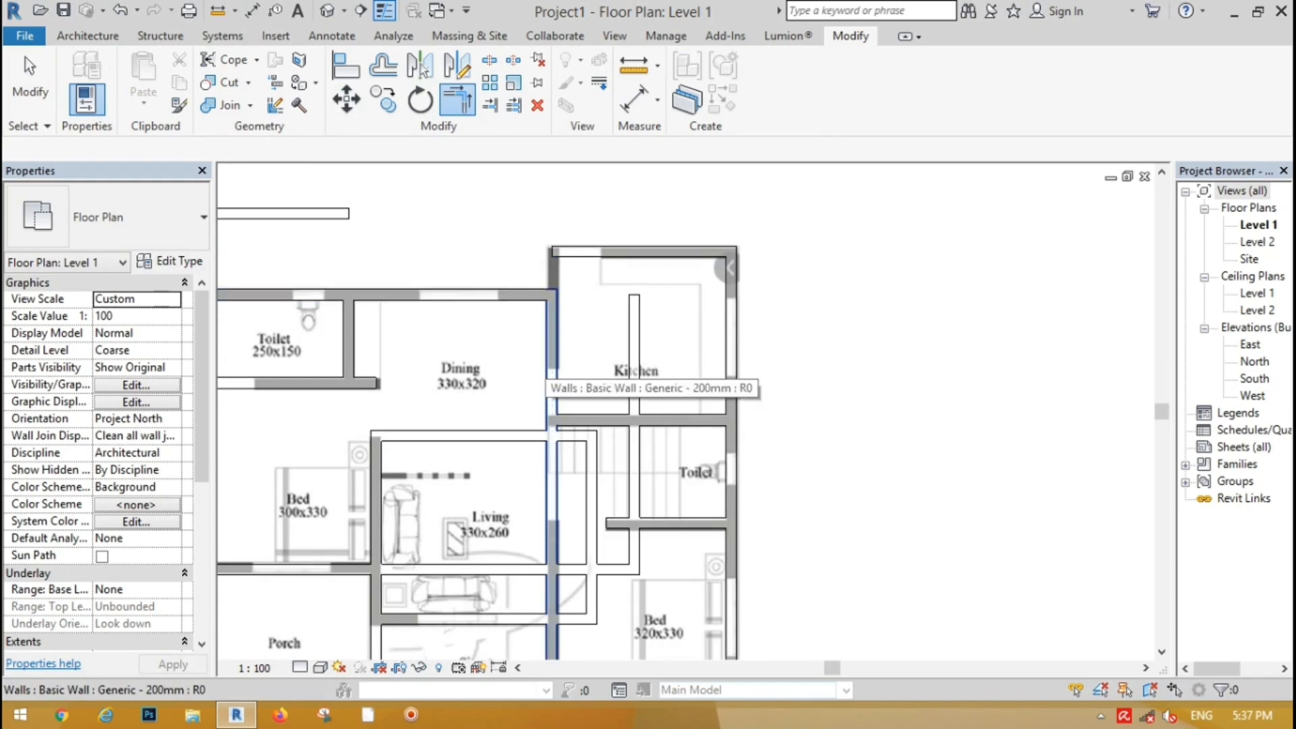
{"action": "left_click", "coordinate": [30, 78]}
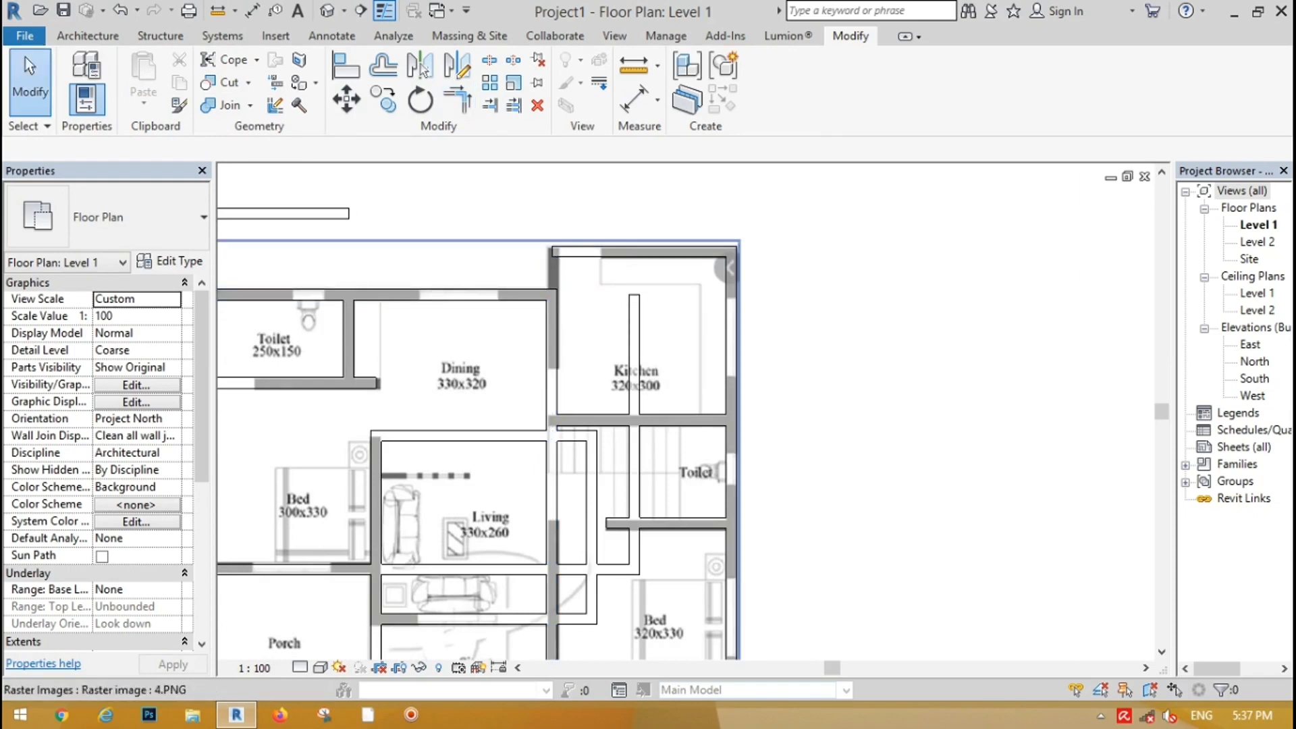
Extend the end of the kitchen-dining wall back up to the kitchen's outer wall.
{"action": "left_click", "coordinate": [548, 500]}
{"action": "left_click_drag", "start_coordinate": [552, 294], "coordinate": [552, 252]}
{"action": "key", "text": "Escape"}
{"action": "scroll", "coordinate": [564, 243], "scroll_direction": "down", "scroll_amount": 1}
{"action": "scroll", "coordinate": [632, 338], "scroll_direction": "up", "scroll_amount": 1}
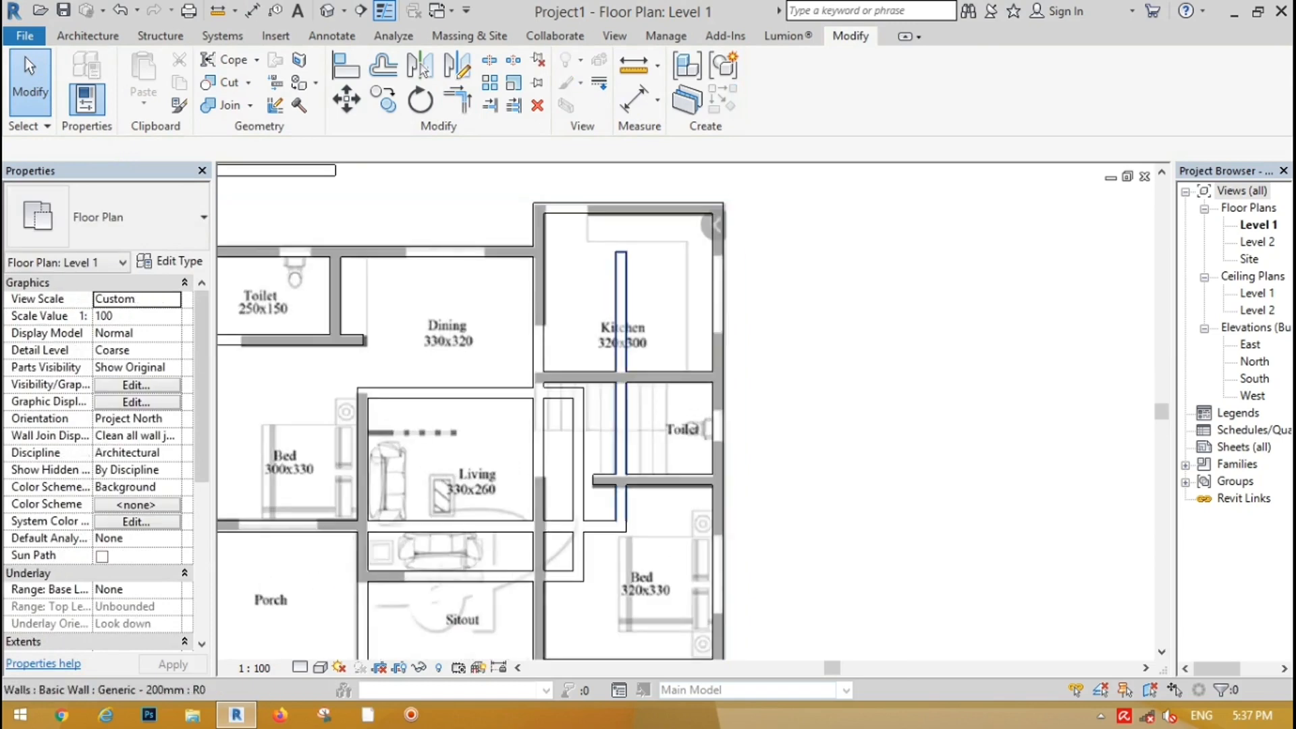
Delete the surplus walls running through the kitchen and stairs, across the stair hall, and between the dining and living rooms.
{"action": "left_click", "coordinate": [620, 337]}
{"action": "key", "text": "Delete"}
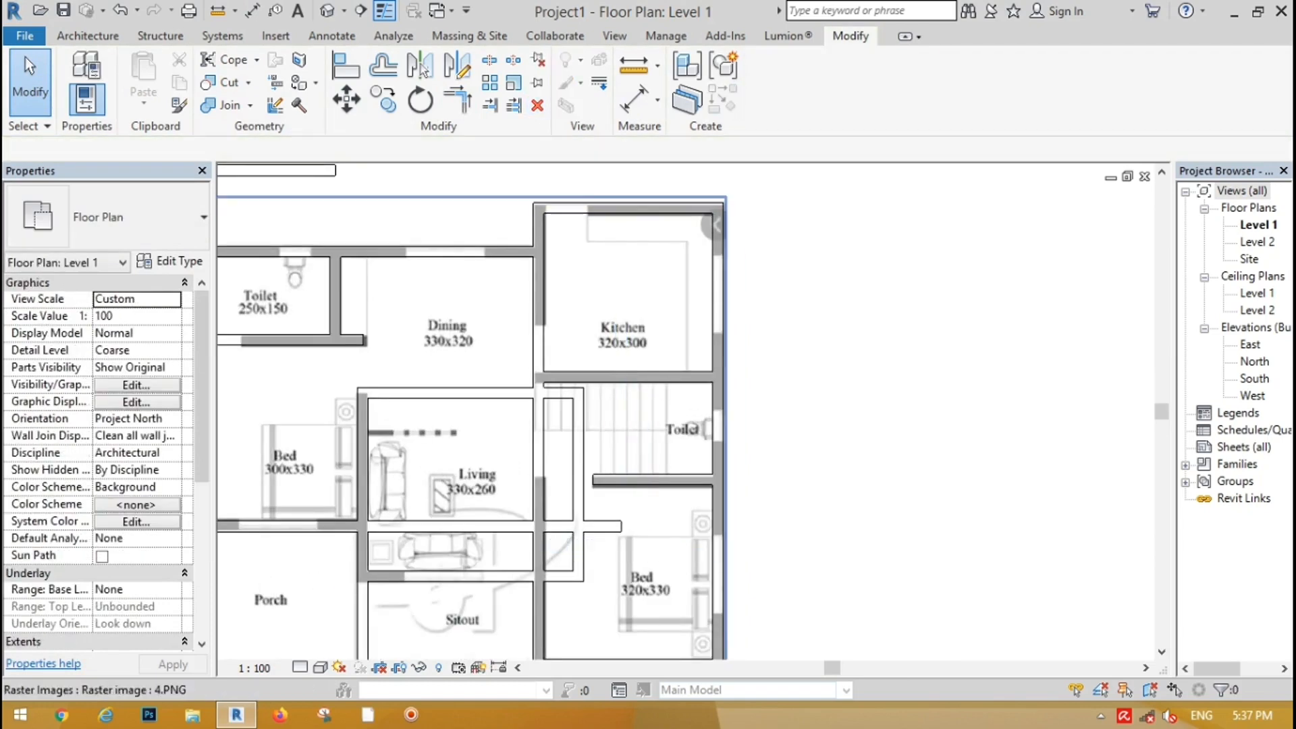
{"action": "scroll", "coordinate": [620, 337], "scroll_direction": "down", "scroll_amount": 1}
{"action": "scroll", "coordinate": [620, 337], "scroll_direction": "up", "scroll_amount": 1}
{"action": "left_click", "coordinate": [695, 390]}
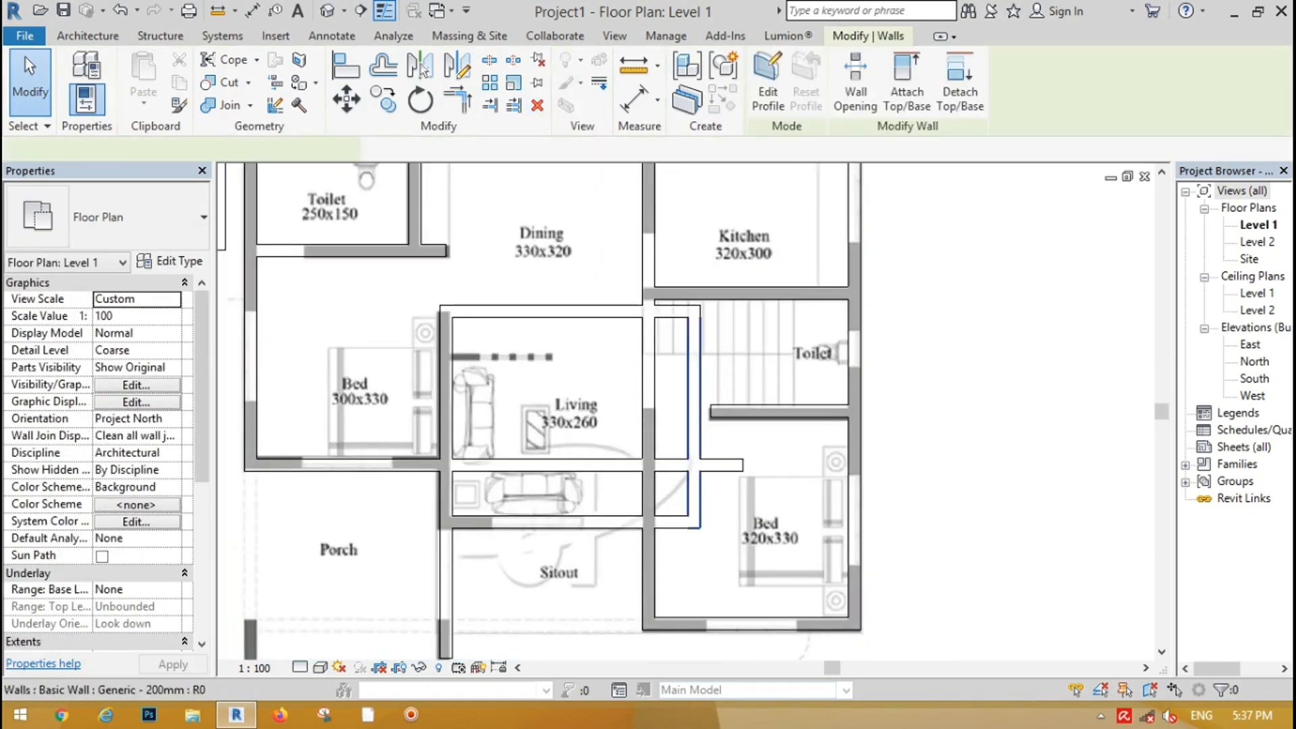
{"action": "key", "text": "Delete"}
{"action": "left_click", "coordinate": [546, 311]}
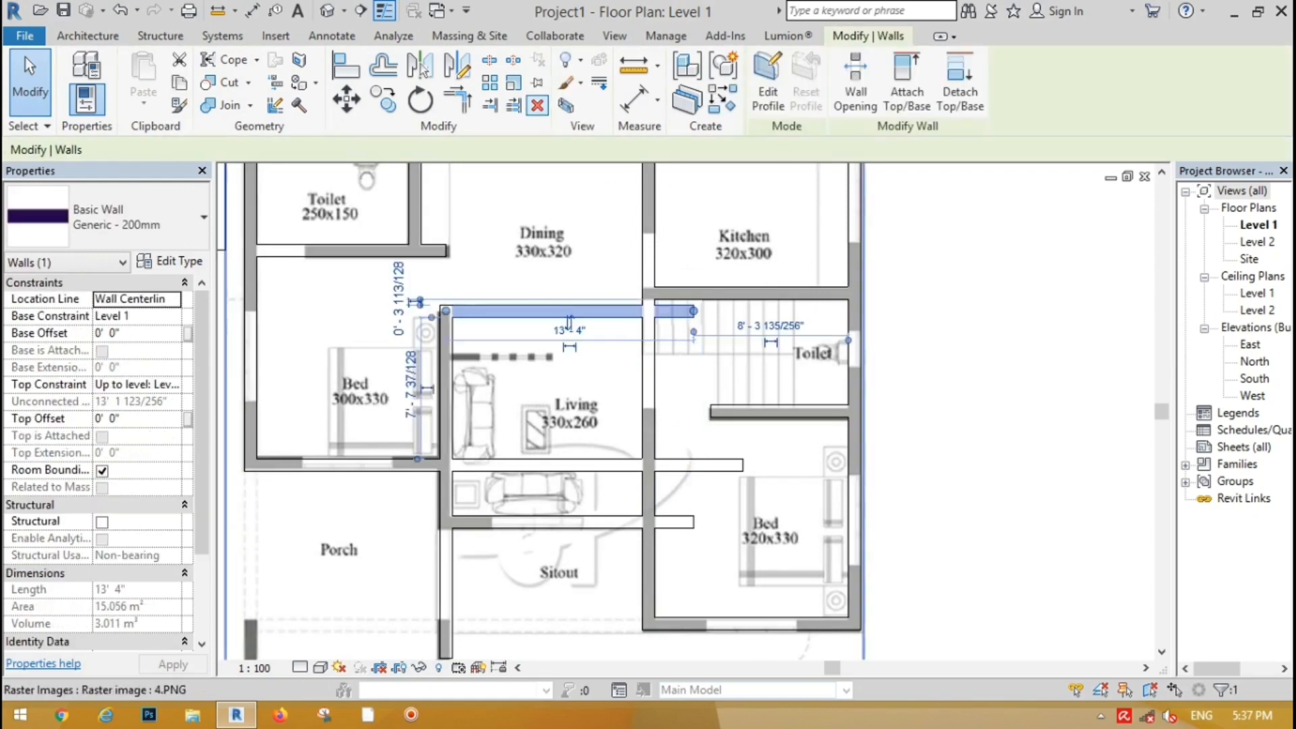
{"action": "key", "text": "Delete"}
Shorten the bedroom-porch wall so it ends at the living room's side wall instead of crossing the living room.
{"action": "scroll", "coordinate": [540, 405], "scroll_direction": "down", "scroll_amount": 1}
{"action": "scroll", "coordinate": [540, 404], "scroll_direction": "up", "scroll_amount": 1}
{"action": "scroll", "coordinate": [574, 410], "scroll_direction": "up", "scroll_amount": 2}
{"action": "scroll", "coordinate": [582, 346], "scroll_direction": "down", "scroll_amount": 2}
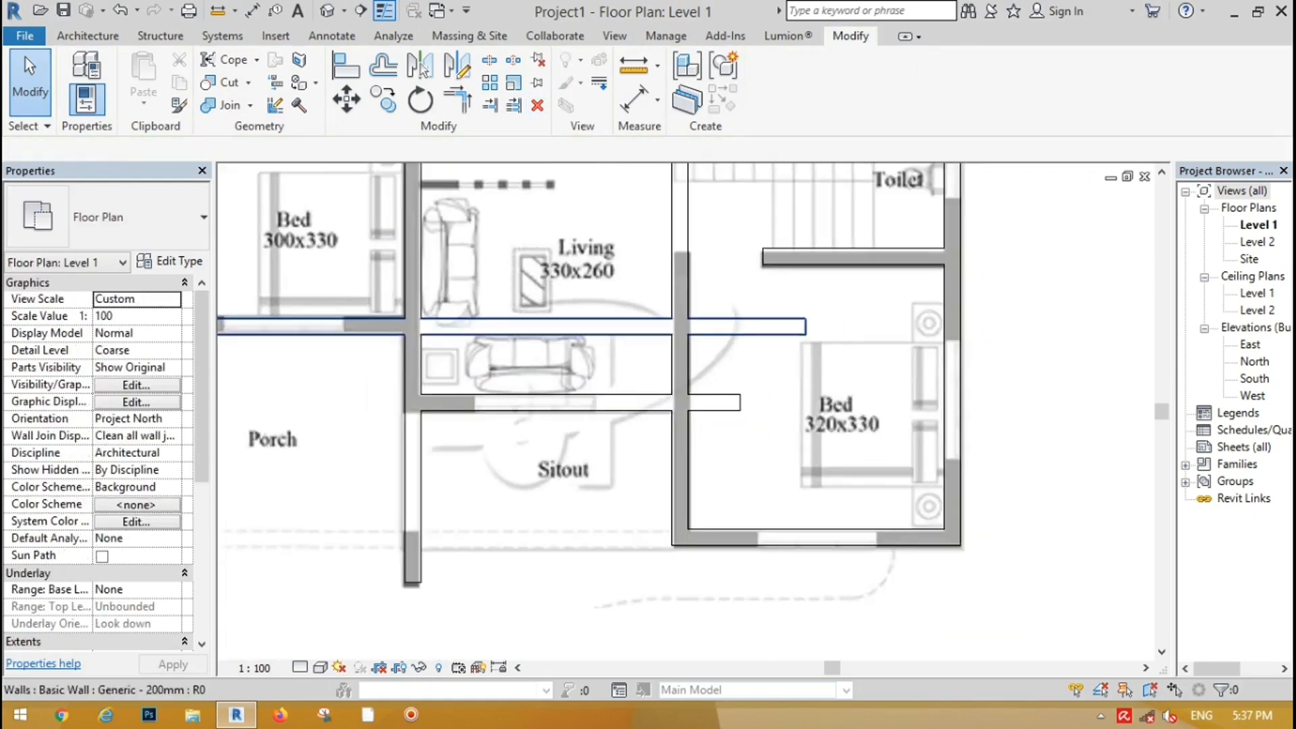
{"action": "left_click", "coordinate": [493, 329]}
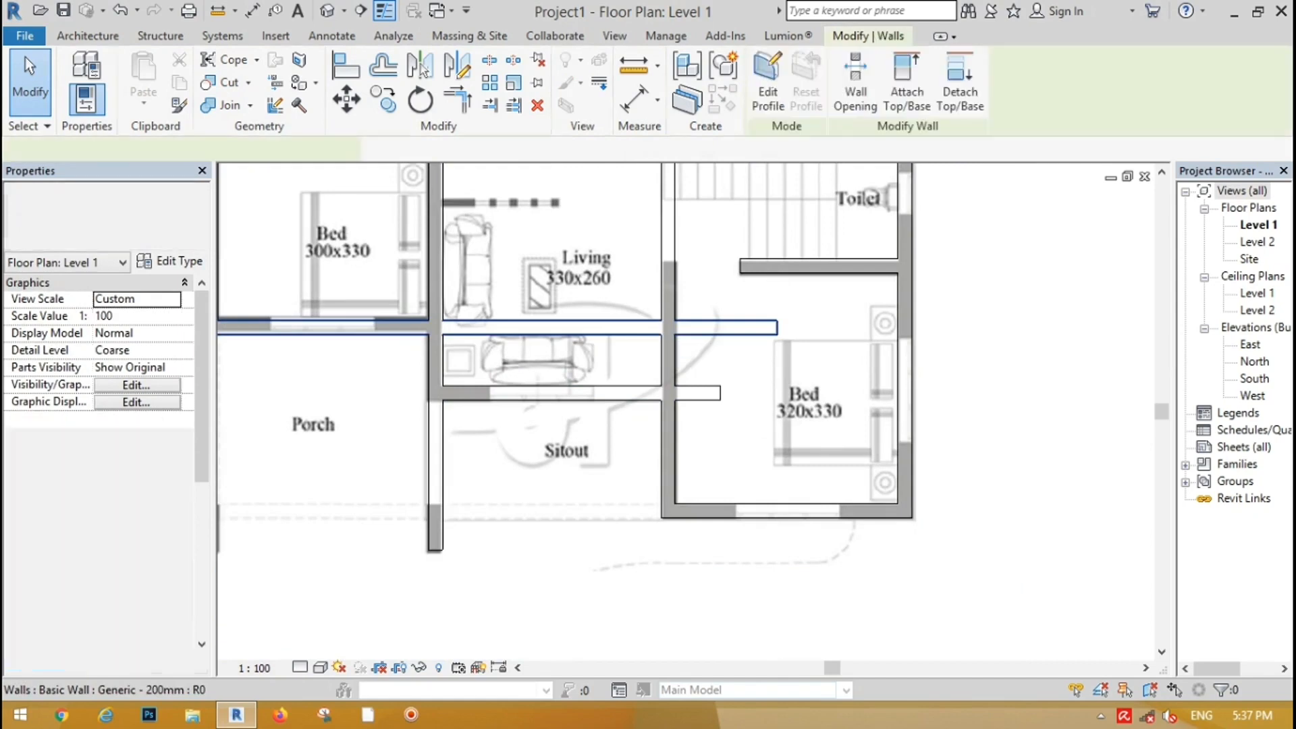
{"action": "left_click_drag", "start_coordinate": [777, 328], "coordinate": [435, 328]}
{"action": "left_click", "coordinate": [322, 339]}
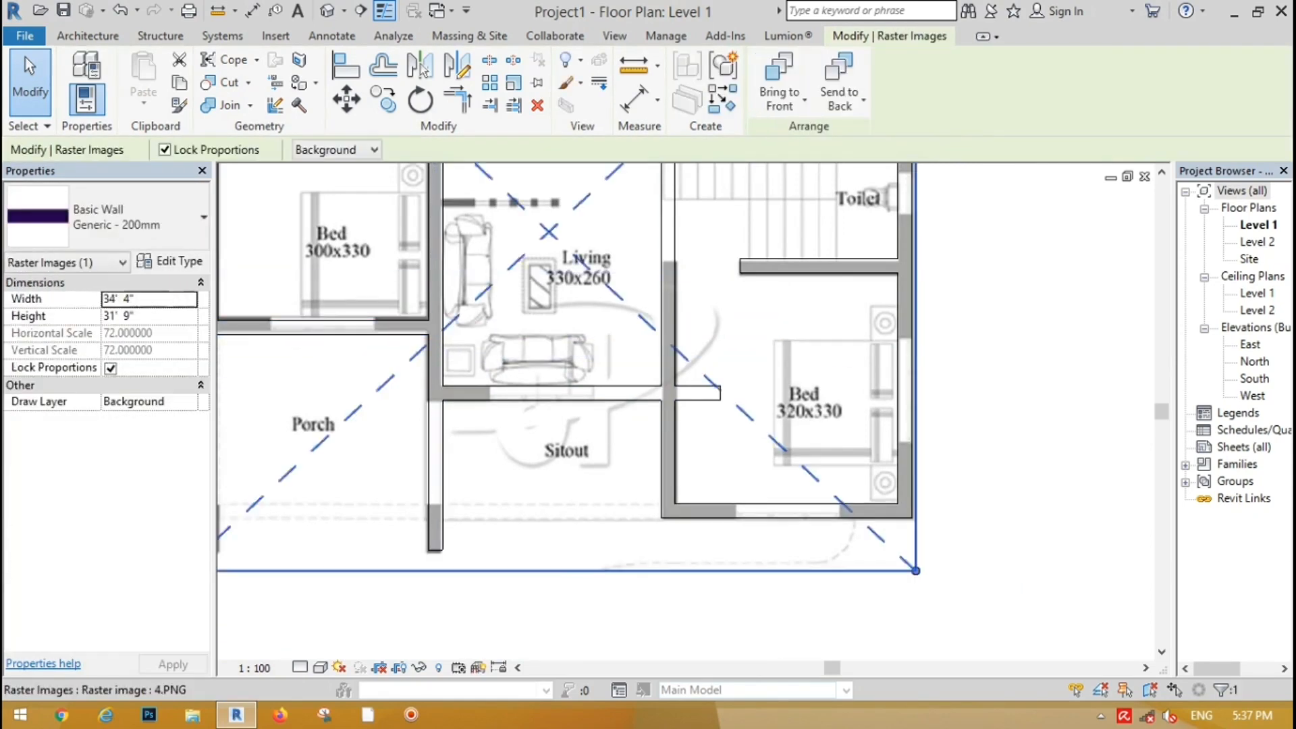
Shorten the living-sitout wall so it ends at the front bedroom's side wall instead of projecting into the bedroom.
{"action": "scroll", "coordinate": [776, 506], "scroll_direction": "up", "scroll_amount": 3}
{"action": "scroll", "coordinate": [776, 507], "scroll_direction": "down", "scroll_amount": 2}
{"action": "key", "text": "Escape"}
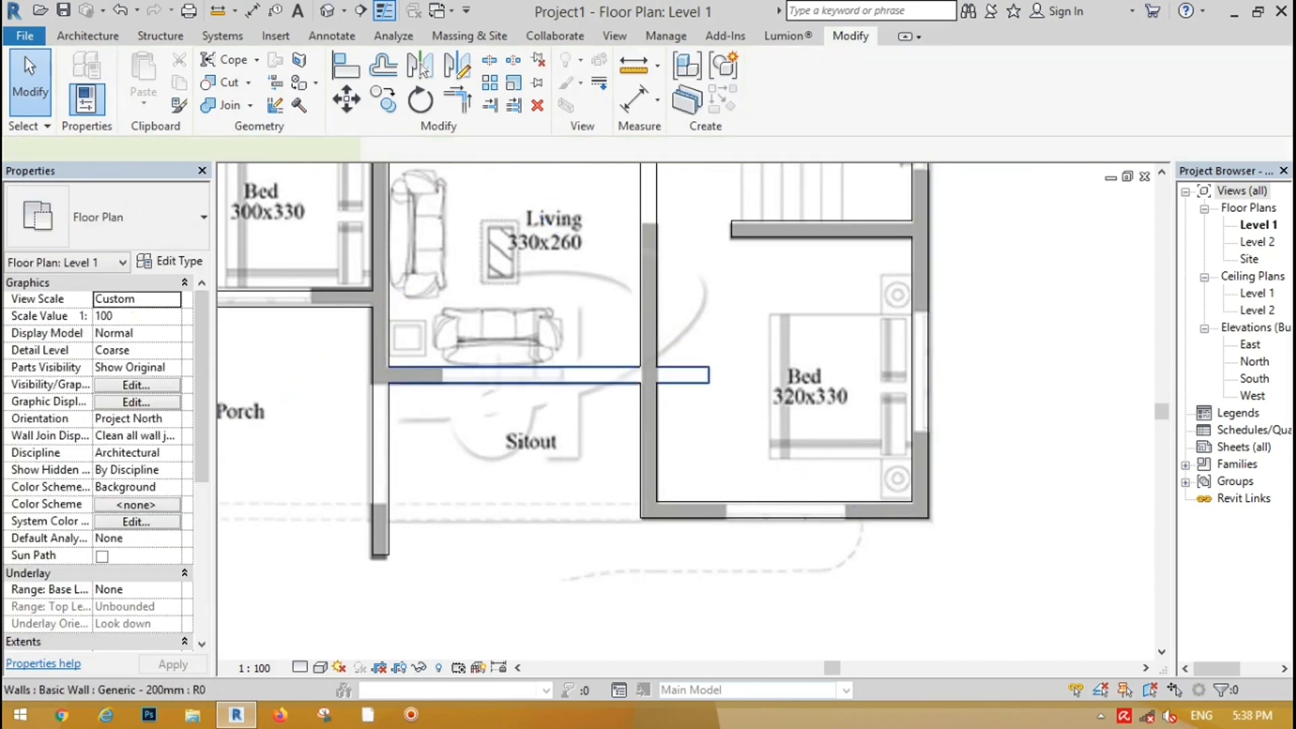
{"action": "left_click", "coordinate": [611, 367]}
{"action": "scroll", "coordinate": [611, 363], "scroll_direction": "up", "scroll_amount": 2}
{"action": "left_click_drag", "start_coordinate": [806, 388], "coordinate": [670, 387]}
{"action": "scroll", "coordinate": [634, 331], "scroll_direction": "down", "scroll_amount": 3}
{"action": "key", "text": "Escape"}
{"action": "scroll", "coordinate": [560, 338], "scroll_direction": "down", "scroll_amount": 5}
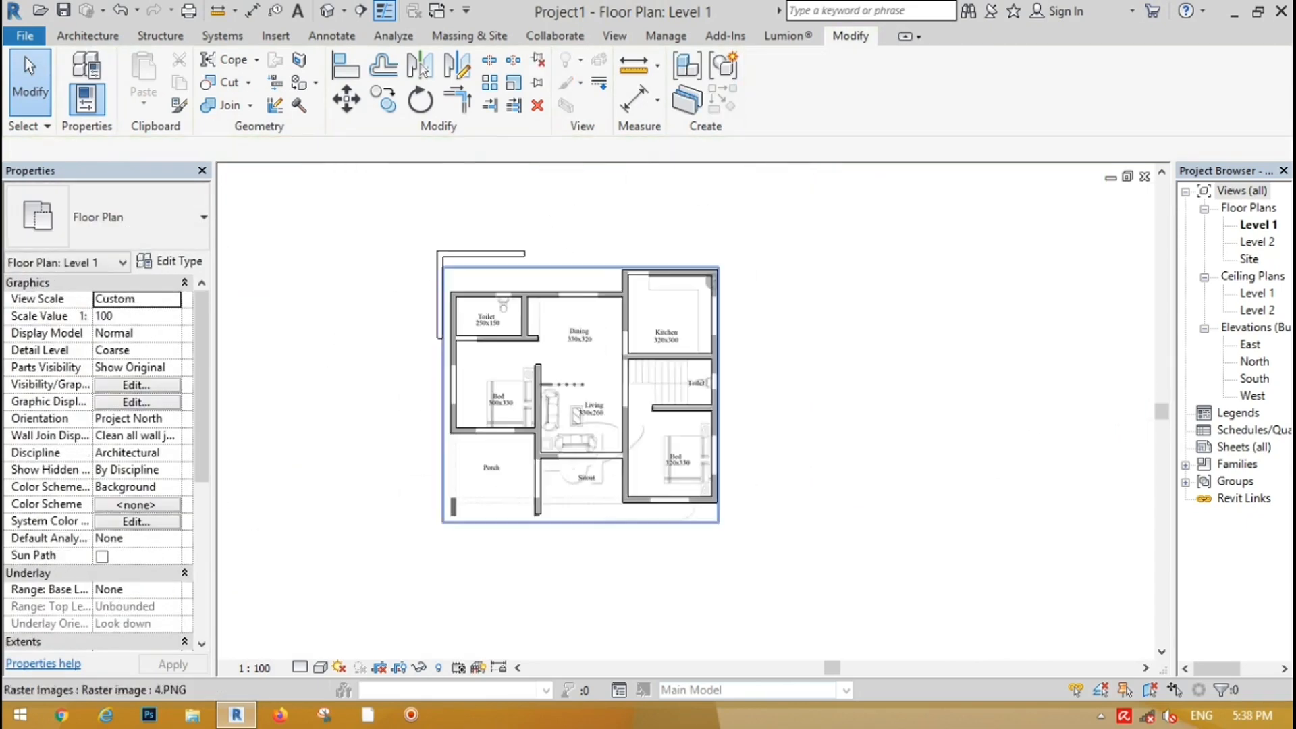
Delete the two stray walls forming an L outside the toilet's outer corner.
{"action": "scroll", "coordinate": [513, 290], "scroll_direction": "up", "scroll_amount": 4}
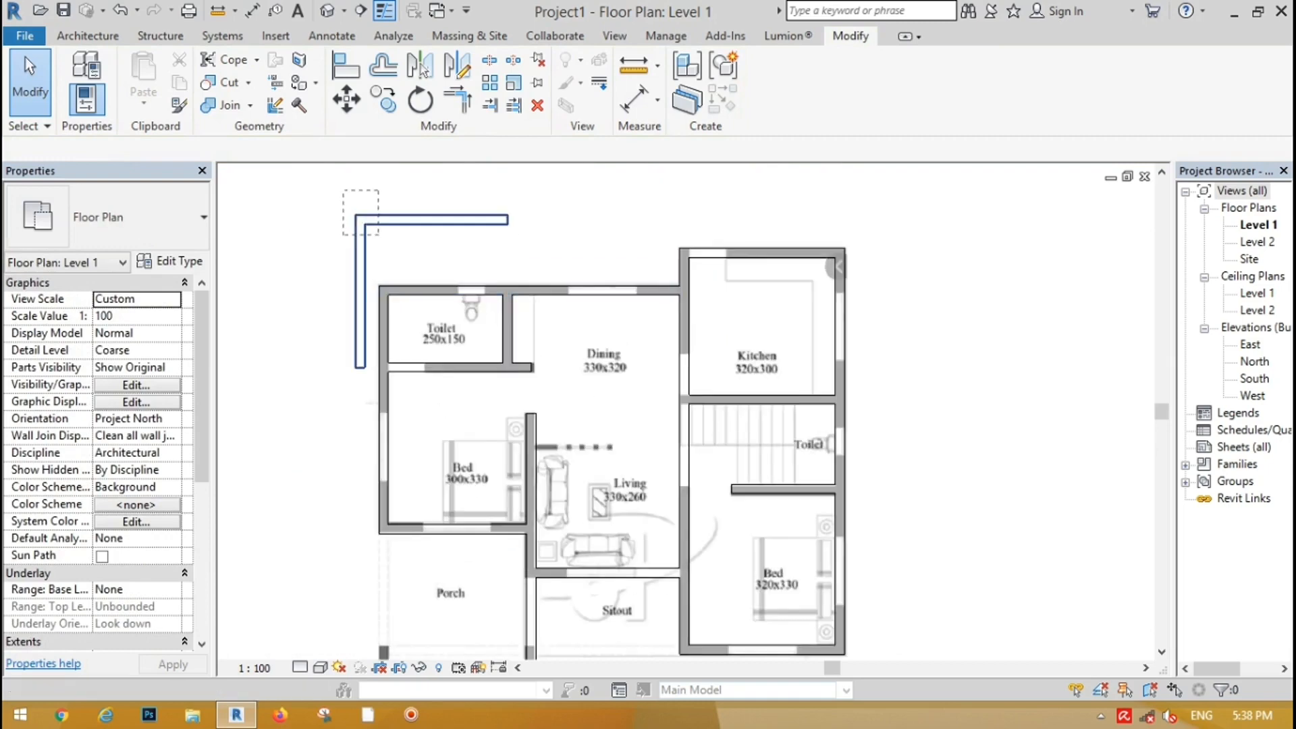
{"action": "left_click_drag", "start_coordinate": [342, 235], "coordinate": [343, 235]}
{"action": "key", "text": "Delete"}
{"action": "scroll", "coordinate": [520, 288], "scroll_direction": "down", "scroll_amount": 1}
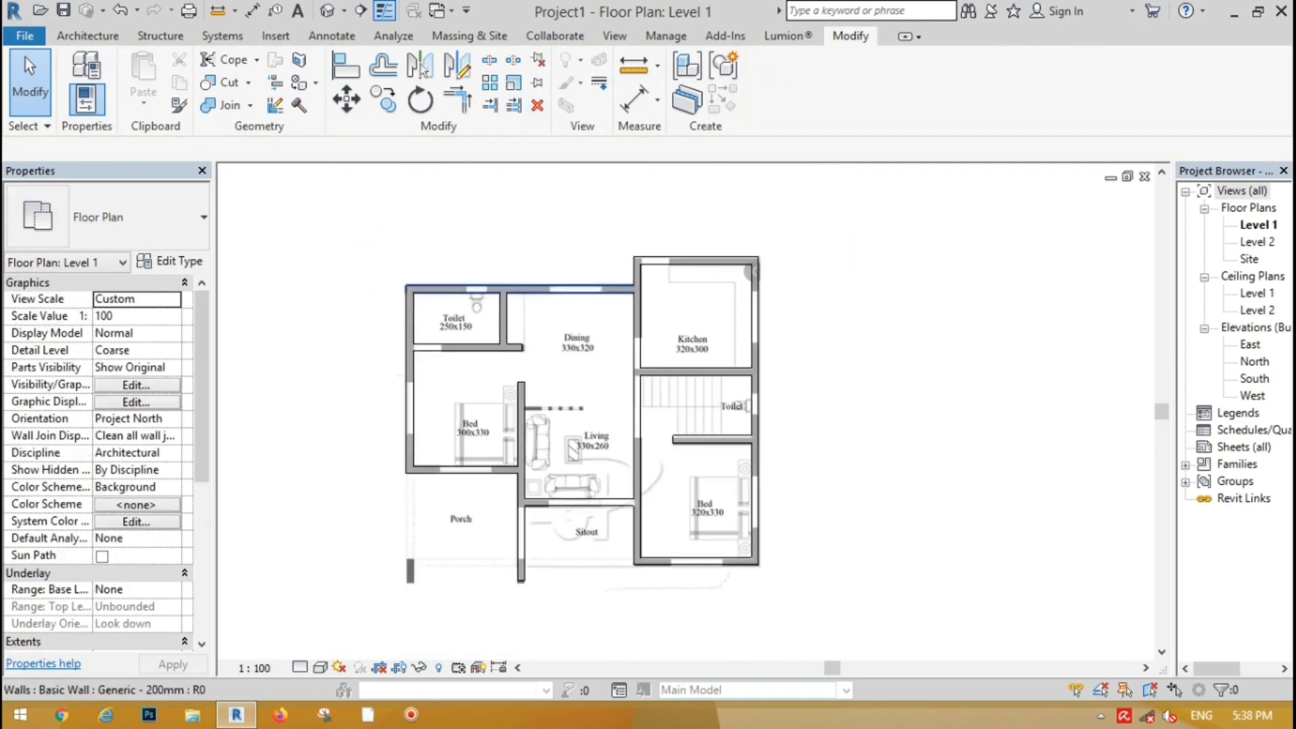
Draw a Storefront curtain wall in the wall between porch and sitout, from the solid pier up to the living room's front wall.
{"action": "scroll", "coordinate": [523, 361], "scroll_direction": "up", "scroll_amount": 3}
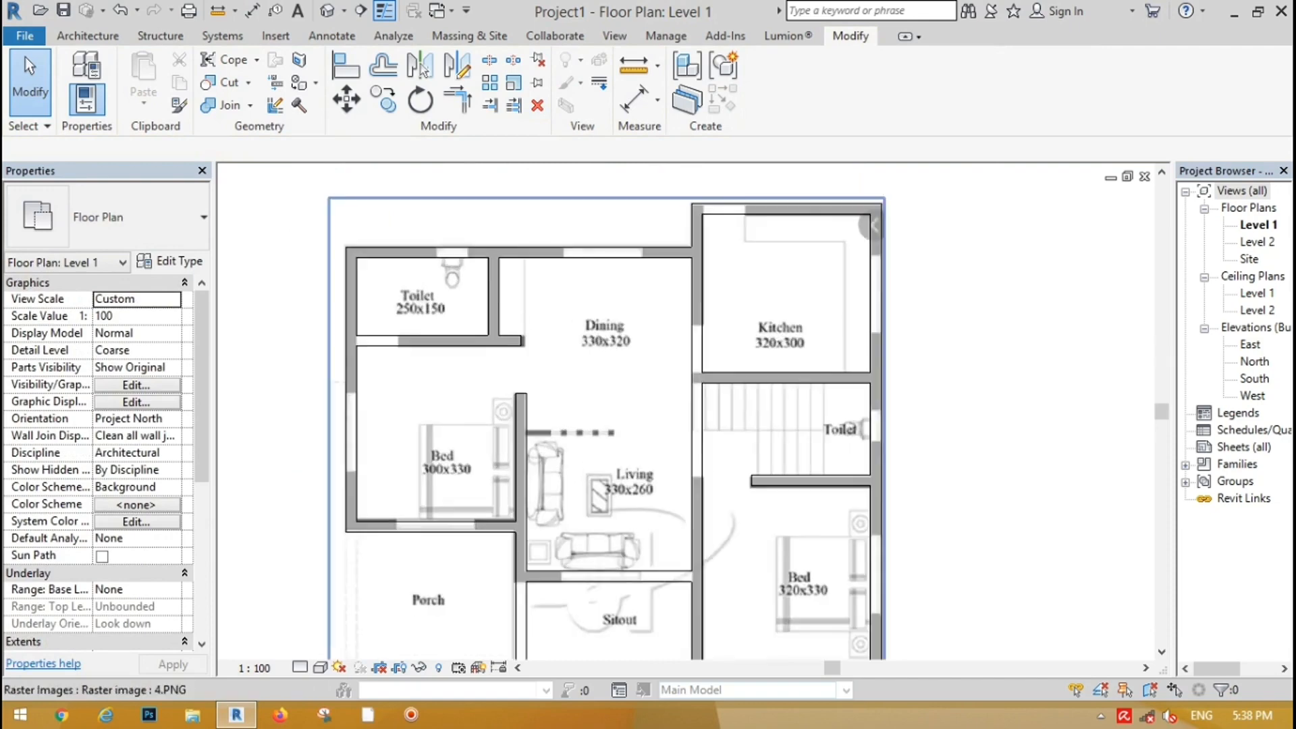
{"action": "scroll", "coordinate": [469, 198], "scroll_direction": "down", "scroll_amount": 3}
{"action": "left_click", "coordinate": [88, 35]}
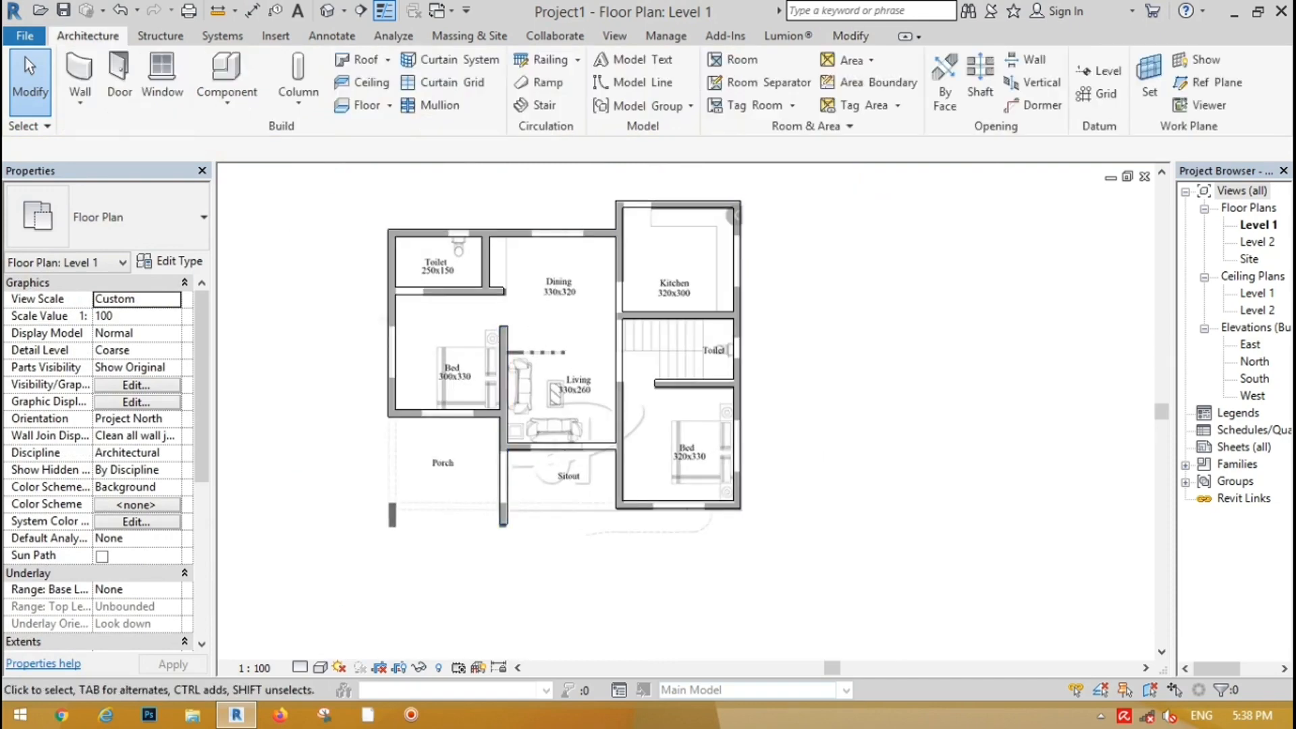
{"action": "left_click", "coordinate": [80, 75]}
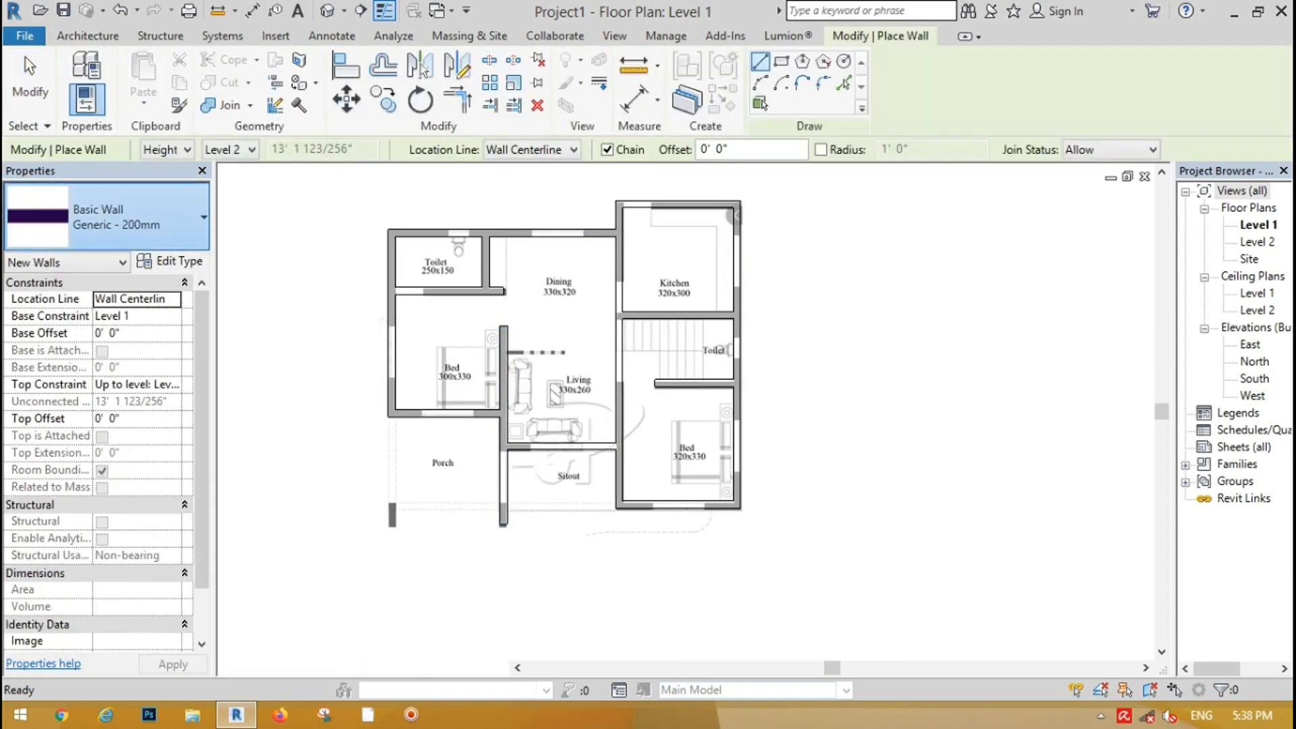
{"action": "left_click", "coordinate": [108, 216]}
{"action": "scroll", "coordinate": [101, 472], "scroll_direction": "down", "scroll_amount": 5}
{"action": "left_click", "coordinate": [68, 535]}
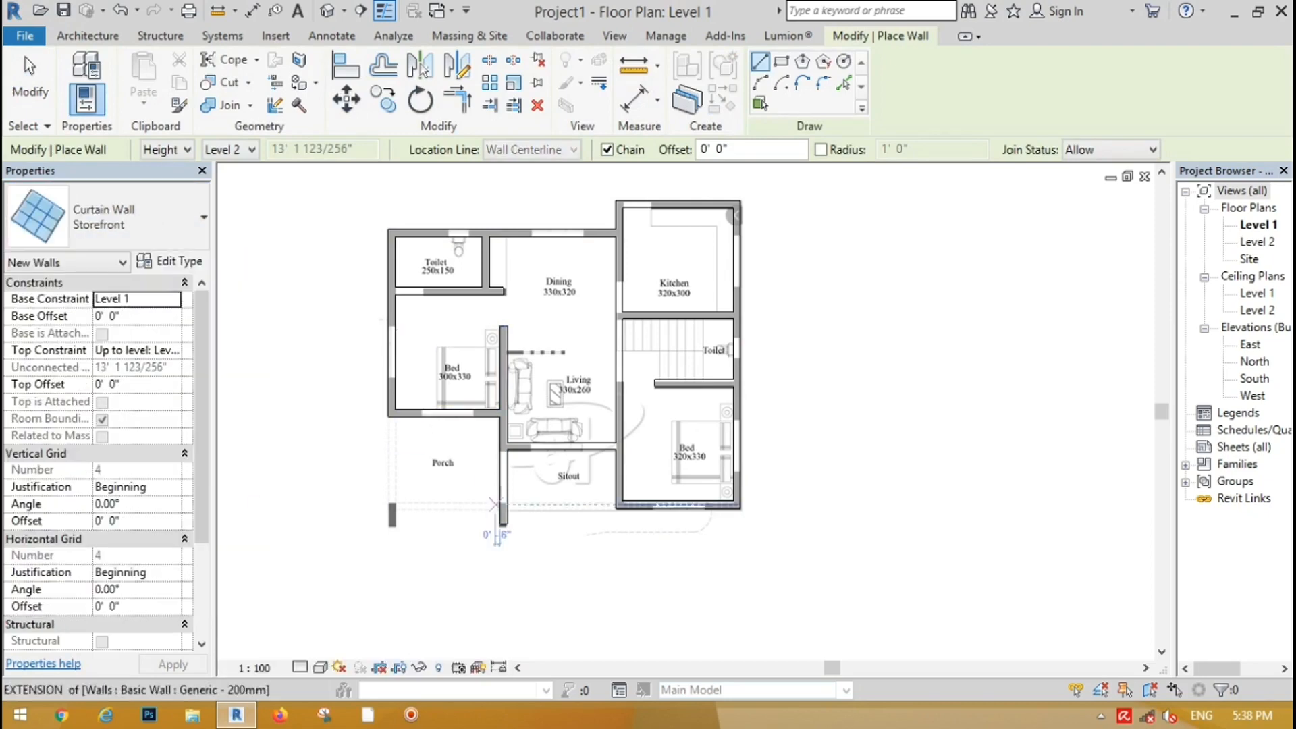
{"action": "scroll", "coordinate": [493, 504], "scroll_direction": "up", "scroll_amount": 5}
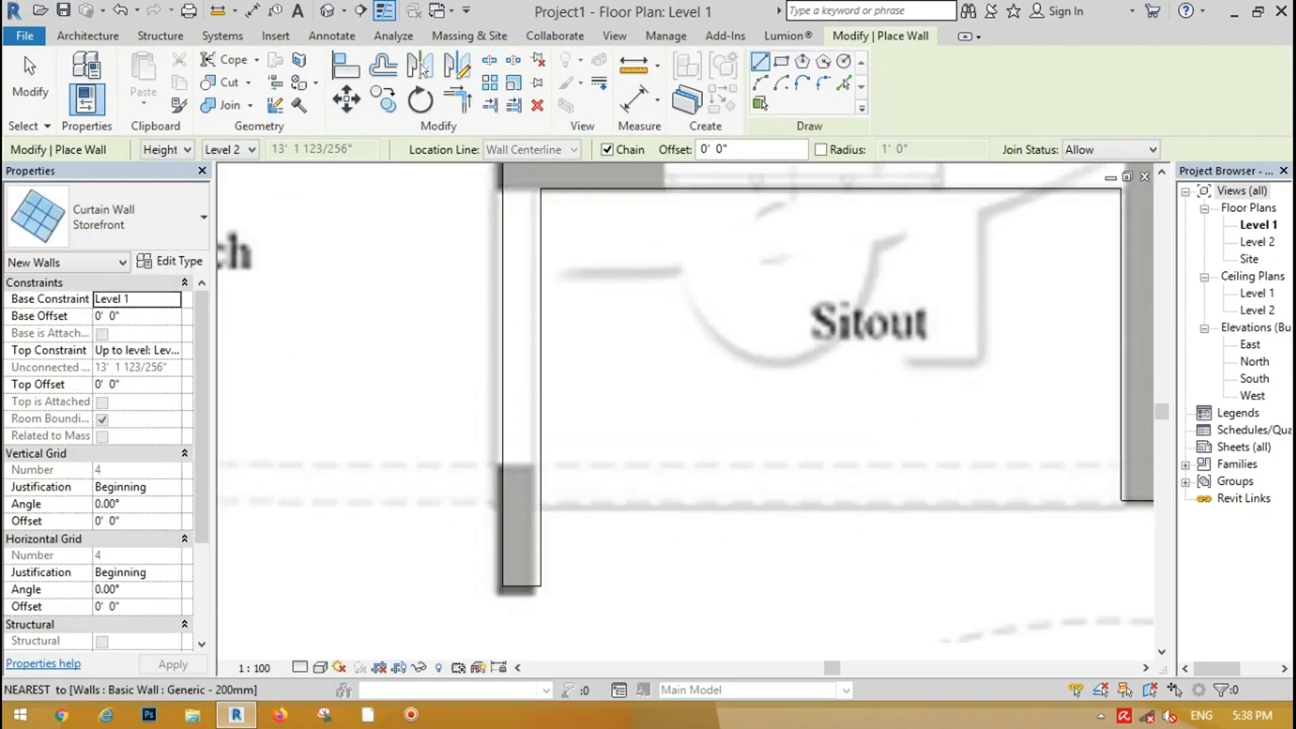
{"action": "left_click", "coordinate": [522, 466]}
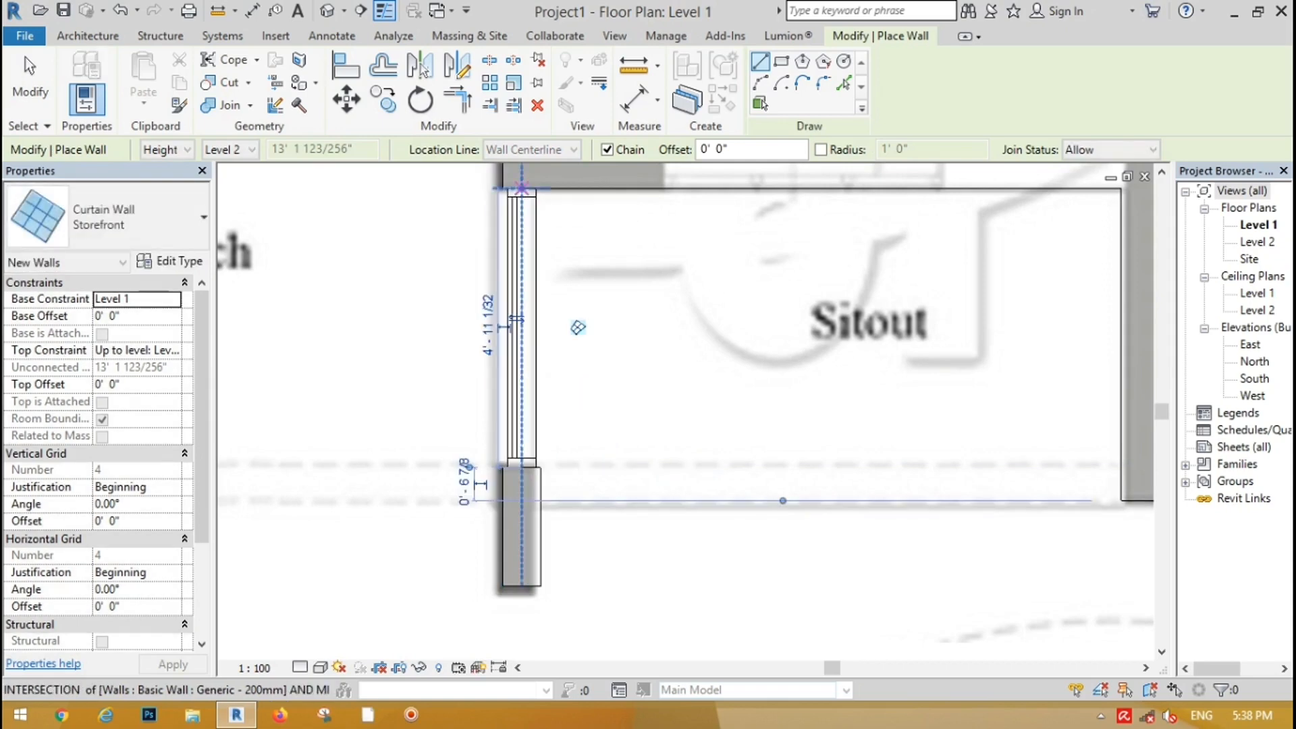
{"action": "left_click", "coordinate": [521, 176]}
{"action": "scroll", "coordinate": [526, 405], "scroll_direction": "down", "scroll_amount": 5}
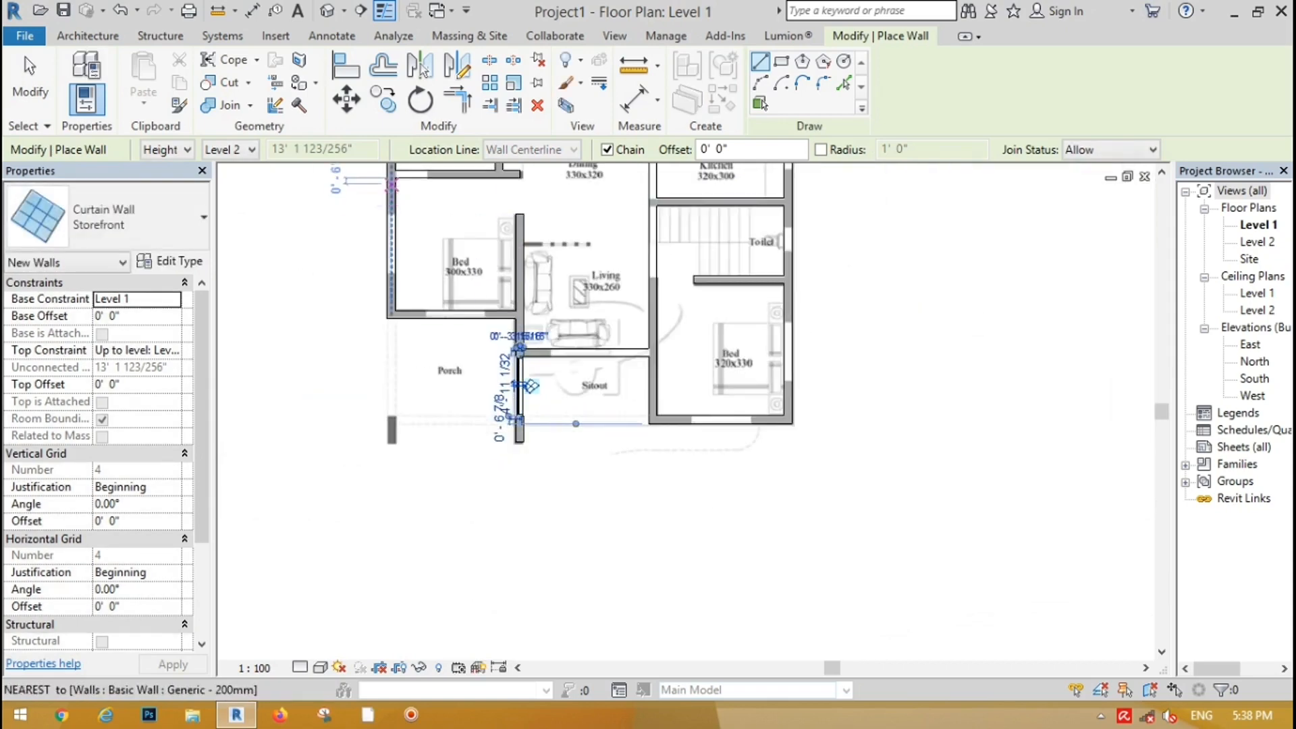
Draw a Storefront curtain wall across the window gap in the 300x330 bedroom's outer side wall.
{"action": "scroll", "coordinate": [392, 183], "scroll_direction": "up", "scroll_amount": 5}
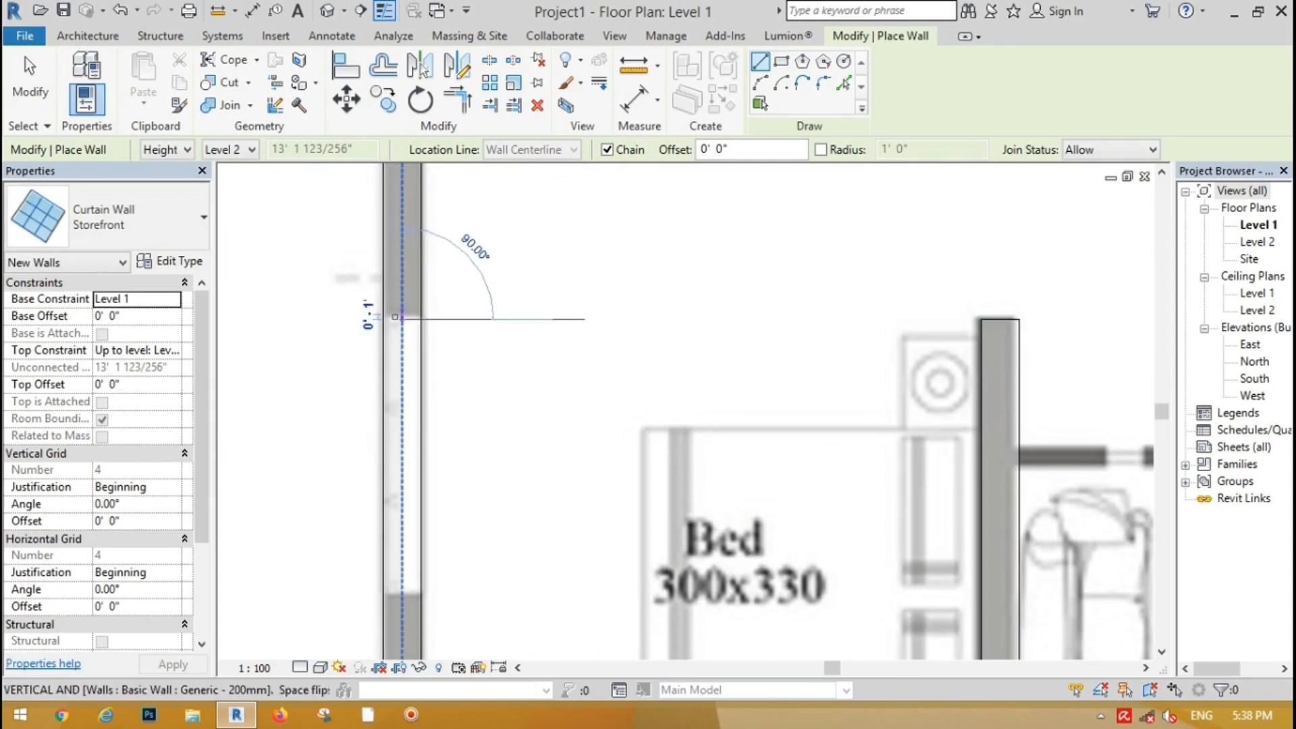
{"action": "left_click", "coordinate": [398, 594]}
{"action": "scroll", "coordinate": [390, 323], "scroll_direction": "down", "scroll_amount": 3}
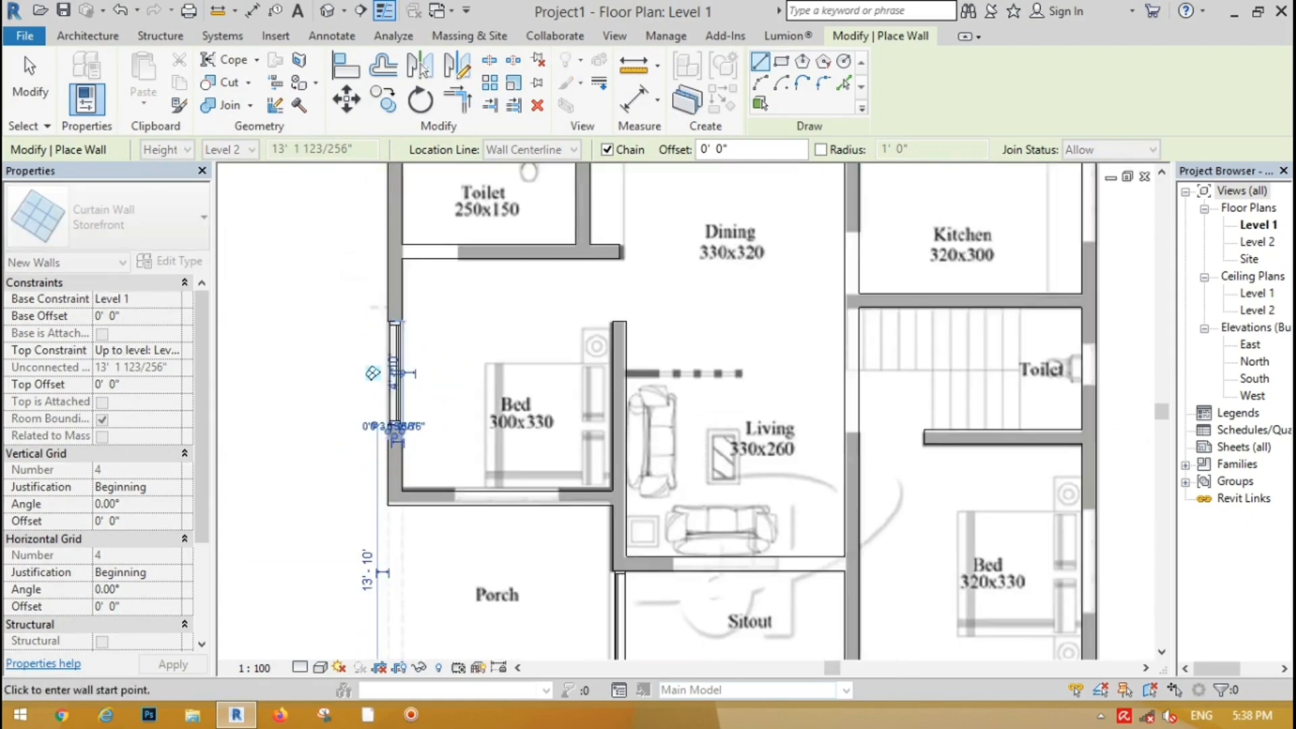
Draw a Storefront curtain wall about 5' long across the window gap in the bedroom-porch wall.
{"action": "scroll", "coordinate": [439, 492], "scroll_direction": "up", "scroll_amount": 4}
{"action": "left_click", "coordinate": [472, 501]}
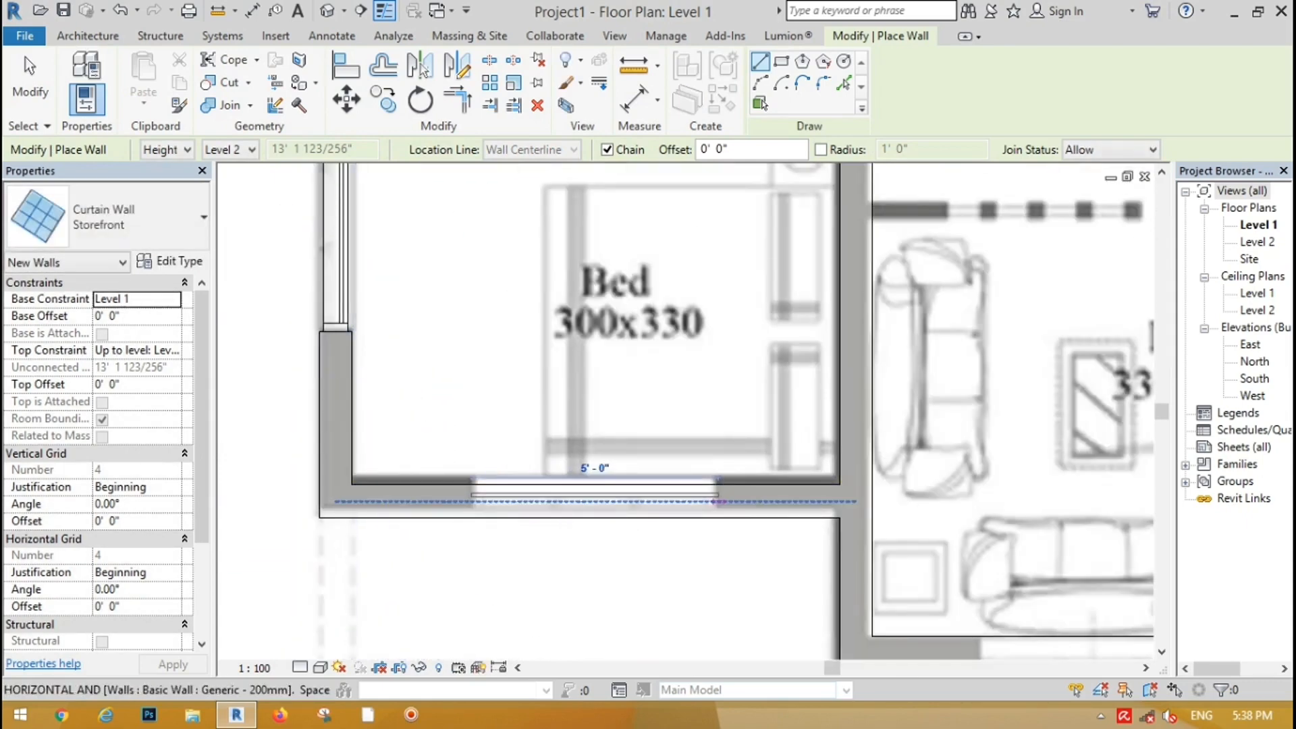
{"action": "left_click", "coordinate": [717, 502]}
{"action": "key", "text": "Escape"}
{"action": "scroll", "coordinate": [514, 355], "scroll_direction": "down", "scroll_amount": 5}
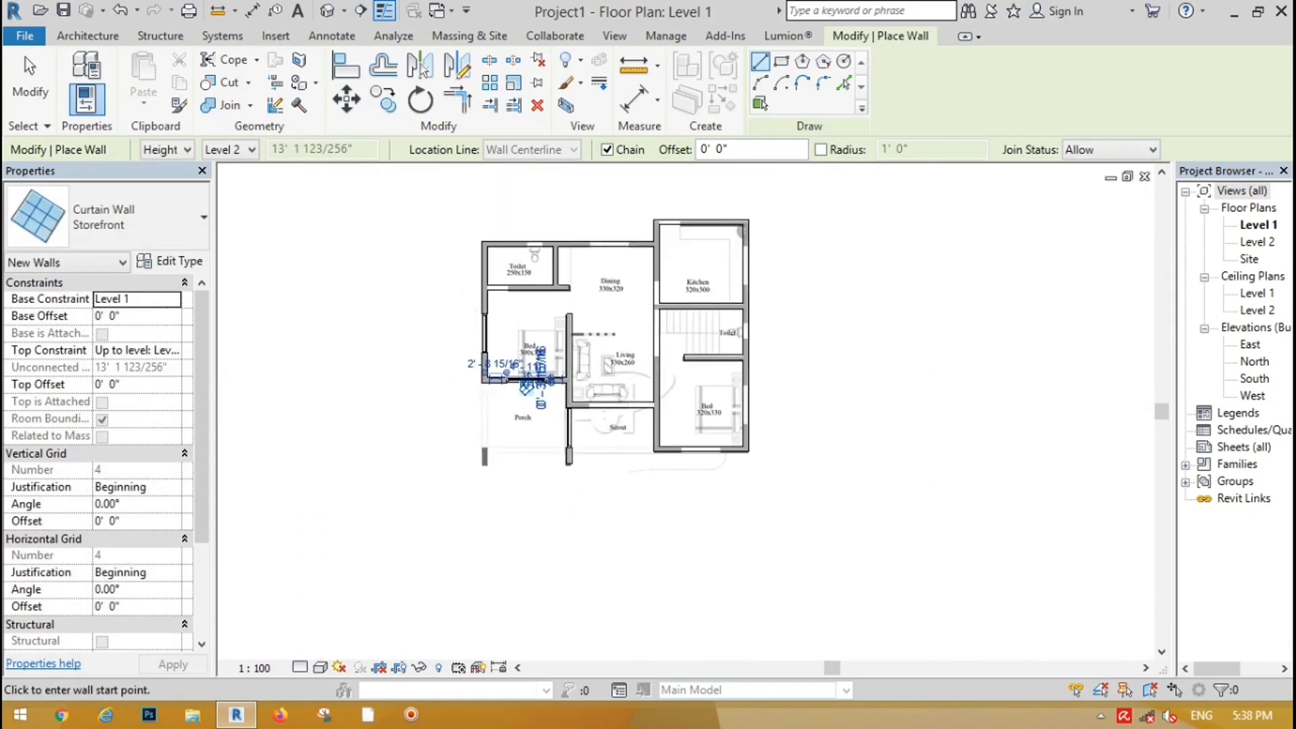
{"action": "scroll", "coordinate": [594, 280], "scroll_direction": "up", "scroll_amount": 5}
{"action": "scroll", "coordinate": [526, 197], "scroll_direction": "down", "scroll_amount": 3}
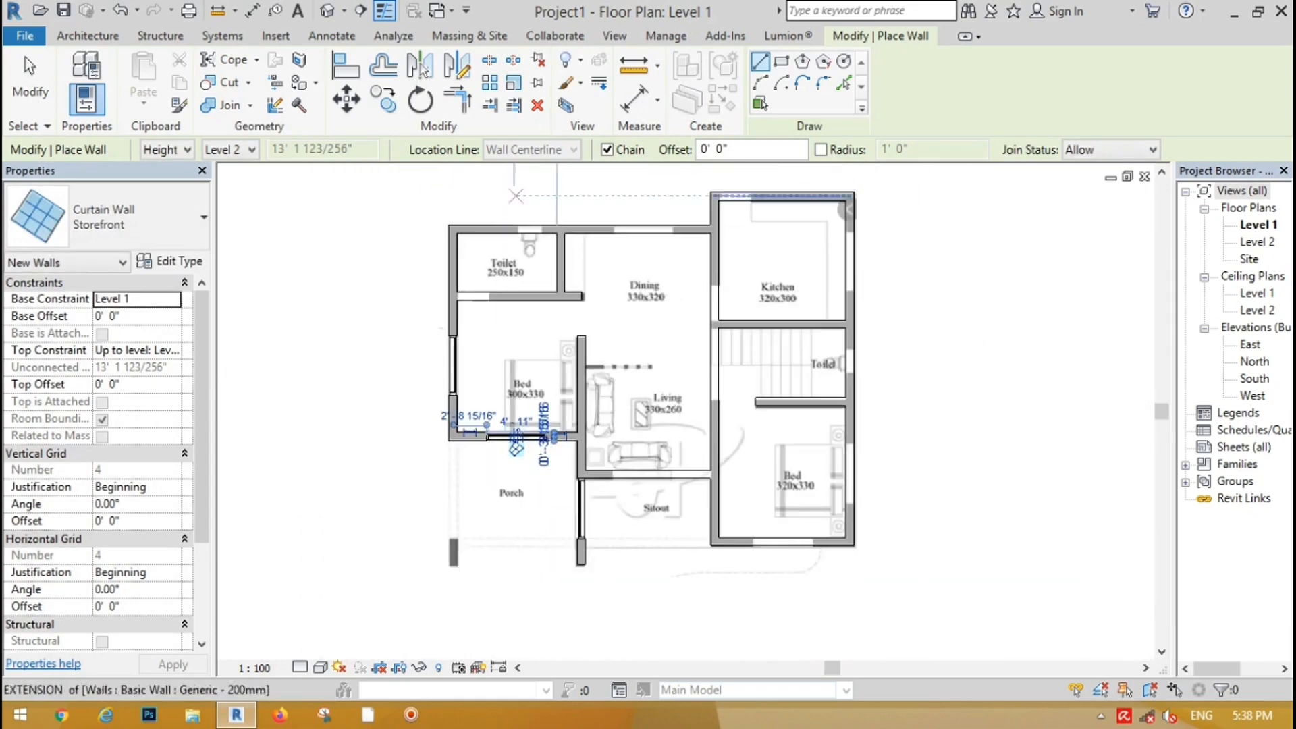
{"action": "scroll", "coordinate": [816, 196], "scroll_direction": "up", "scroll_amount": 1}
{"action": "scroll", "coordinate": [465, 193], "scroll_direction": "down", "scroll_amount": 1}
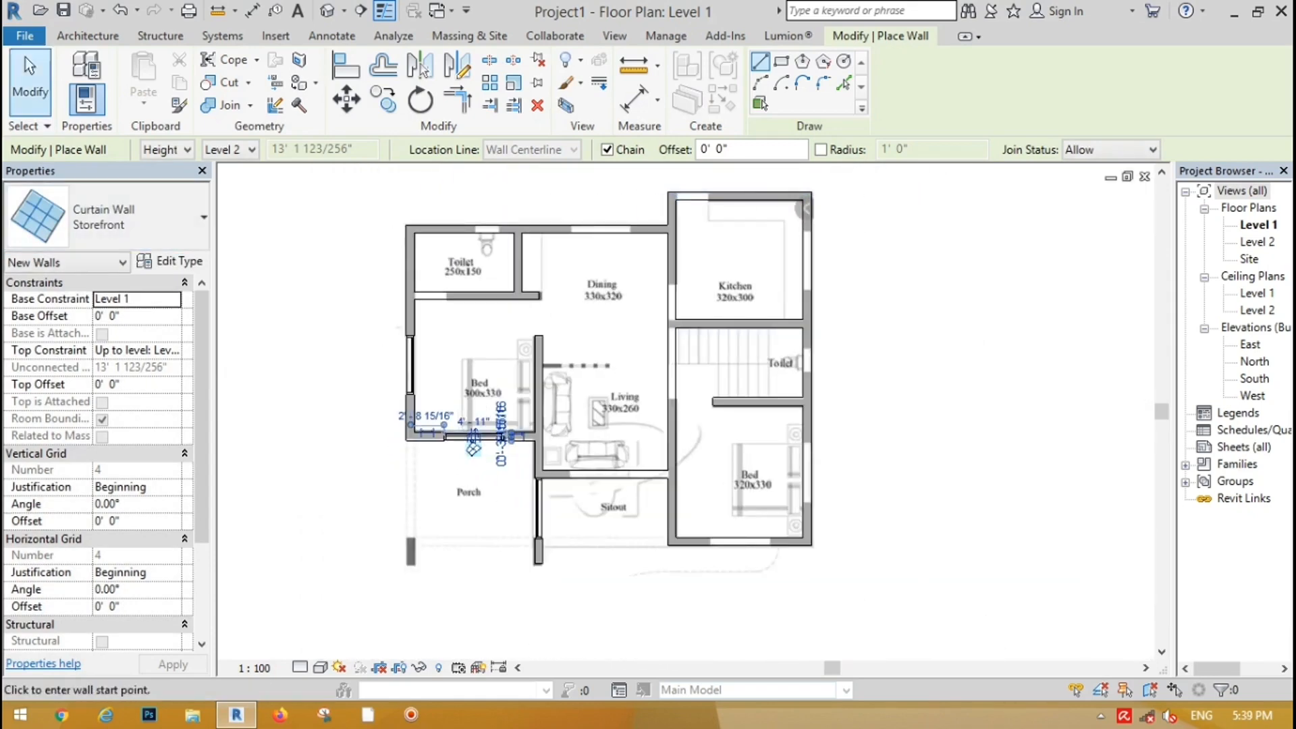
{"action": "key", "text": "Escape"}
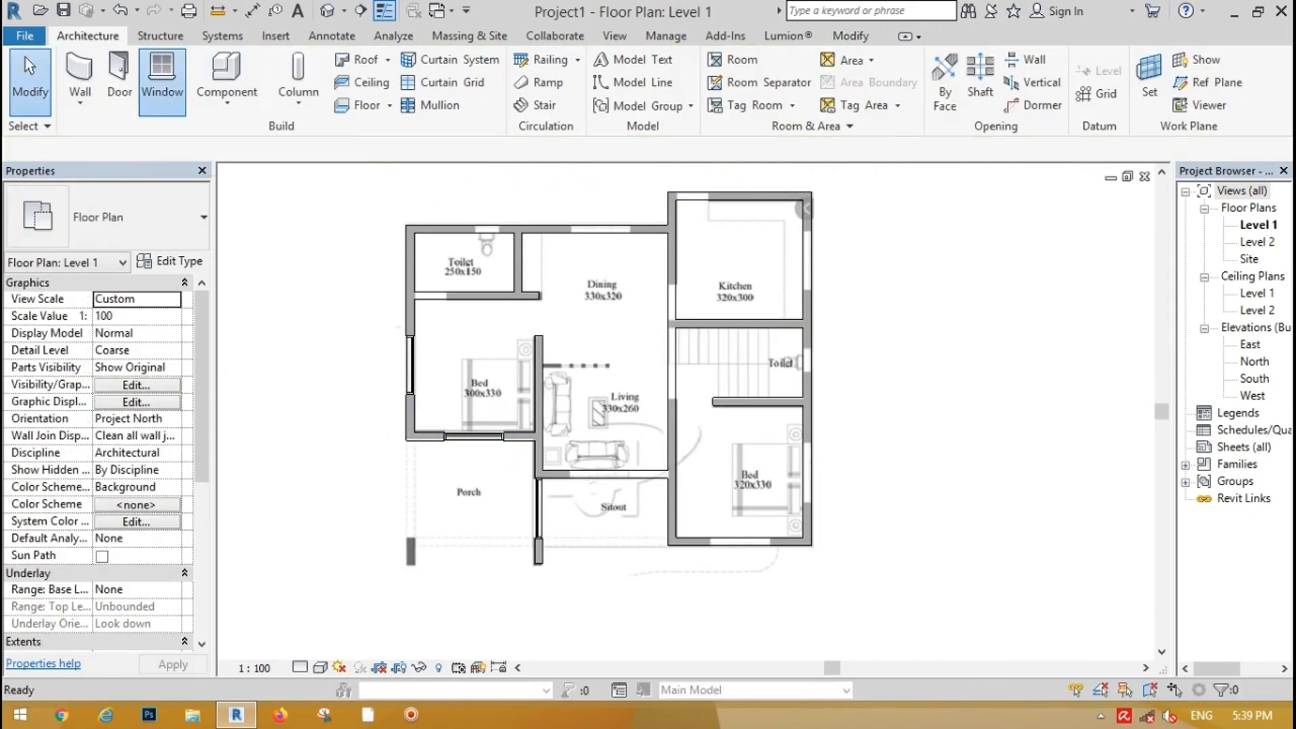
Place M_Window-Casement-Double windows of type 1400 x 1800mm in the outer walls of the dining room and the kitchen.
{"action": "left_click", "coordinate": [162, 81]}
{"action": "left_click", "coordinate": [135, 216]}
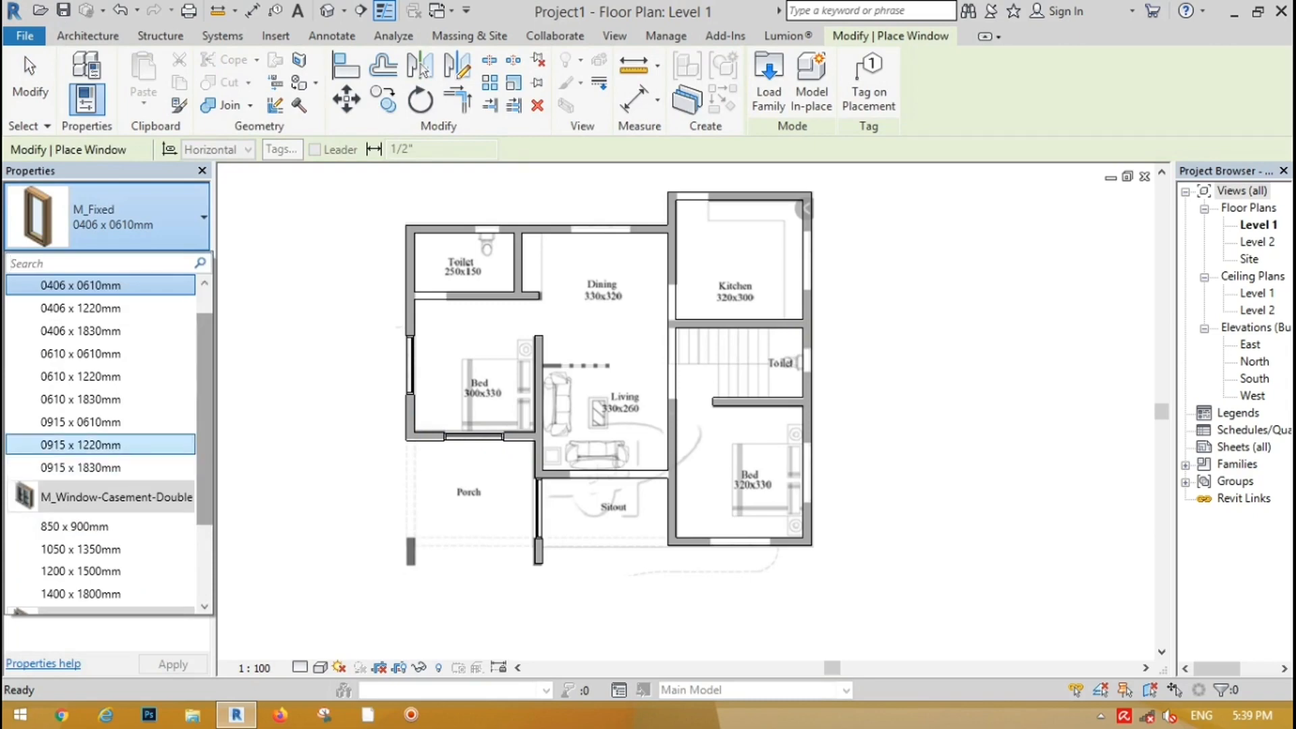
{"action": "scroll", "coordinate": [101, 438], "scroll_direction": "down", "scroll_amount": 3}
{"action": "left_click", "coordinate": [81, 506]}
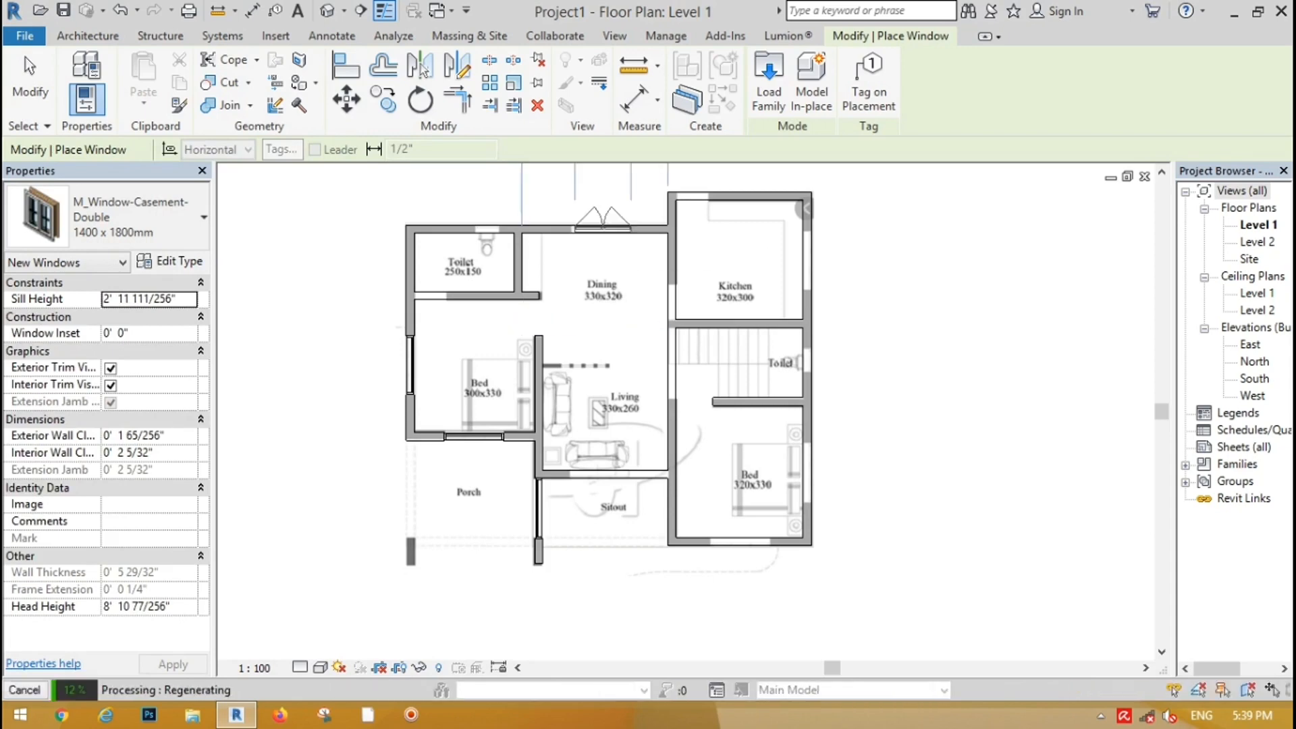
{"action": "scroll", "coordinate": [668, 274], "scroll_direction": "up", "scroll_amount": 5}
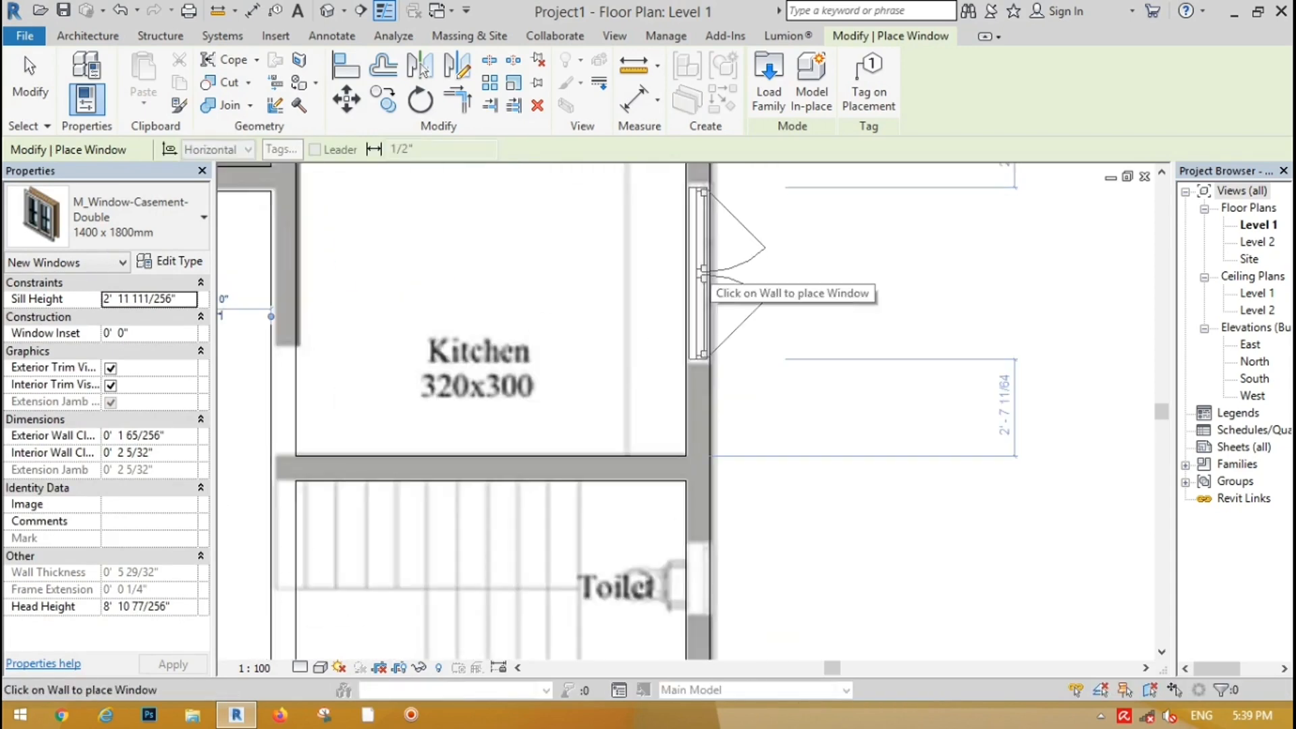
{"action": "scroll", "coordinate": [708, 256], "scroll_direction": "down", "scroll_amount": 5}
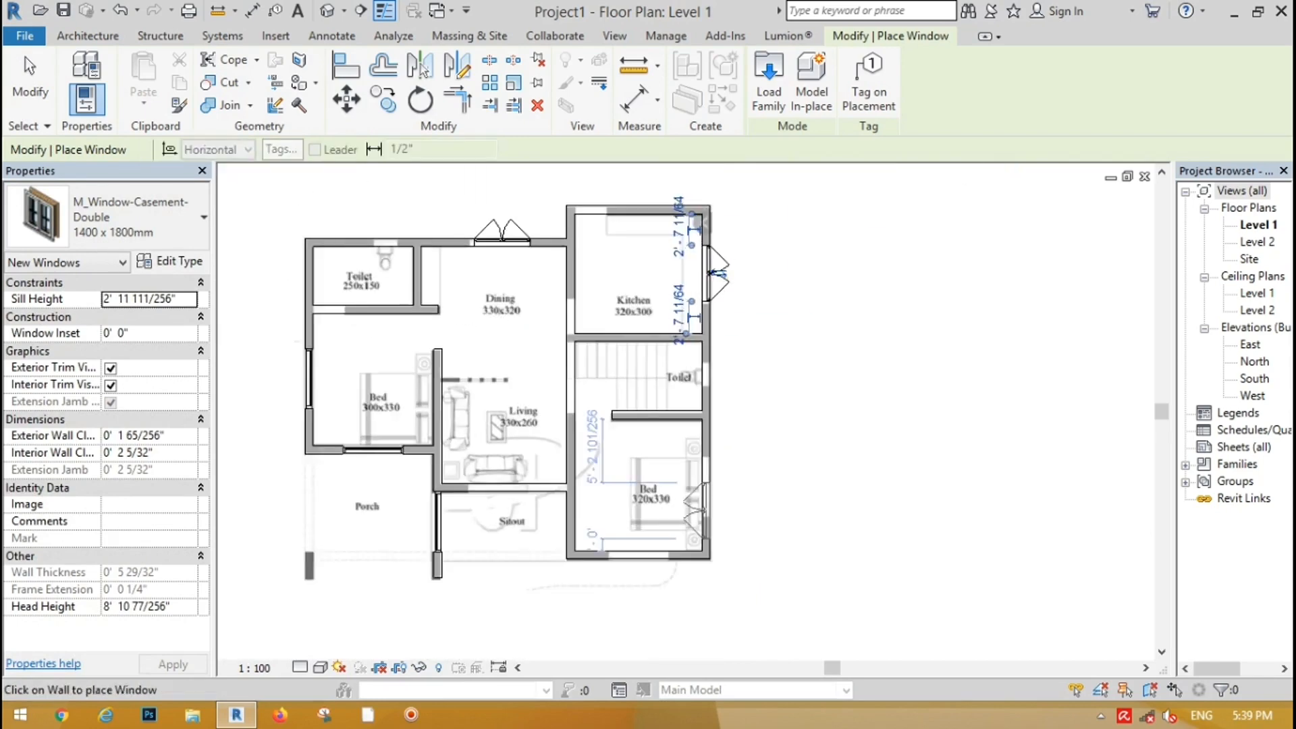
Place 1400 x 1800mm casement windows in the outer side wall and the front wall of the 320x330 bedroom.
{"action": "scroll", "coordinate": [699, 510], "scroll_direction": "up", "scroll_amount": 4}
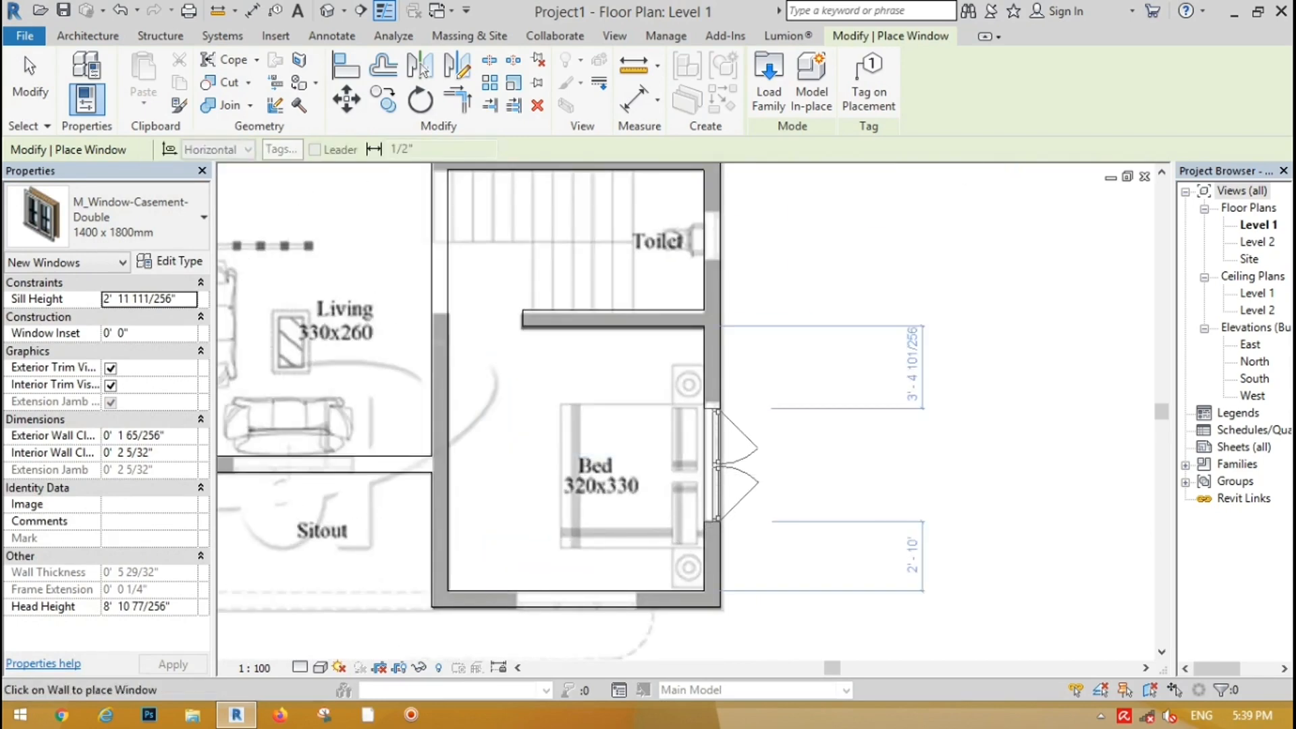
{"action": "left_click", "coordinate": [717, 465]}
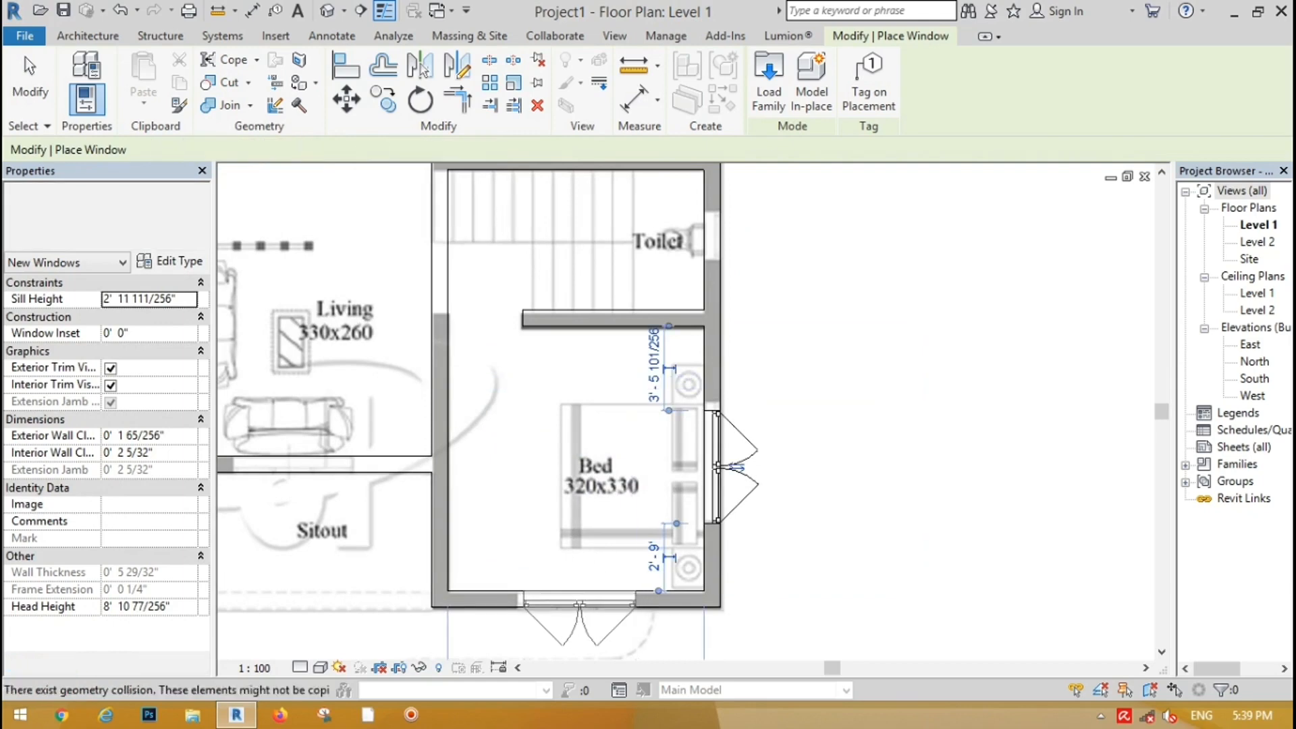
{"action": "scroll", "coordinate": [579, 605], "scroll_direction": "down", "scroll_amount": 4}
Place a 1400 x 1800mm casement window in the wall between the living room and the sitout, at the plan's window gap.
{"action": "scroll", "coordinate": [604, 569], "scroll_direction": "up", "scroll_amount": 5}
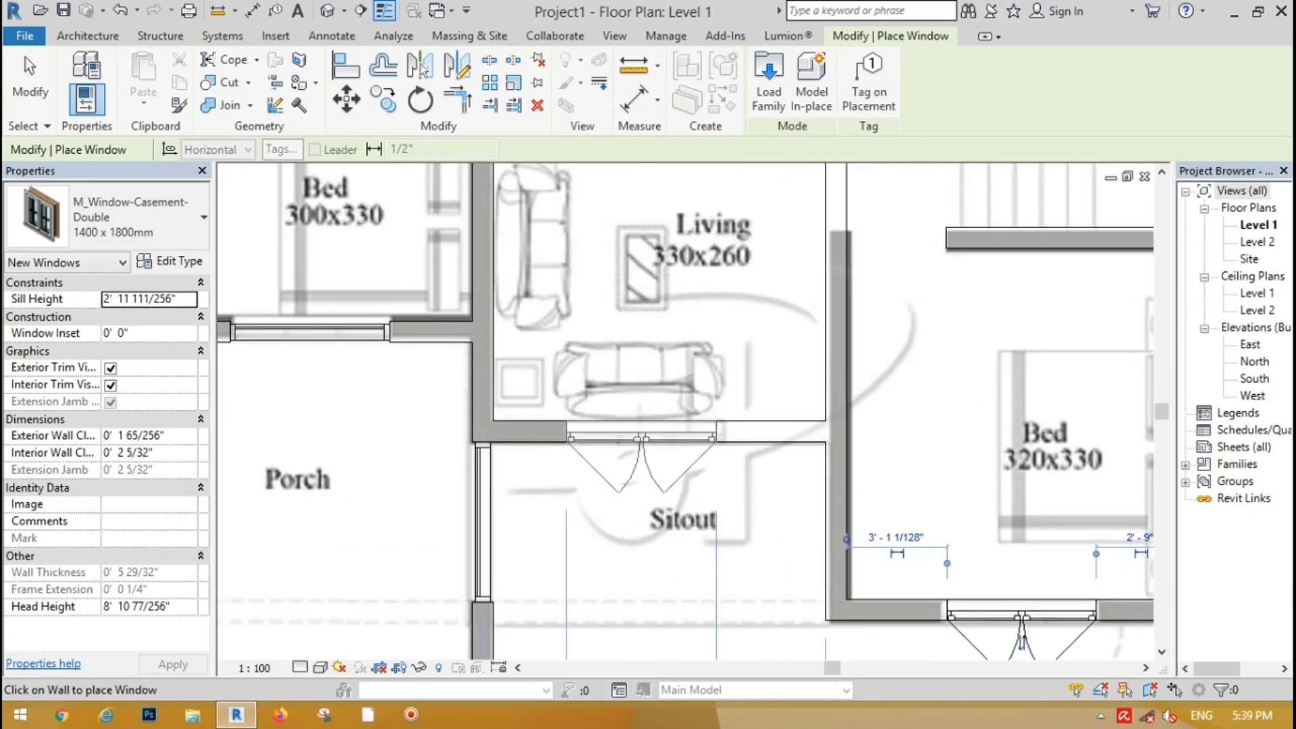
{"action": "left_click", "coordinate": [1021, 641]}
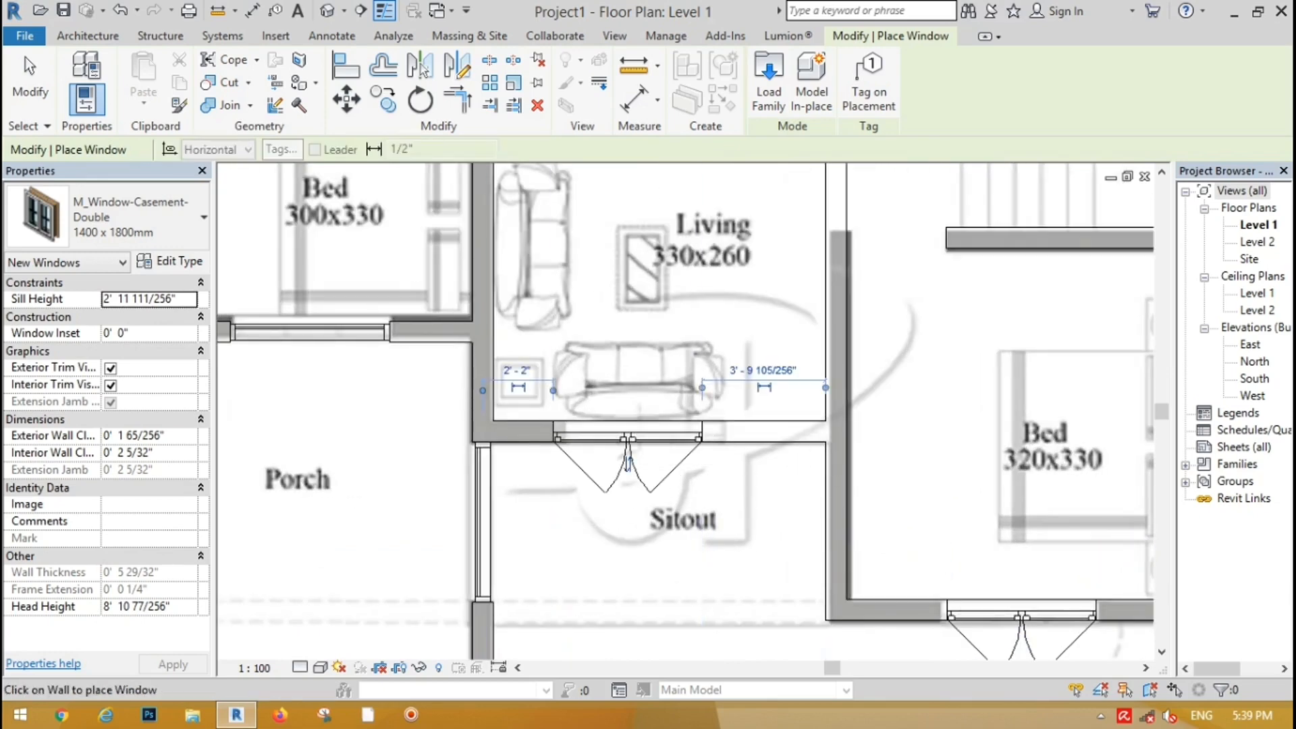
{"action": "left_click", "coordinate": [628, 463]}
{"action": "key", "text": "Escape"}
{"action": "key", "text": "Escape"}
Cut a rectangular wall opening about 3'-1" wide in the living-sitout wall, at its end next to the front bedroom.
{"action": "scroll", "coordinate": [608, 438], "scroll_direction": "down", "scroll_amount": 4}
{"action": "scroll", "coordinate": [553, 416], "scroll_direction": "up", "scroll_amount": 3}
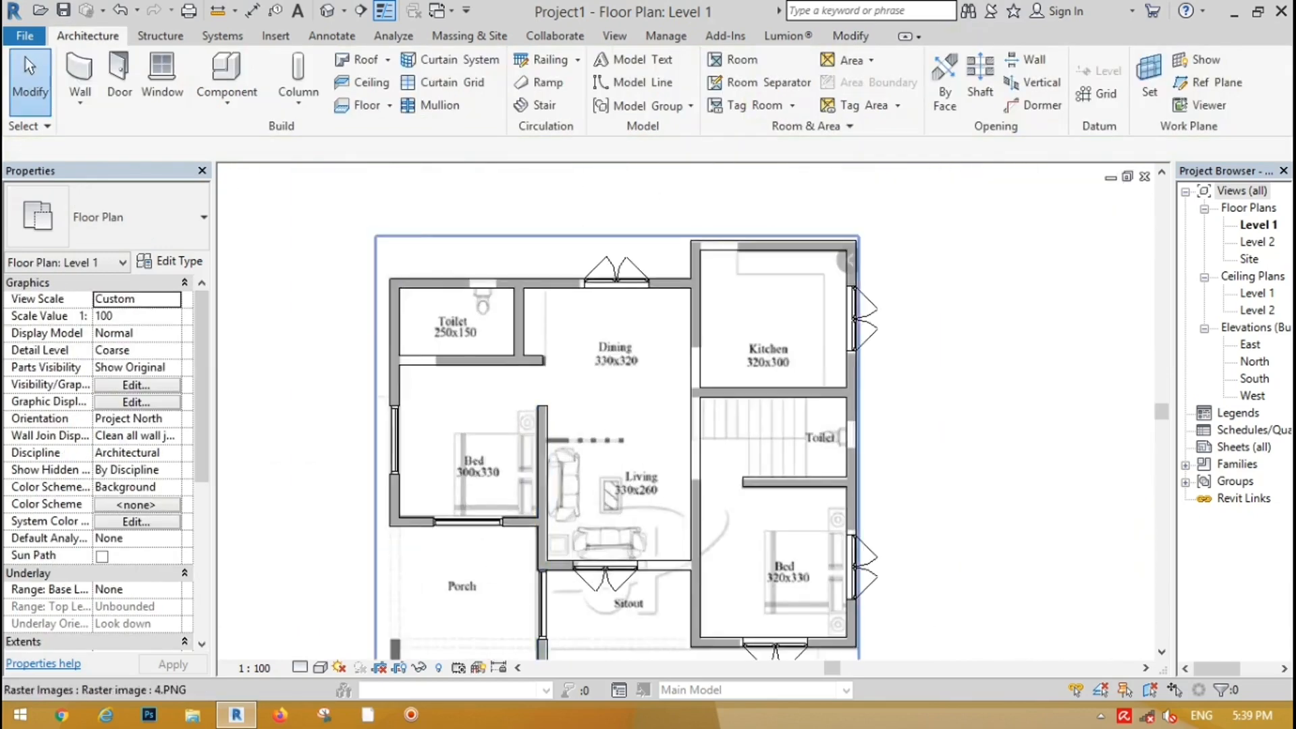
{"action": "scroll", "coordinate": [641, 472], "scroll_direction": "up", "scroll_amount": 2}
{"action": "left_click", "coordinate": [607, 430]}
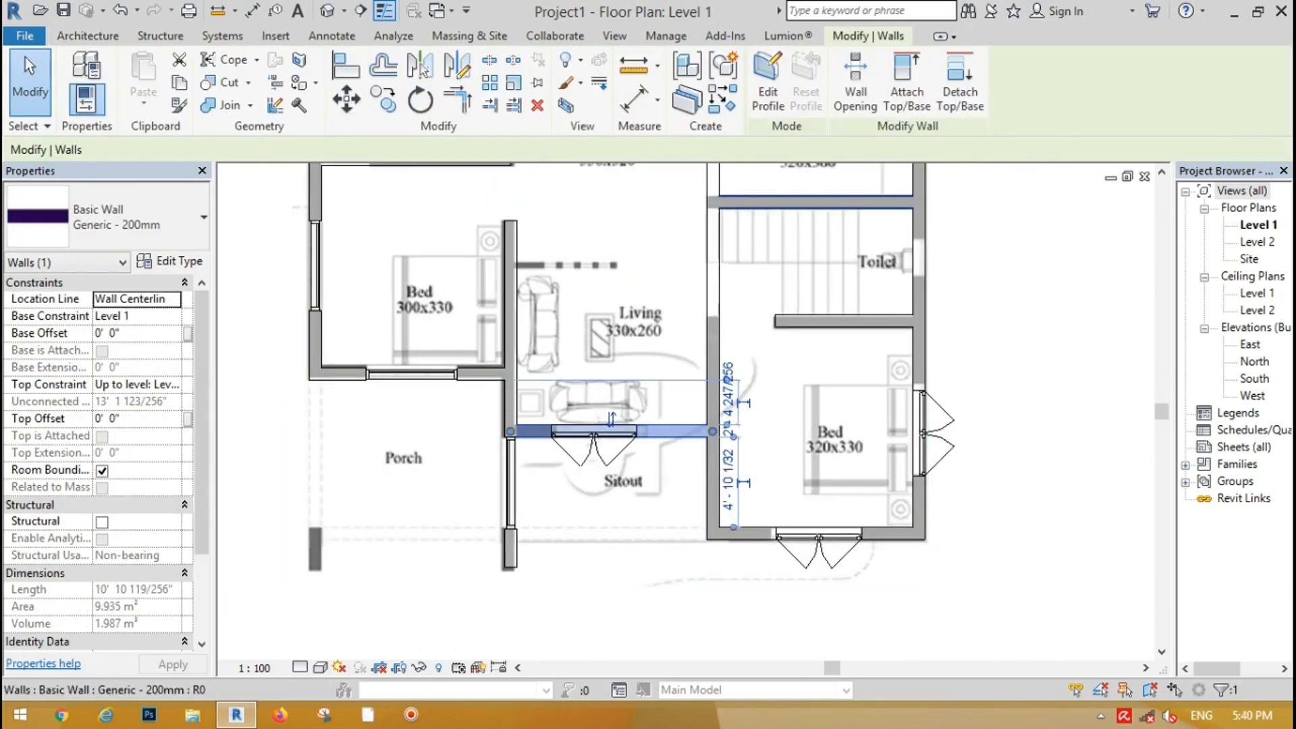
{"action": "left_click", "coordinate": [855, 80]}
{"action": "scroll", "coordinate": [675, 444], "scroll_direction": "up", "scroll_amount": 3}
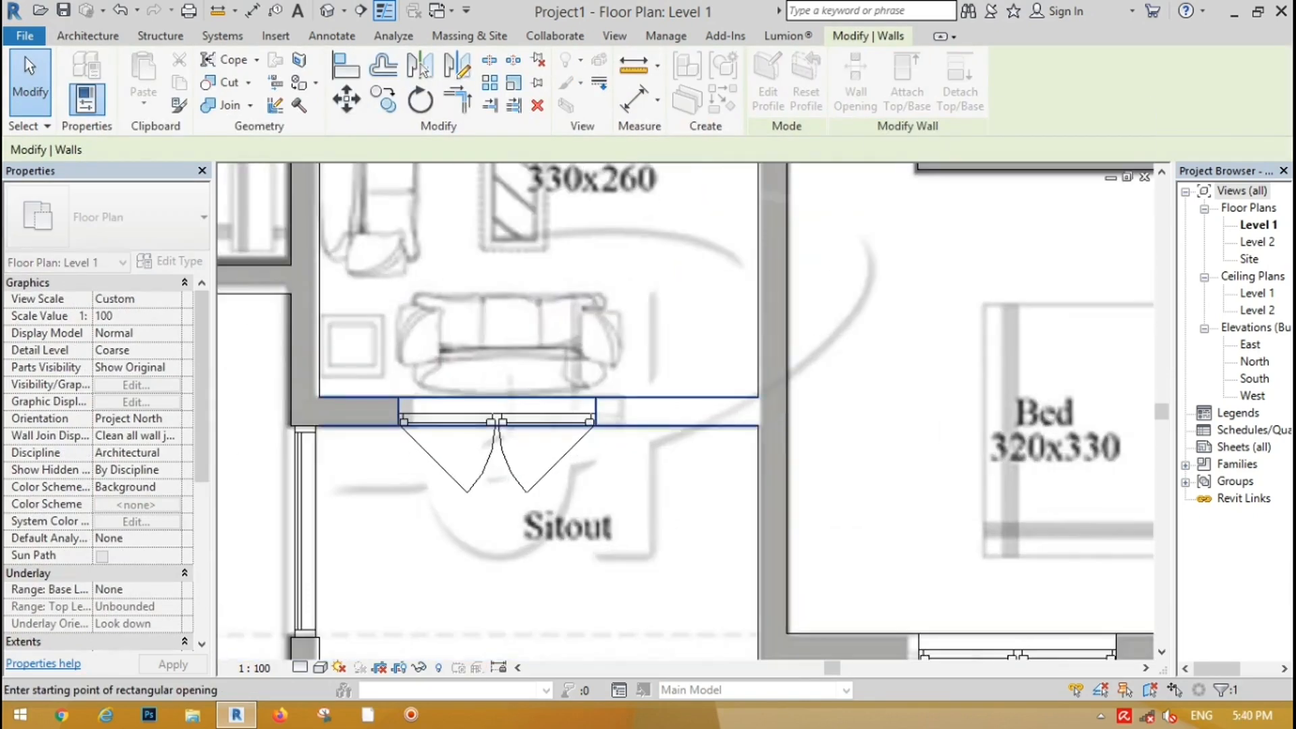
{"action": "left_click", "coordinate": [757, 413]}
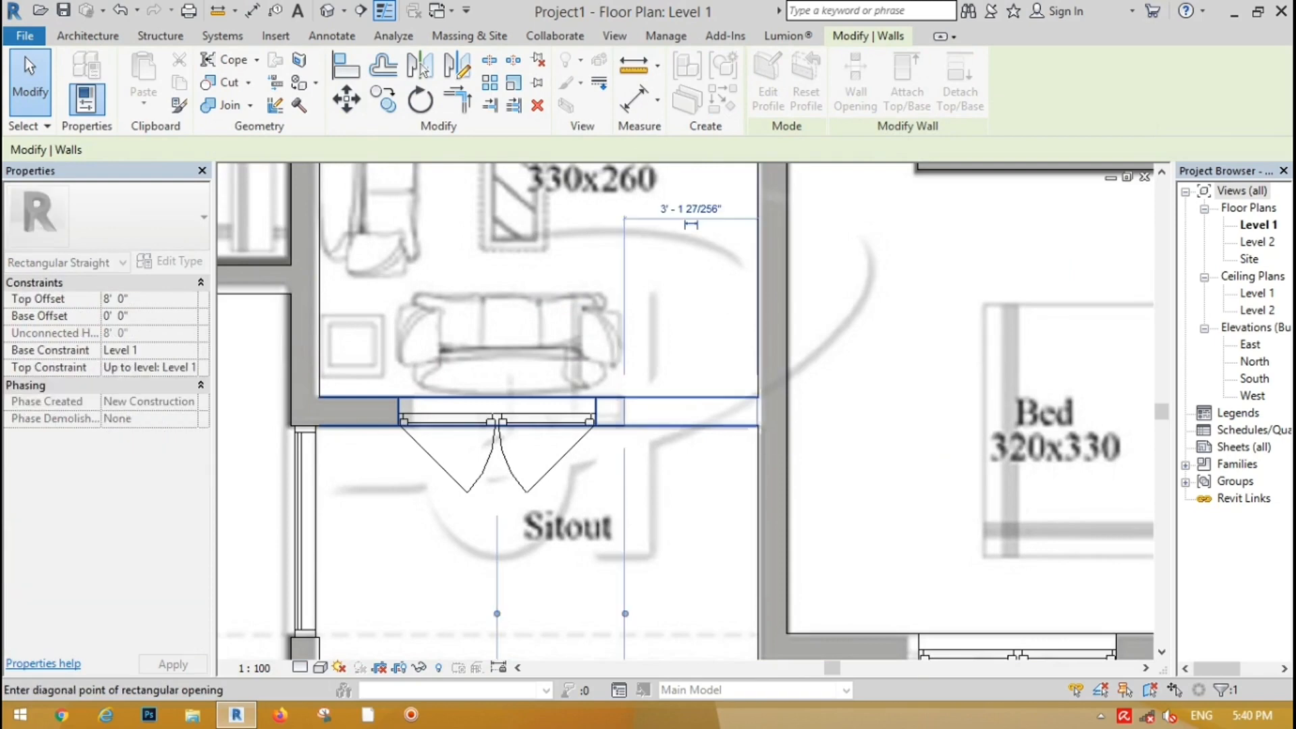
{"action": "left_click", "coordinate": [623, 427]}
{"action": "scroll", "coordinate": [668, 447], "scroll_direction": "down", "scroll_amount": 3}
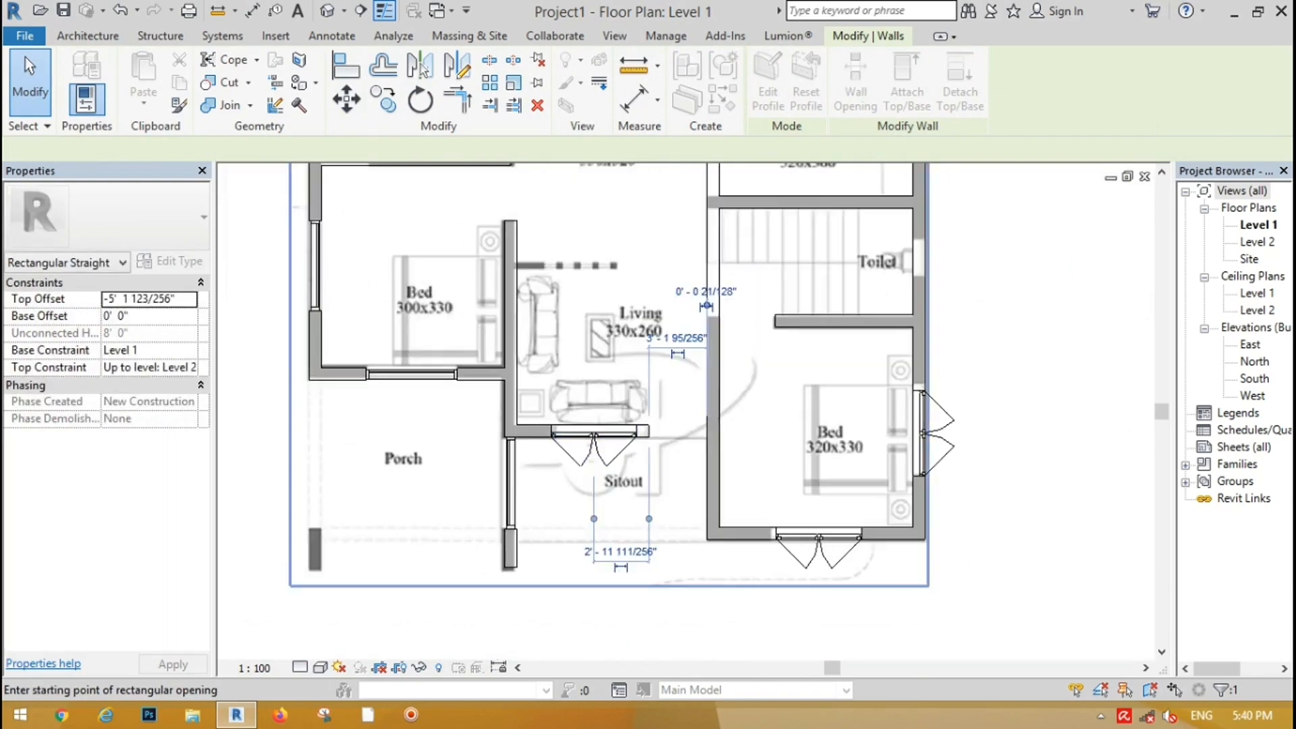
{"action": "scroll", "coordinate": [569, 580], "scroll_direction": "down", "scroll_amount": 2}
{"action": "key", "text": "Escape"}
Cut a rectangular opening about 2'-7" wide in the toilet-bedroom wall at the outer-wall end, unjoining the conflicting elements.
{"action": "scroll", "coordinate": [477, 365], "scroll_direction": "up", "scroll_amount": 3}
{"action": "left_click", "coordinate": [478, 371]}
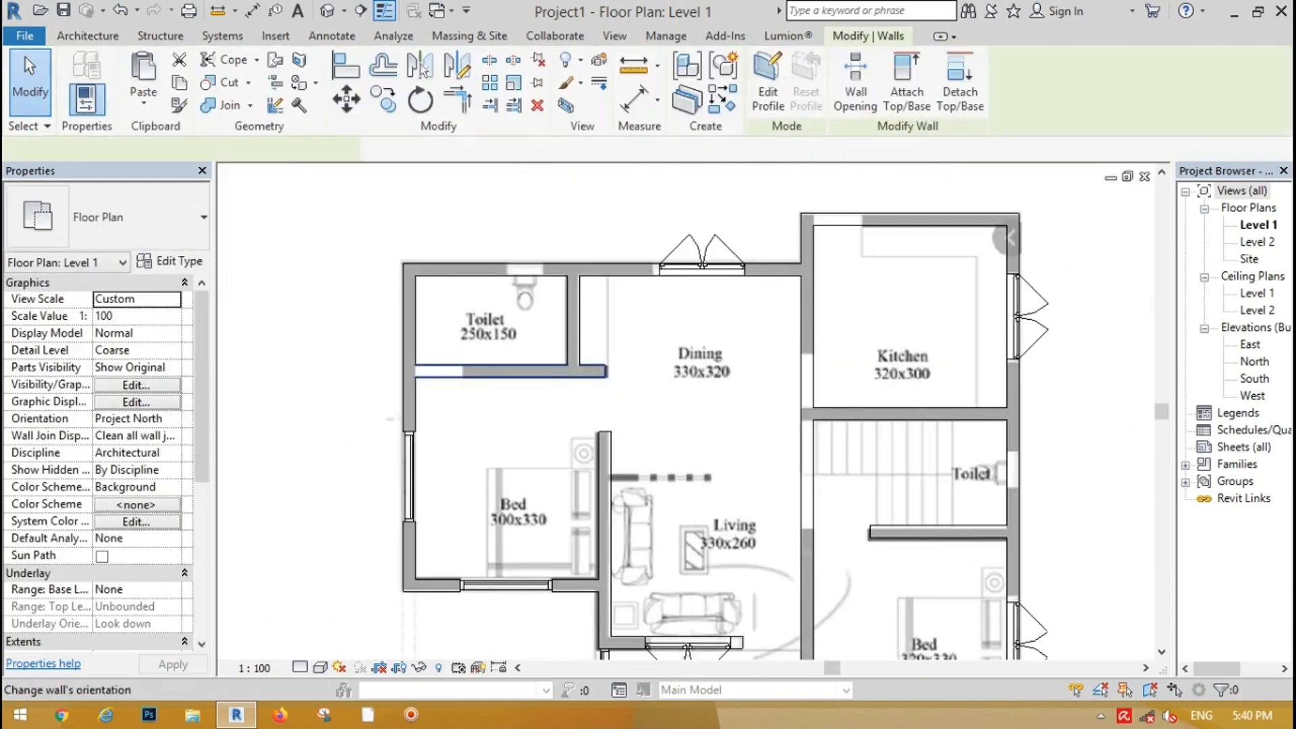
{"action": "left_click", "coordinate": [855, 78]}
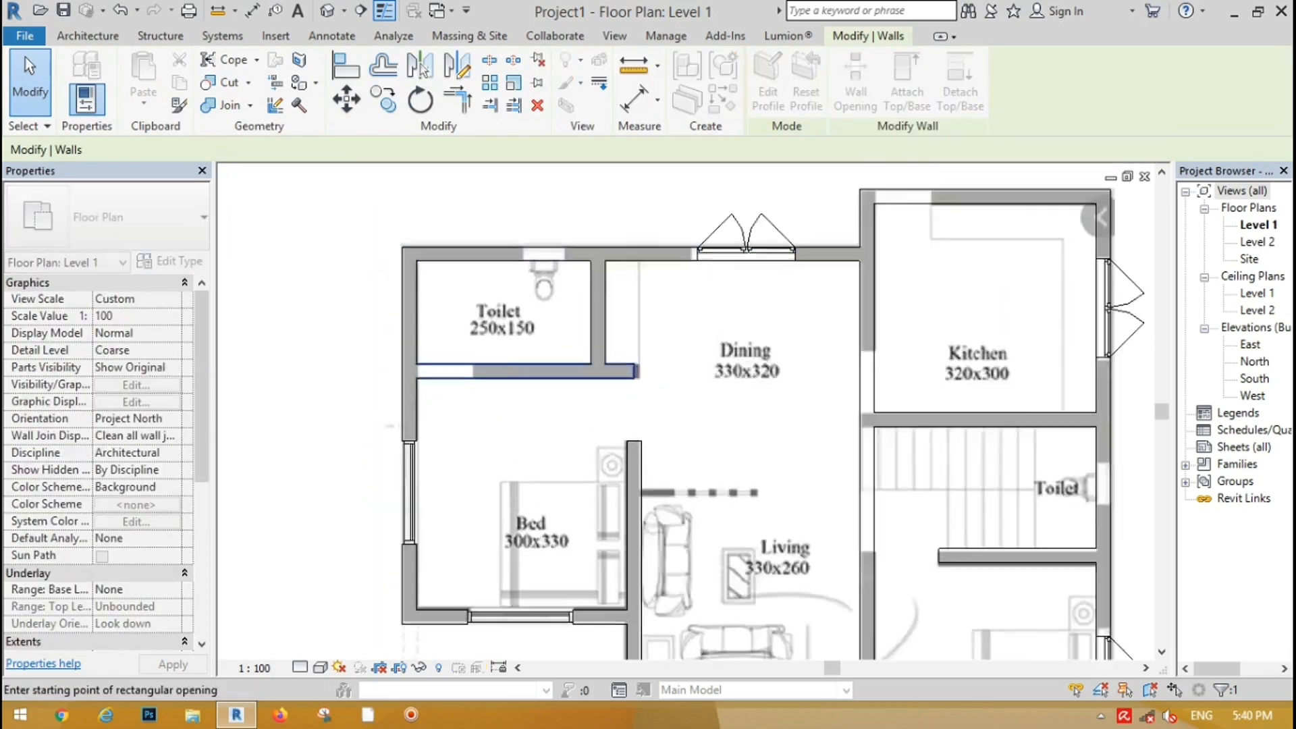
{"action": "scroll", "coordinate": [409, 373], "scroll_direction": "up", "scroll_amount": 5}
{"action": "left_click", "coordinate": [442, 385]}
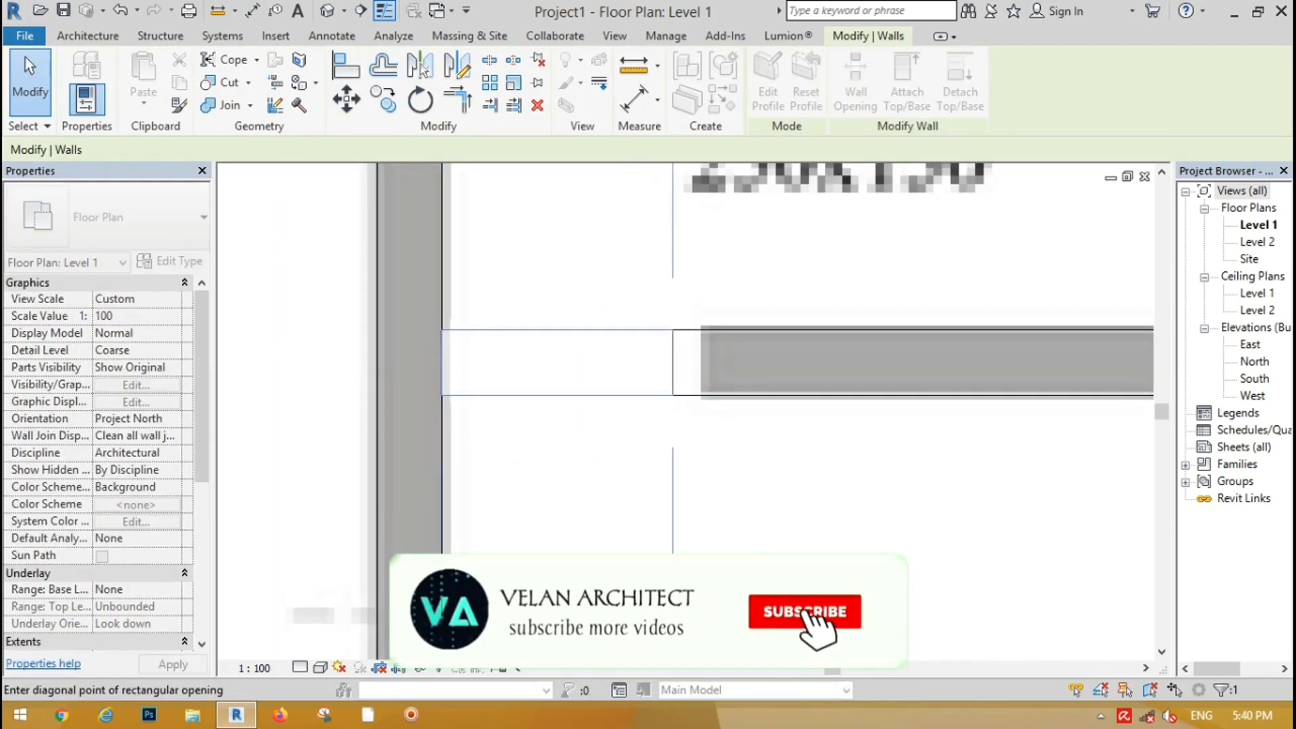
{"action": "left_click", "coordinate": [702, 364]}
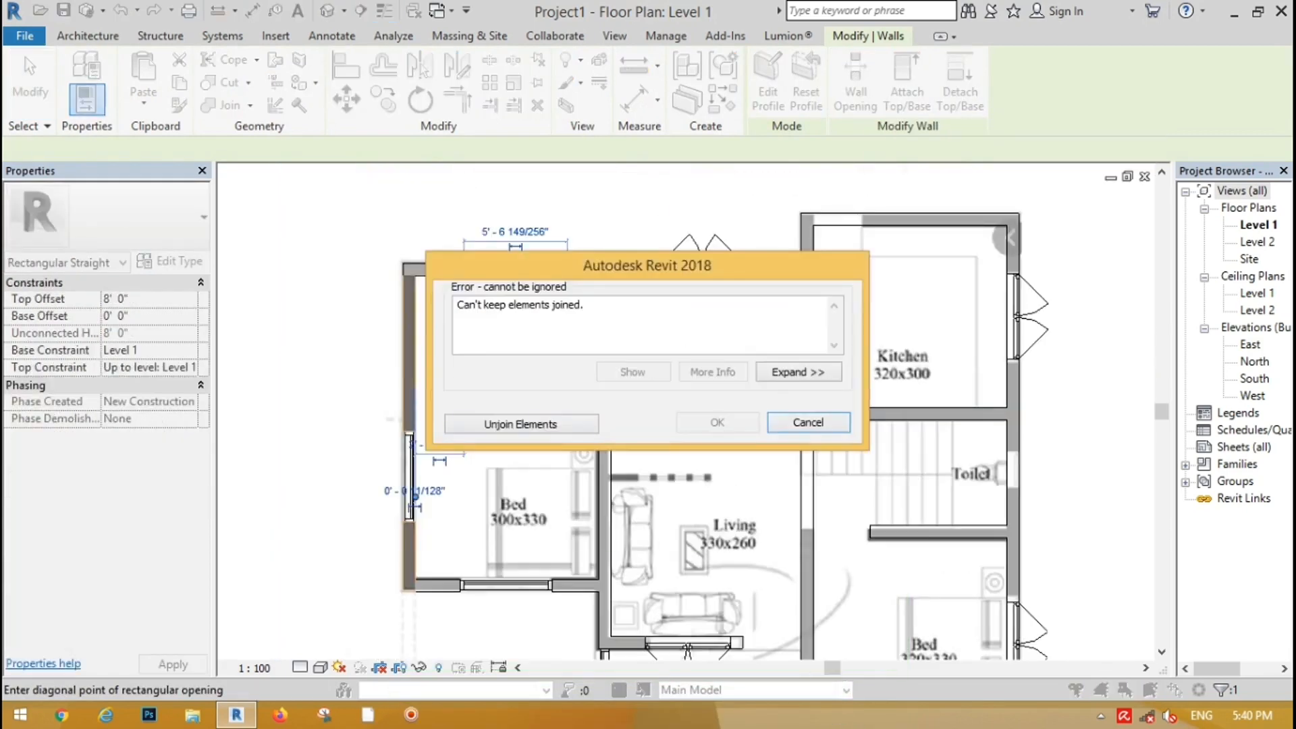
{"action": "left_click", "coordinate": [521, 424]}
{"action": "scroll", "coordinate": [514, 341], "scroll_direction": "down", "scroll_amount": 3}
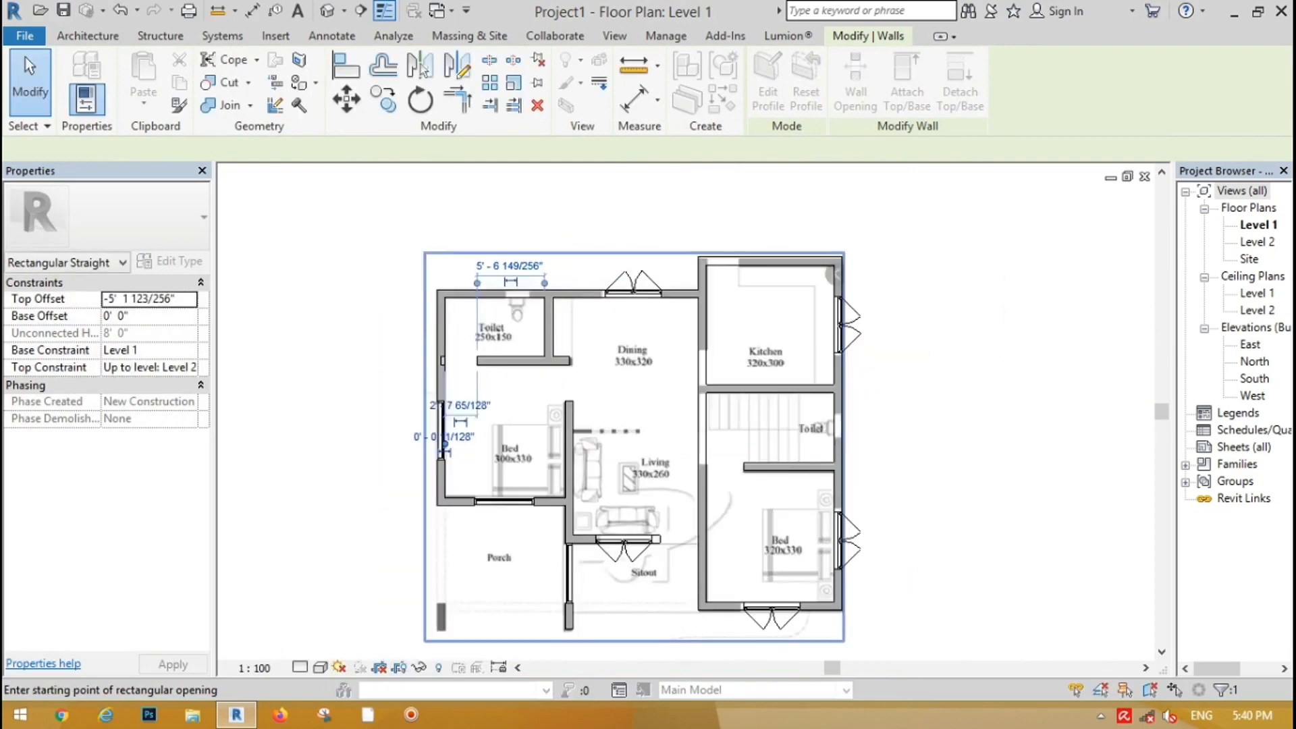
{"action": "scroll", "coordinate": [751, 432], "scroll_direction": "up", "scroll_amount": 1}
{"action": "scroll", "coordinate": [544, 257], "scroll_direction": "down", "scroll_amount": 1}
{"action": "key", "text": "Escape"}
{"action": "key", "text": "Escape"}
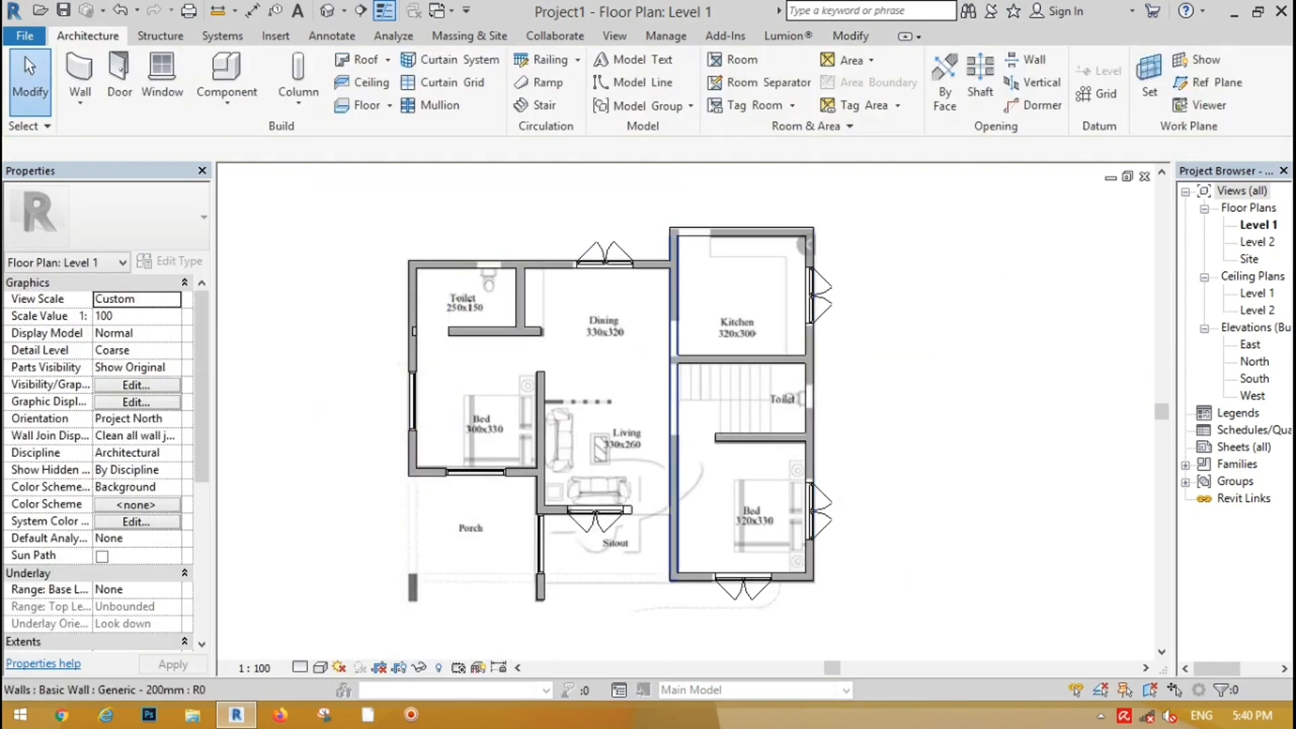
Cut a rectangular opening about 2'-11" wide in the dining-kitchen wall, from the plan's wall end to the kitchen-staircase wall.
{"action": "left_click", "coordinate": [672, 405]}
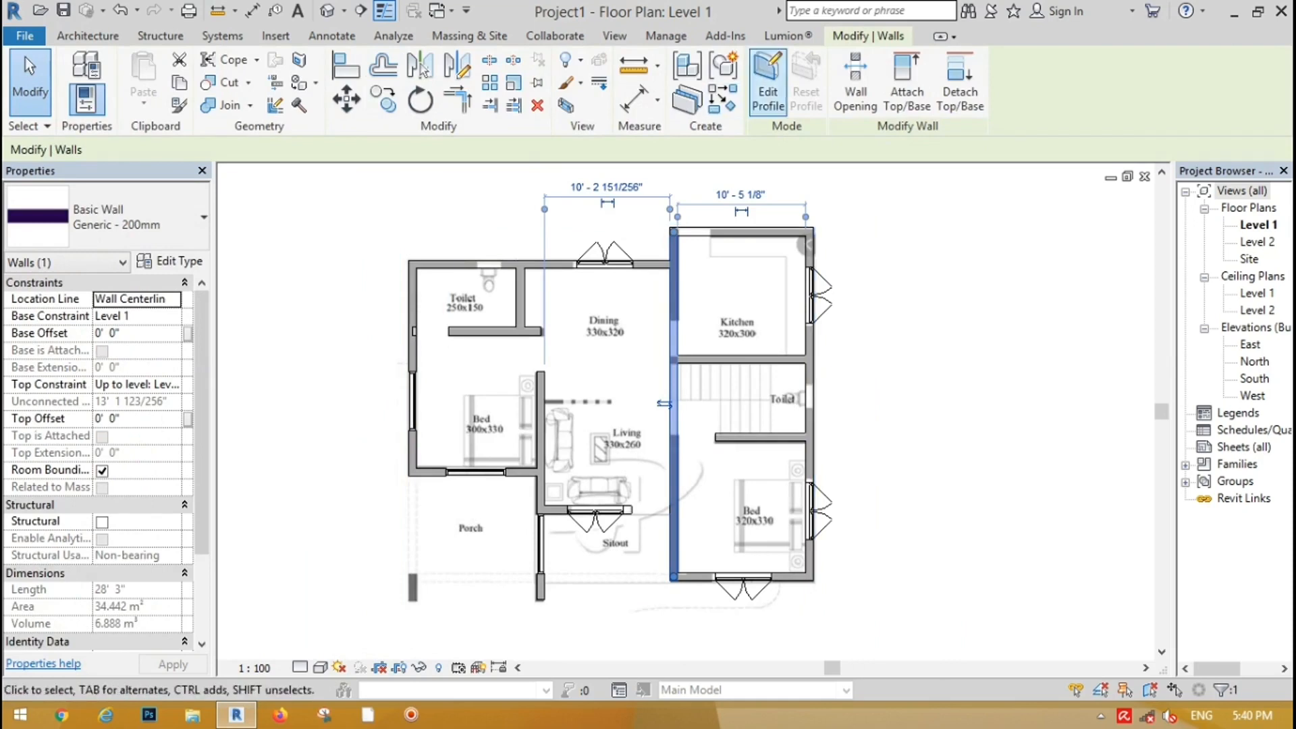
{"action": "left_click", "coordinate": [855, 75]}
{"action": "scroll", "coordinate": [673, 344], "scroll_direction": "up", "scroll_amount": 5}
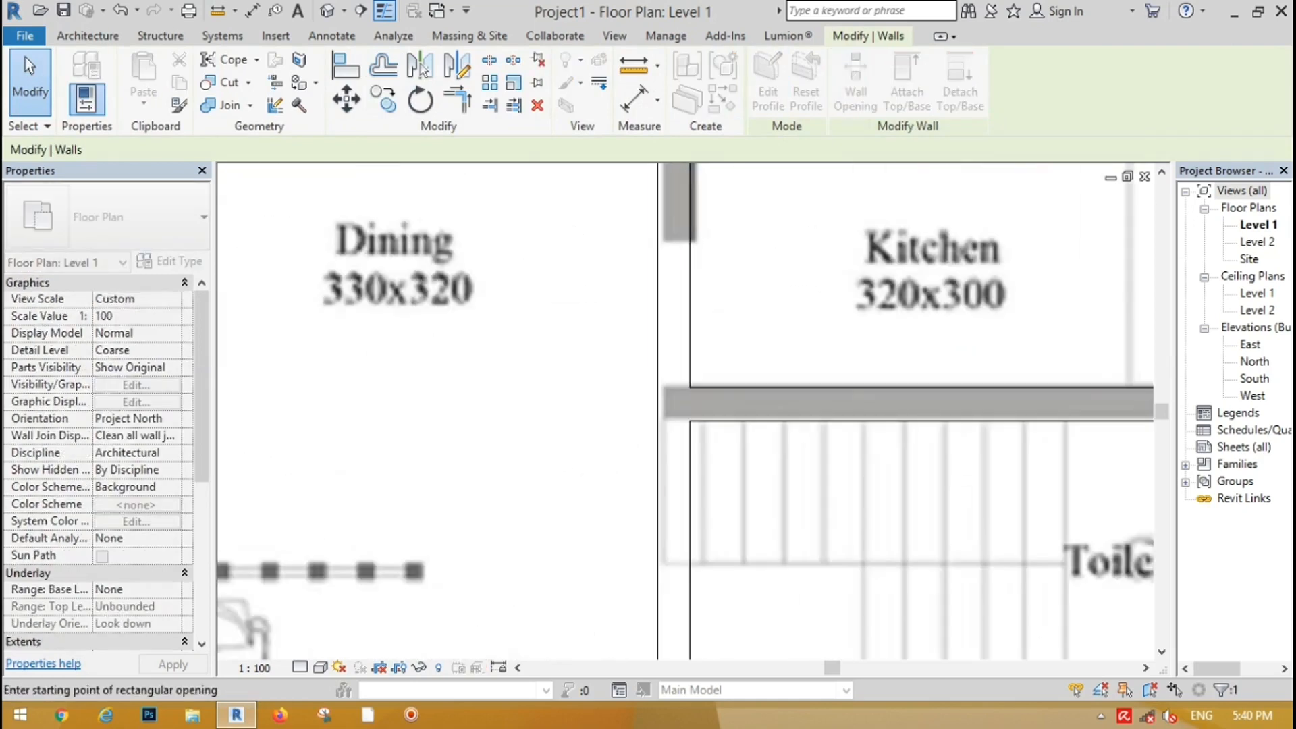
{"action": "left_click", "coordinate": [661, 241]}
{"action": "left_click", "coordinate": [689, 386]}
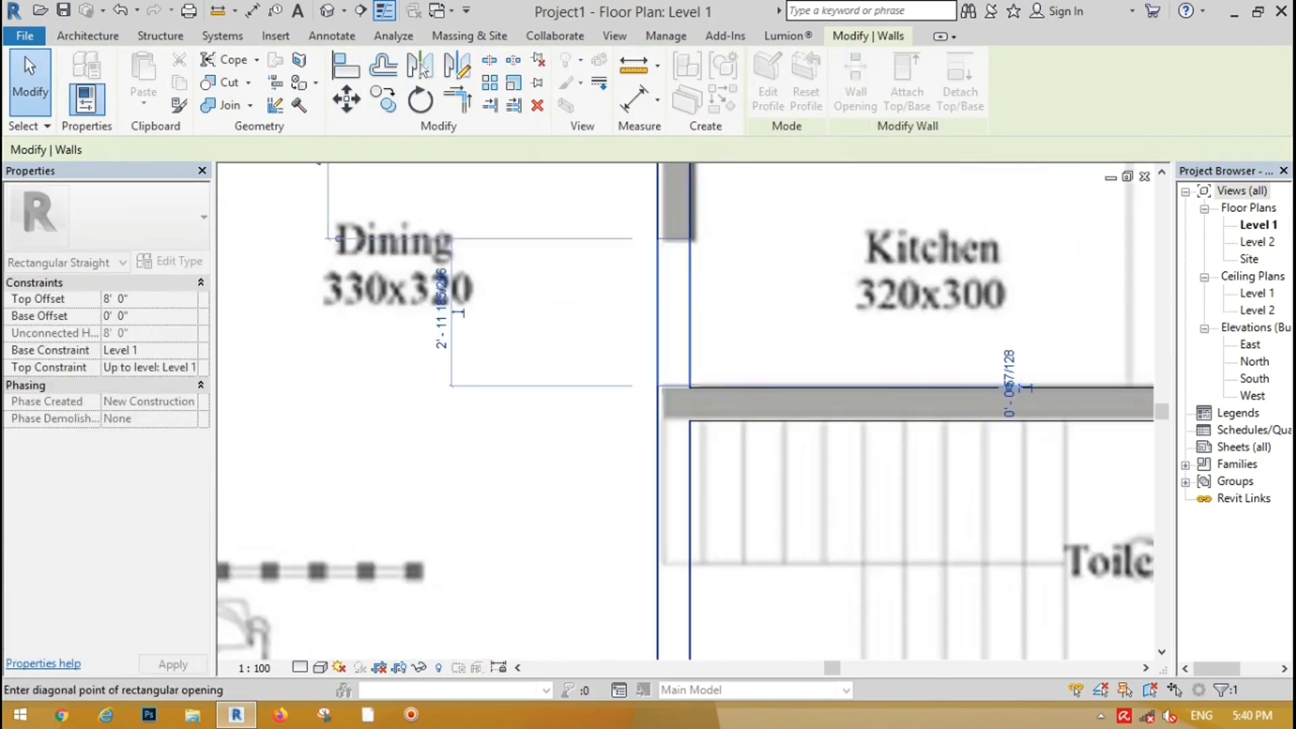
{"action": "scroll", "coordinate": [674, 344], "scroll_direction": "down", "scroll_amount": 5}
Cut a rectangular opening about 5'-10" wide in the same wall between the living room and the staircase.
{"action": "scroll", "coordinate": [673, 380], "scroll_direction": "up", "scroll_amount": 5}
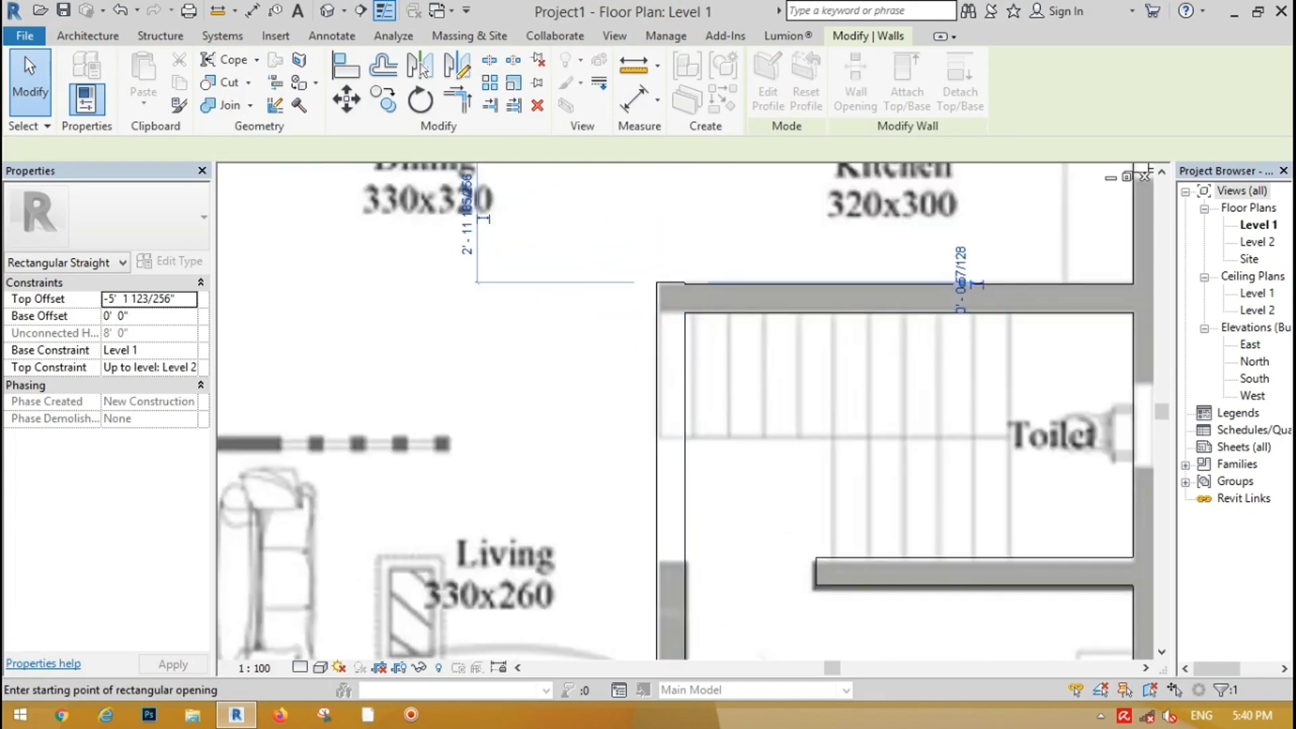
{"action": "left_click", "coordinate": [683, 312]}
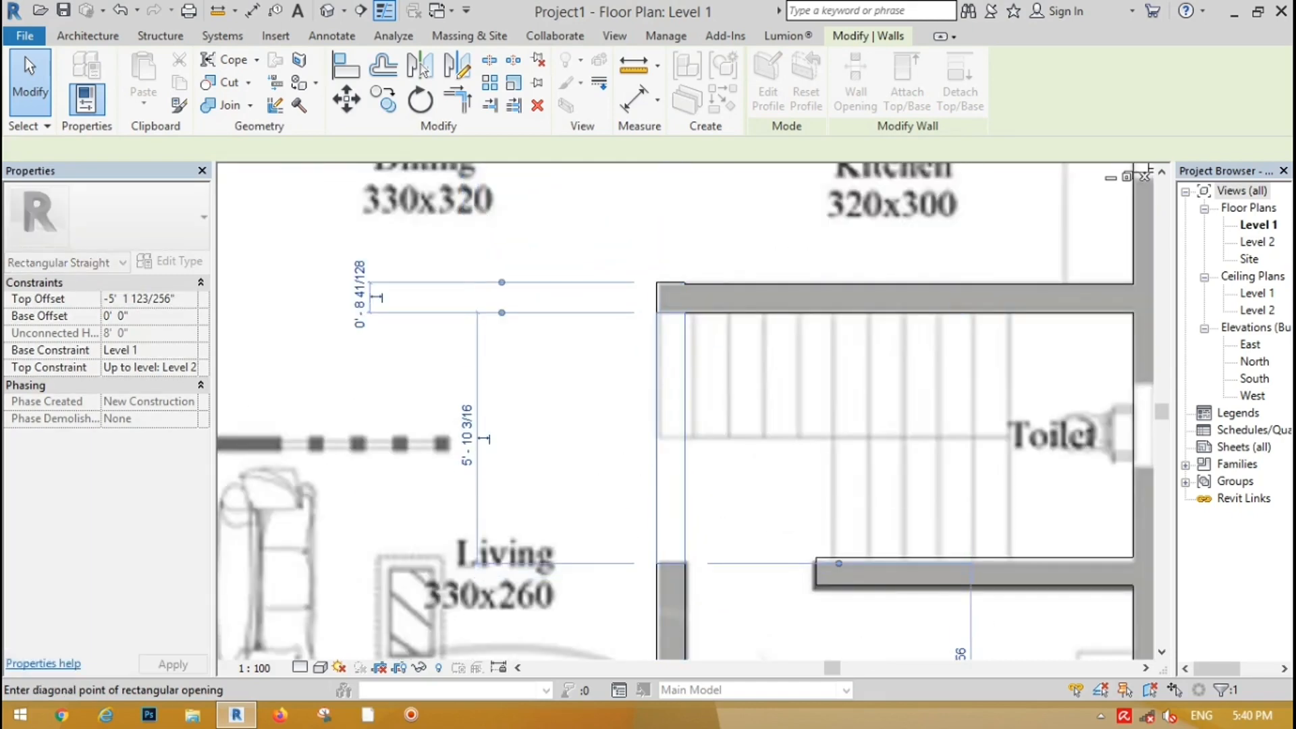
{"action": "scroll", "coordinate": [658, 482], "scroll_direction": "down", "scroll_amount": 2}
{"action": "key", "text": "Escape"}
{"action": "key", "text": "Escape"}
{"action": "scroll", "coordinate": [628, 424], "scroll_direction": "down", "scroll_amount": 5}
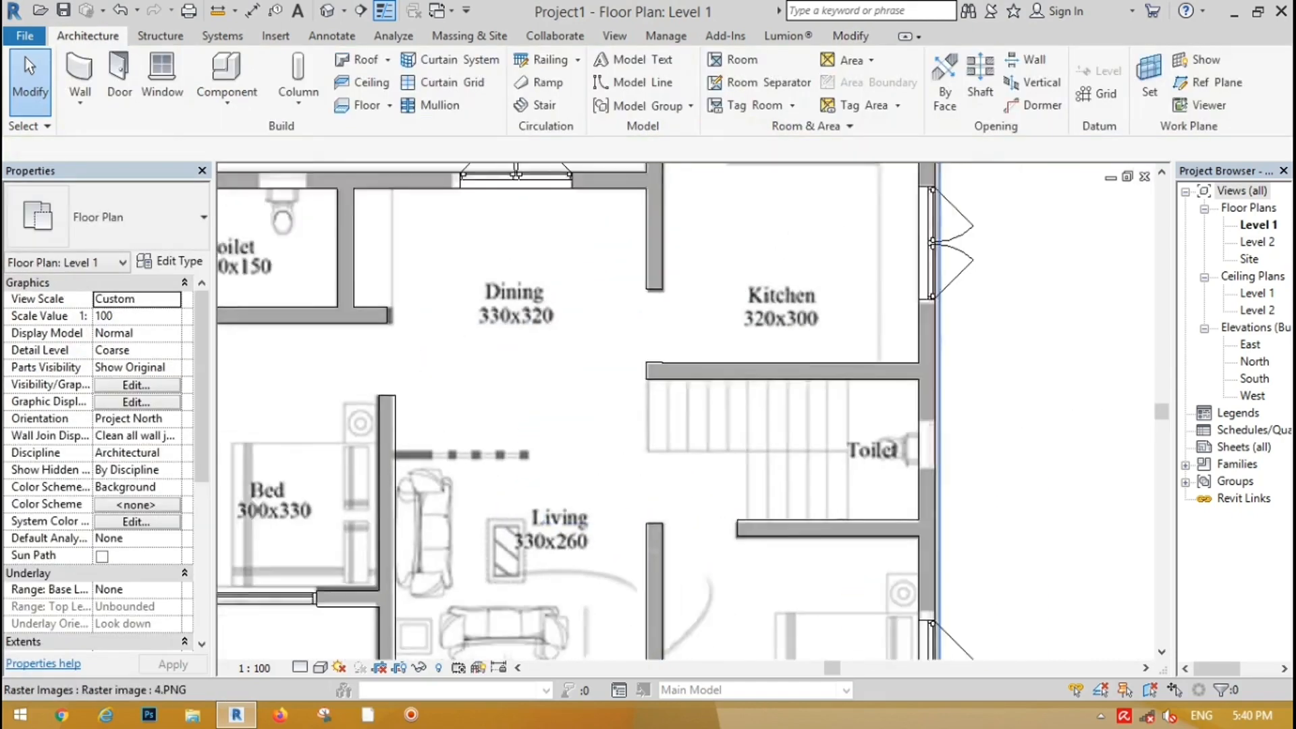
{"action": "scroll", "coordinate": [525, 538], "scroll_direction": "up", "scroll_amount": 6}
{"action": "scroll", "coordinate": [543, 441], "scroll_direction": "down", "scroll_amount": 7}
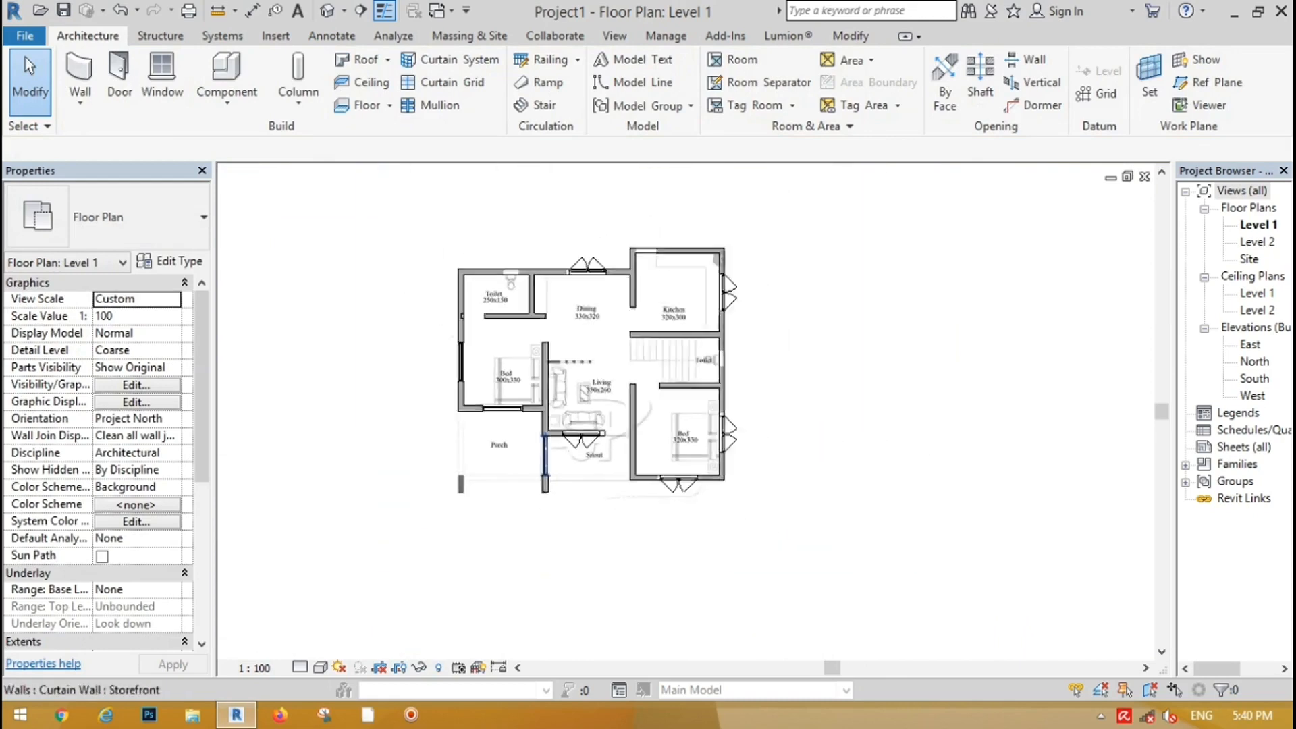
{"action": "scroll", "coordinate": [591, 399], "scroll_direction": "up", "scroll_amount": 3}
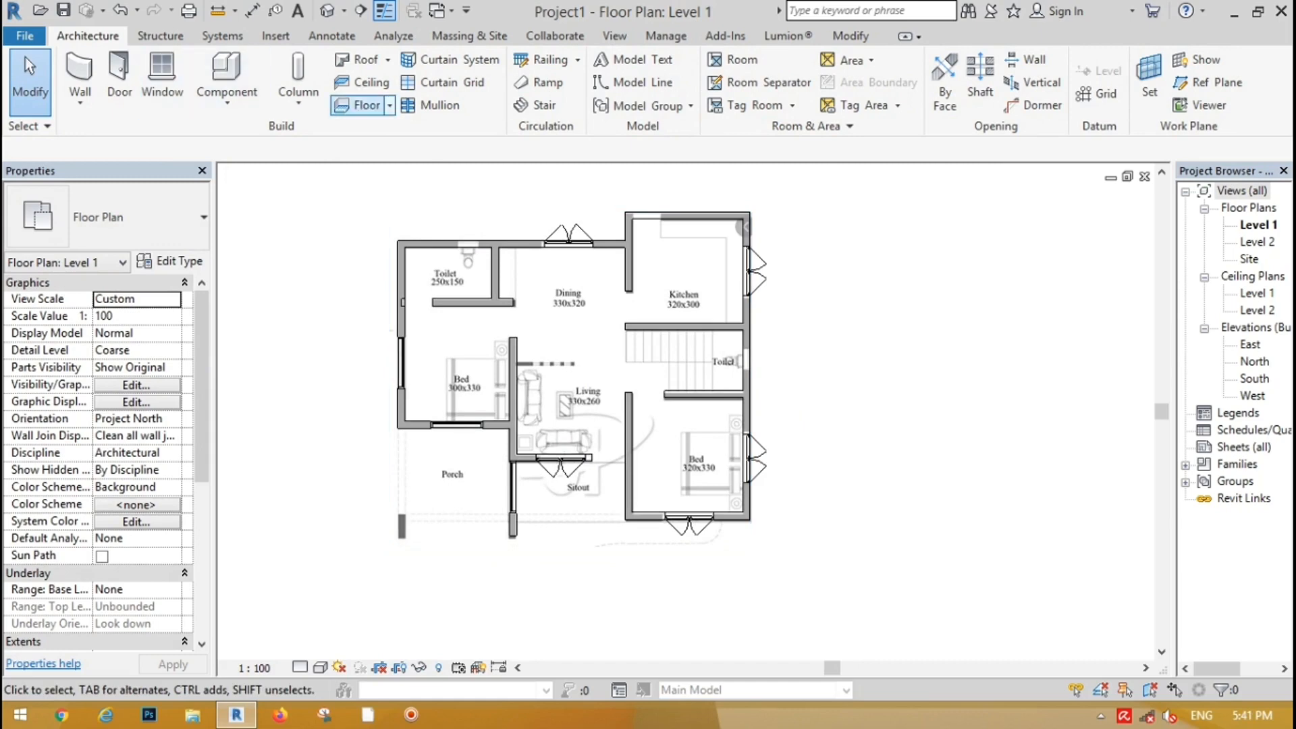
Start a Generic 150mm floor on Level 1 and assign Marble from the Autodesk stone materials to its structure layer.
{"action": "left_click", "coordinate": [358, 105]}
{"action": "left_click", "coordinate": [168, 260]}
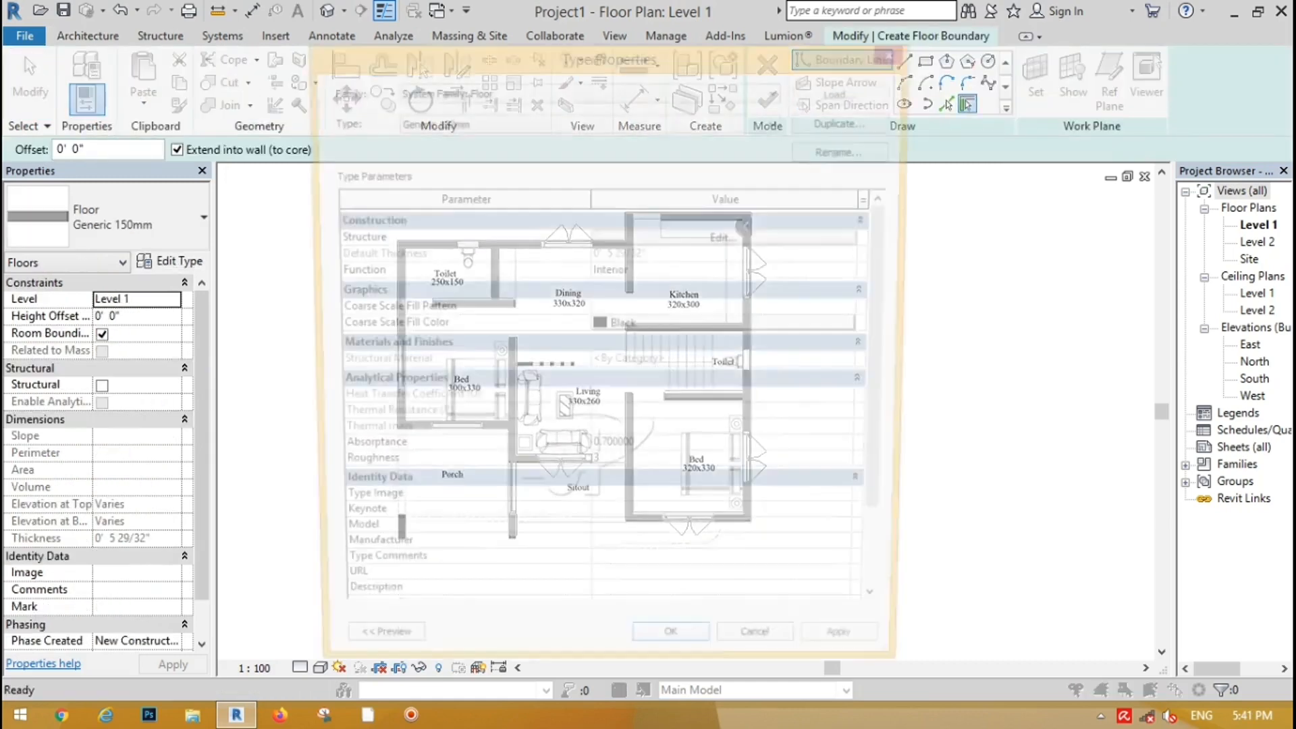
{"action": "left_click", "coordinate": [728, 238]}
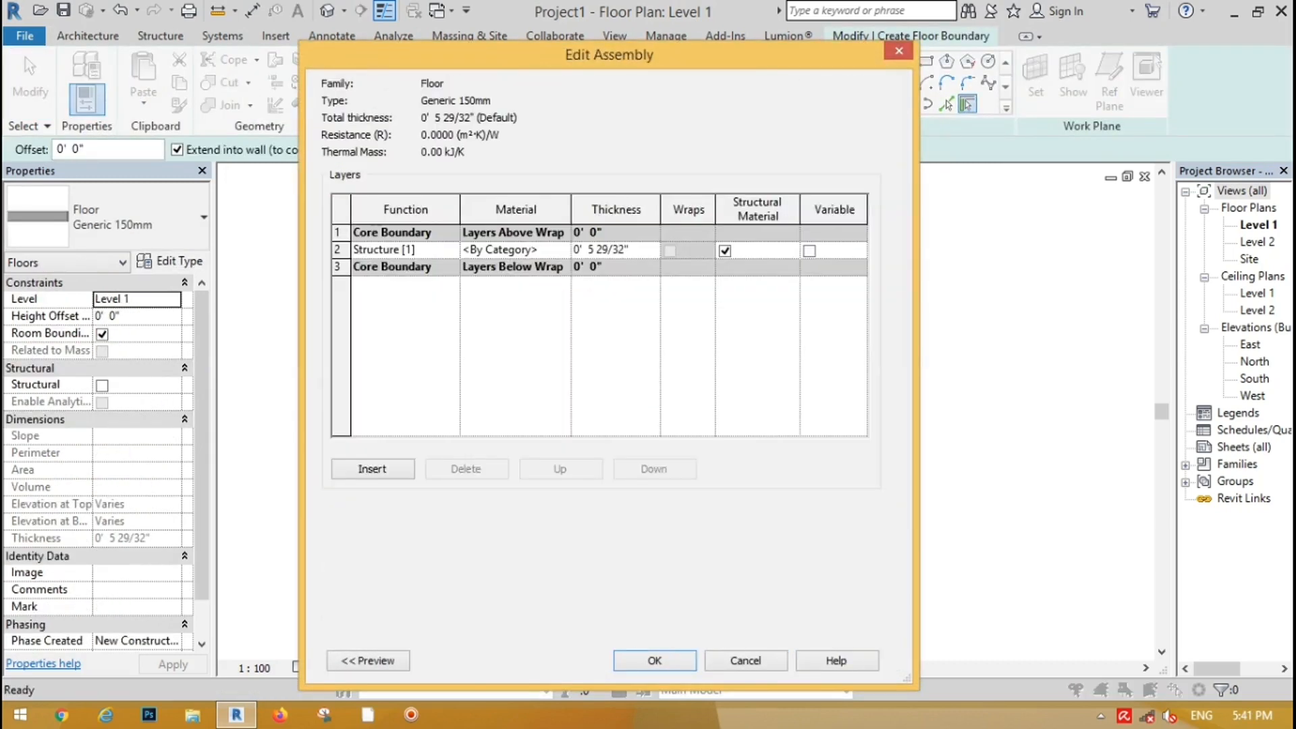
{"action": "left_click", "coordinate": [564, 249]}
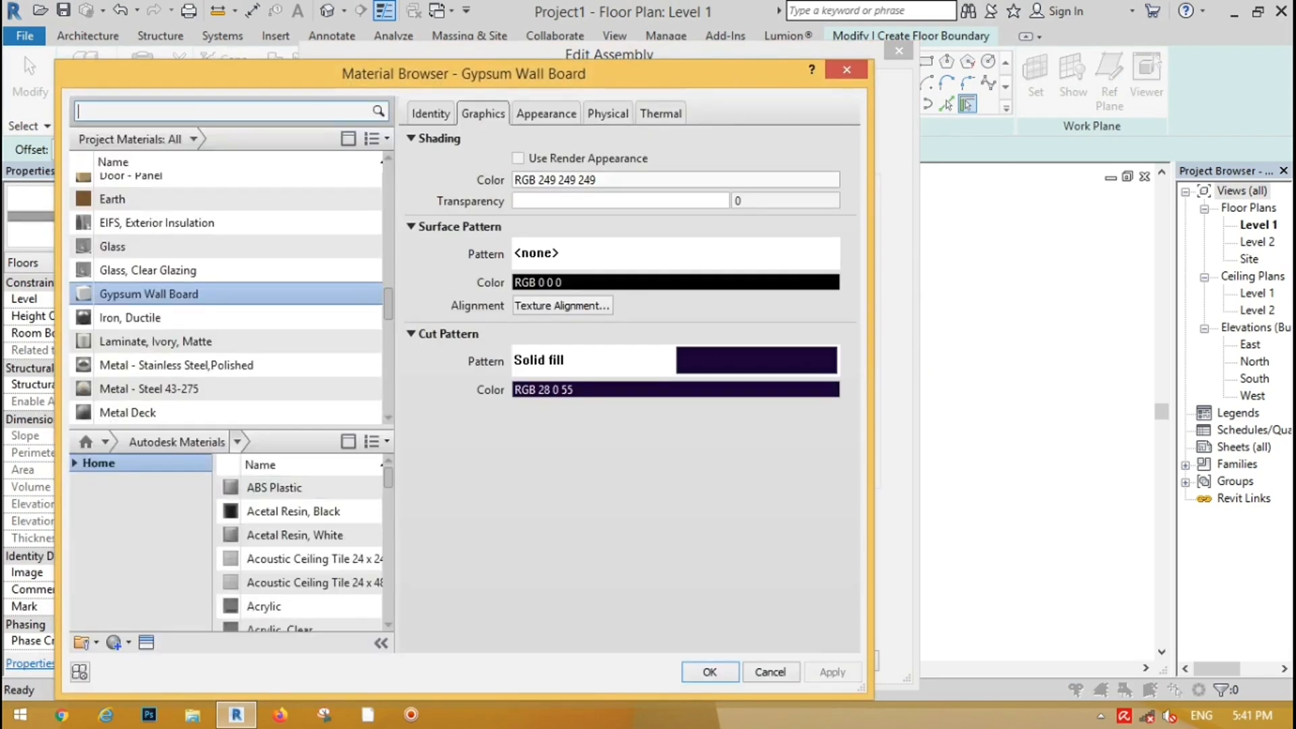
{"action": "left_click", "coordinate": [238, 442]}
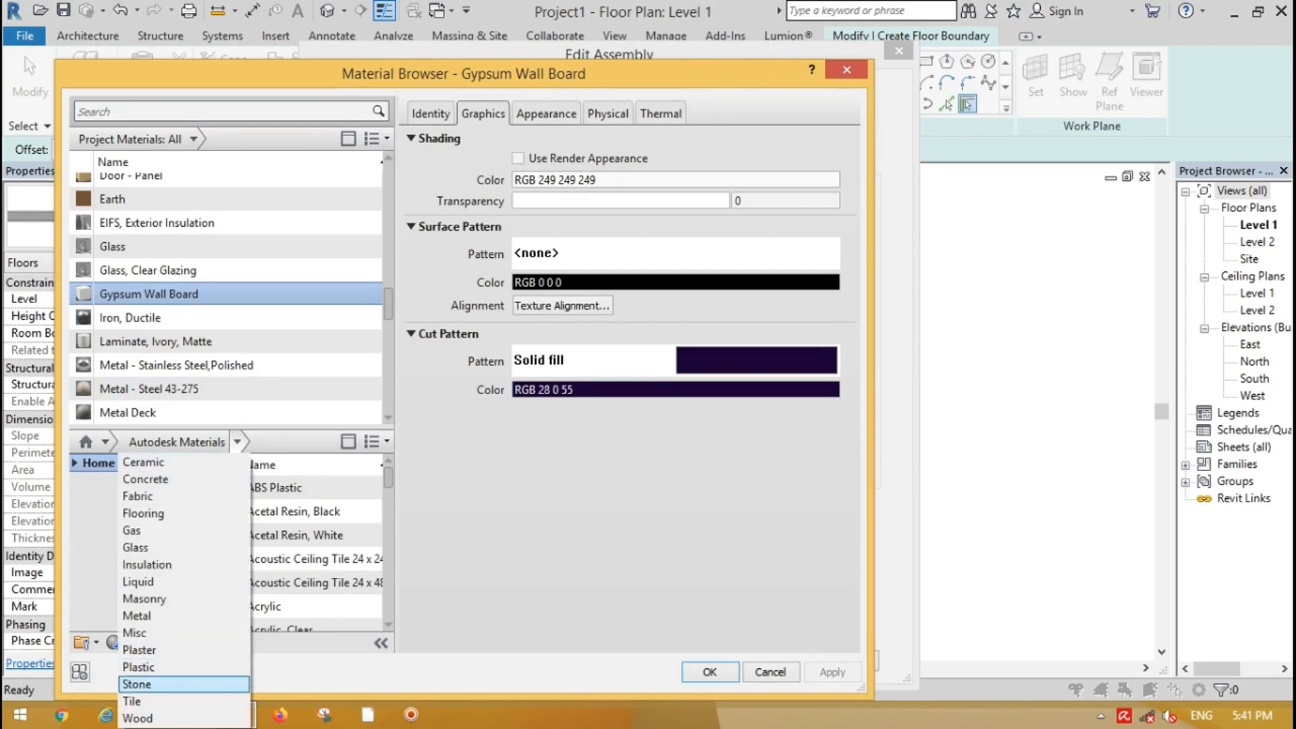
{"action": "left_click", "coordinate": [136, 683]}
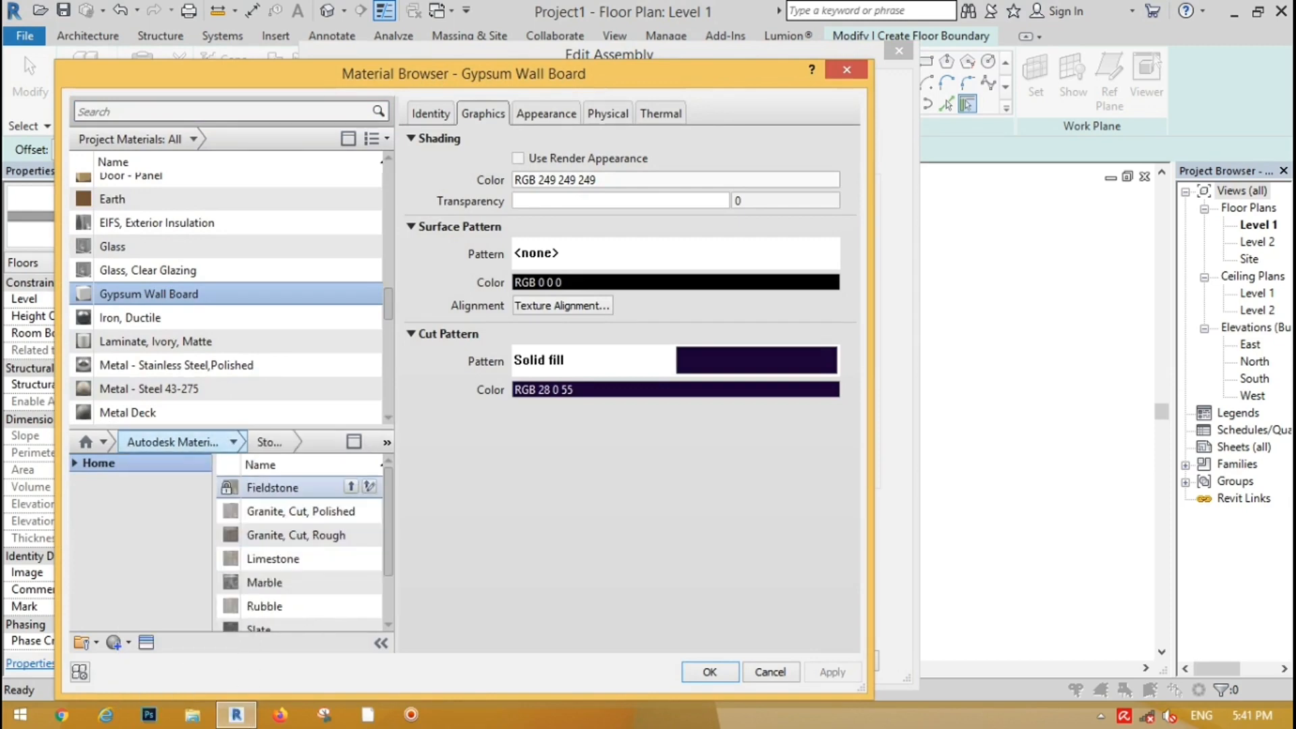
{"action": "scroll", "coordinate": [300, 547], "scroll_direction": "down", "scroll_amount": 2}
{"action": "scroll", "coordinate": [300, 546], "scroll_direction": "up", "scroll_amount": 2}
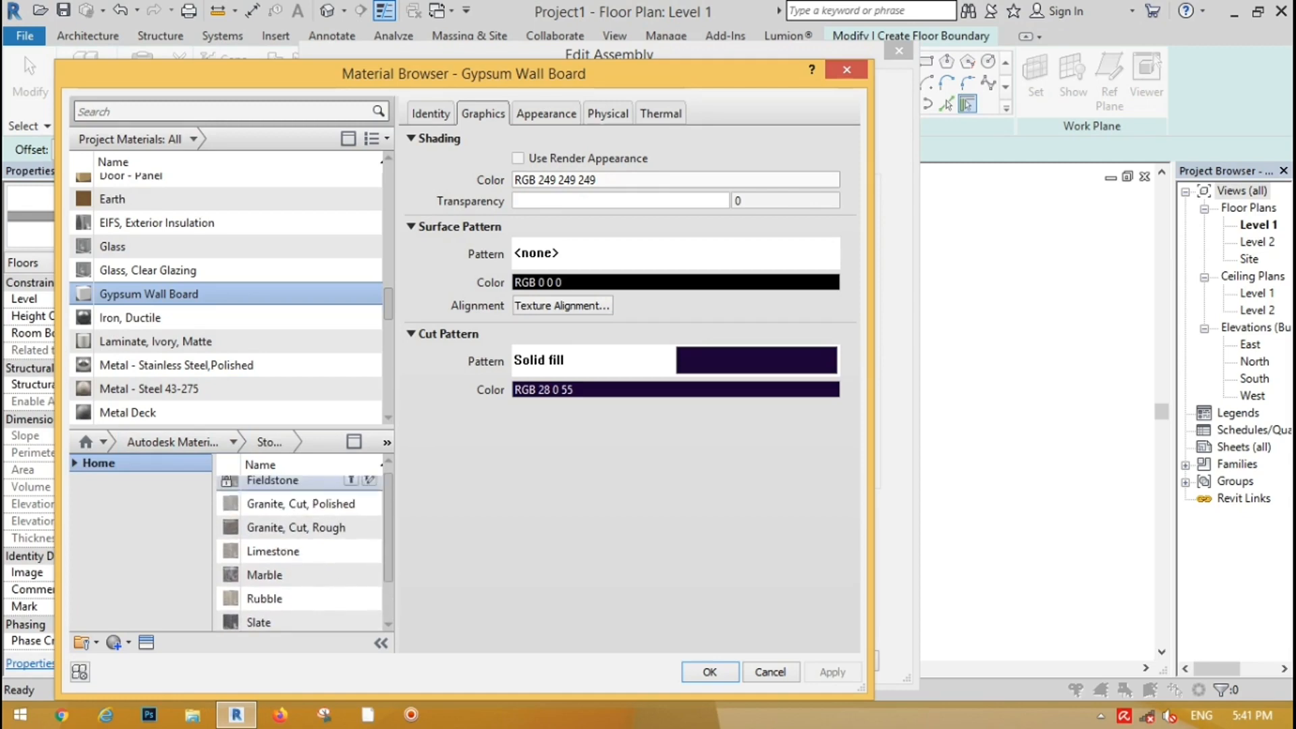
{"action": "left_click", "coordinate": [350, 573]}
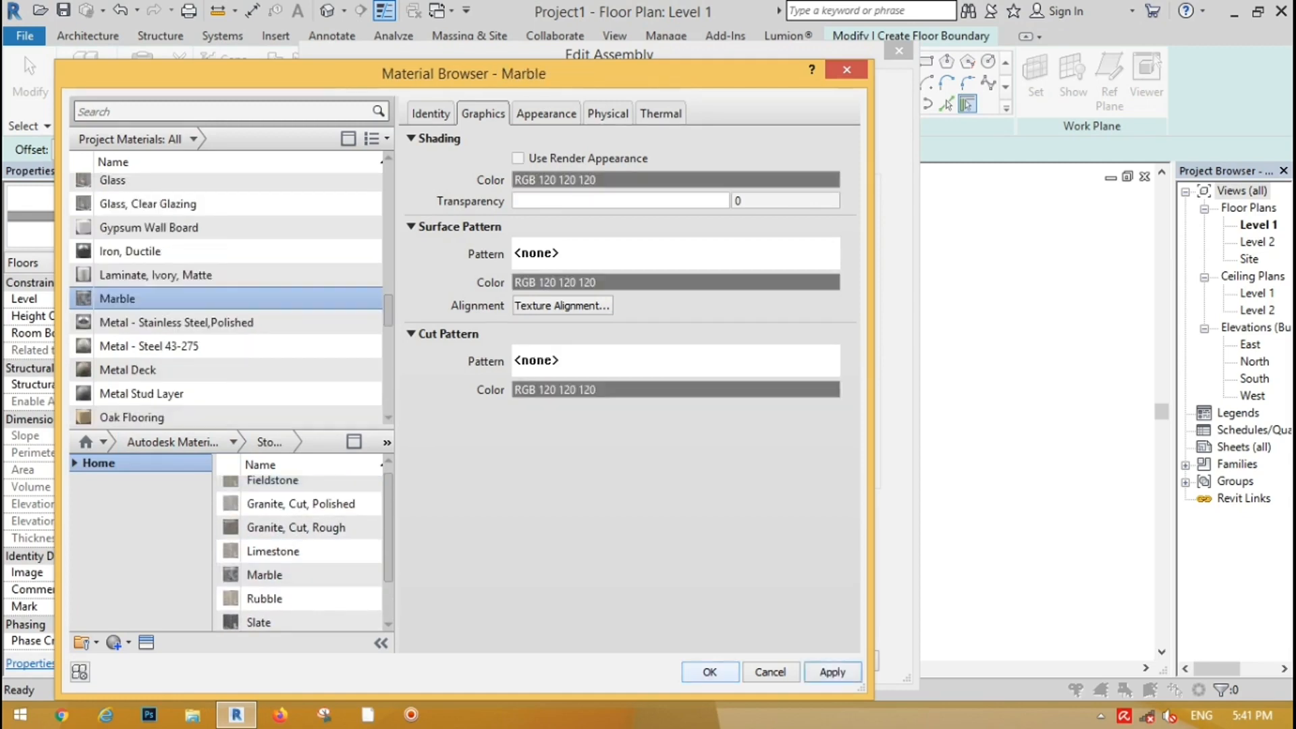
{"action": "left_click", "coordinate": [710, 672]}
{"action": "key", "text": "Return"}
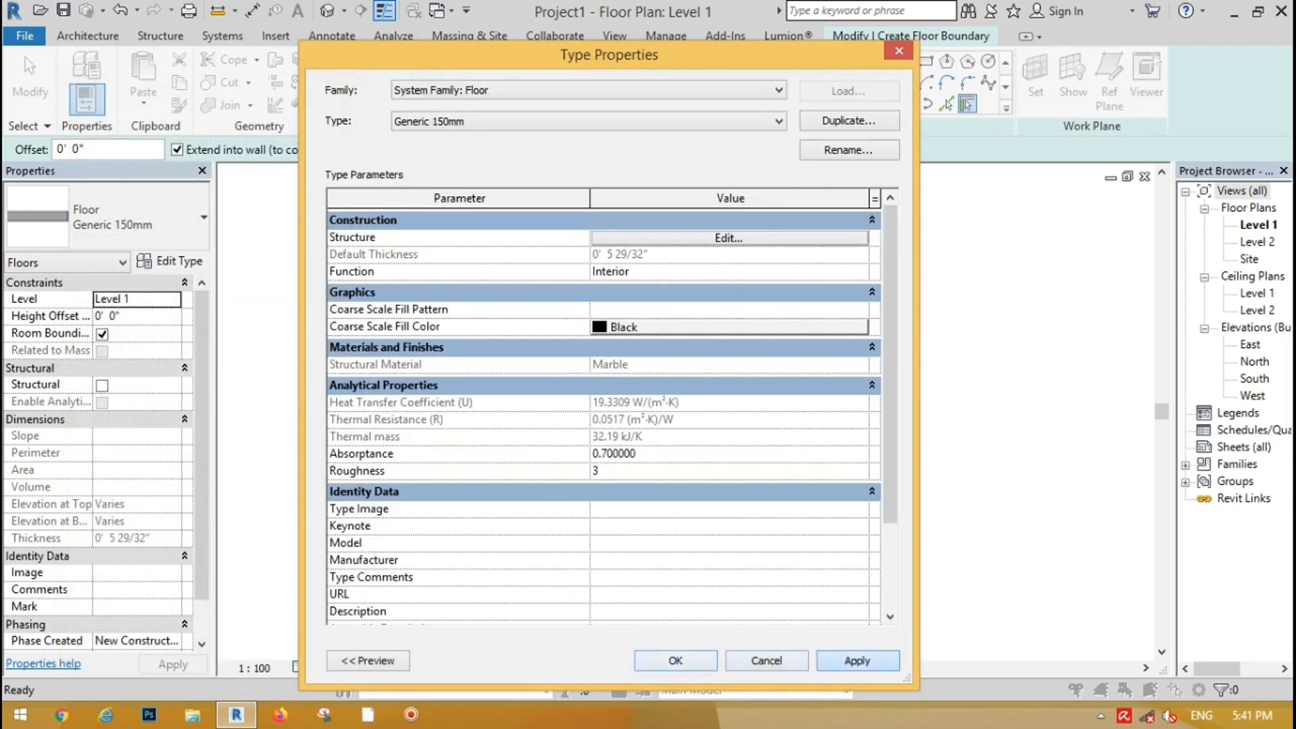
{"action": "key", "text": "Return"}
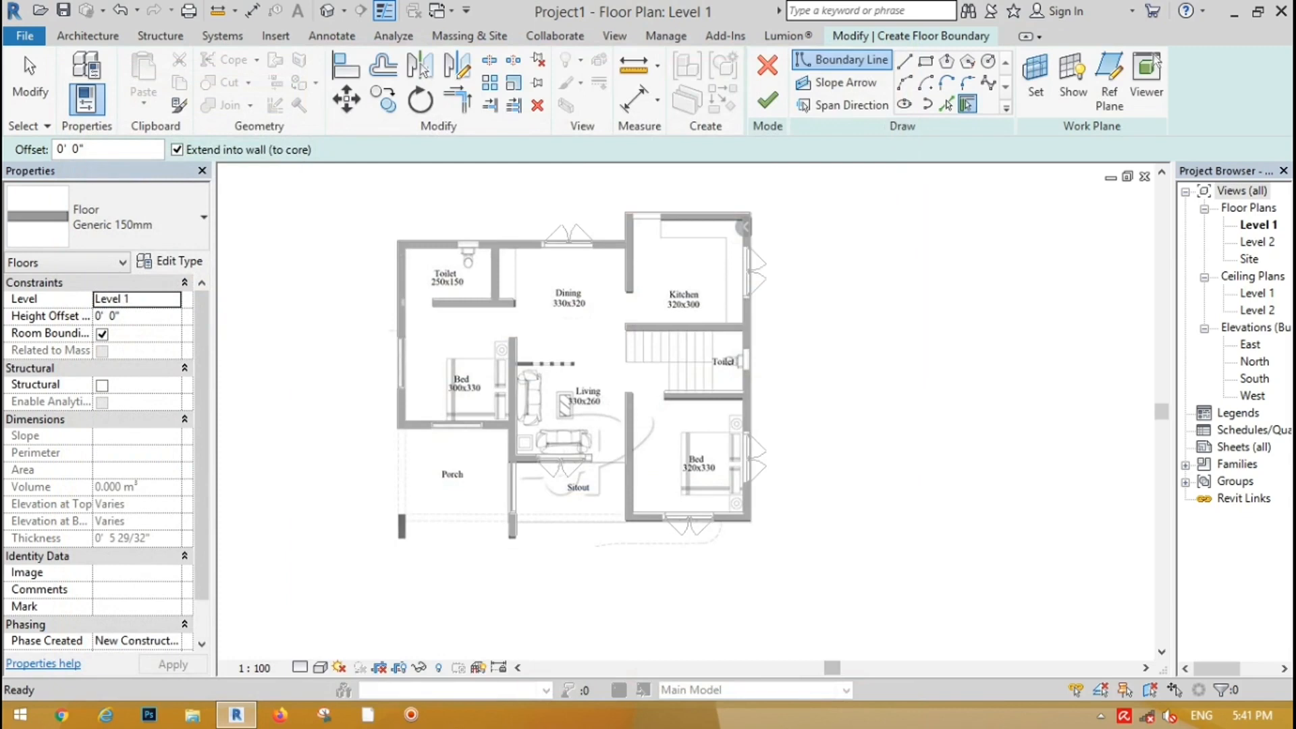
Sketch a rectangular floor boundary about 29'-1" deep around the house, from the kitchen's outer corner to the porch's opposite front corner.
{"action": "left_click", "coordinate": [926, 61]}
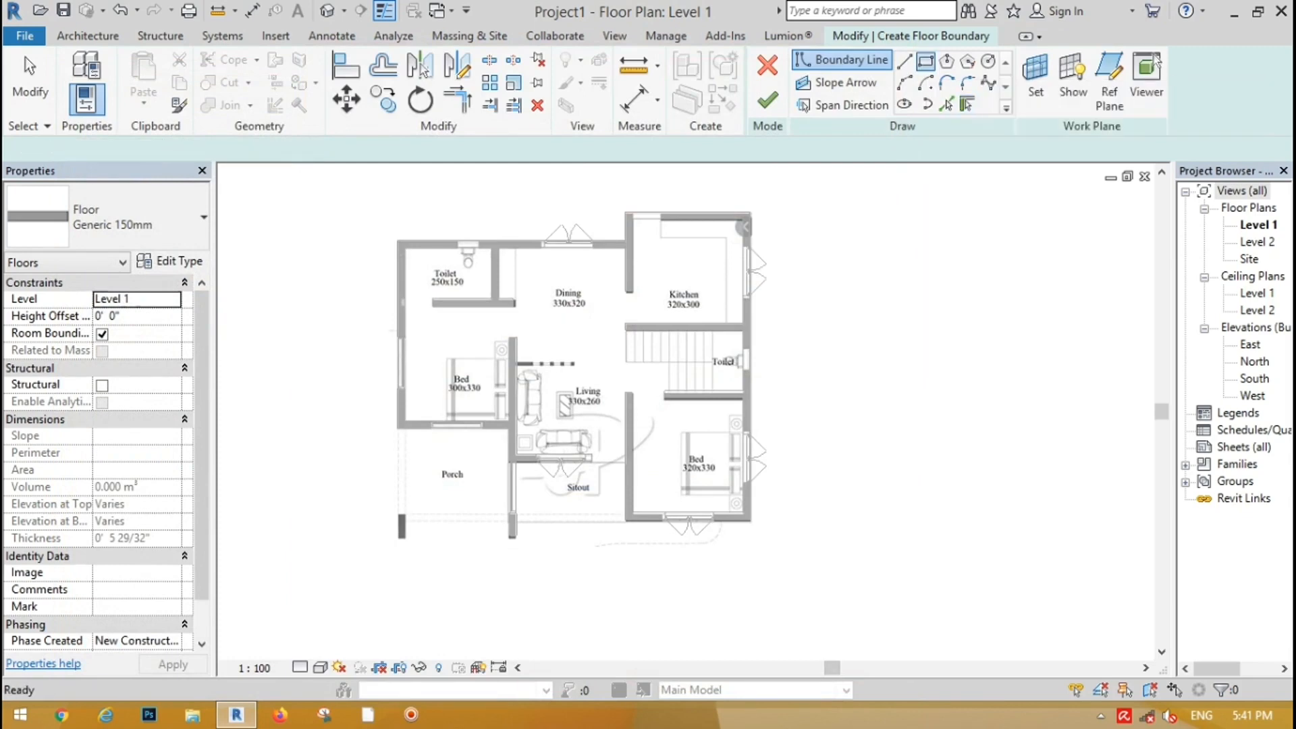
{"action": "scroll", "coordinate": [742, 220], "scroll_direction": "up", "scroll_amount": 3}
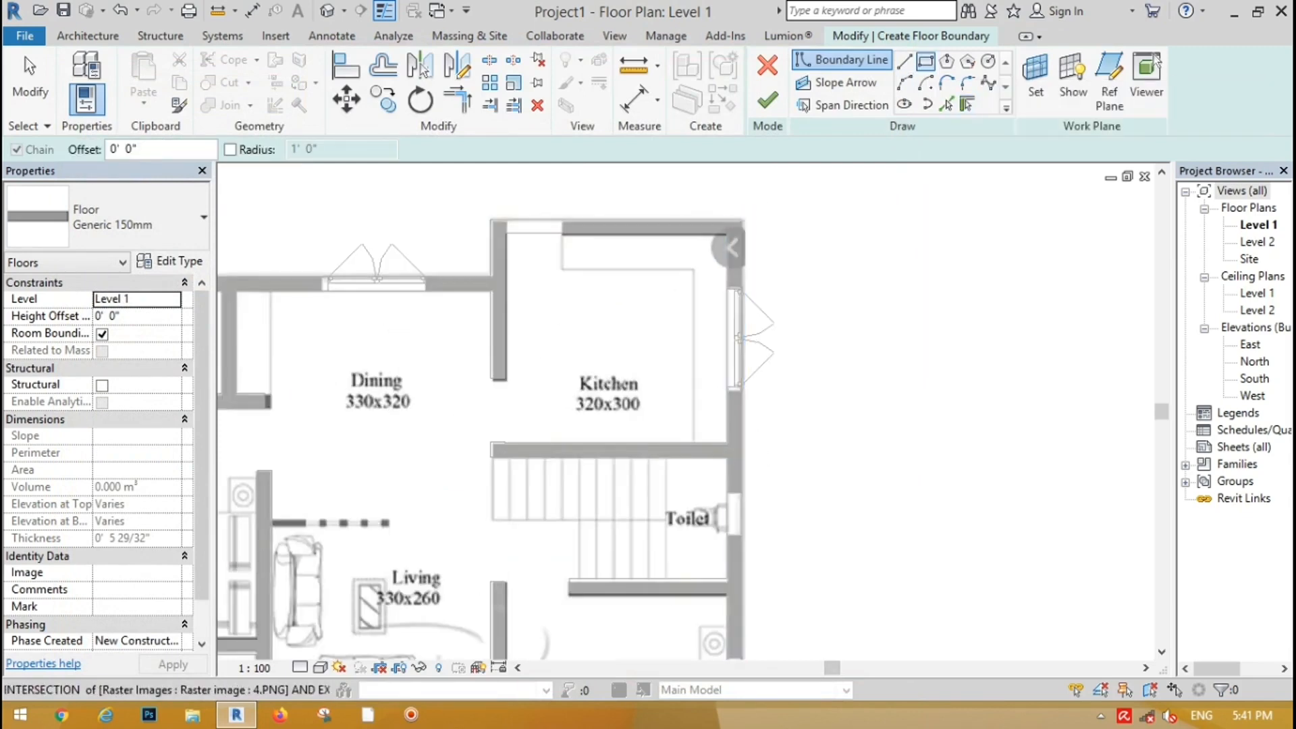
{"action": "scroll", "coordinate": [742, 219], "scroll_direction": "down", "scroll_amount": 4}
{"action": "left_click", "coordinate": [742, 221]}
{"action": "scroll", "coordinate": [453, 486], "scroll_direction": "up", "scroll_amount": 3}
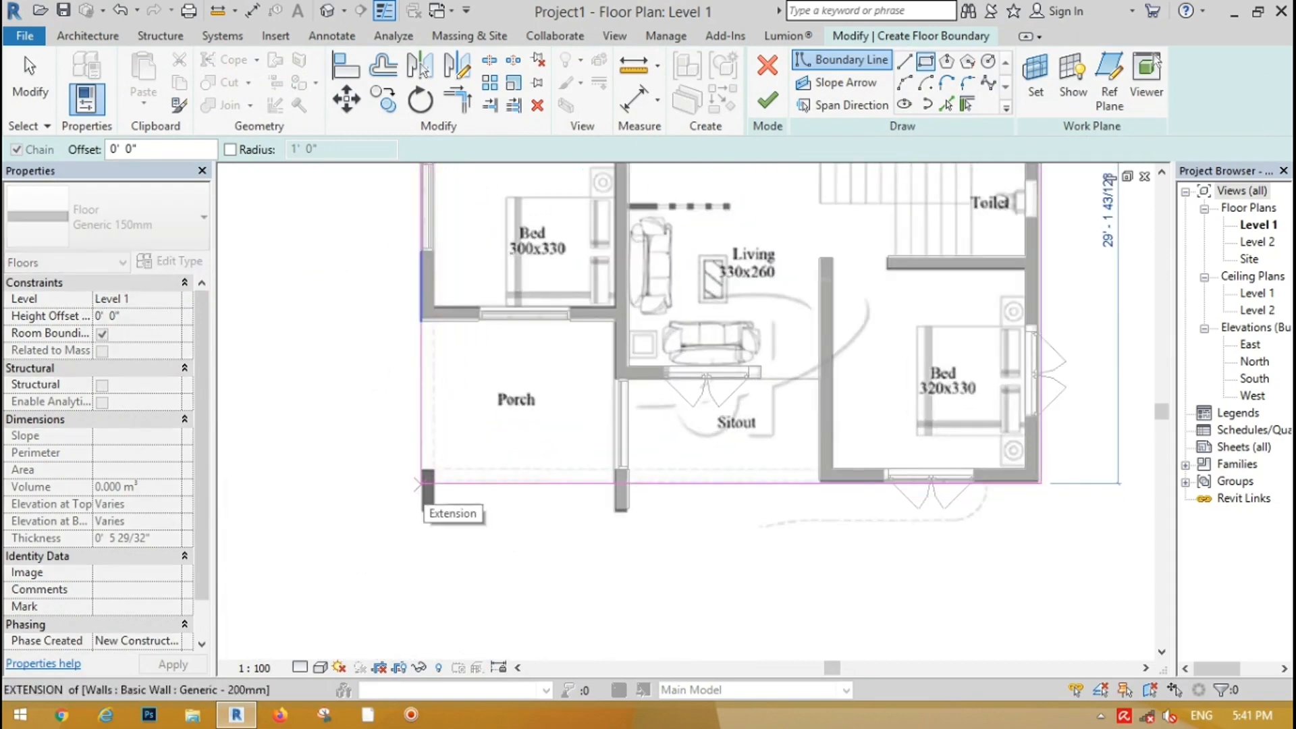
{"action": "left_click", "coordinate": [418, 484]}
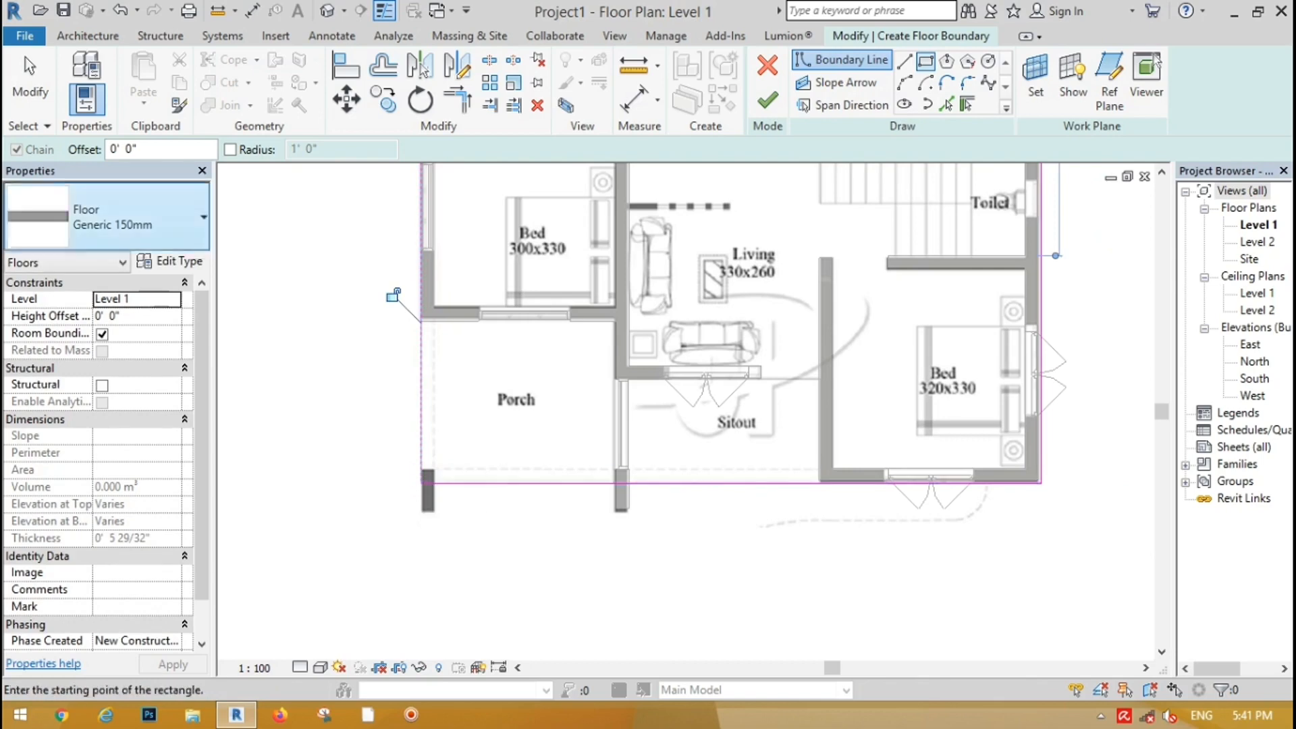
{"action": "left_click", "coordinate": [29, 78]}
{"action": "scroll", "coordinate": [495, 484], "scroll_direction": "down", "scroll_amount": 4}
{"action": "scroll", "coordinate": [595, 236], "scroll_direction": "up", "scroll_amount": 2}
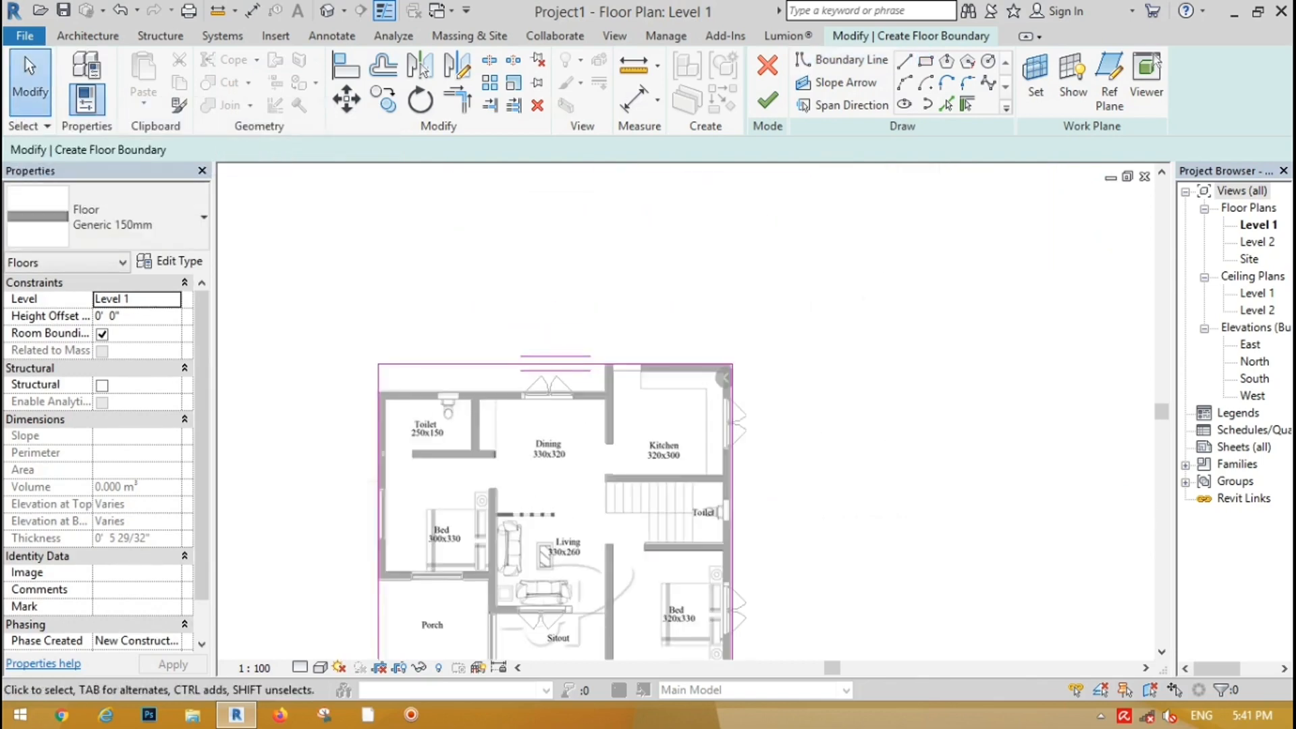
Sketch a second boundary rectangle outward from the dining-kitchen outer corner, extending about 4'-7" past the toilet's outer side wall.
{"action": "left_click", "coordinate": [840, 60]}
{"action": "scroll", "coordinate": [610, 393], "scroll_direction": "up", "scroll_amount": 3}
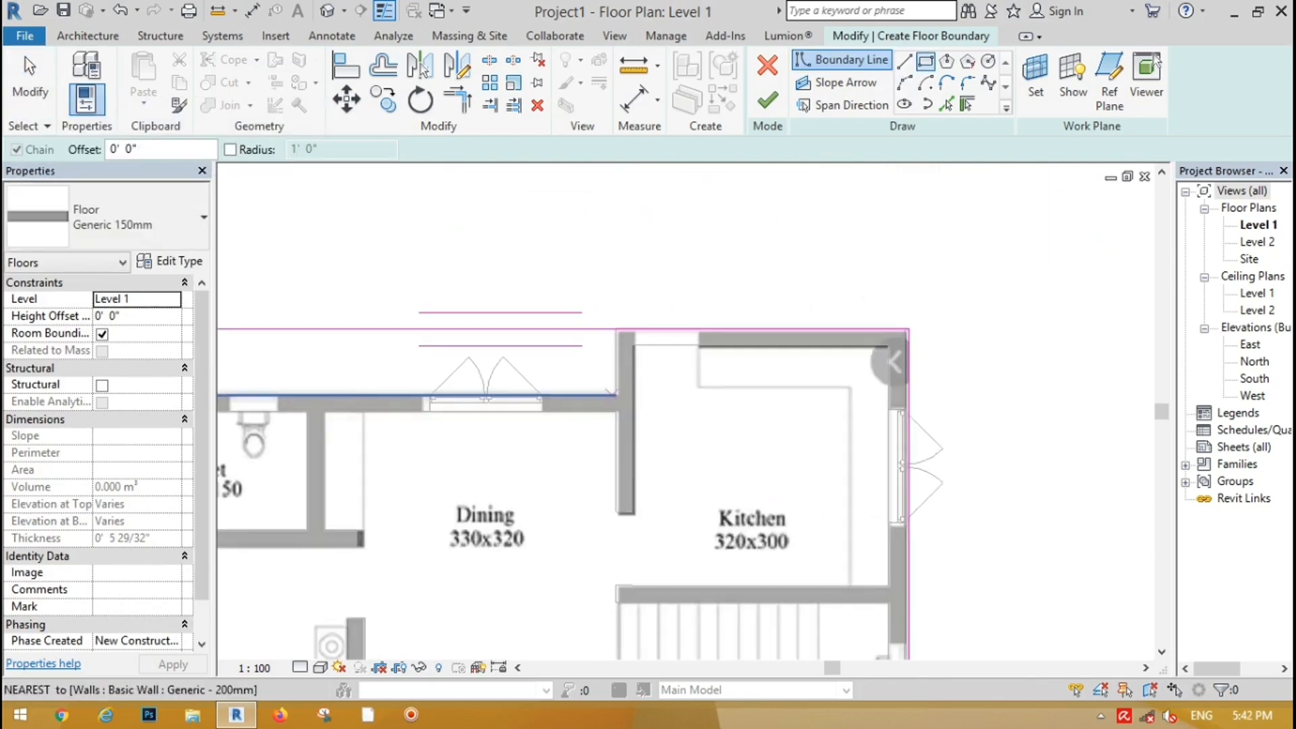
{"action": "scroll", "coordinate": [616, 398], "scroll_direction": "down", "scroll_amount": 3}
{"action": "left_click", "coordinate": [615, 395]}
{"action": "left_click", "coordinate": [339, 240]}
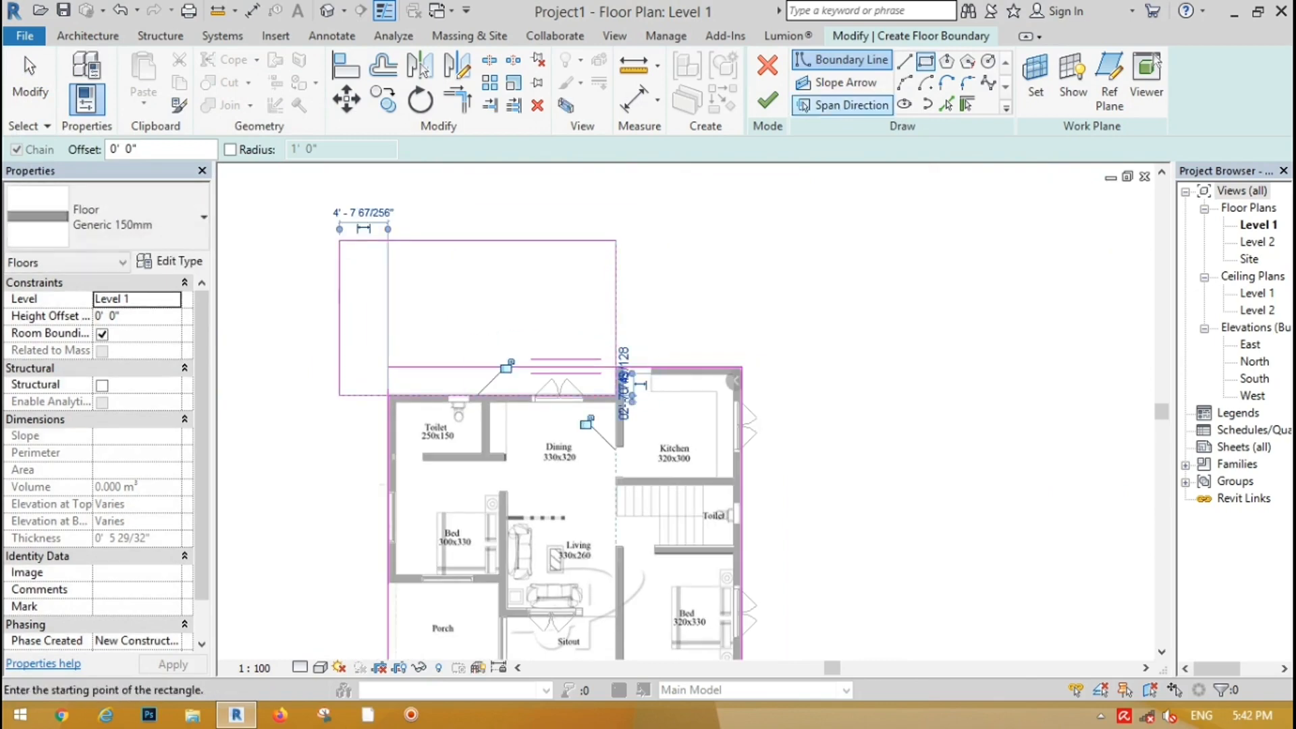
Trim the two floor boundary rectangles into corners so the outline follows the step between the dining and kitchen outer walls.
{"action": "left_click", "coordinate": [458, 100]}
{"action": "scroll", "coordinate": [425, 445], "scroll_direction": "up", "scroll_amount": 2}
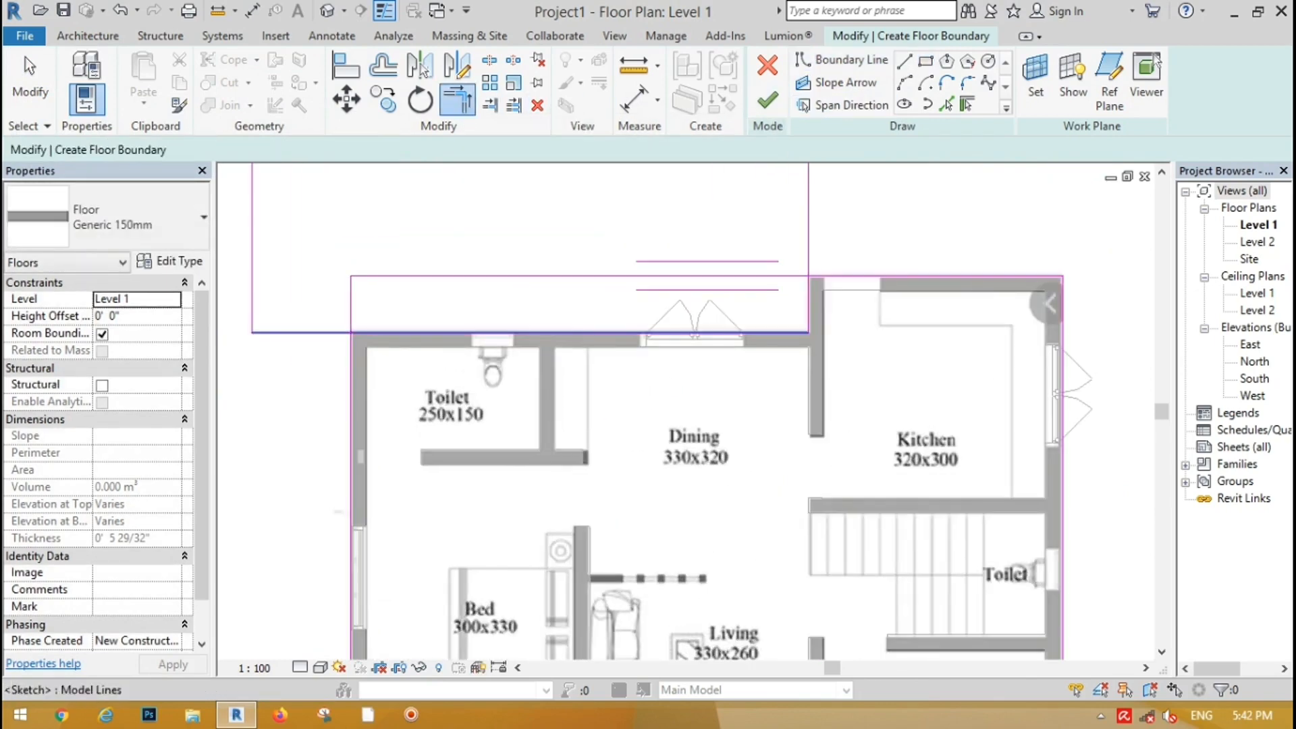
{"action": "left_click", "coordinate": [432, 332]}
{"action": "left_click", "coordinate": [808, 307]}
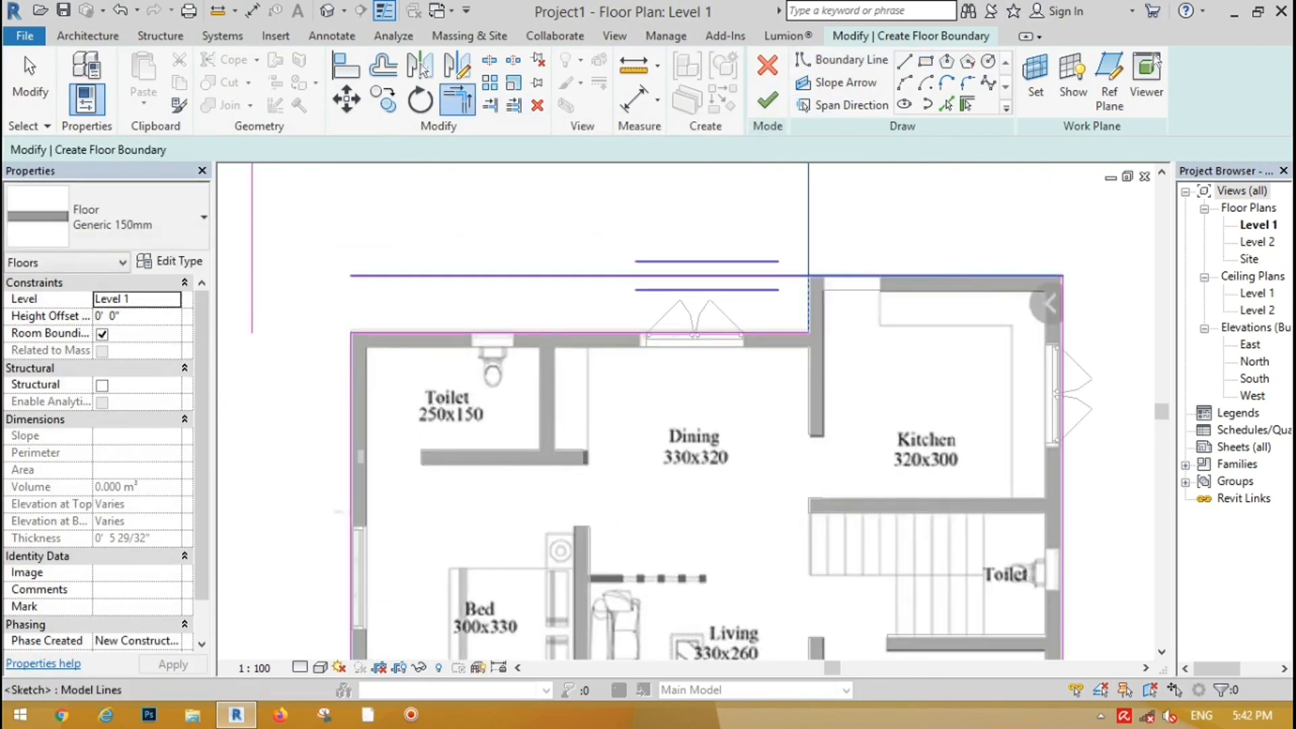
{"action": "left_click", "coordinate": [871, 276]}
{"action": "scroll", "coordinate": [600, 491], "scroll_direction": "down", "scroll_amount": 2}
Delete the leftover boundary lines outside the house and finish the floor sketch.
{"action": "left_click", "coordinate": [30, 81]}
{"action": "middle_click_drag", "start_coordinate": [540, 338], "coordinate": [550, 492]}
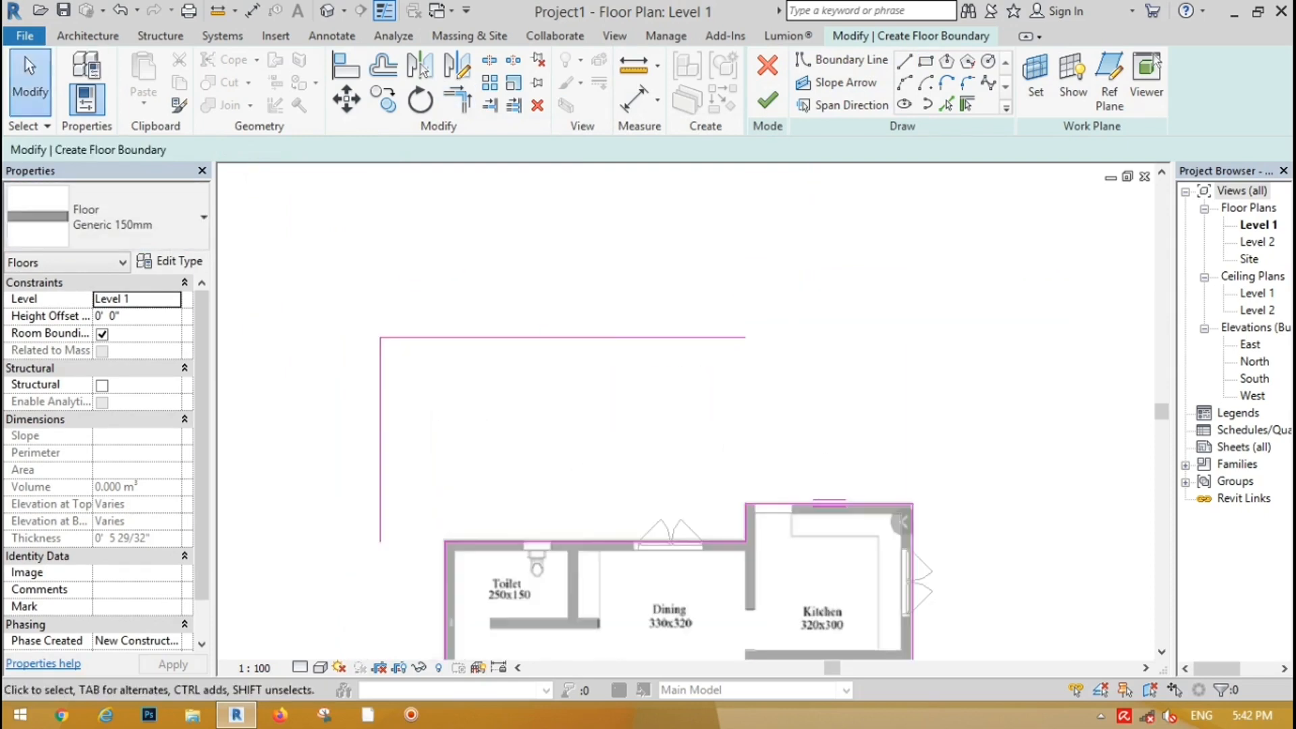
{"action": "left_click_drag", "start_coordinate": [358, 388], "coordinate": [359, 387]}
{"action": "key", "text": "Delete"}
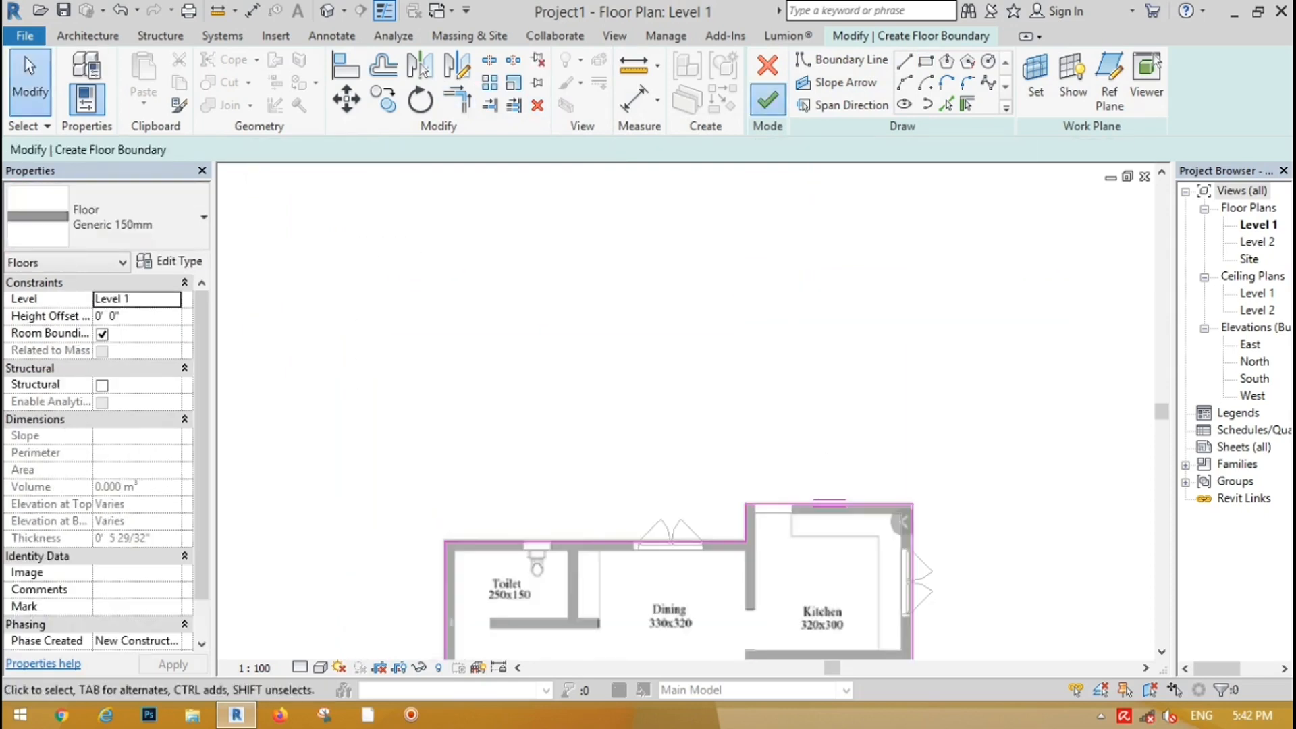
{"action": "left_click", "coordinate": [768, 99]}
{"action": "left_click", "coordinate": [474, 263]}
{"action": "scroll", "coordinate": [473, 263], "scroll_direction": "down", "scroll_amount": 4}
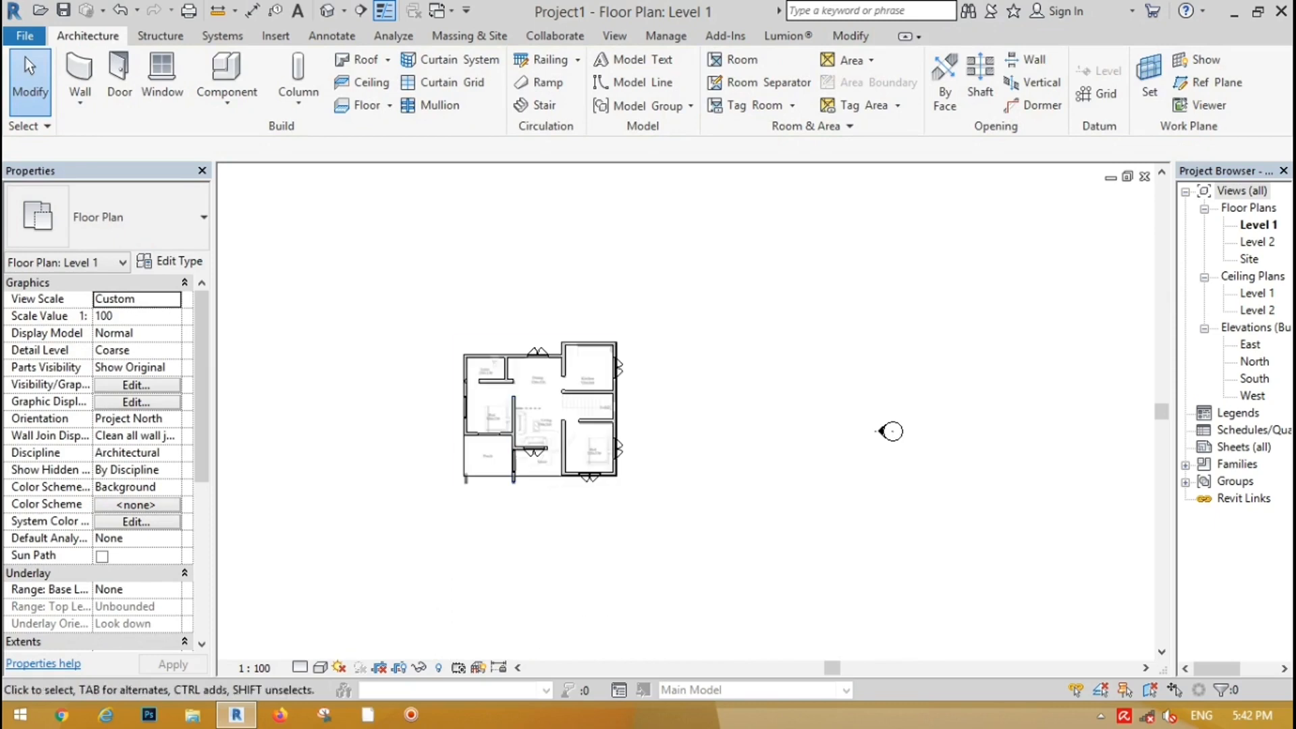
Load the M_Tall Cabinet-Single Door(2) family and place a 600mm cabinet in a corner of each of the two bedrooms.
{"action": "scroll", "coordinate": [523, 421], "scroll_direction": "up", "scroll_amount": 5}
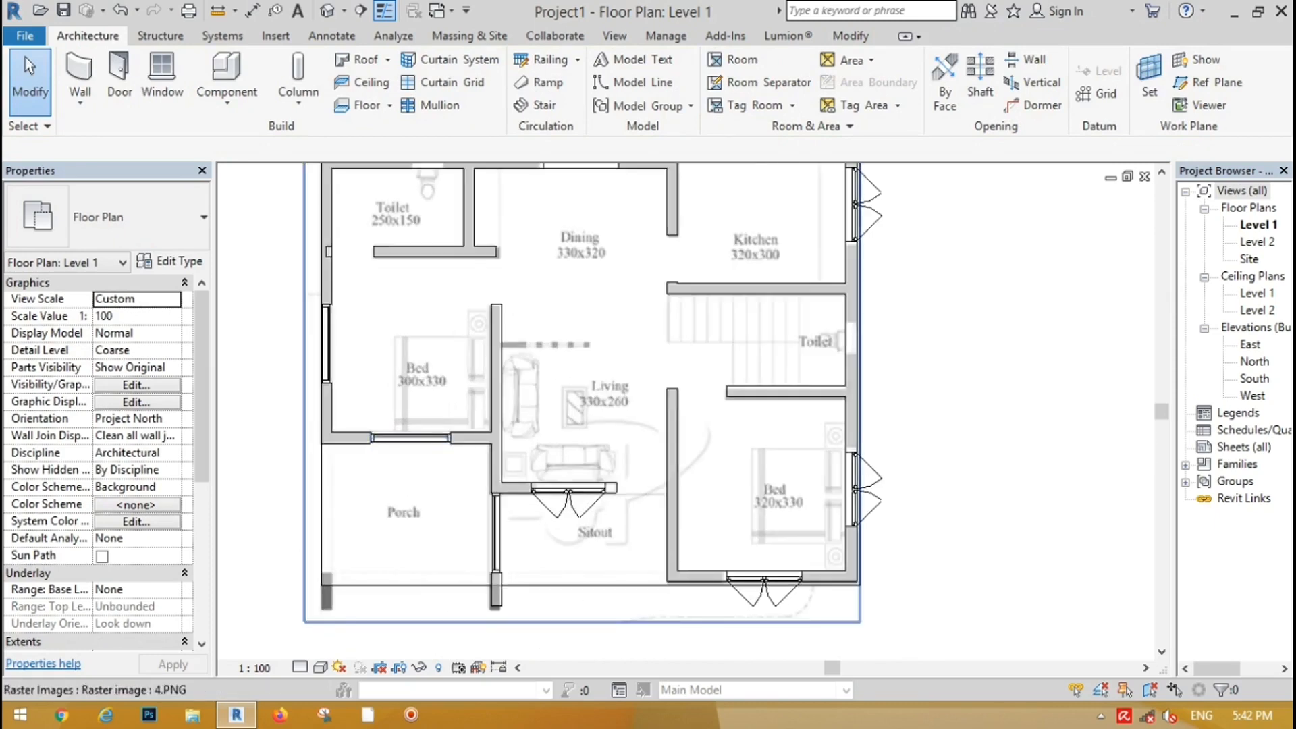
{"action": "scroll", "coordinate": [395, 492], "scroll_direction": "down", "scroll_amount": 1}
{"action": "scroll", "coordinate": [430, 205], "scroll_direction": "up", "scroll_amount": 1}
{"action": "scroll", "coordinate": [439, 405], "scroll_direction": "down", "scroll_amount": 1}
{"action": "scroll", "coordinate": [331, 193], "scroll_direction": "up", "scroll_amount": 1}
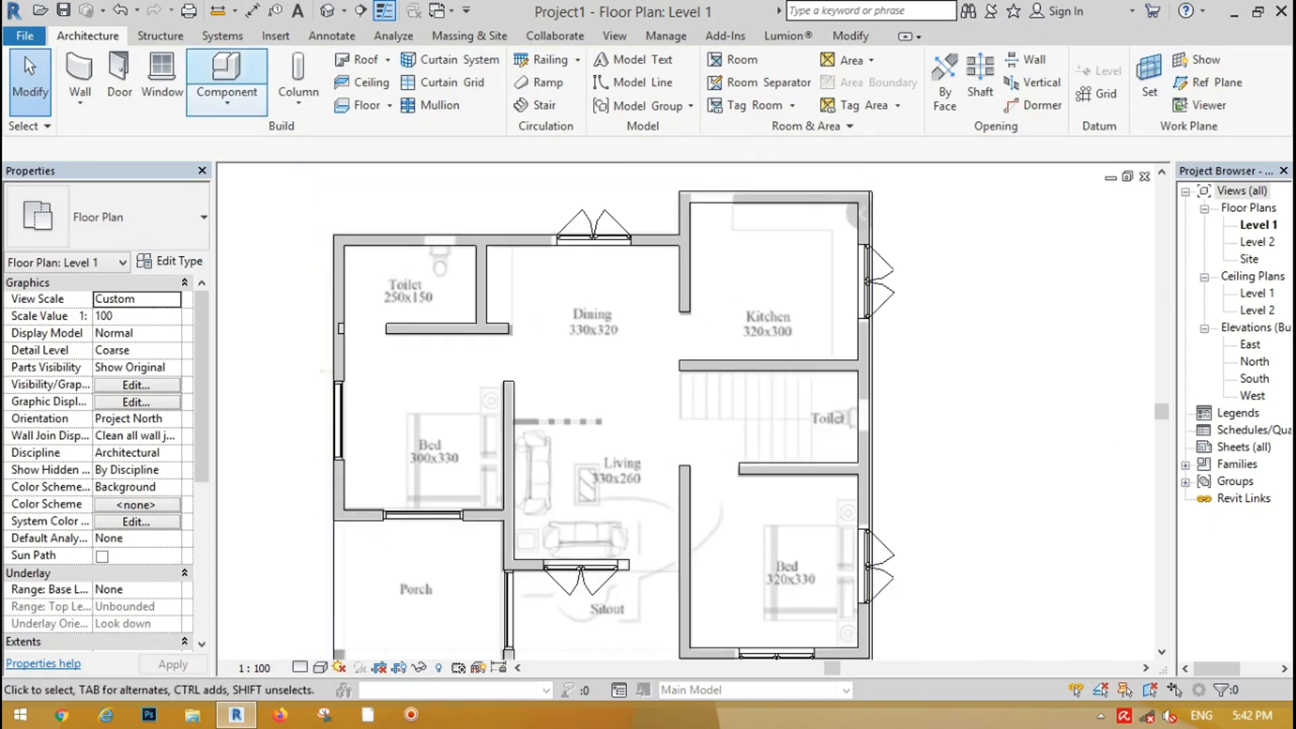
{"action": "left_click", "coordinate": [226, 80]}
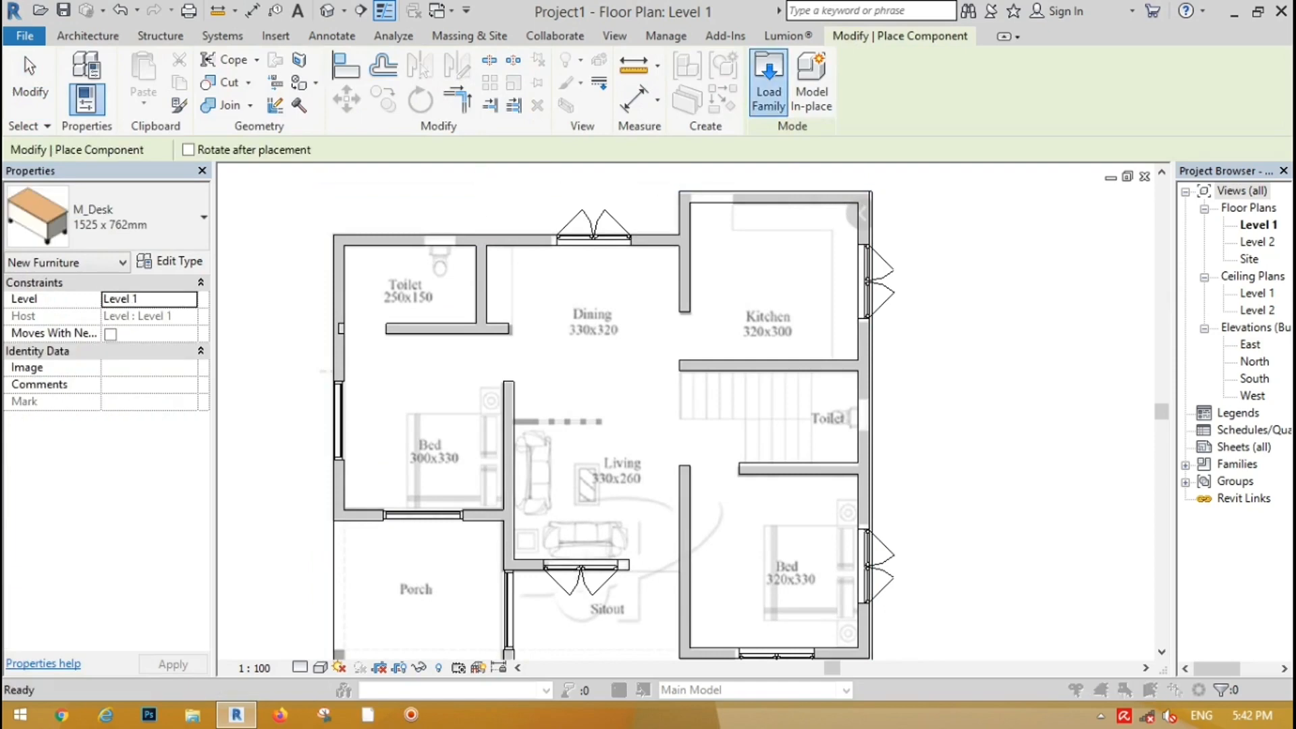
{"action": "left_click", "coordinate": [769, 84]}
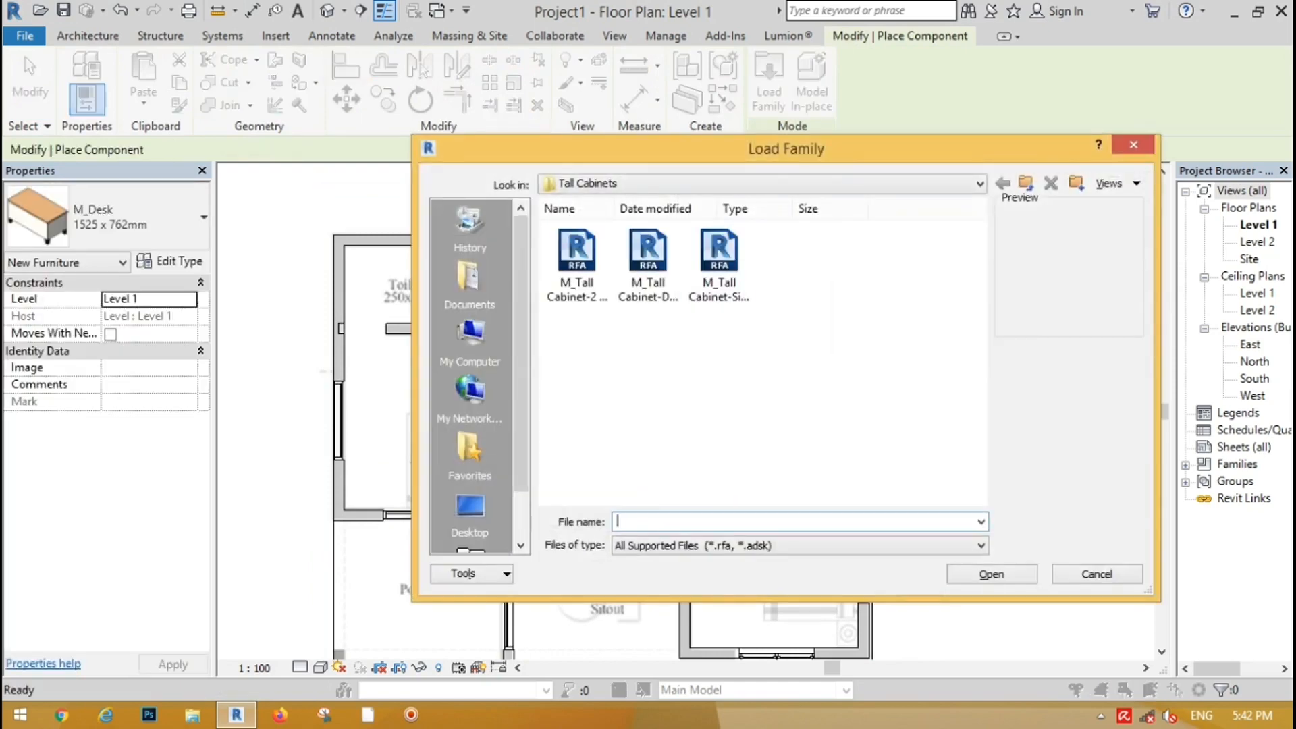
{"action": "double_click", "coordinate": [719, 264]}
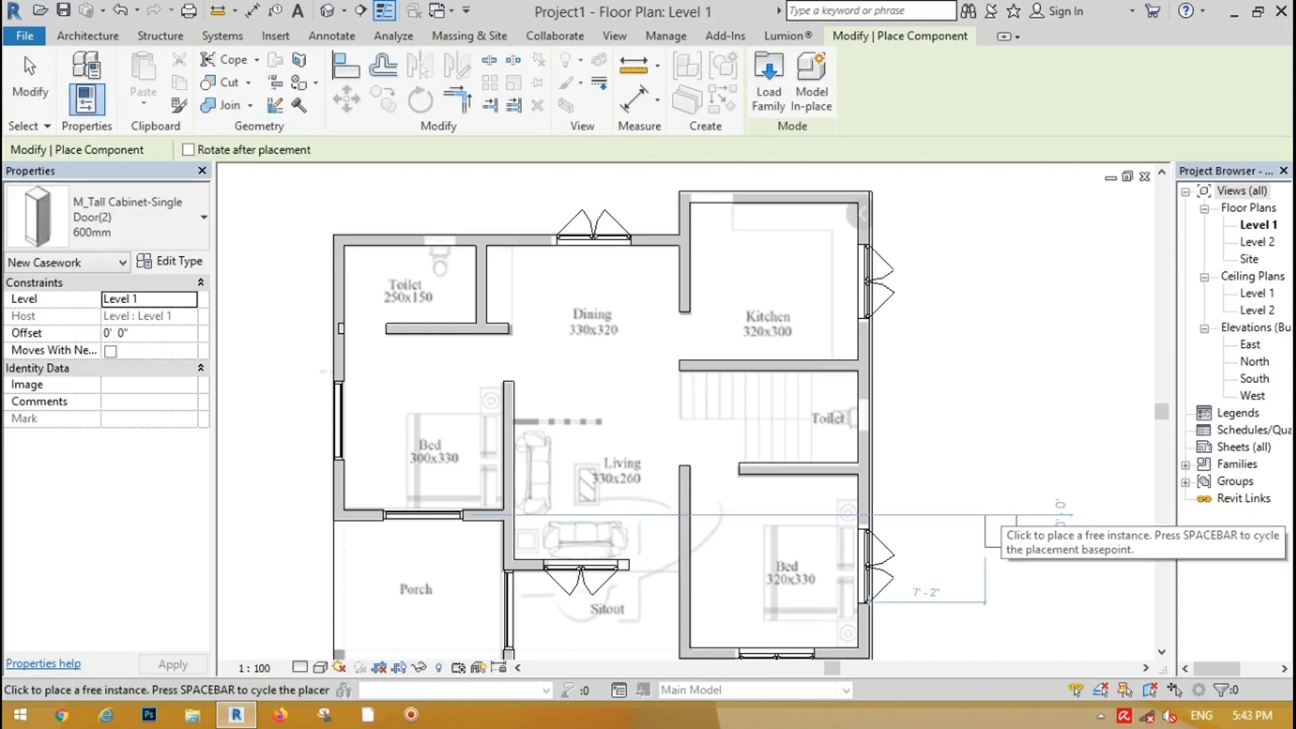
{"action": "scroll", "coordinate": [757, 418], "scroll_direction": "down", "scroll_amount": 3}
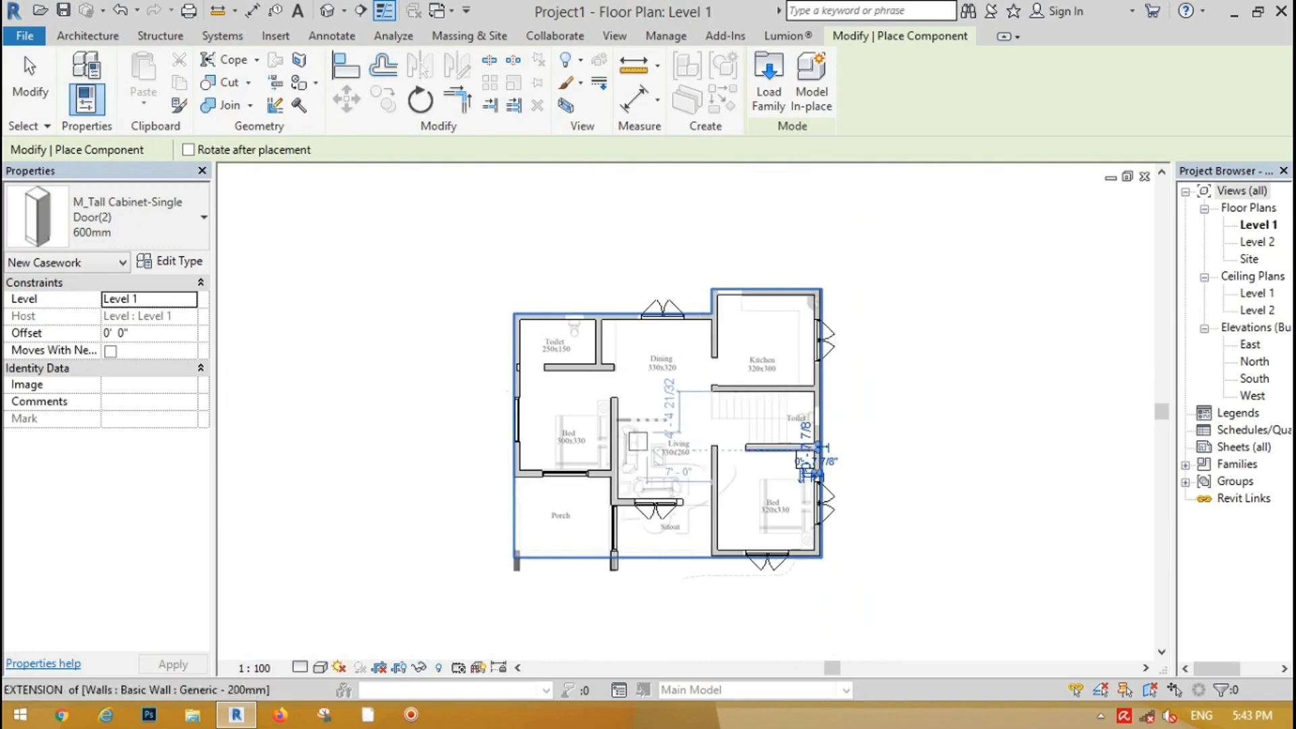
{"action": "scroll", "coordinate": [648, 452], "scroll_direction": "up", "scroll_amount": 3}
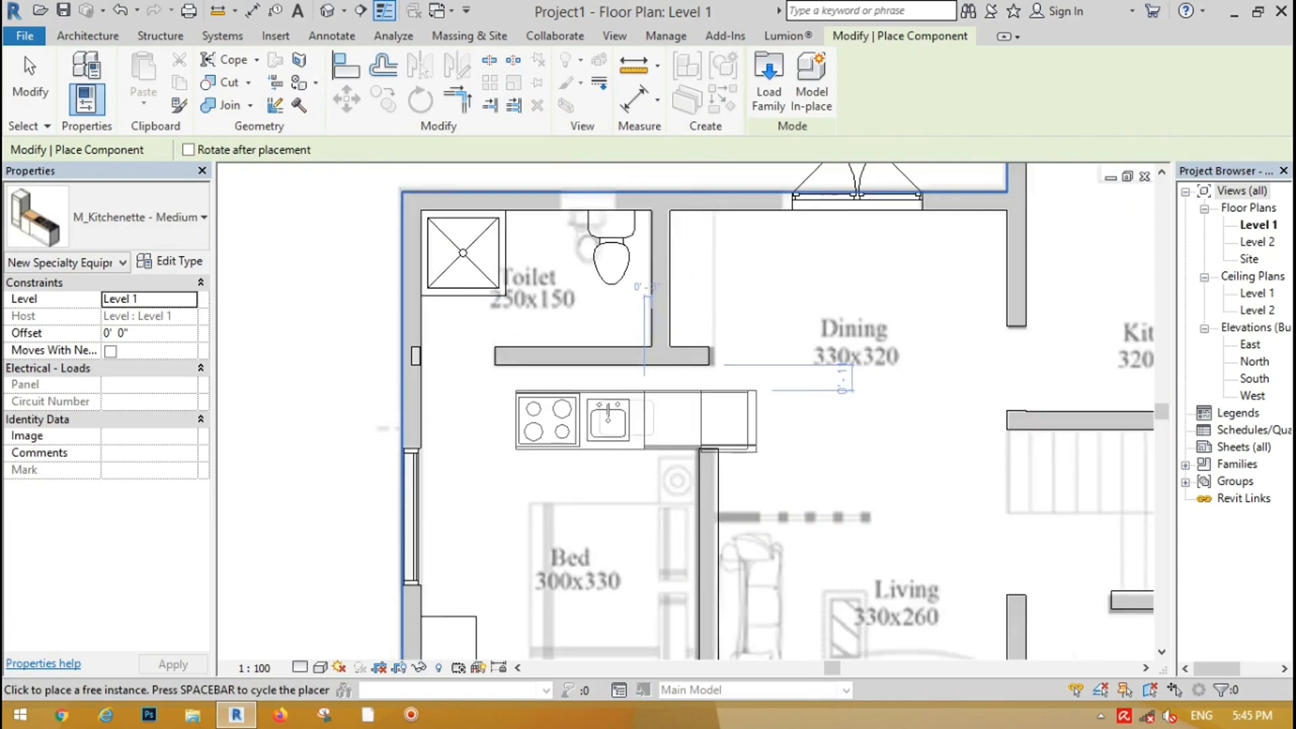
Place the M_Kitchenette - Medium unit, rotated lengthwise, against the kitchen's outer side wall with its cooktop in the back corner.
{"action": "scroll", "coordinate": [877, 368], "scroll_direction": "down", "scroll_amount": 3}
{"action": "scroll", "coordinate": [877, 368], "scroll_direction": "up", "scroll_amount": 2}
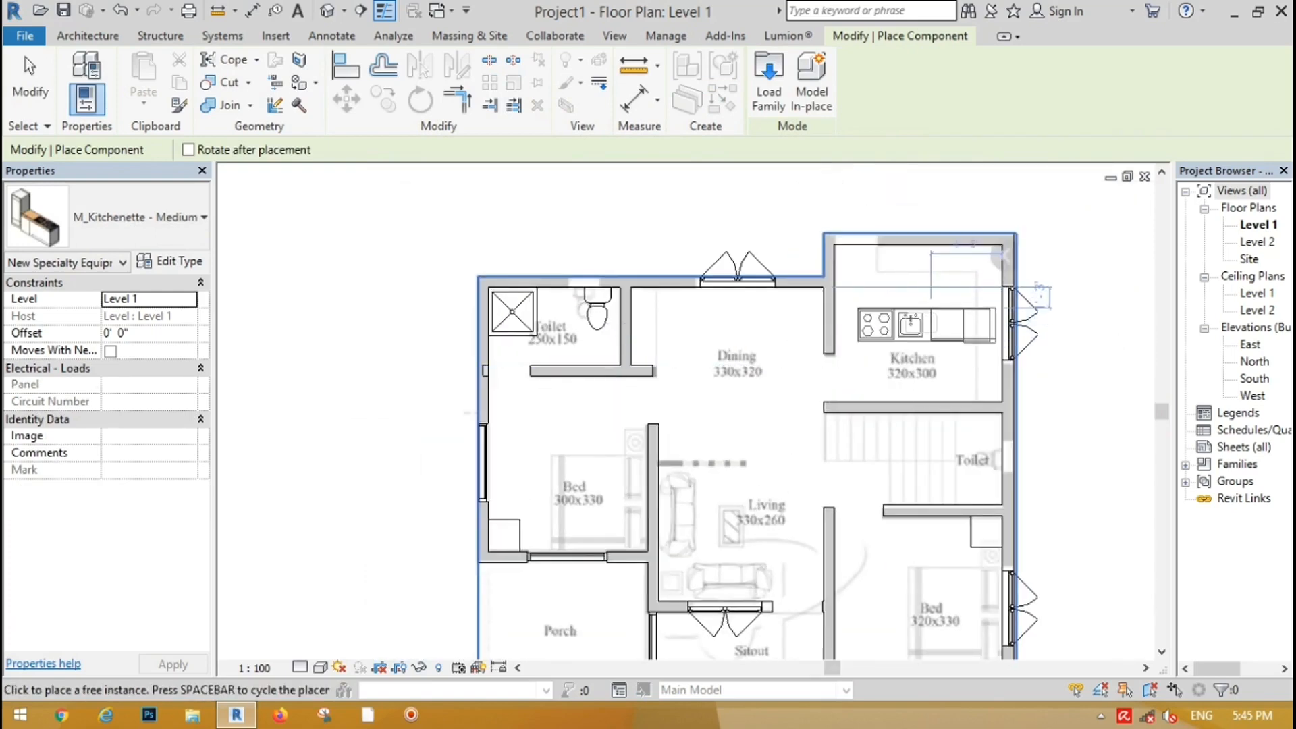
{"action": "scroll", "coordinate": [897, 277], "scroll_direction": "up", "scroll_amount": 1}
{"action": "scroll", "coordinate": [905, 257], "scroll_direction": "up", "scroll_amount": 1}
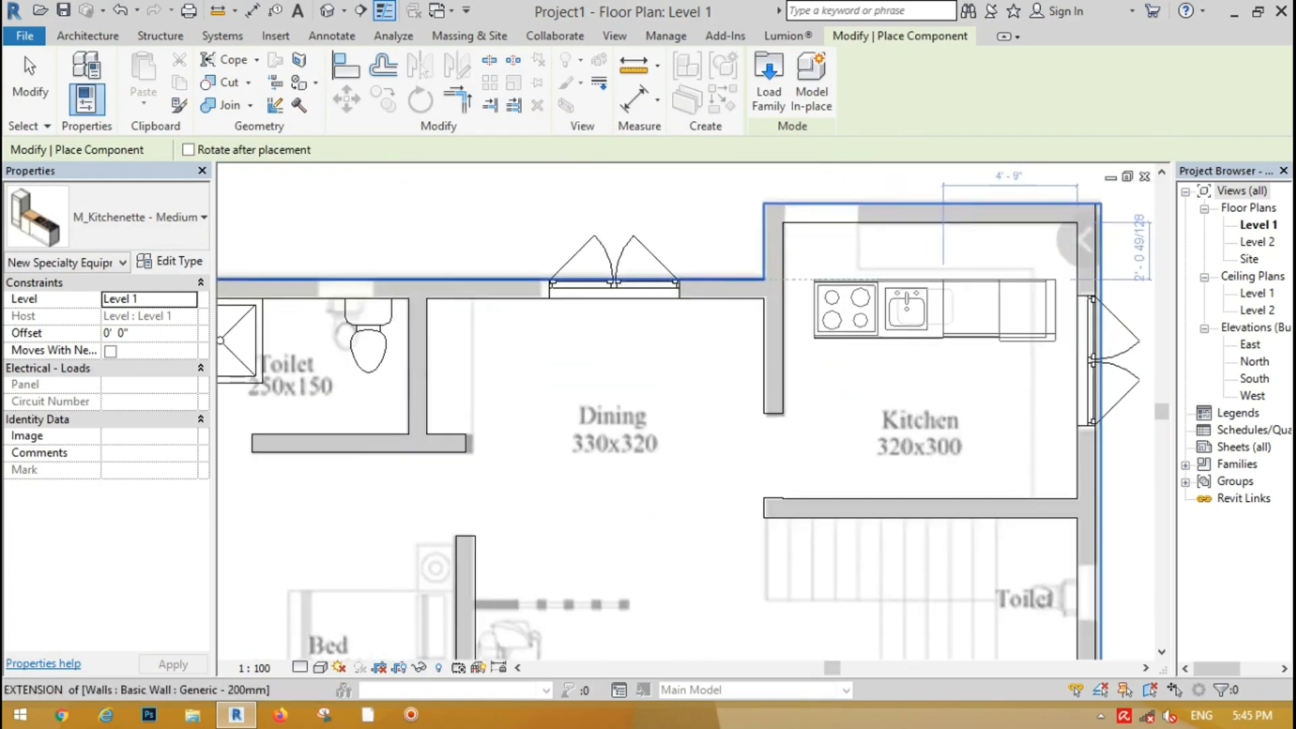
{"action": "scroll", "coordinate": [905, 257], "scroll_direction": "up", "scroll_amount": 1}
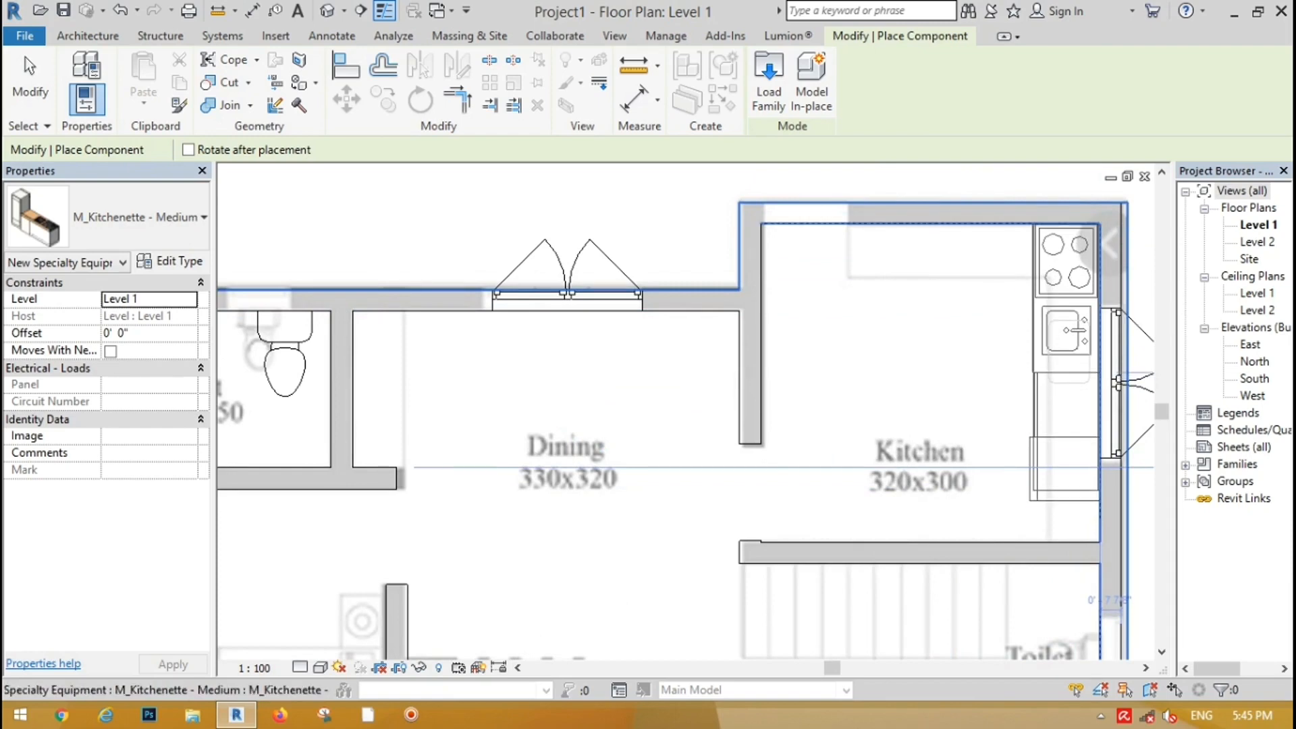
{"action": "left_click", "coordinate": [1077, 331]}
{"action": "scroll", "coordinate": [743, 236], "scroll_direction": "down", "scroll_amount": 3}
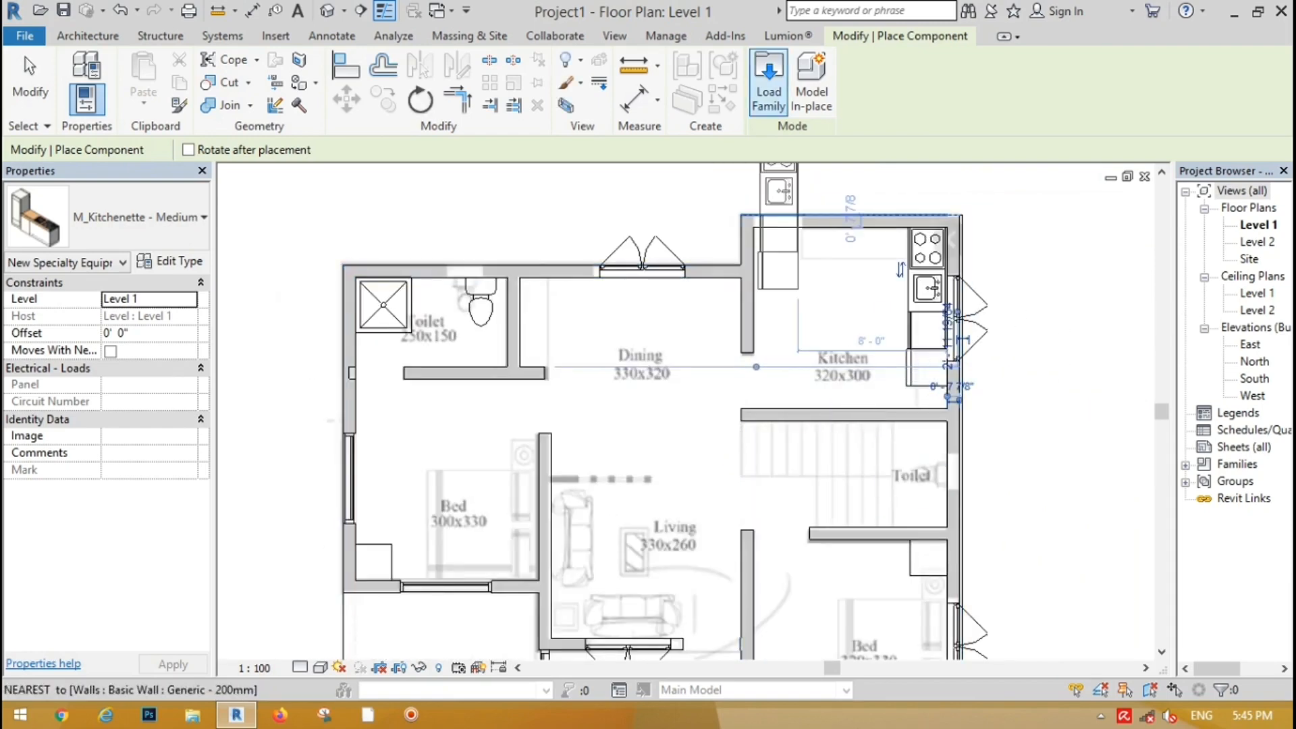
Load the 850mm side-by-side refrigerator with ice and water from the Mid-Range folder and place it against the kitchen's back wall.
{"action": "left_click", "coordinate": [768, 84]}
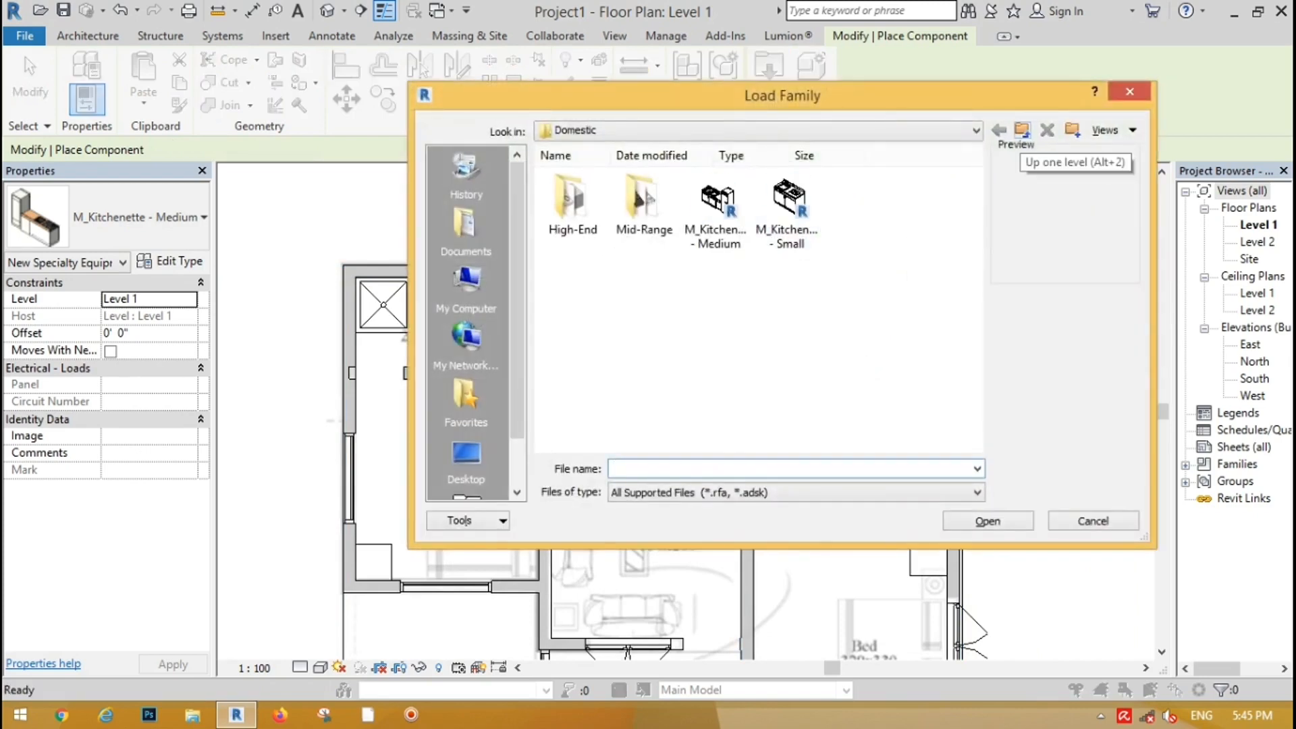
{"action": "double_click", "coordinate": [645, 202]}
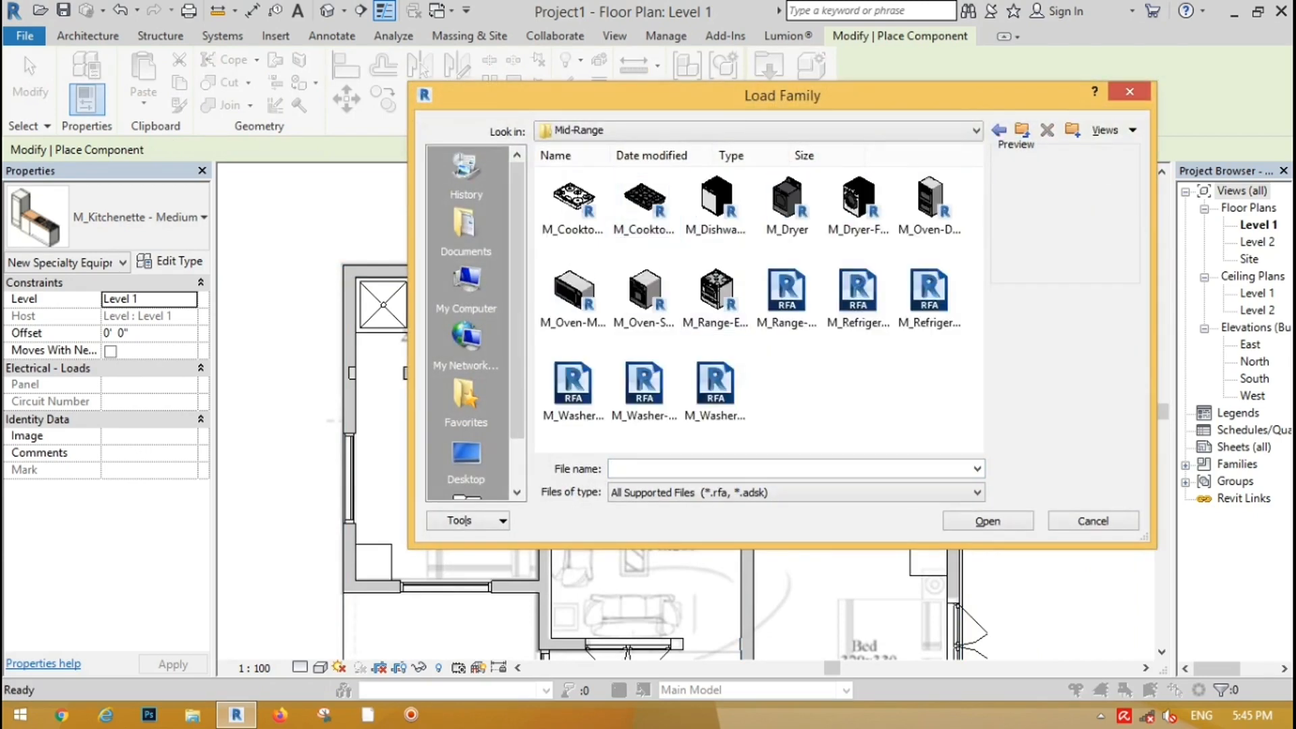
{"action": "left_click", "coordinate": [930, 297]}
{"action": "left_click", "coordinate": [988, 521]}
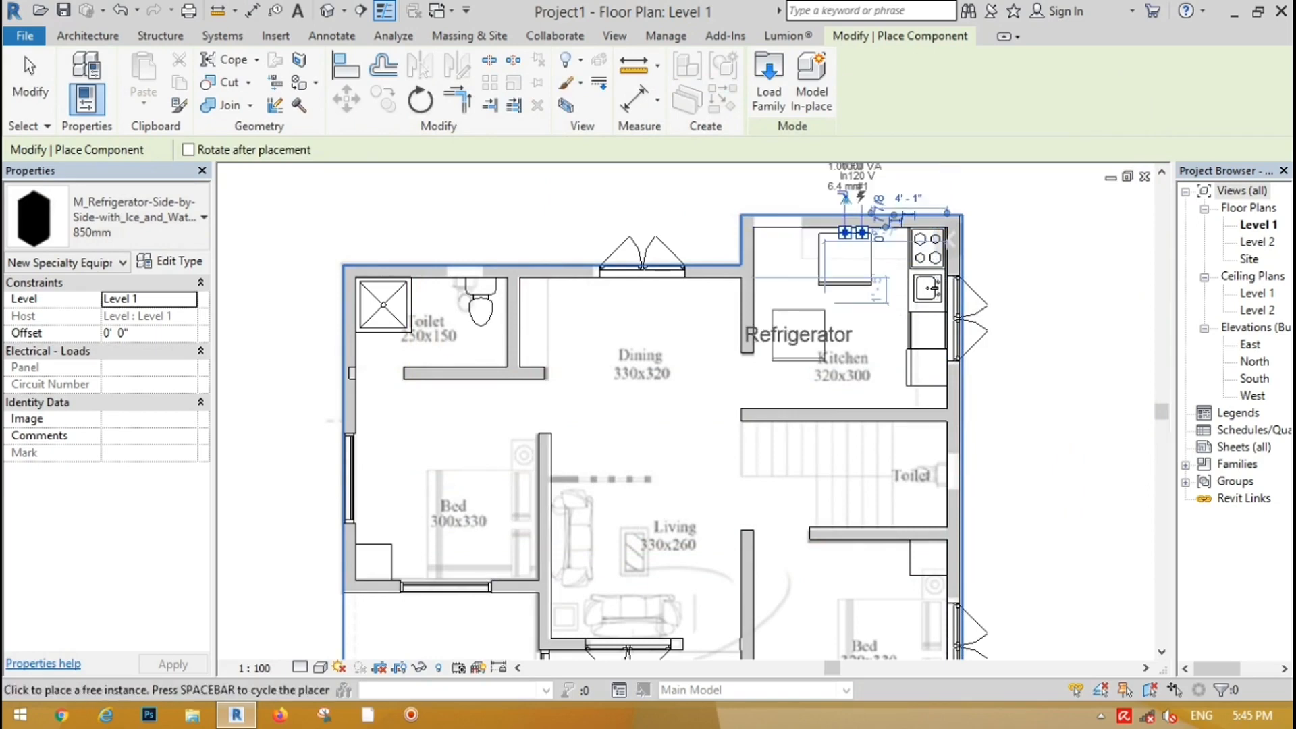
{"action": "key", "text": "Escape"}
{"action": "key", "text": "Escape"}
{"action": "scroll", "coordinate": [523, 227], "scroll_direction": "down", "scroll_amount": 2}
{"action": "scroll", "coordinate": [540, 418], "scroll_direction": "down", "scroll_amount": 1}
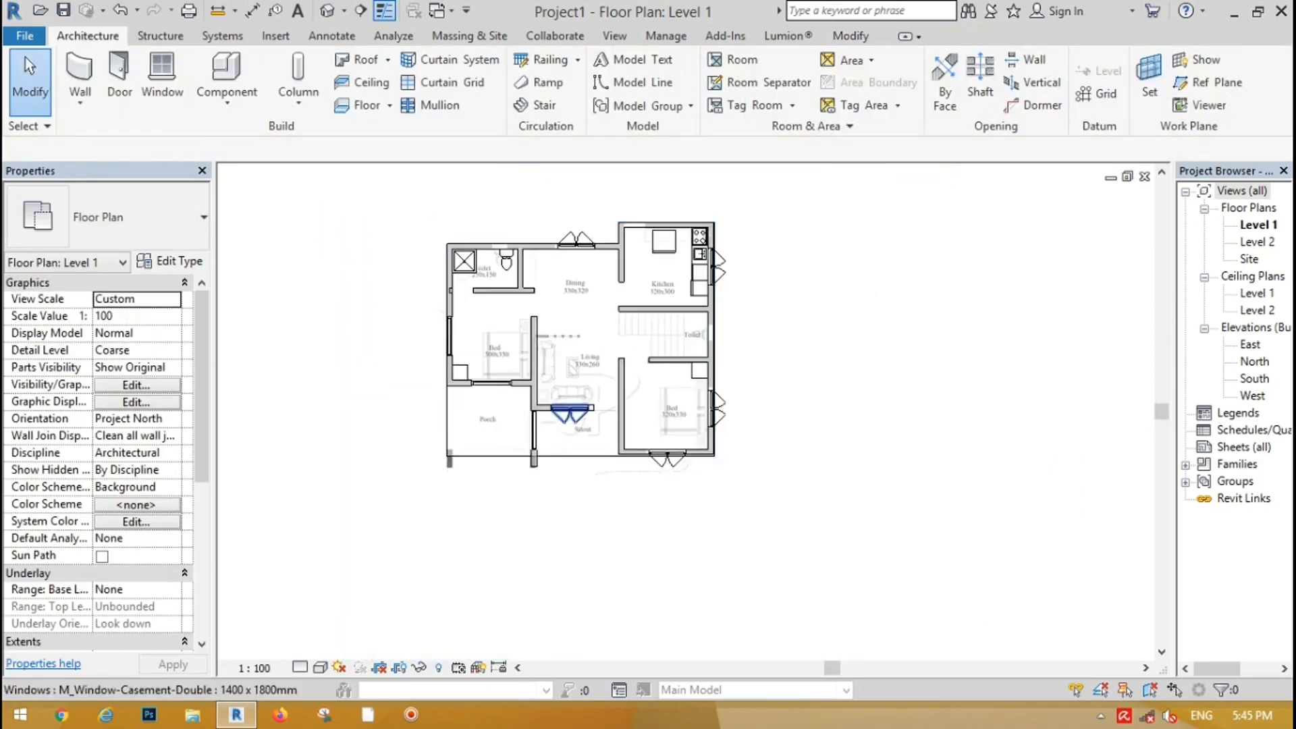
Load the M_TV Stand family from the US Metric Furniture folder for component placement.
{"action": "scroll", "coordinate": [526, 432], "scroll_direction": "up", "scroll_amount": 4}
{"action": "scroll", "coordinate": [615, 460], "scroll_direction": "down", "scroll_amount": 2}
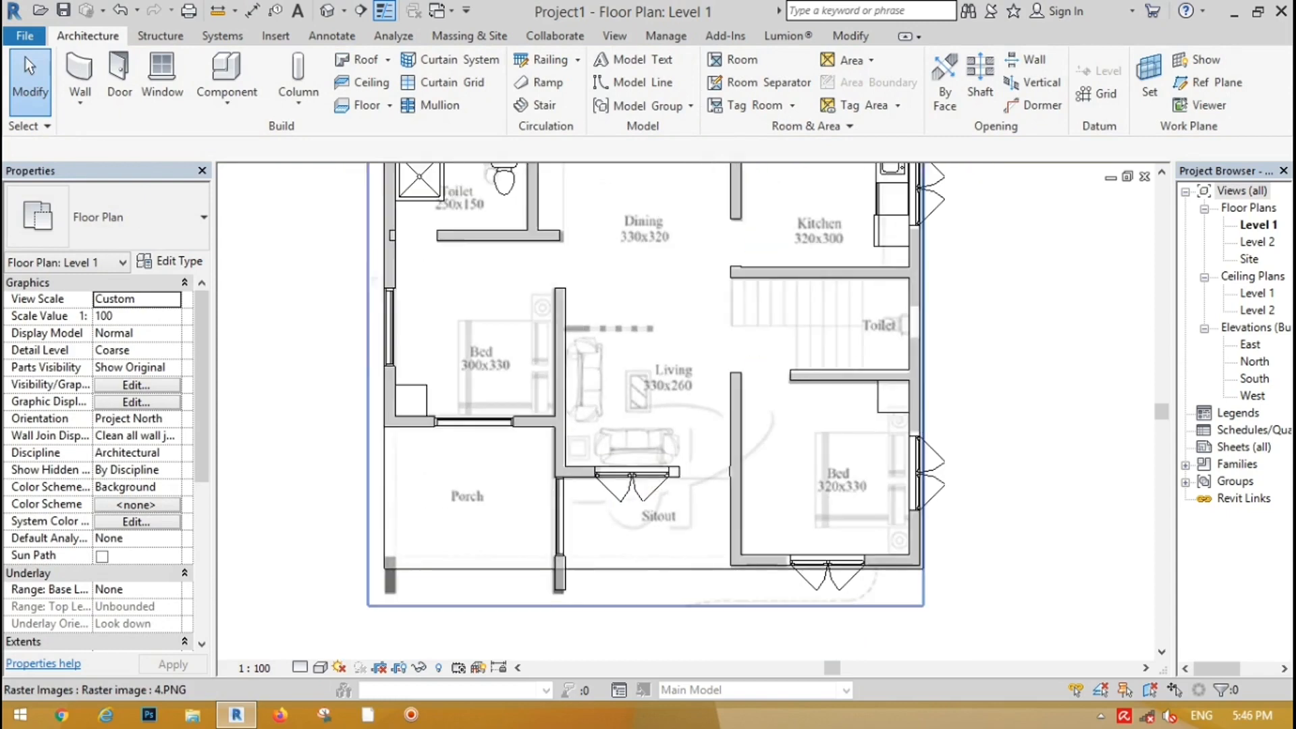
{"action": "left_click", "coordinate": [226, 74]}
{"action": "left_click", "coordinate": [769, 81]}
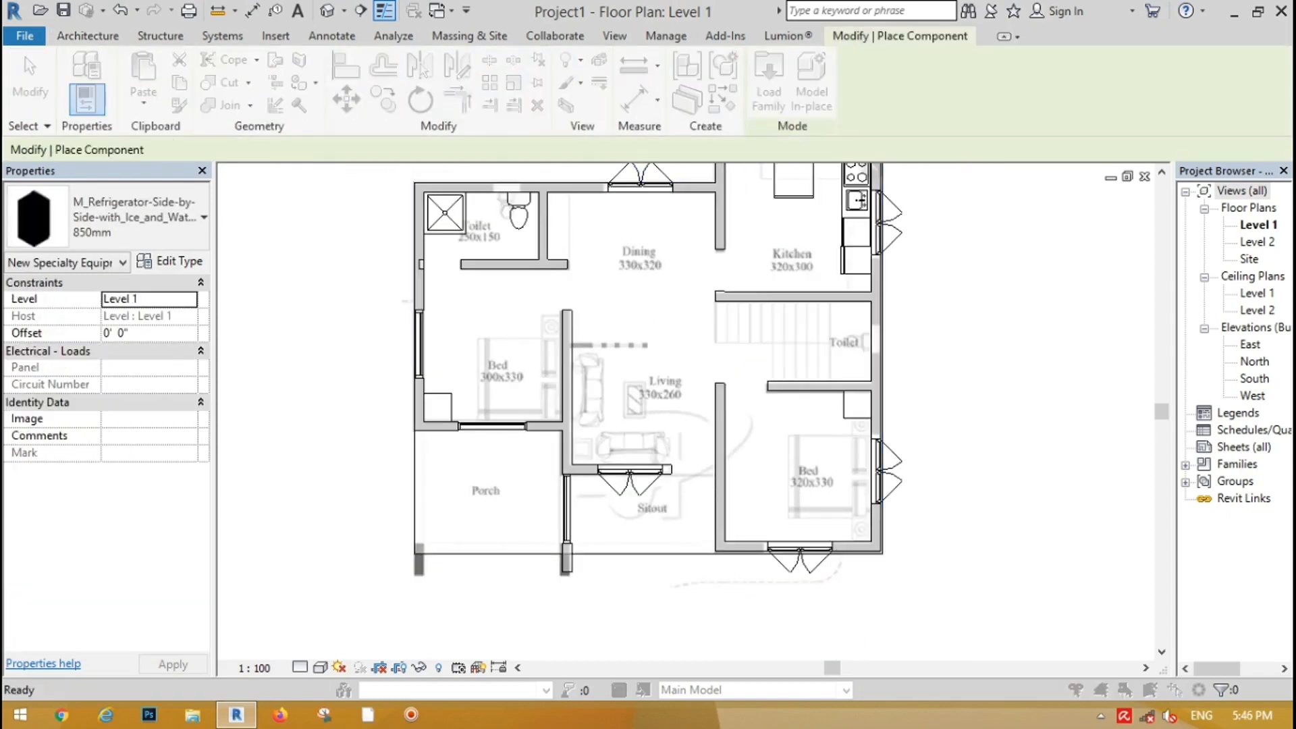
{"action": "left_click", "coordinate": [1023, 132]}
{"action": "left_click", "coordinate": [1023, 132]}
{"action": "left_click", "coordinate": [1023, 131]}
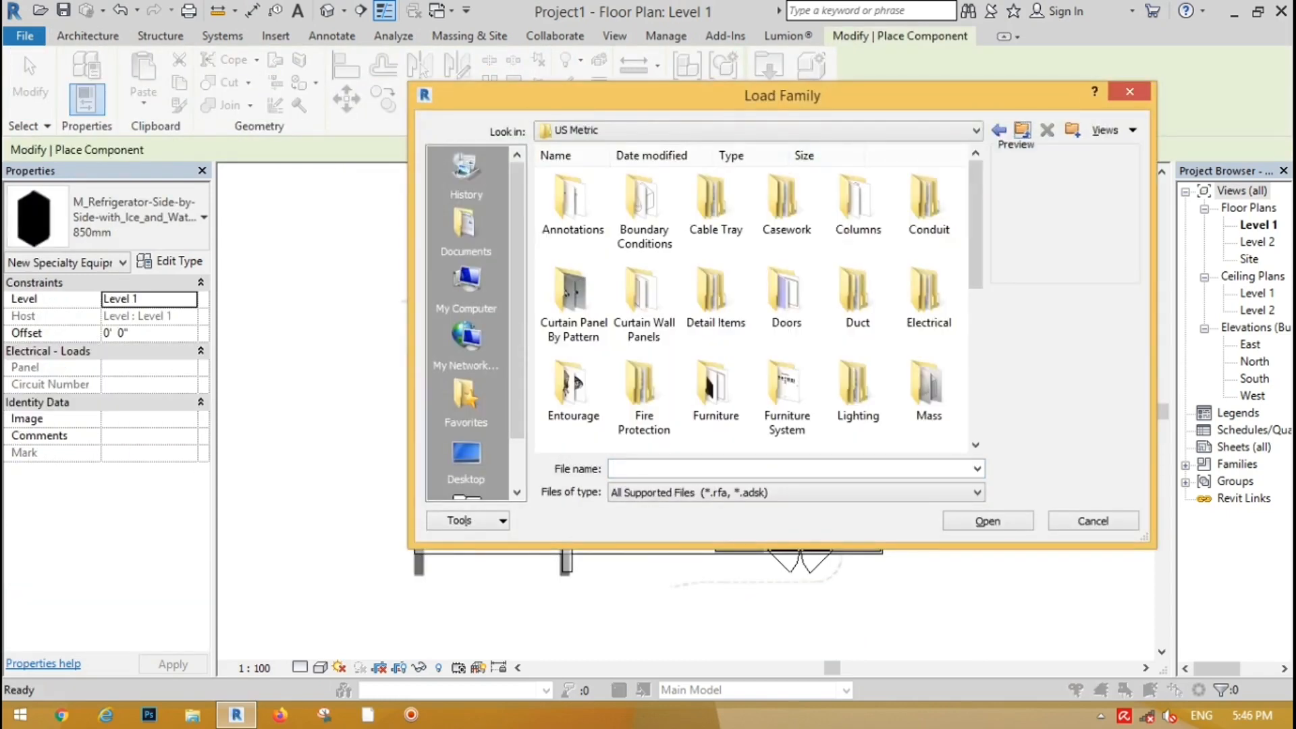
{"action": "double_click", "coordinate": [711, 387]}
{"action": "left_click", "coordinate": [572, 297]}
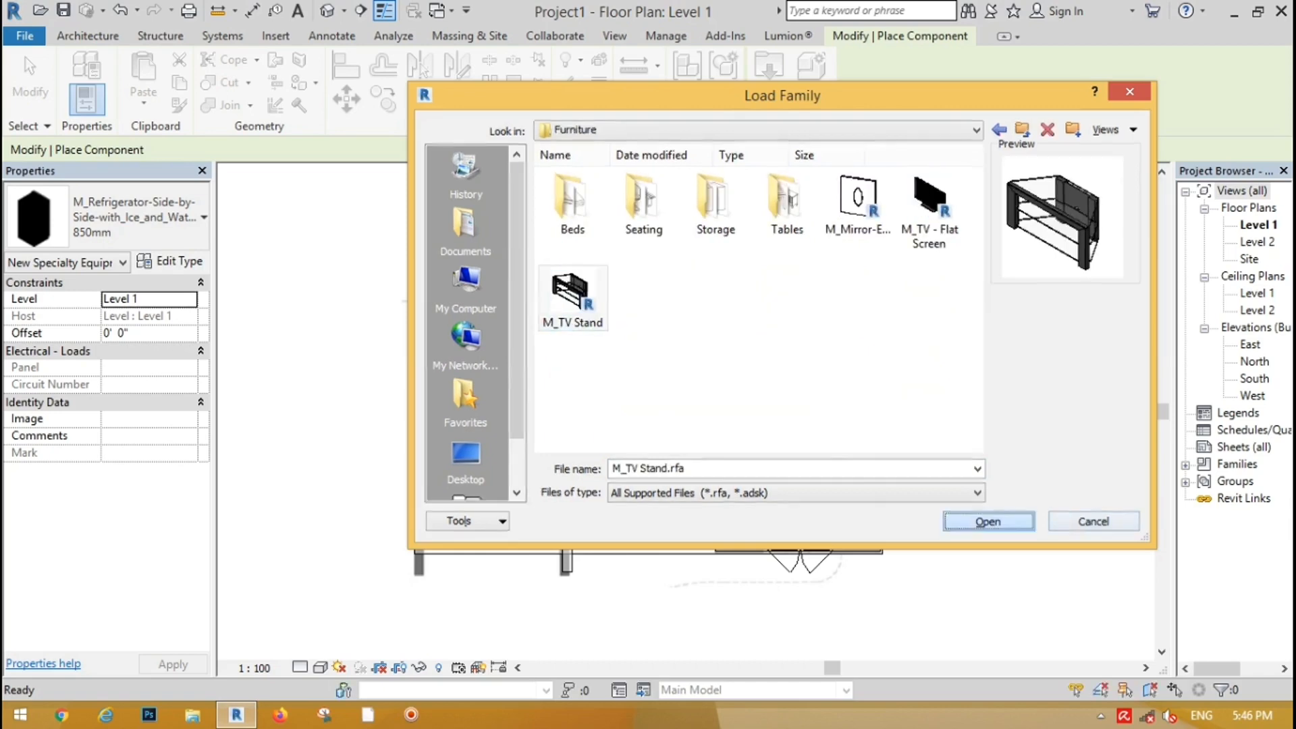
{"action": "left_click", "coordinate": [987, 521]}
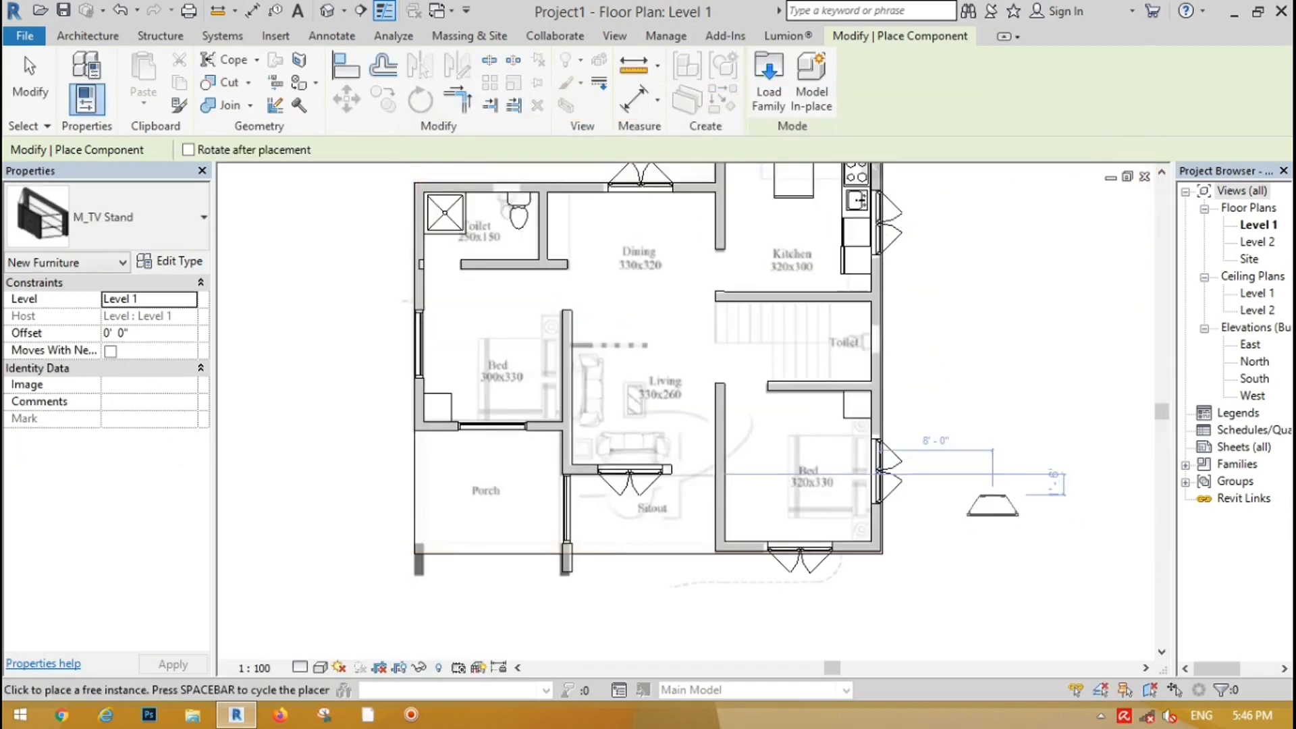
Place TV stands on both sides of the wall between the living room and 320x330 bedroom, and at the 300x330 bedroom's outer wall.
{"action": "scroll", "coordinate": [696, 405], "scroll_direction": "up", "scroll_amount": 4}
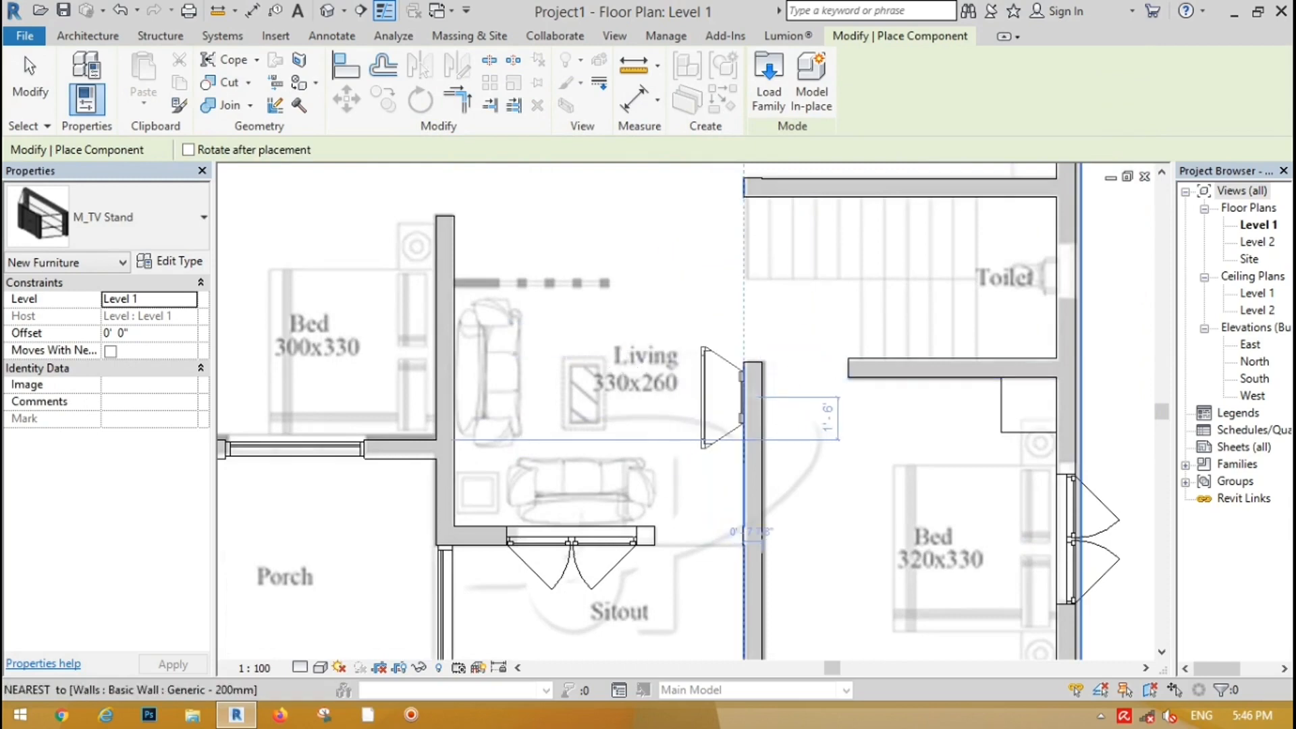
{"action": "left_click", "coordinate": [743, 405]}
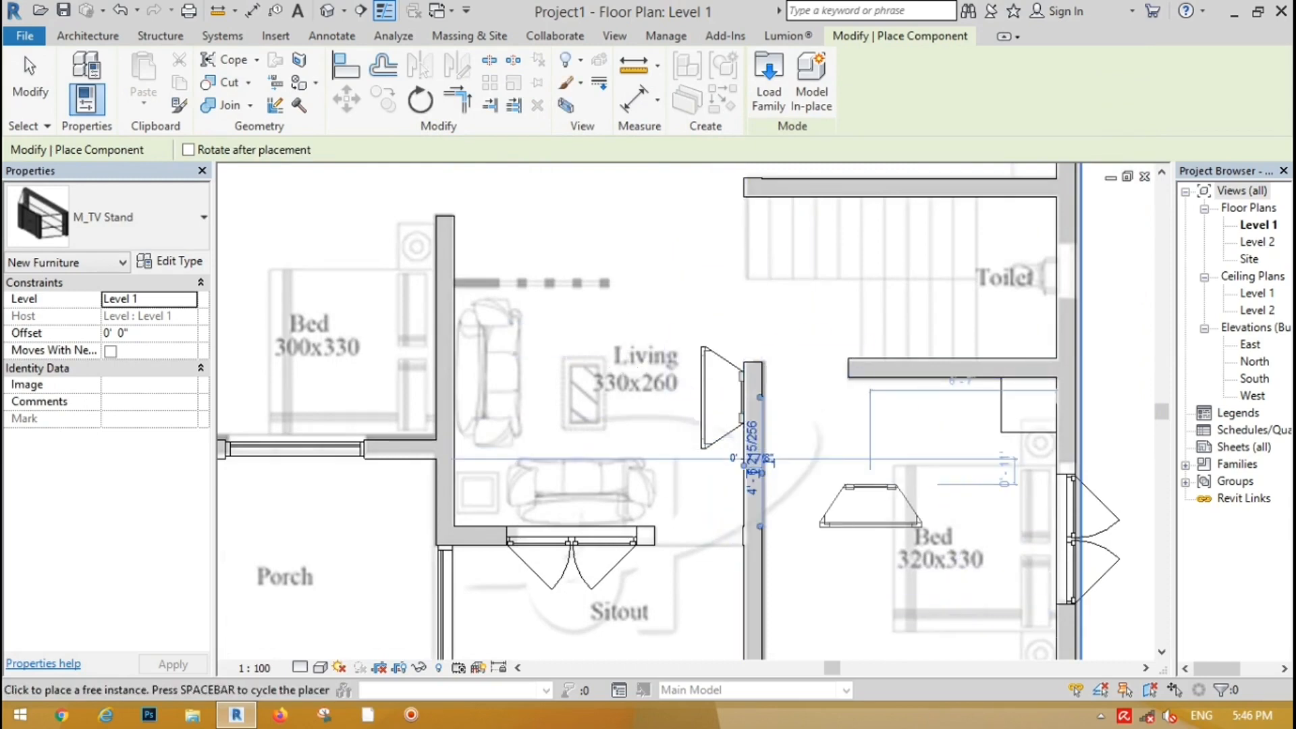
{"action": "scroll", "coordinate": [769, 465], "scroll_direction": "down", "scroll_amount": 4}
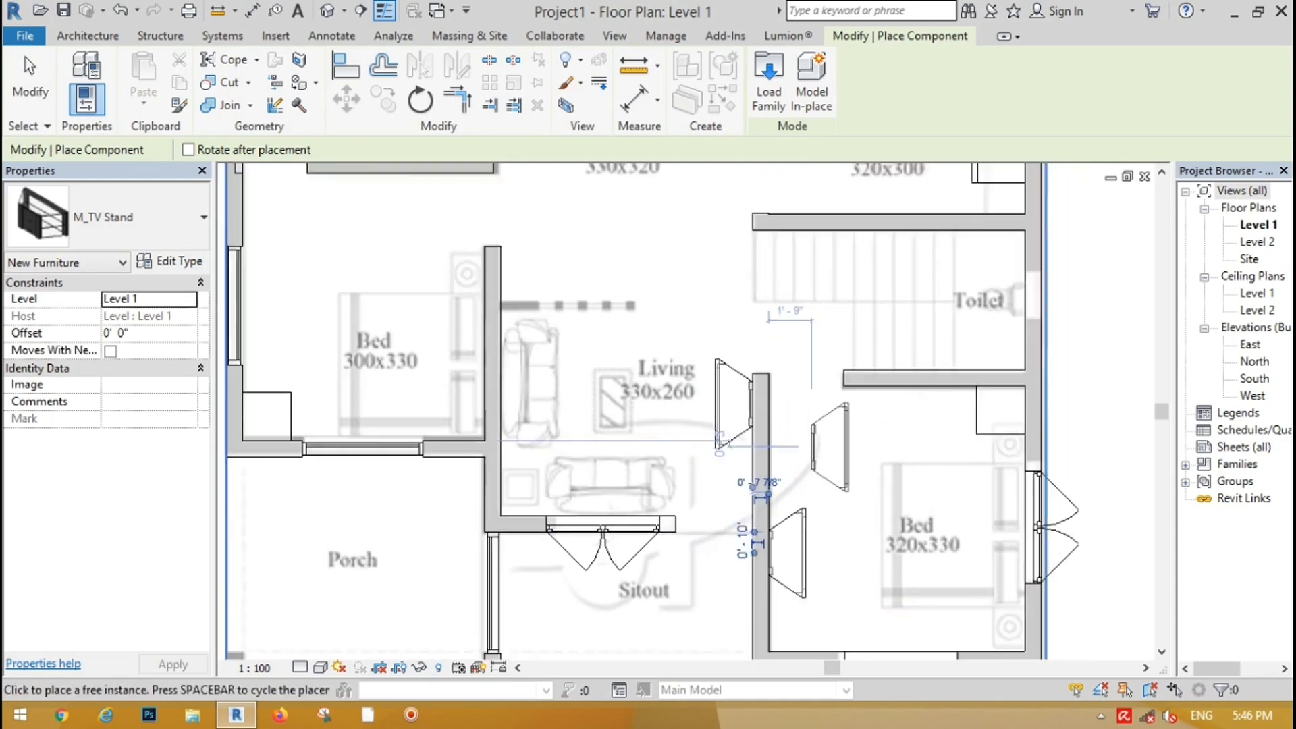
{"action": "scroll", "coordinate": [574, 384], "scroll_direction": "up", "scroll_amount": 5}
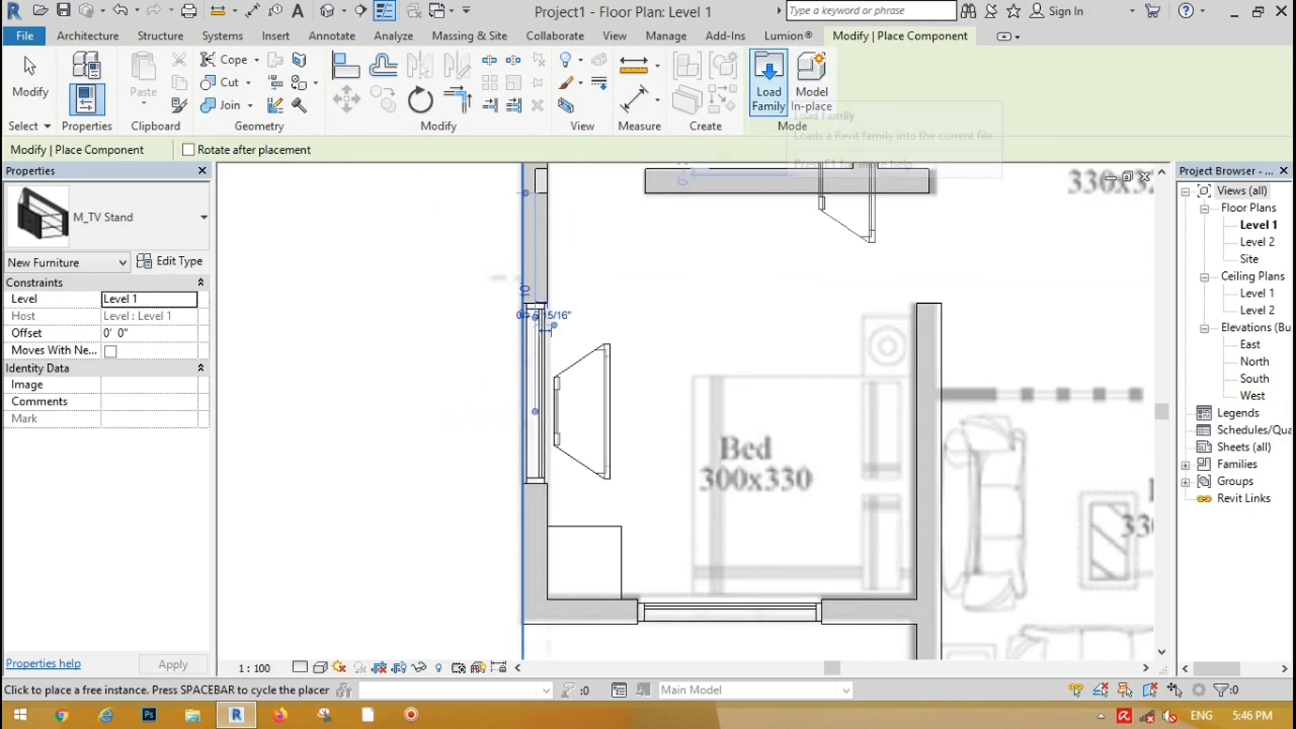
Load the M_TV - Flat Screen family and place a rotated 0810mm TV on the stand in the 300x330 bedroom.
{"action": "left_click", "coordinate": [769, 80]}
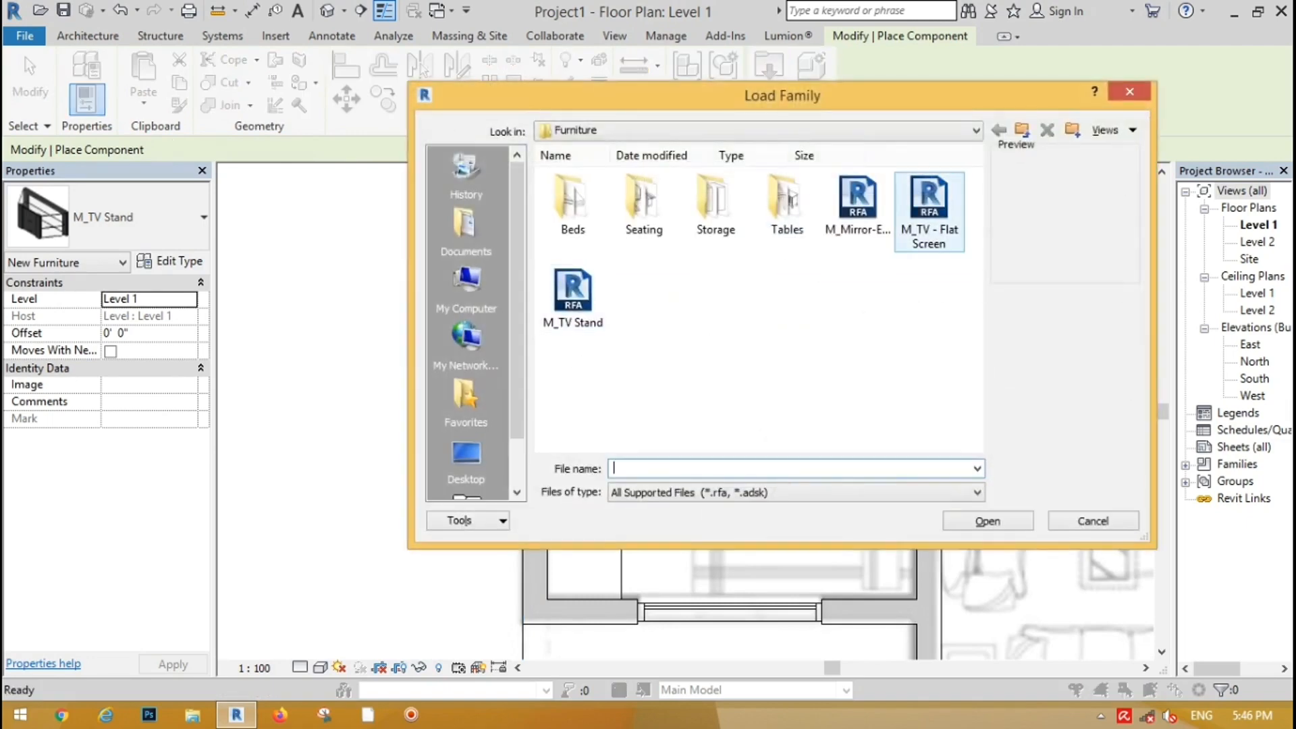
{"action": "left_click", "coordinate": [929, 212]}
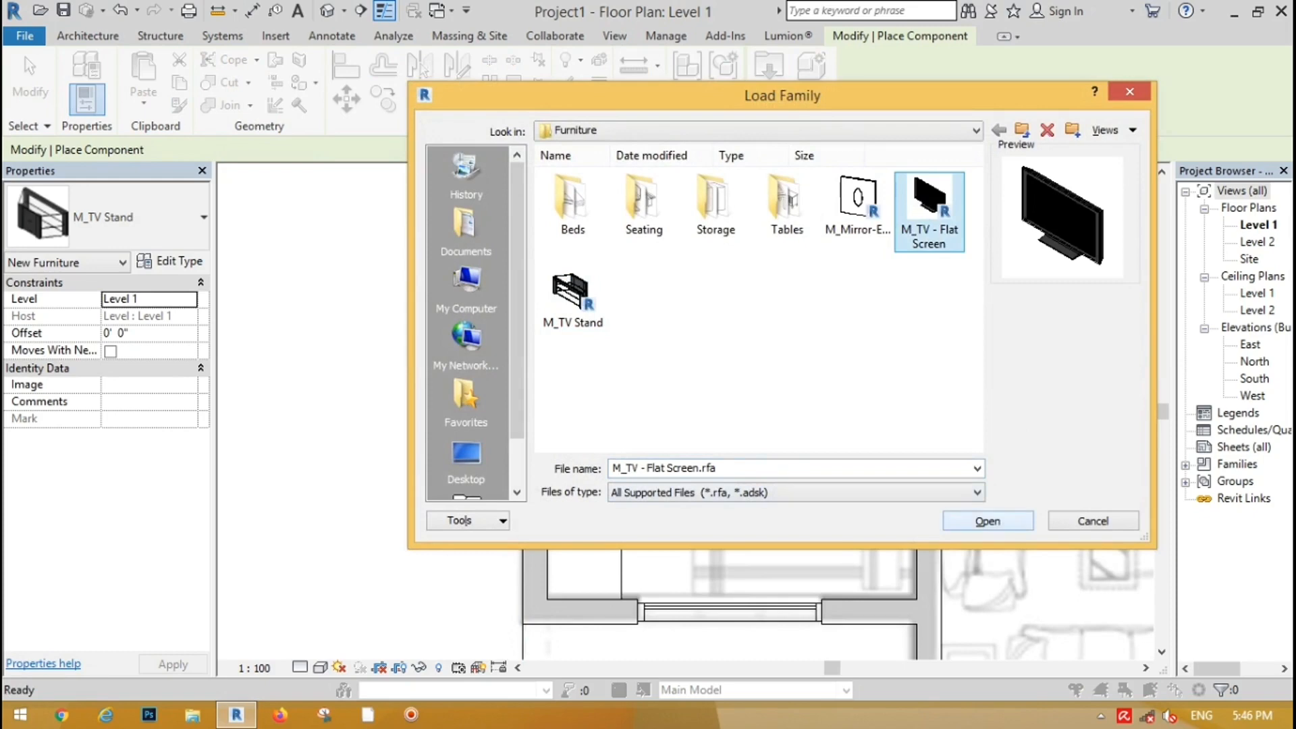
{"action": "key", "text": "Return"}
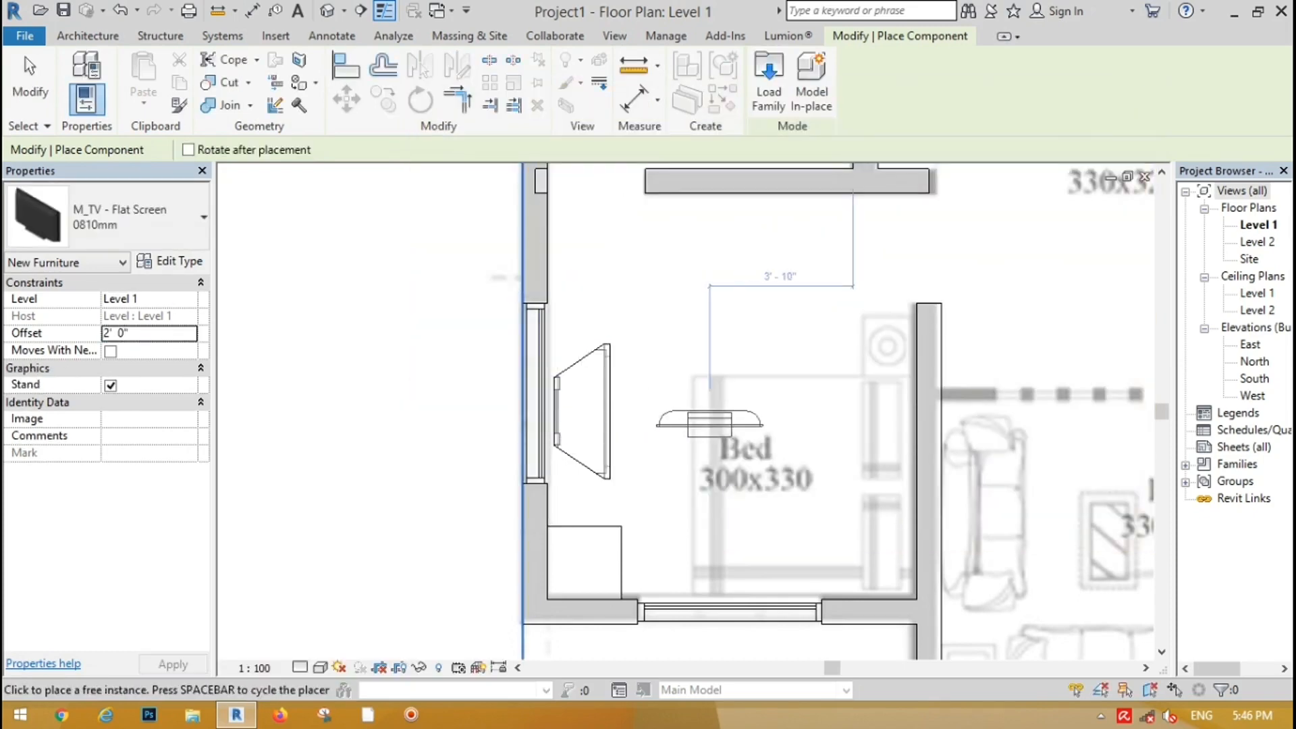
{"action": "key", "text": "space"}
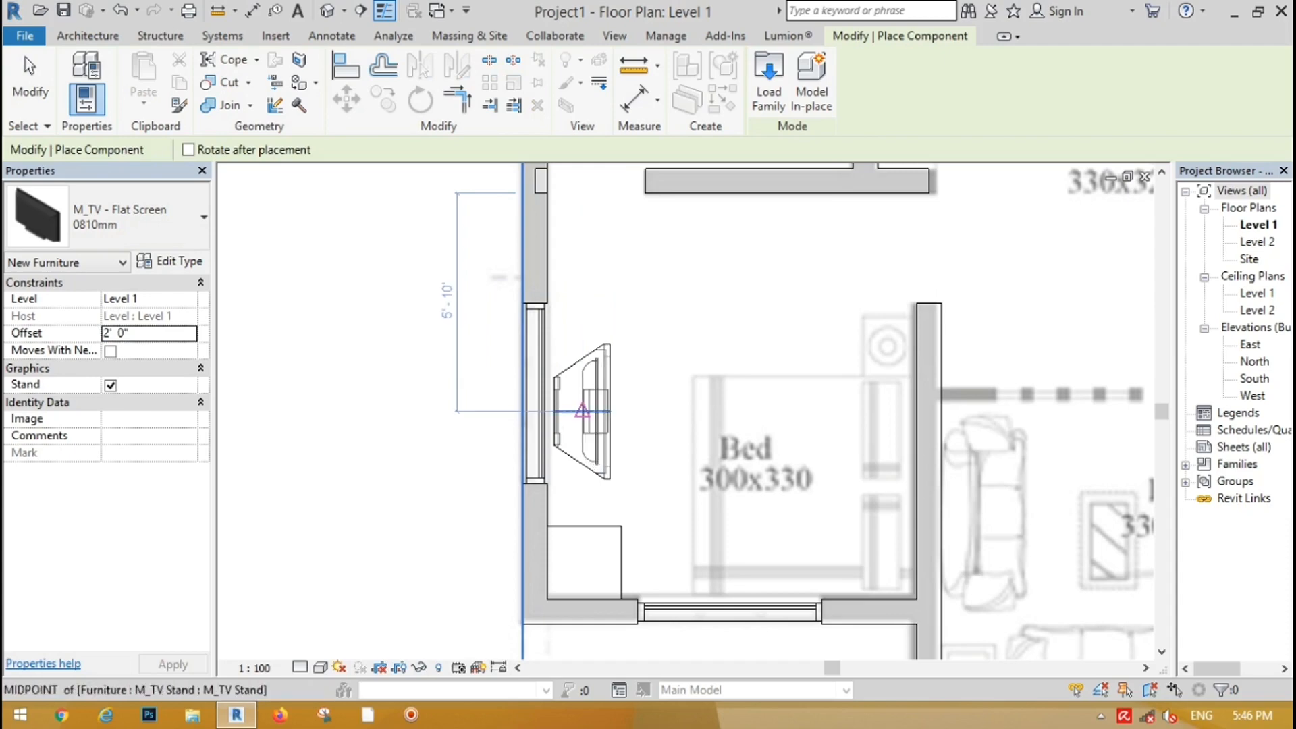
{"action": "scroll", "coordinate": [566, 415], "scroll_direction": "up", "scroll_amount": 2}
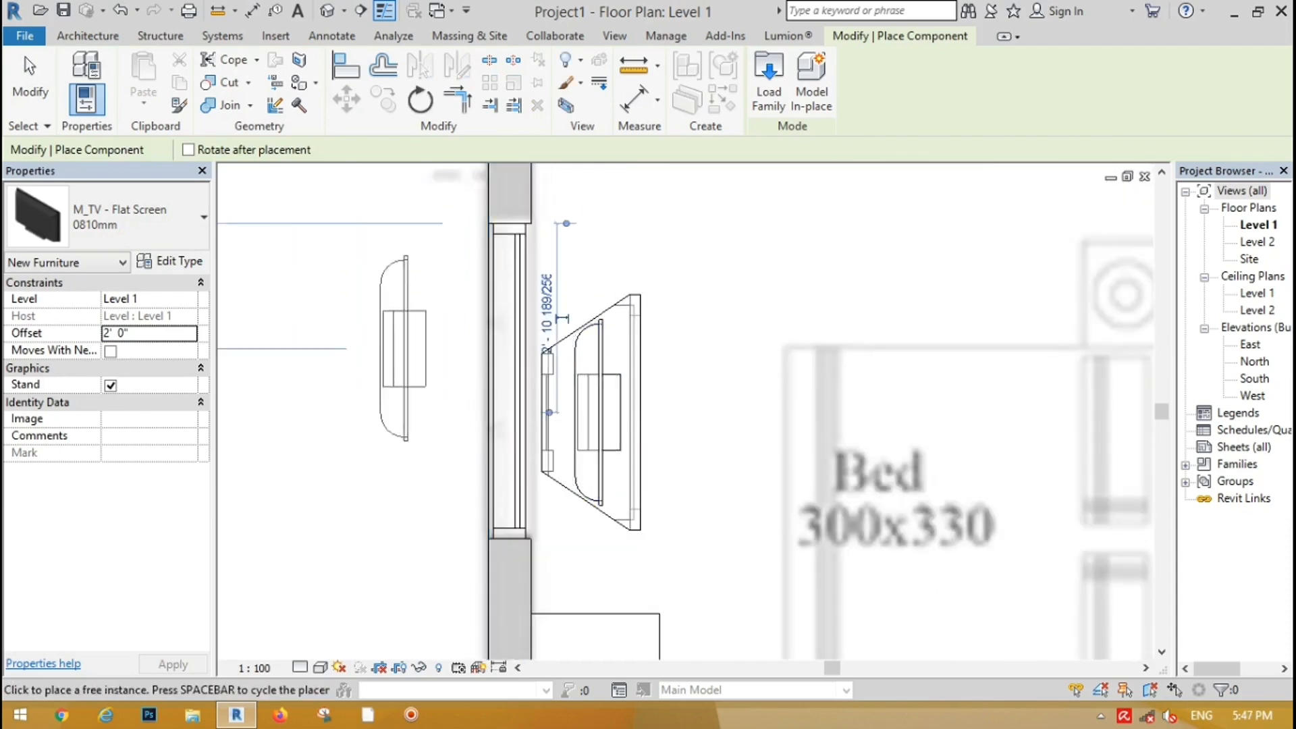
Place 0810mm flat-screen TVs on the stands in the 320x330 bedroom and the living room, facing into each room.
{"action": "scroll", "coordinate": [550, 412], "scroll_direction": "down", "scroll_amount": 3}
{"action": "scroll", "coordinate": [660, 485], "scroll_direction": "up", "scroll_amount": 3}
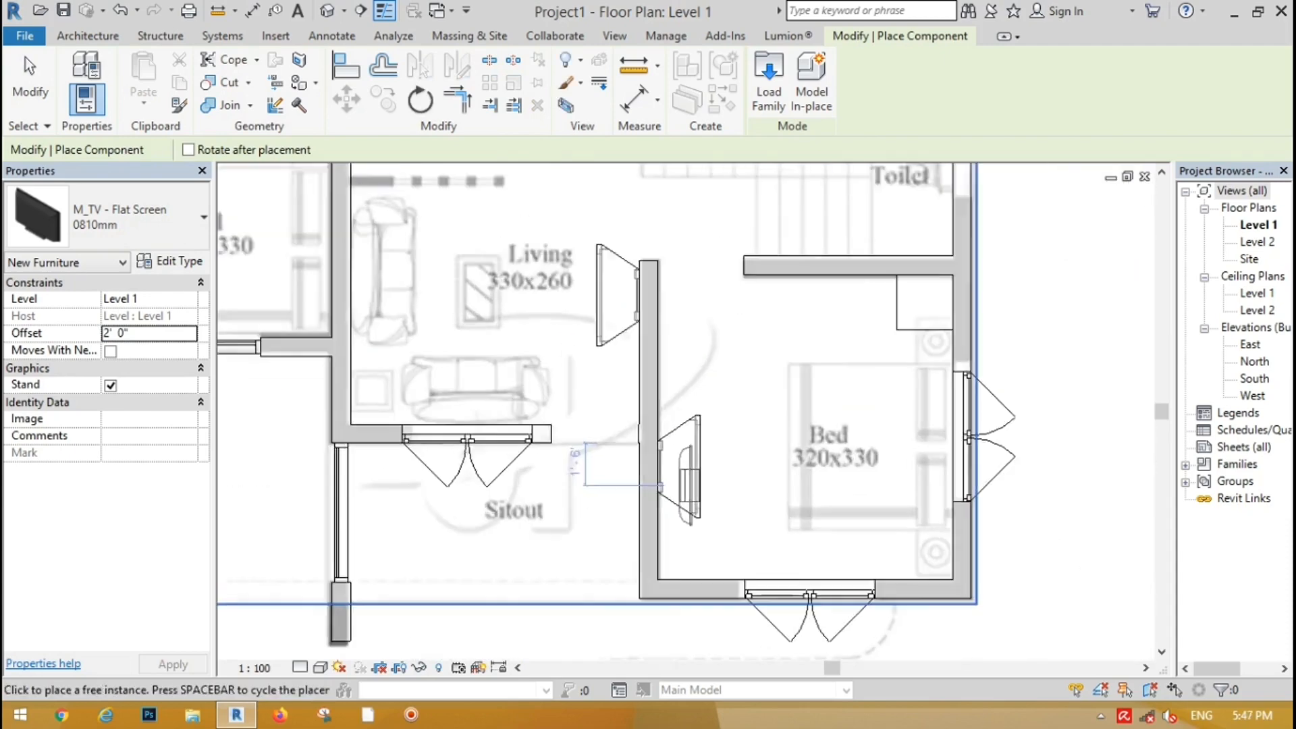
{"action": "scroll", "coordinate": [695, 446], "scroll_direction": "up", "scroll_amount": 3}
{"action": "scroll", "coordinate": [675, 482], "scroll_direction": "down", "scroll_amount": 3}
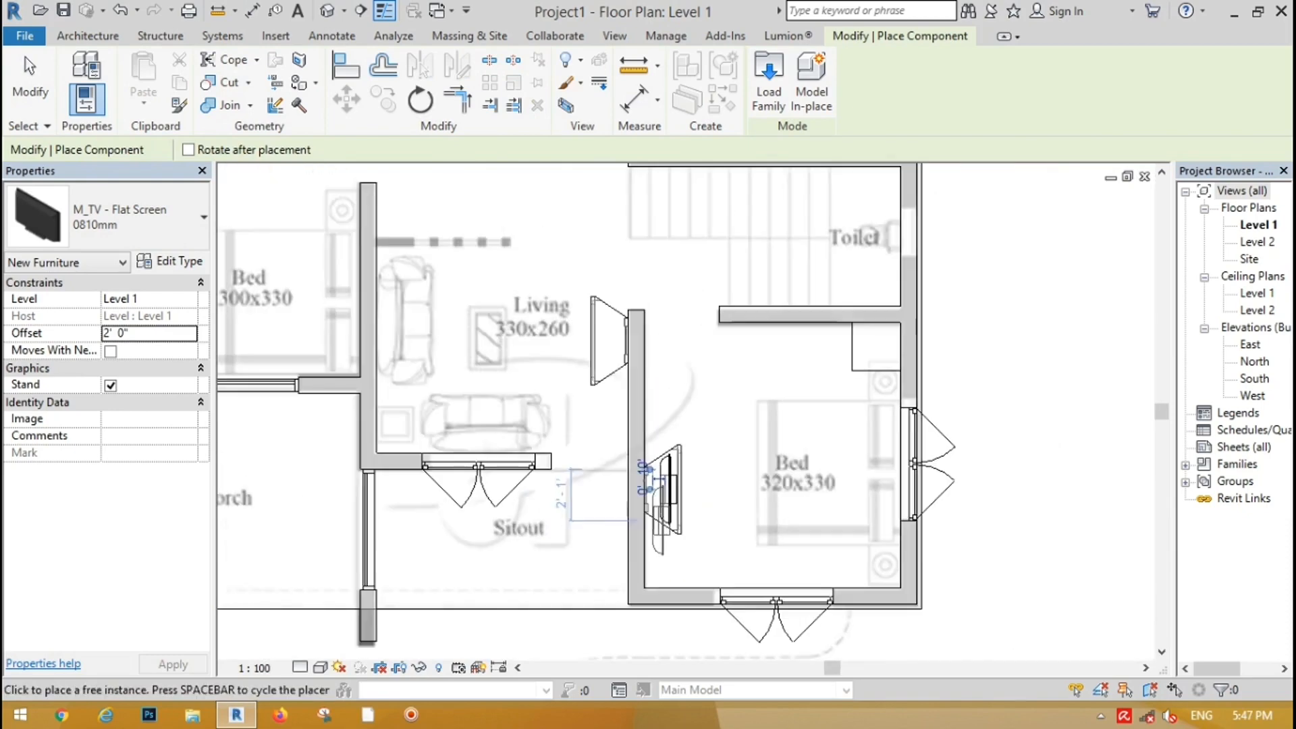
{"action": "left_click", "coordinate": [664, 489]}
{"action": "scroll", "coordinate": [607, 345], "scroll_direction": "up", "scroll_amount": 3}
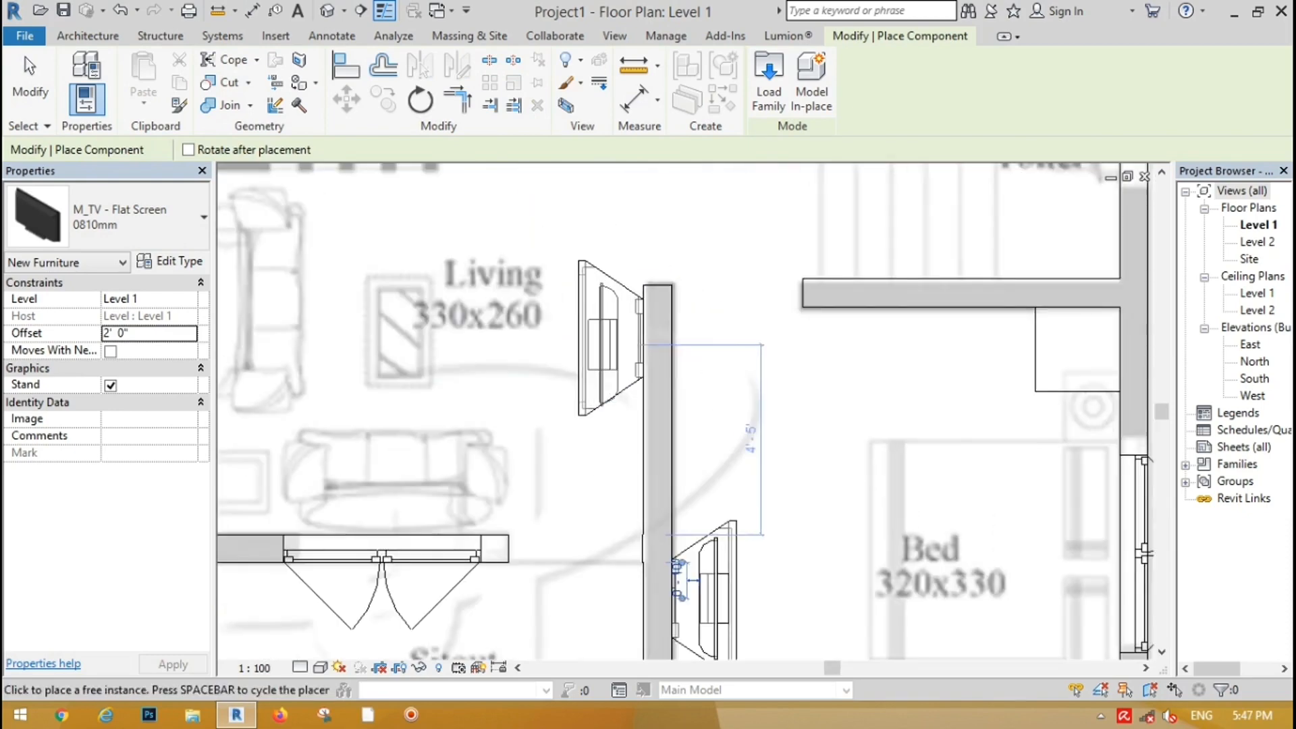
{"action": "scroll", "coordinate": [611, 341], "scroll_direction": "down", "scroll_amount": 5}
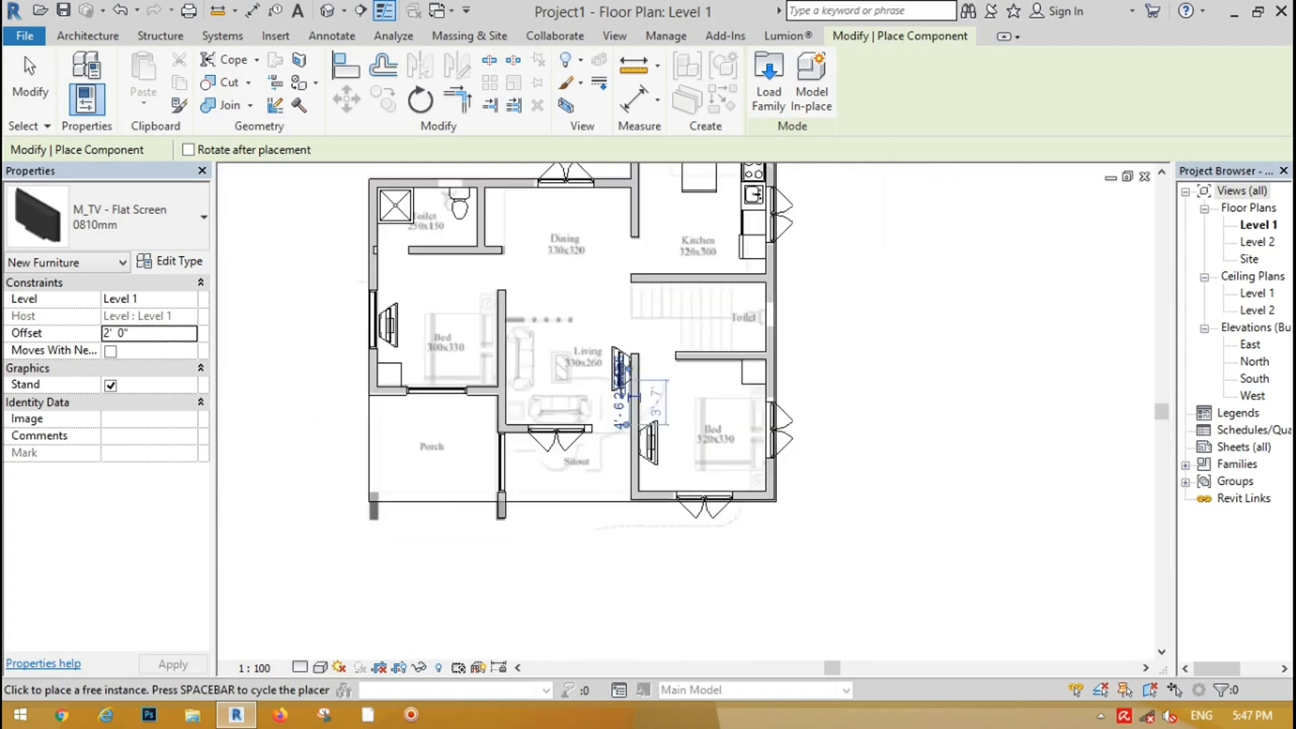
{"action": "key", "text": "Escape"}
Place 850 x 900mm M_Window-Casement-Double windows in the outer walls of the 250x150 toilet and the staircase area.
{"action": "scroll", "coordinate": [618, 530], "scroll_direction": "down", "scroll_amount": 1}
{"action": "scroll", "coordinate": [715, 342], "scroll_direction": "up", "scroll_amount": 2}
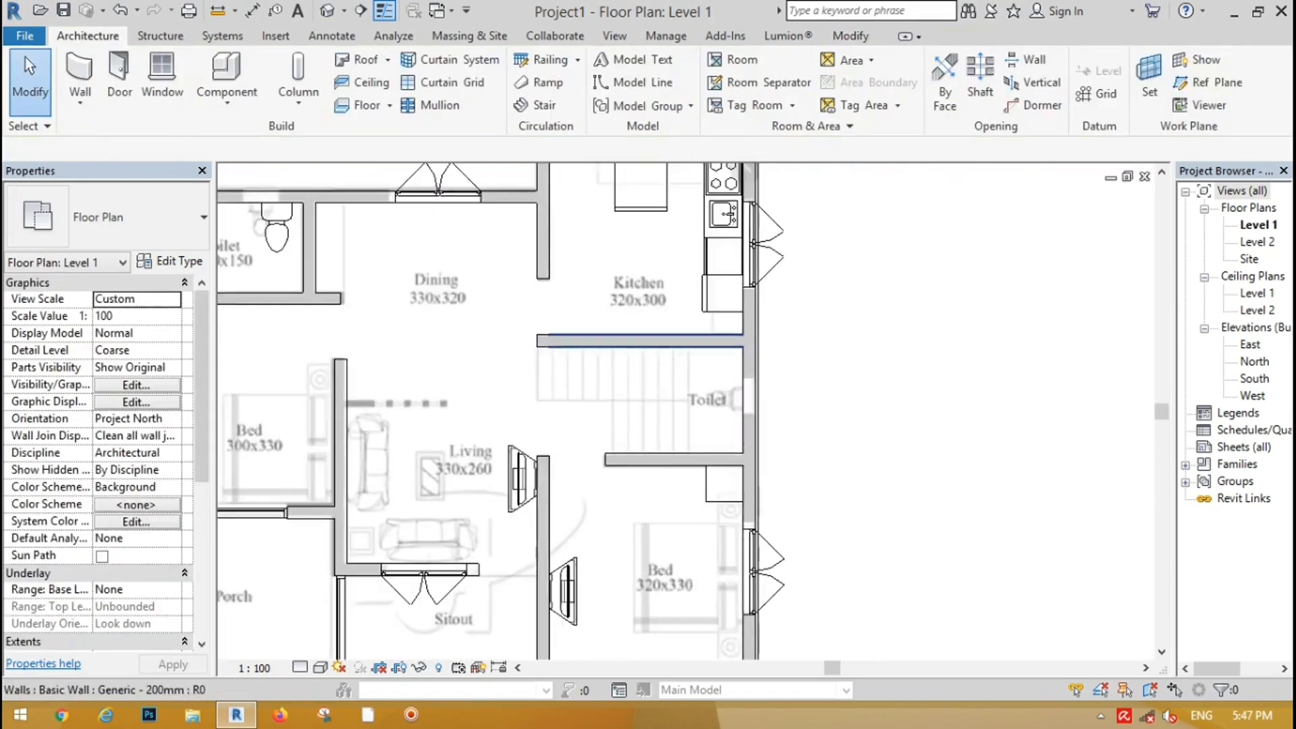
{"action": "scroll", "coordinate": [618, 461], "scroll_direction": "down", "scroll_amount": 1}
{"action": "scroll", "coordinate": [617, 461], "scroll_direction": "down", "scroll_amount": 1}
{"action": "left_click", "coordinate": [162, 74]}
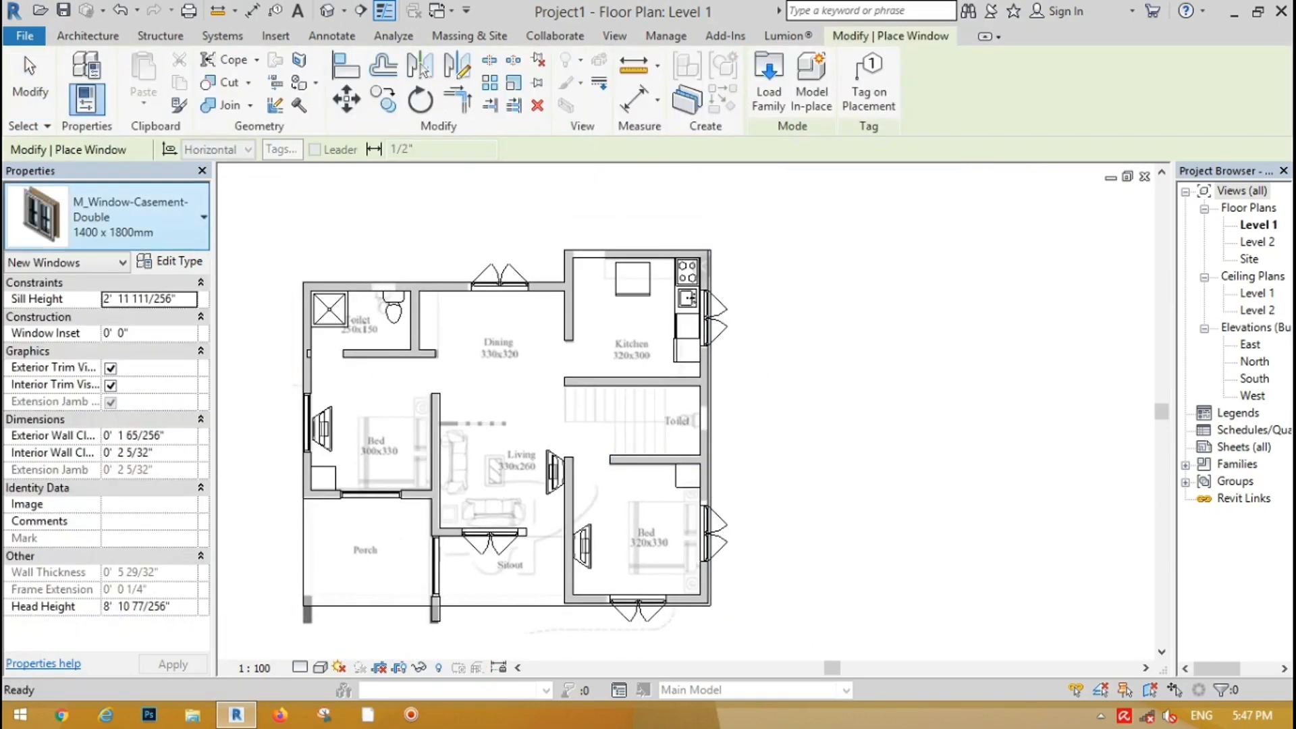
{"action": "left_click", "coordinate": [203, 216]}
{"action": "left_click", "coordinate": [74, 365]}
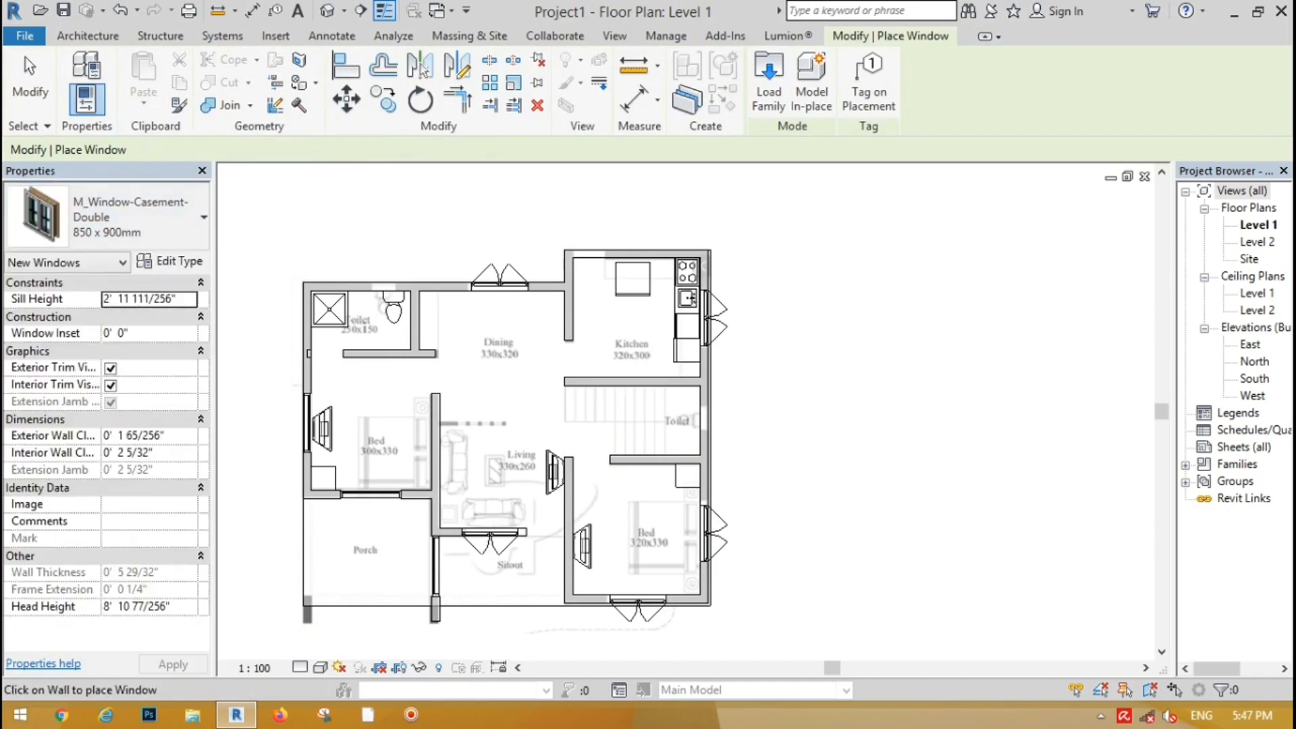
{"action": "scroll", "coordinate": [378, 283], "scroll_direction": "up", "scroll_amount": 3}
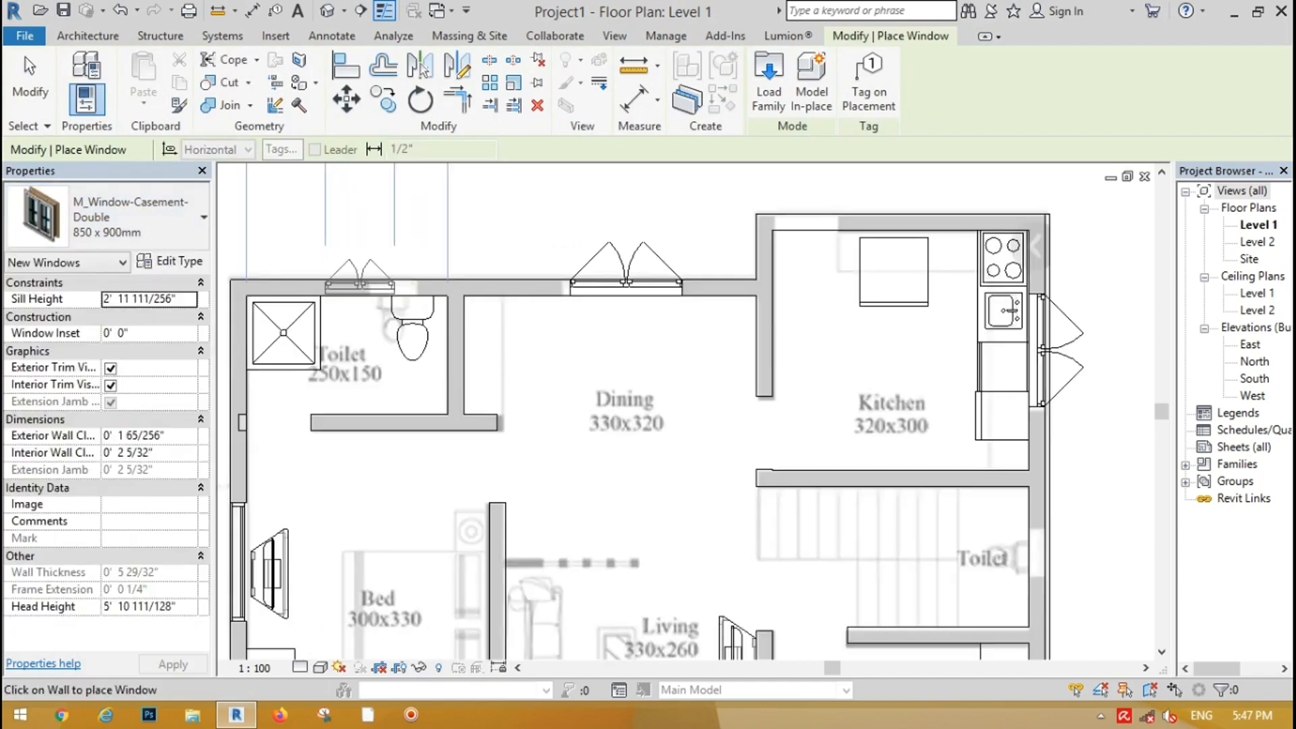
{"action": "scroll", "coordinate": [373, 257], "scroll_direction": "down", "scroll_amount": 2}
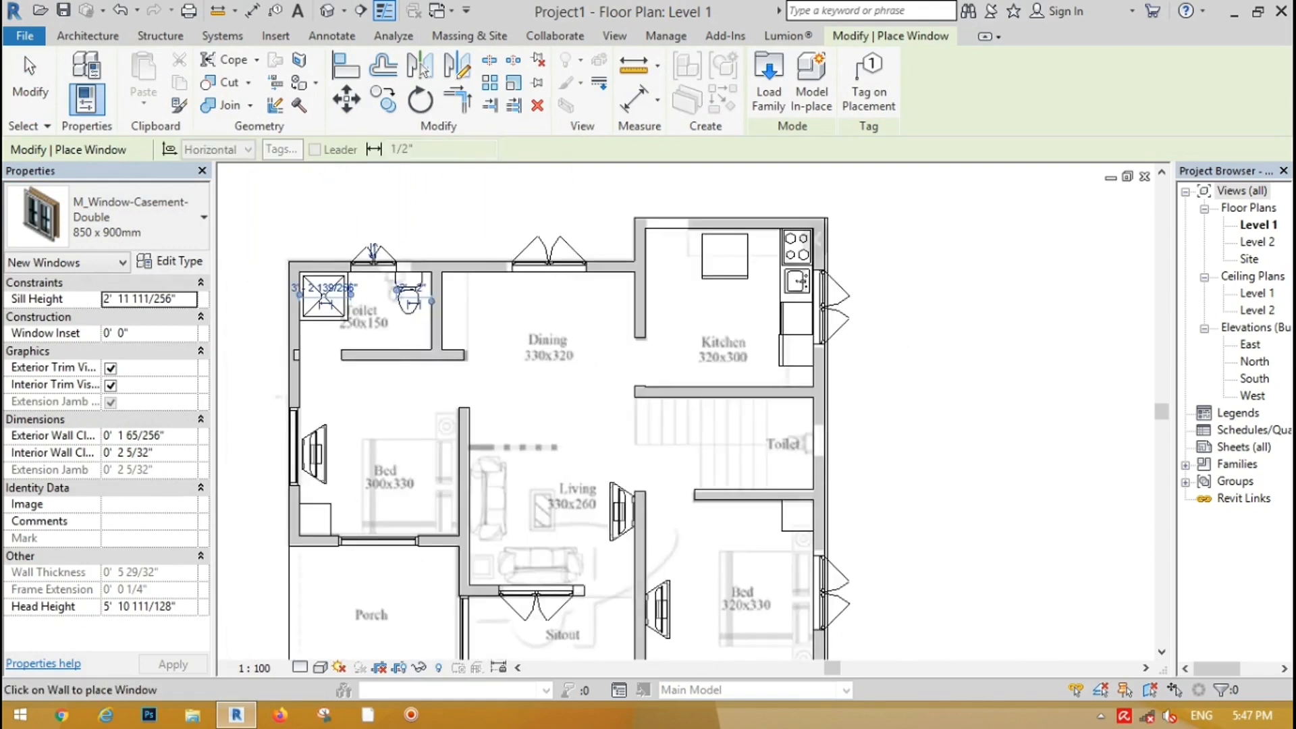
{"action": "scroll", "coordinate": [810, 419], "scroll_direction": "up", "scroll_amount": 3}
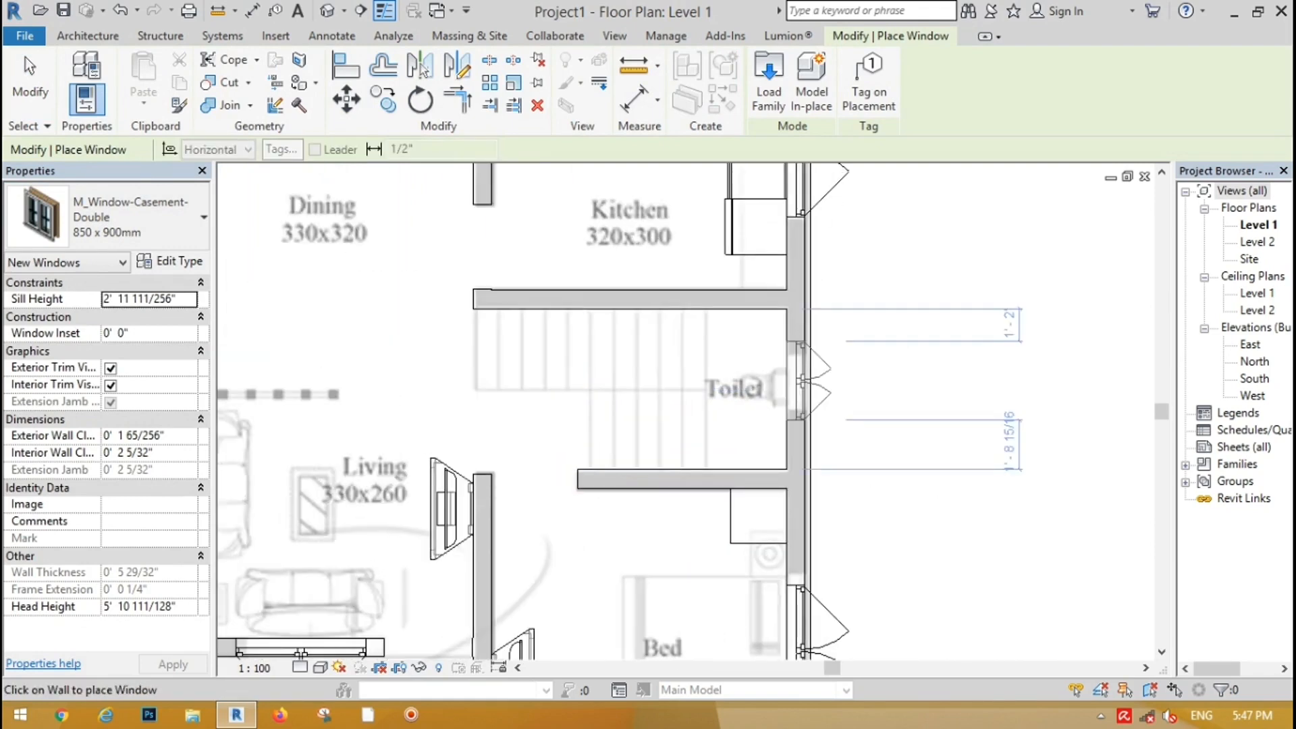
{"action": "scroll", "coordinate": [806, 381], "scroll_direction": "down", "scroll_amount": 3}
{"action": "scroll", "coordinate": [813, 498], "scroll_direction": "up", "scroll_amount": 1}
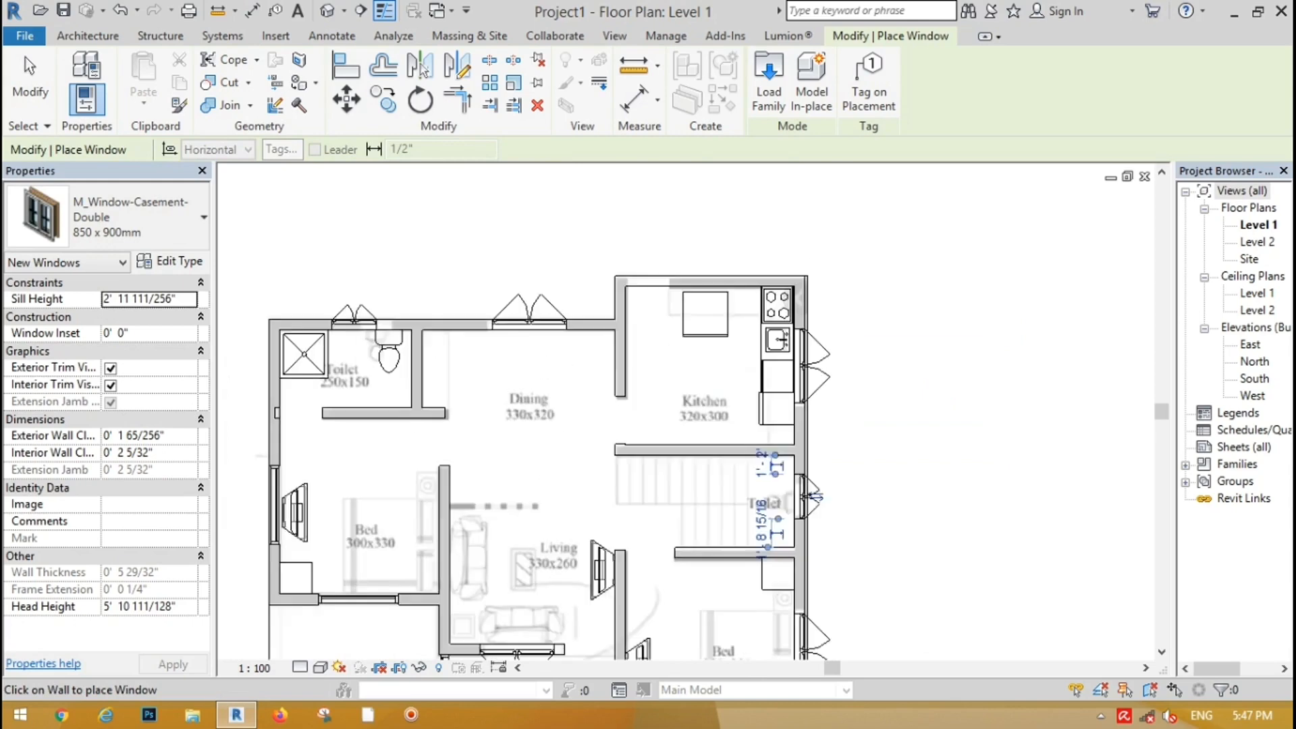
Cut a rectangular wall opening along the kitchen's exterior wall on the side opposite the staircase.
{"action": "left_click", "coordinate": [29, 80]}
{"action": "left_click", "coordinate": [709, 279]}
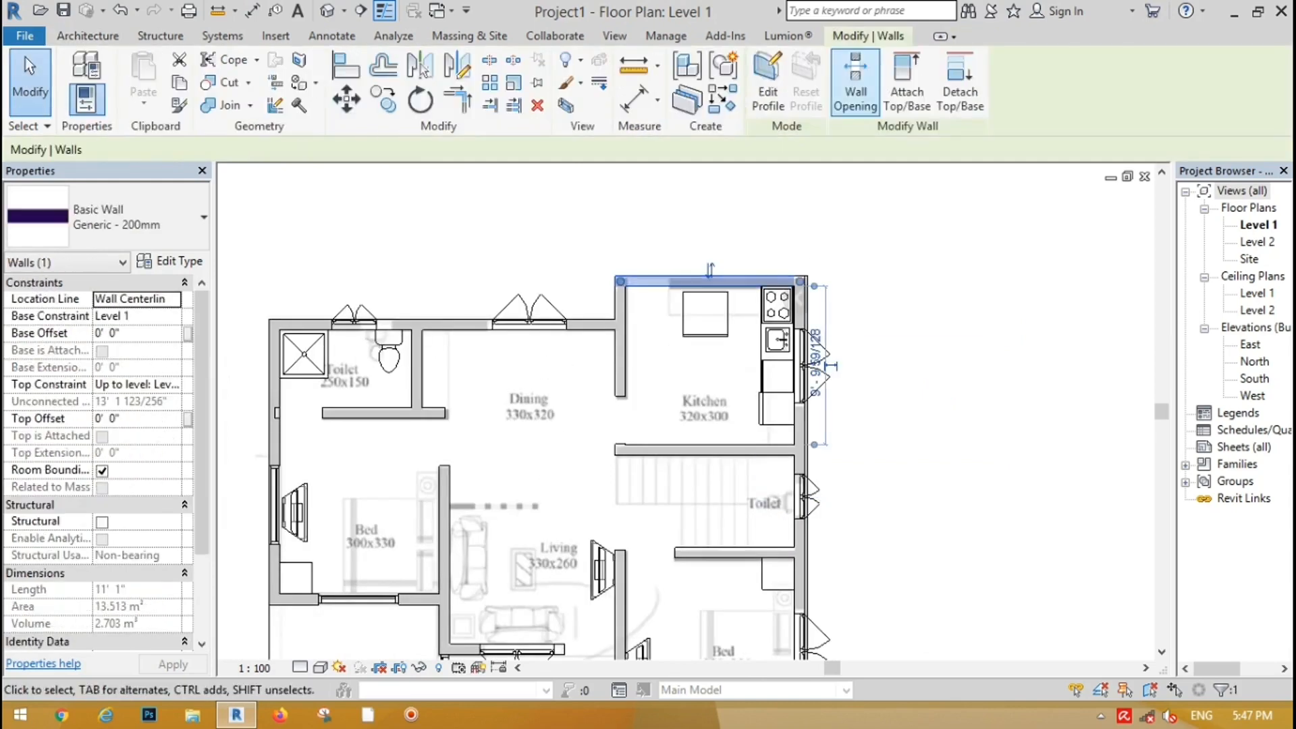
{"action": "left_click", "coordinate": [855, 80]}
{"action": "scroll", "coordinate": [668, 270], "scroll_direction": "up", "scroll_amount": 4}
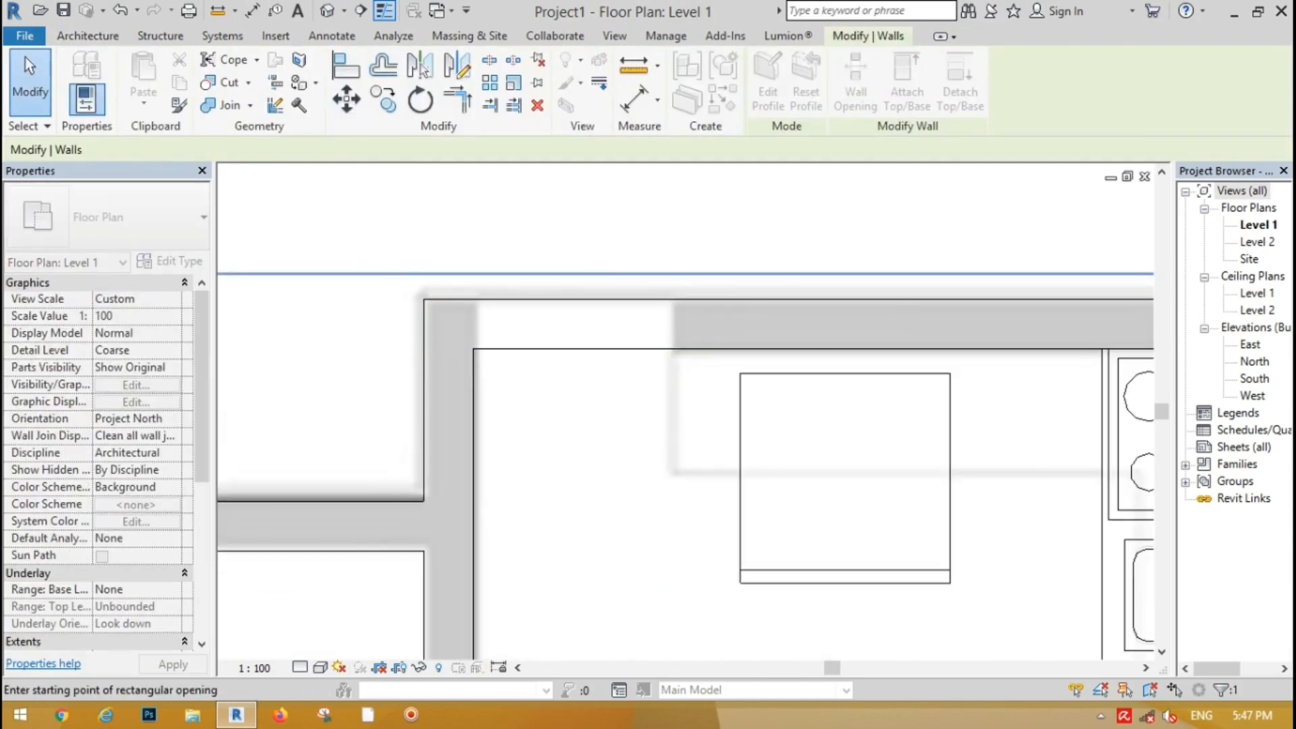
{"action": "scroll", "coordinate": [667, 271], "scroll_direction": "down", "scroll_amount": 4}
{"action": "left_click", "coordinate": [625, 284]}
{"action": "left_click", "coordinate": [796, 284]}
{"action": "scroll", "coordinate": [681, 282], "scroll_direction": "up", "scroll_amount": 5}
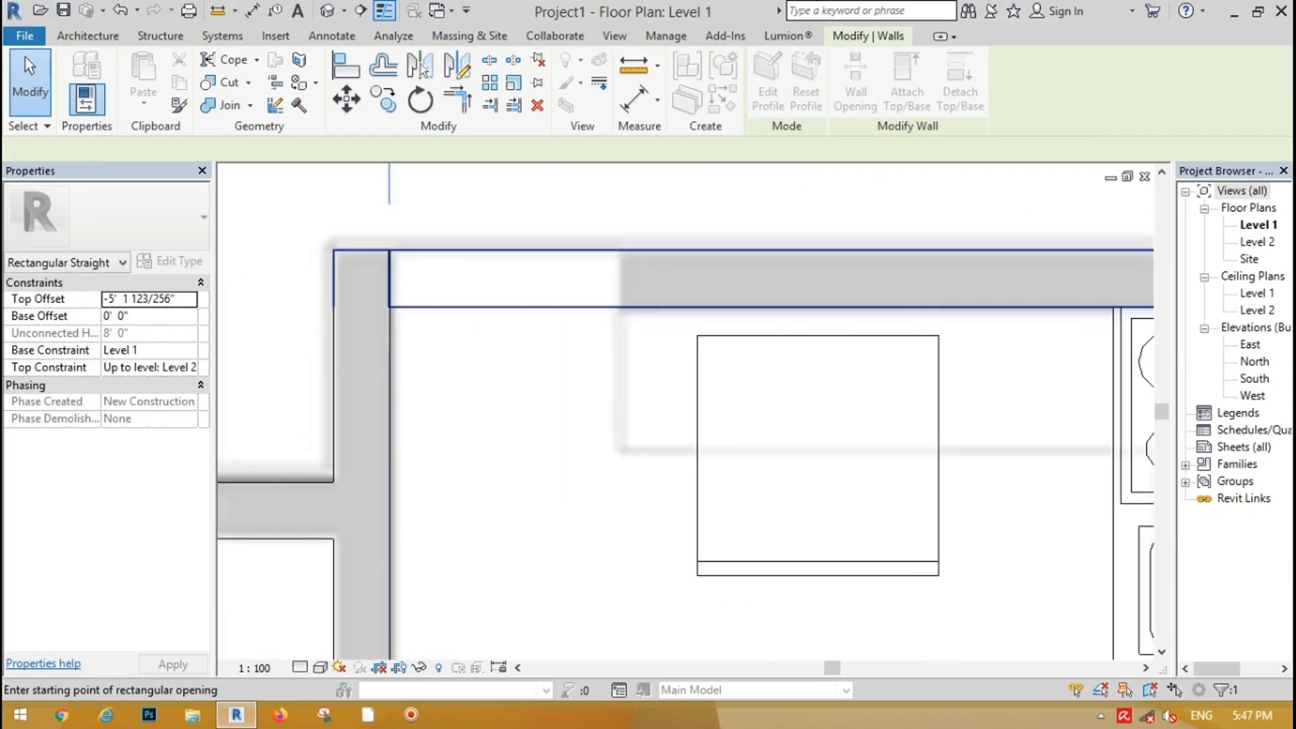
{"action": "key", "text": "Escape"}
Move the kitchen wall opening's edge from the inner corner to where the traced plan's solid wall begins.
{"action": "left_click", "coordinate": [390, 277]}
{"action": "scroll", "coordinate": [417, 273], "scroll_direction": "up", "scroll_amount": 2}
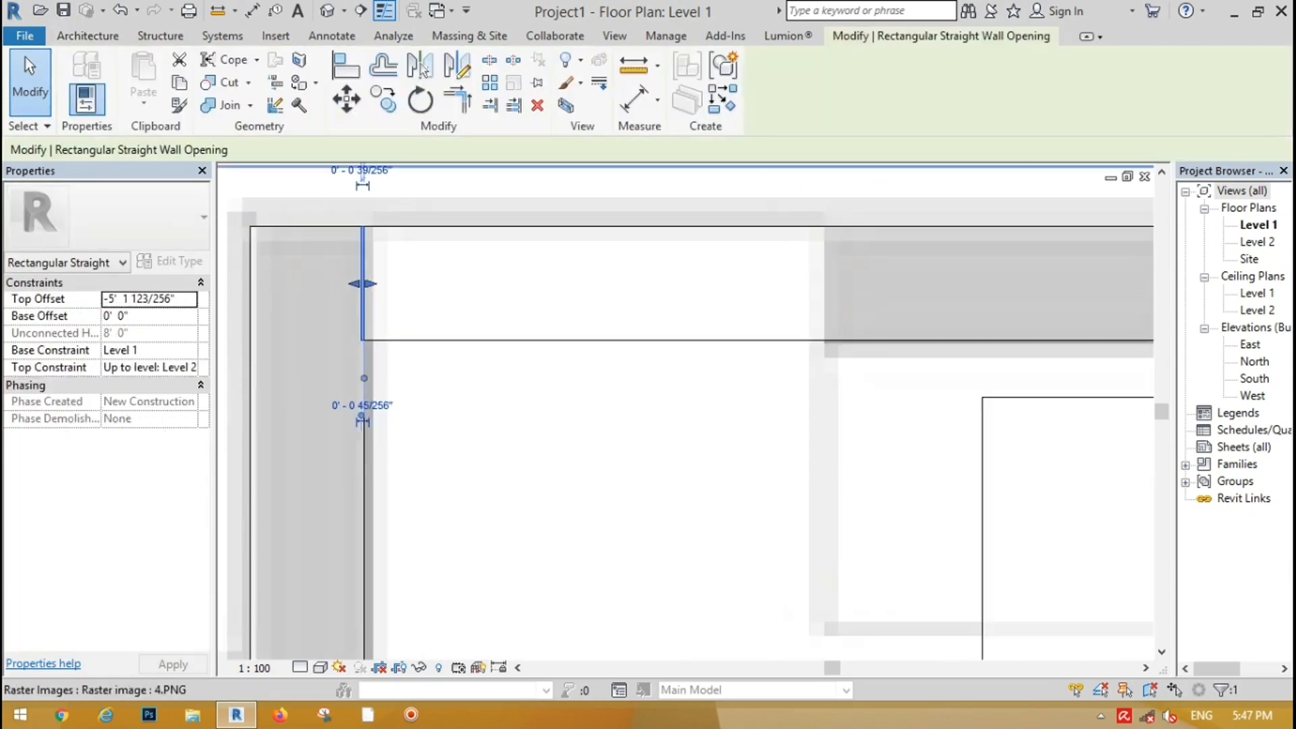
{"action": "left_click_drag", "start_coordinate": [370, 283], "coordinate": [830, 283]}
{"action": "left_click", "coordinate": [621, 372]}
{"action": "scroll", "coordinate": [620, 372], "scroll_direction": "down", "scroll_amount": 13}
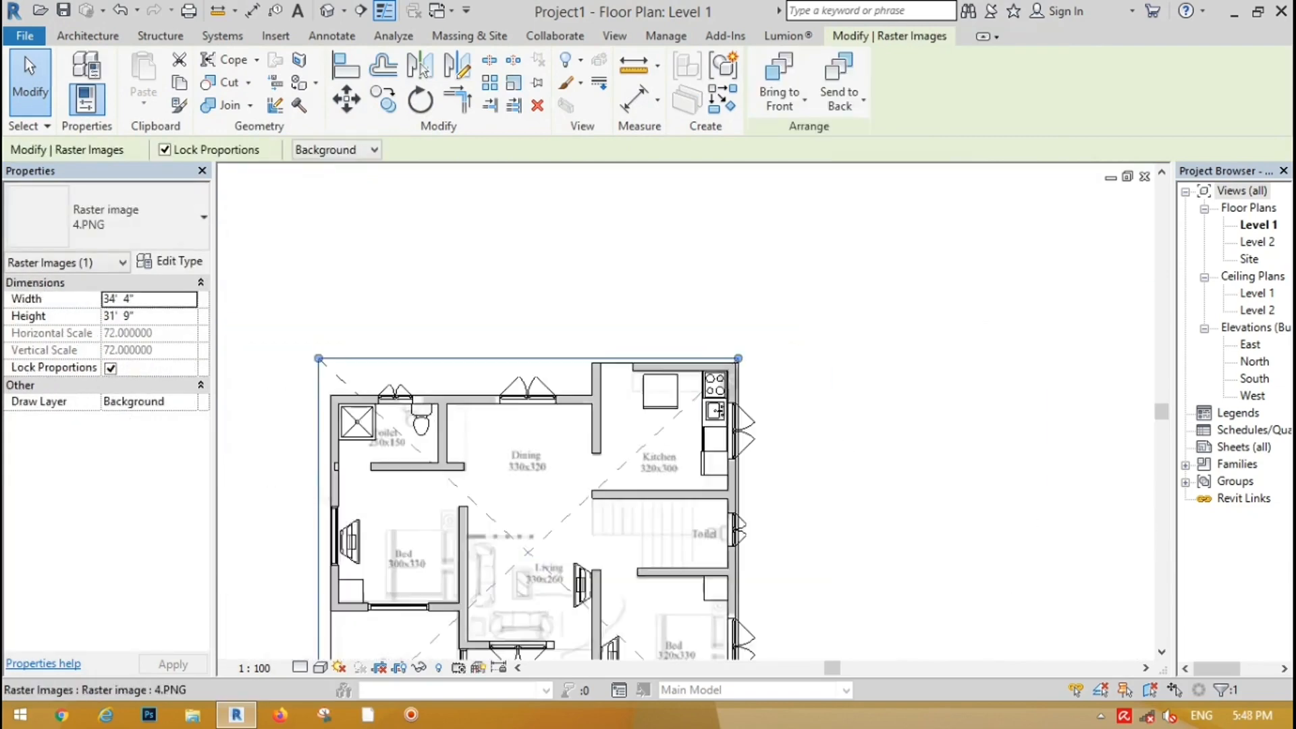
Draw the first 11-riser run of a 3' 0" wide stair with 0' 10" treads along the kitchen partition, using the Run: Left location line.
{"action": "scroll", "coordinate": [605, 494], "scroll_direction": "up", "scroll_amount": 5}
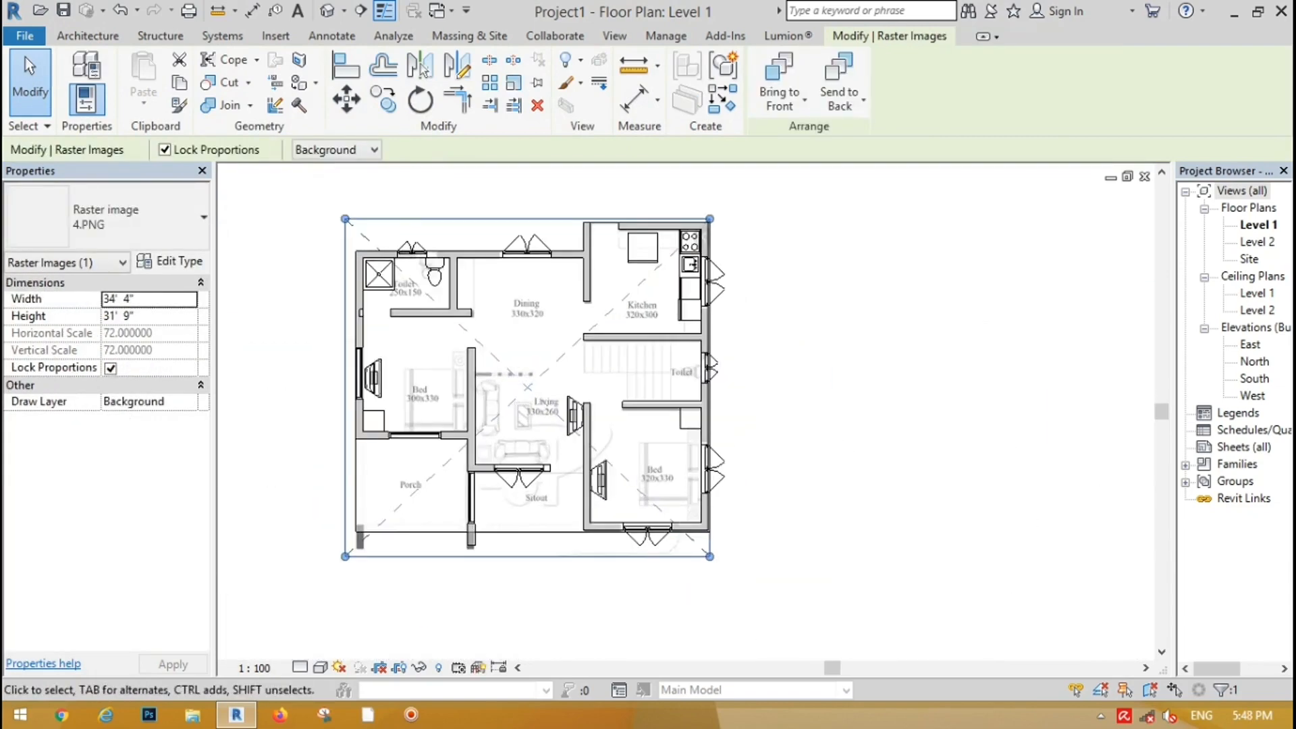
{"action": "scroll", "coordinate": [607, 427], "scroll_direction": "up", "scroll_amount": 3}
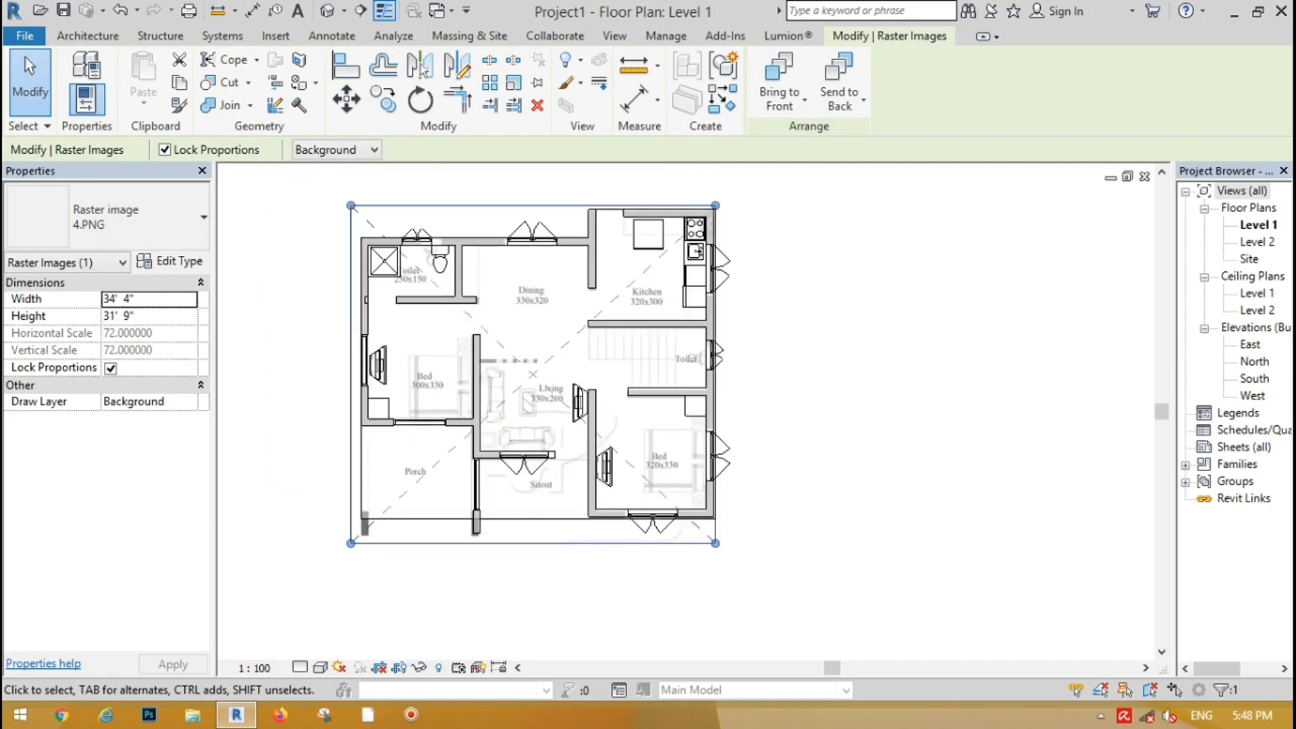
{"action": "left_click", "coordinate": [88, 35]}
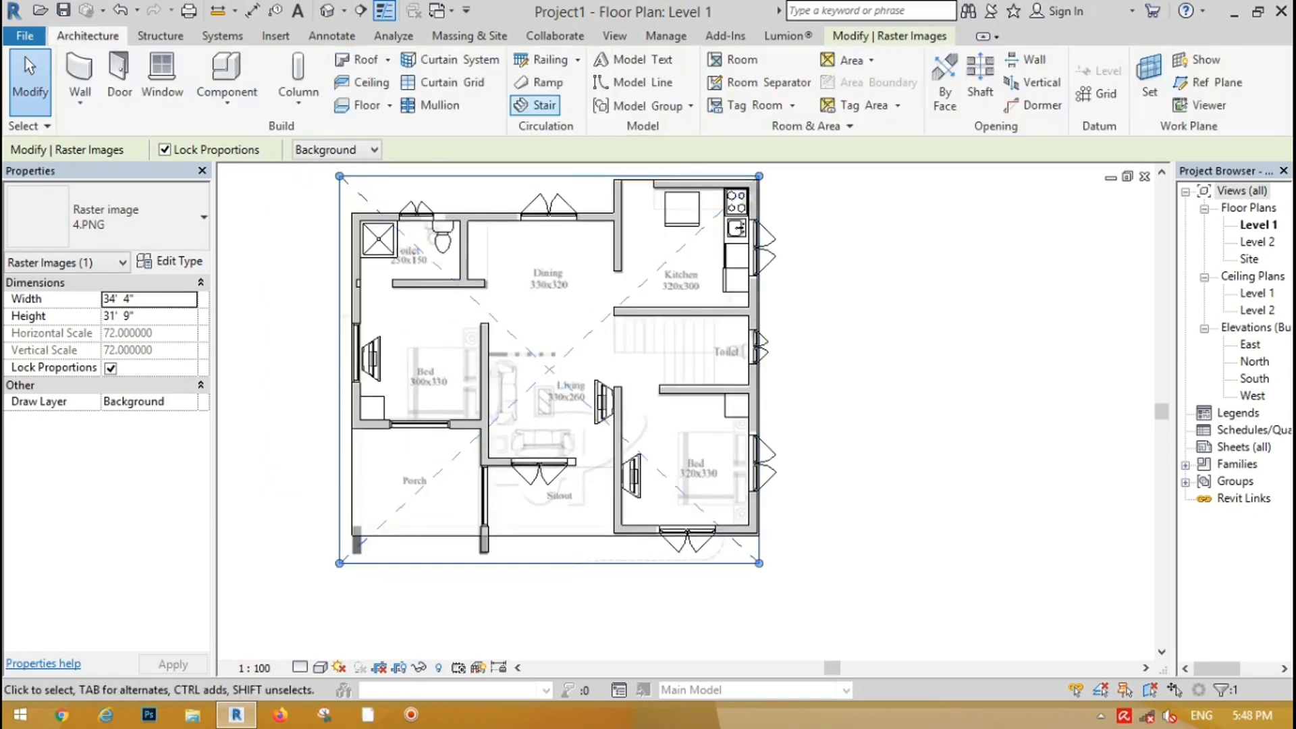
{"action": "left_click", "coordinate": [535, 105]}
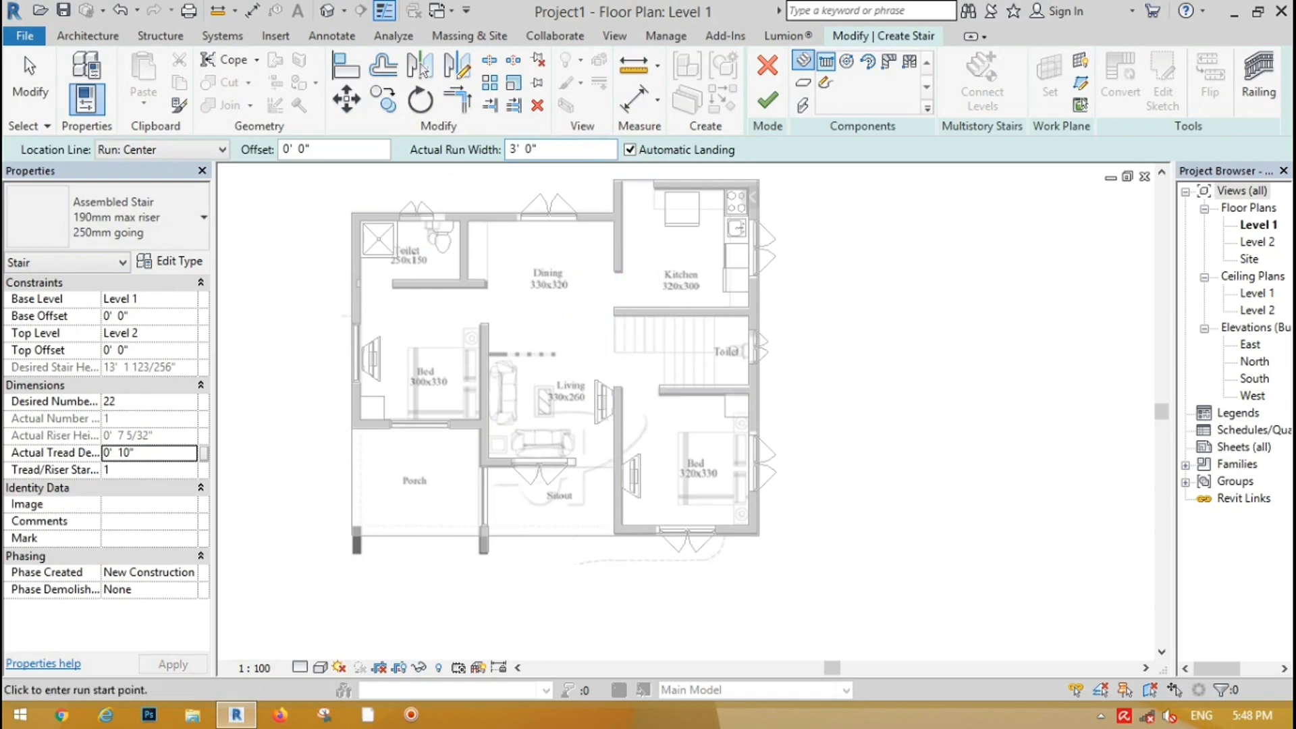
{"action": "left_click", "coordinate": [222, 149]}
{"action": "left_click", "coordinate": [125, 185]}
{"action": "scroll", "coordinate": [662, 330], "scroll_direction": "up", "scroll_amount": 4}
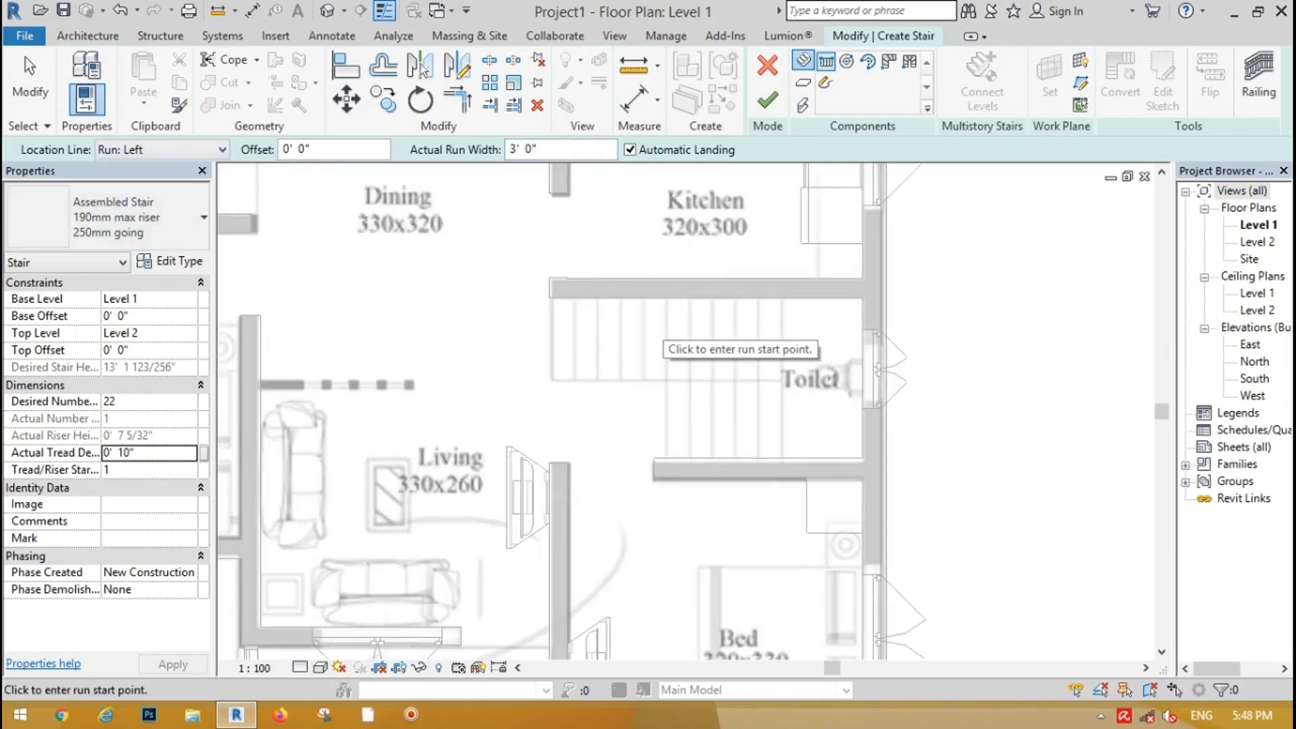
{"action": "scroll", "coordinate": [663, 332], "scroll_direction": "up", "scroll_amount": 2}
{"action": "left_click", "coordinate": [434, 265]}
{"action": "scroll", "coordinate": [654, 262], "scroll_direction": "down", "scroll_amount": 2}
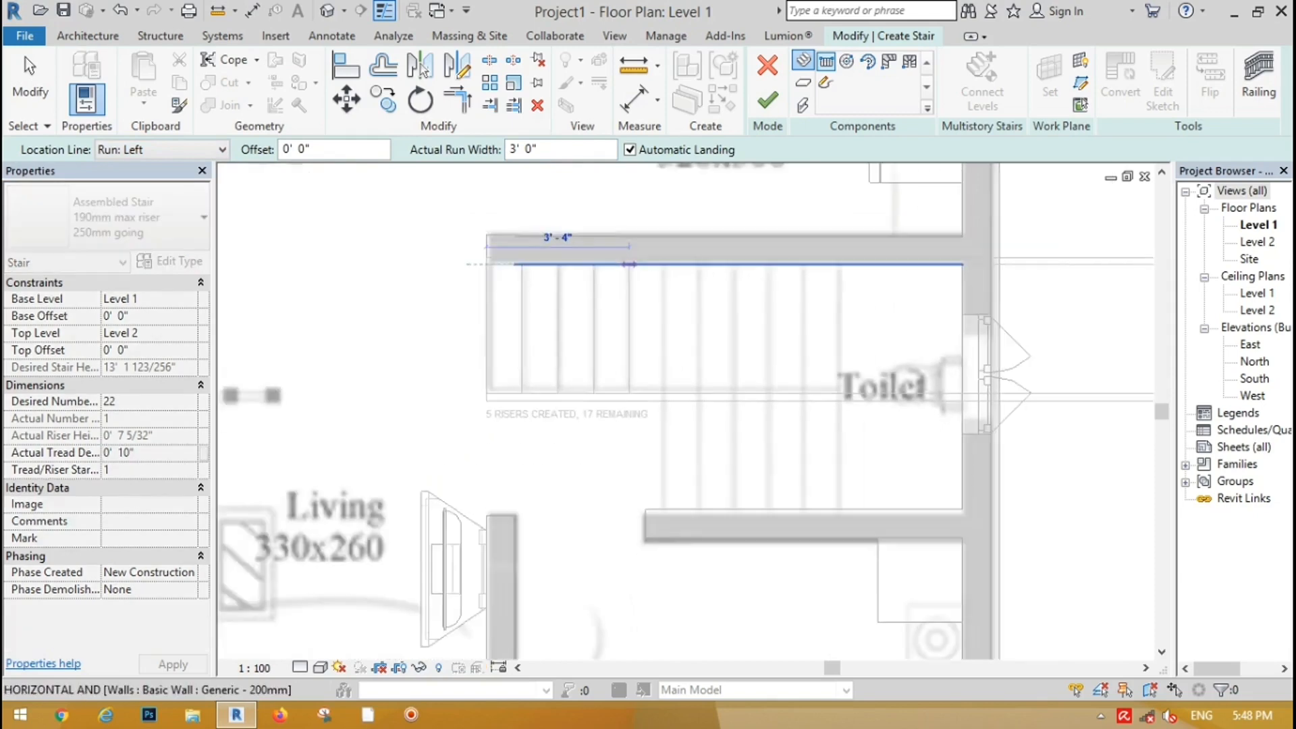
{"action": "left_click", "coordinate": [796, 263]}
Draw the parallel return run for risers 12 to 22 with the Run: Right location line, joined by an automatic landing.
{"action": "scroll", "coordinate": [776, 358], "scroll_direction": "up", "scroll_amount": 6}
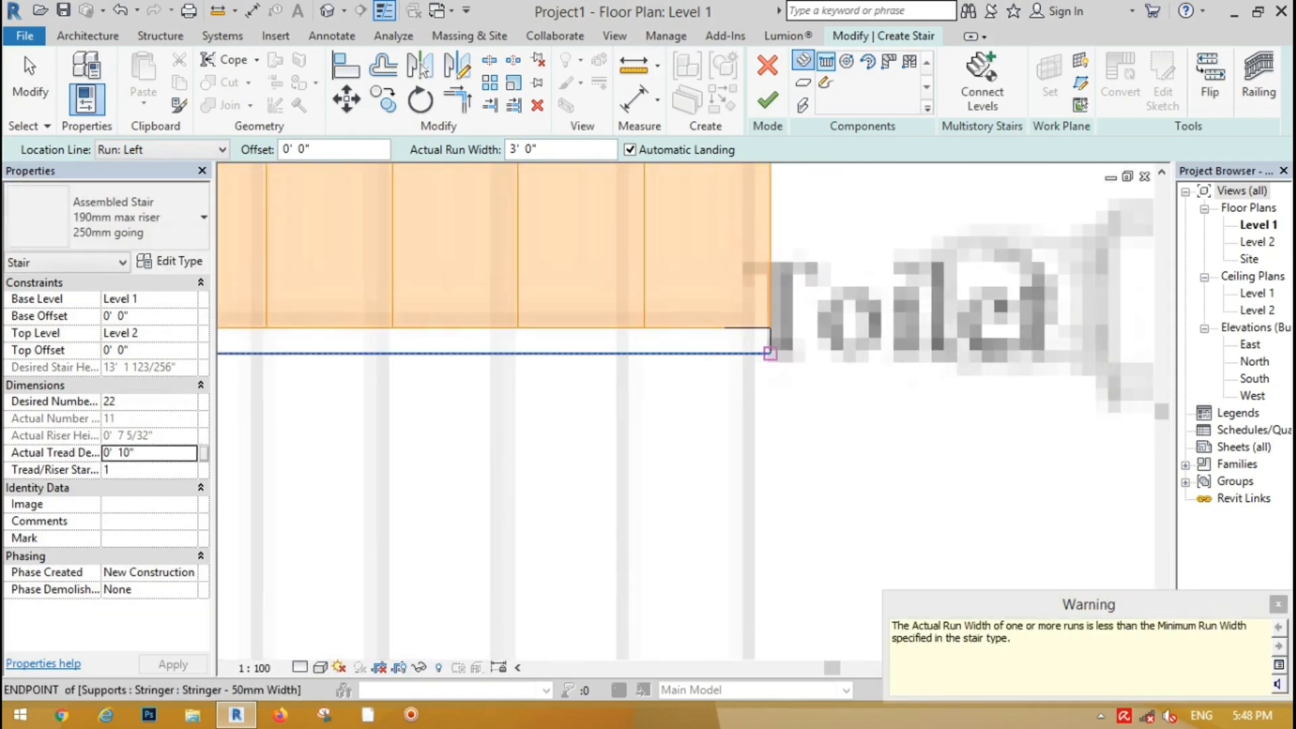
{"action": "left_click", "coordinate": [770, 353]}
{"action": "scroll", "coordinate": [799, 383], "scroll_direction": "down", "scroll_amount": 6}
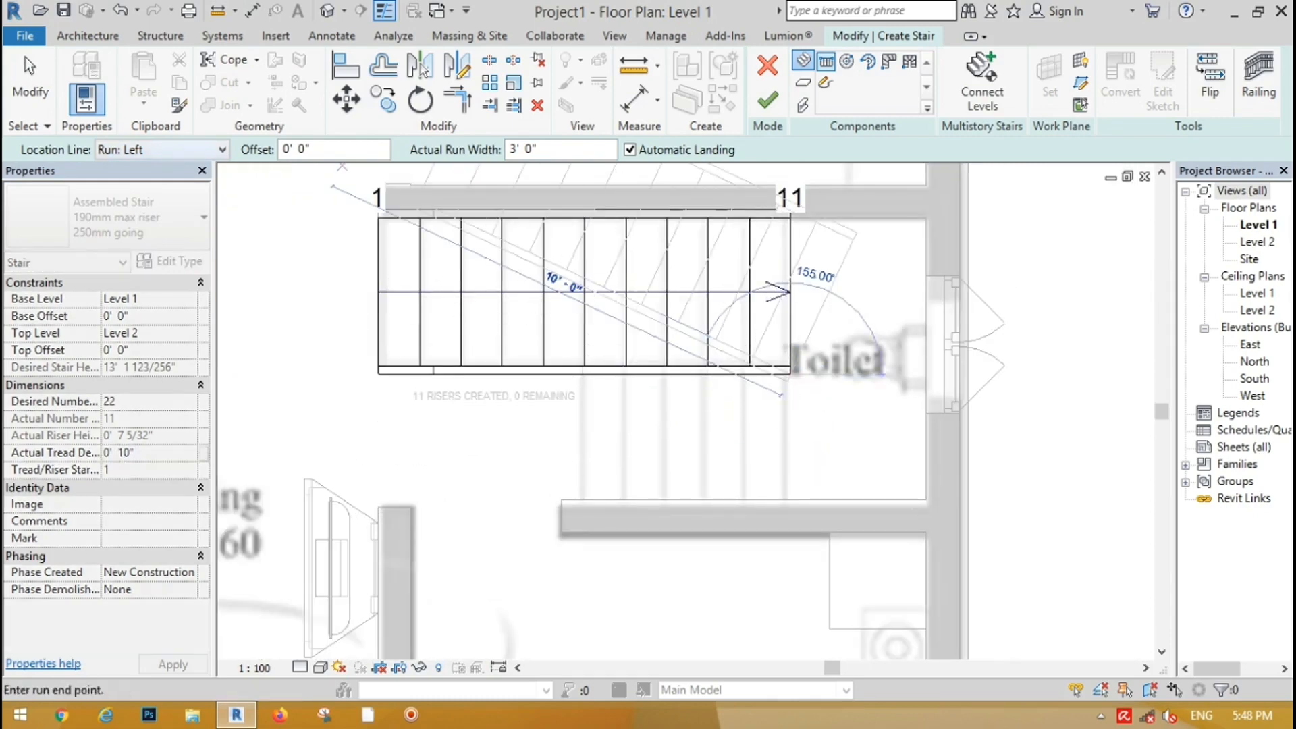
{"action": "left_click", "coordinate": [192, 150]}
{"action": "left_click", "coordinate": [123, 211]}
{"action": "scroll", "coordinate": [579, 373], "scroll_direction": "down", "scroll_amount": 1}
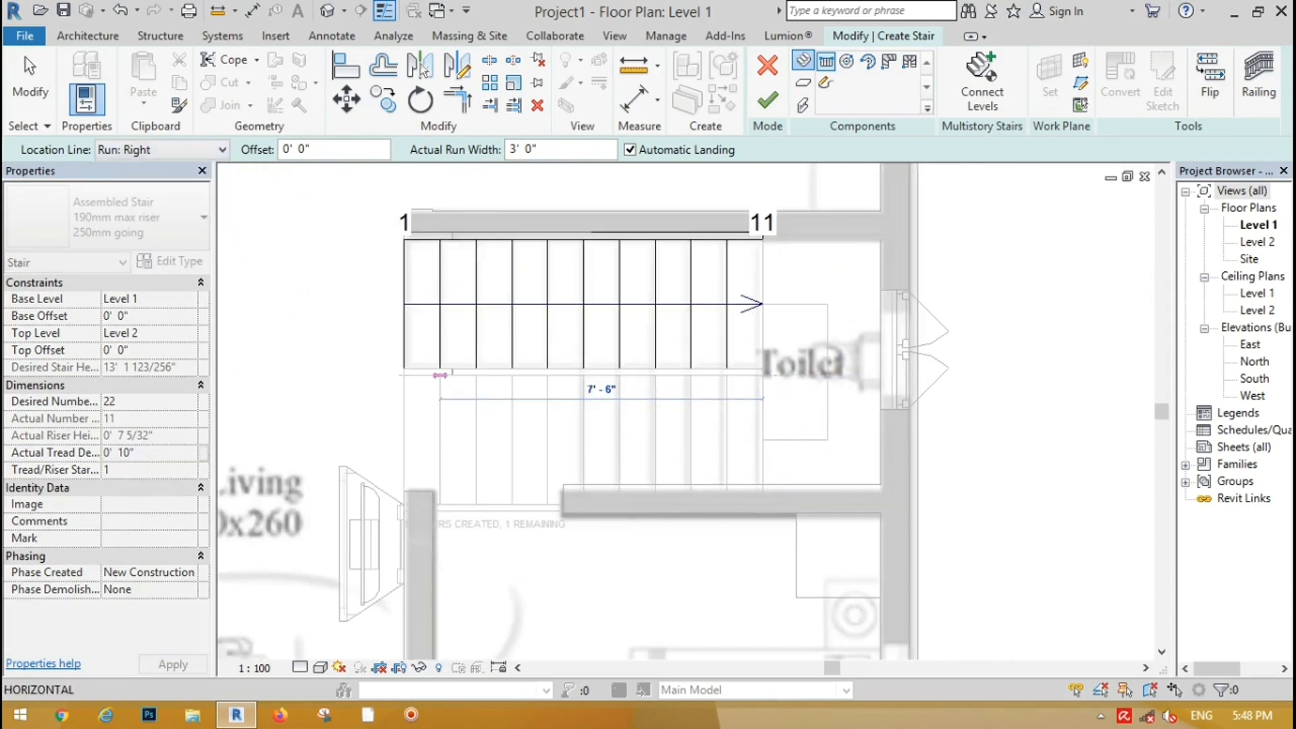
{"action": "left_click", "coordinate": [368, 375]}
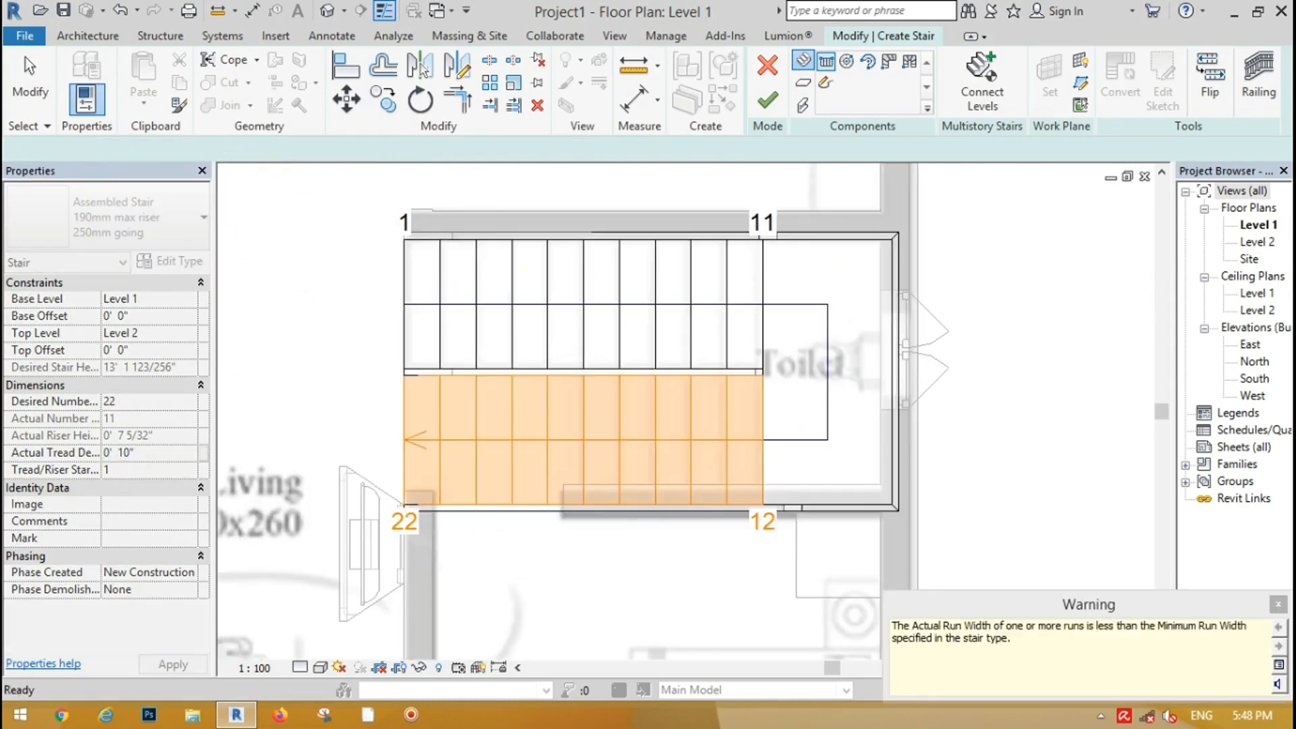
{"action": "key", "text": "Escape"}
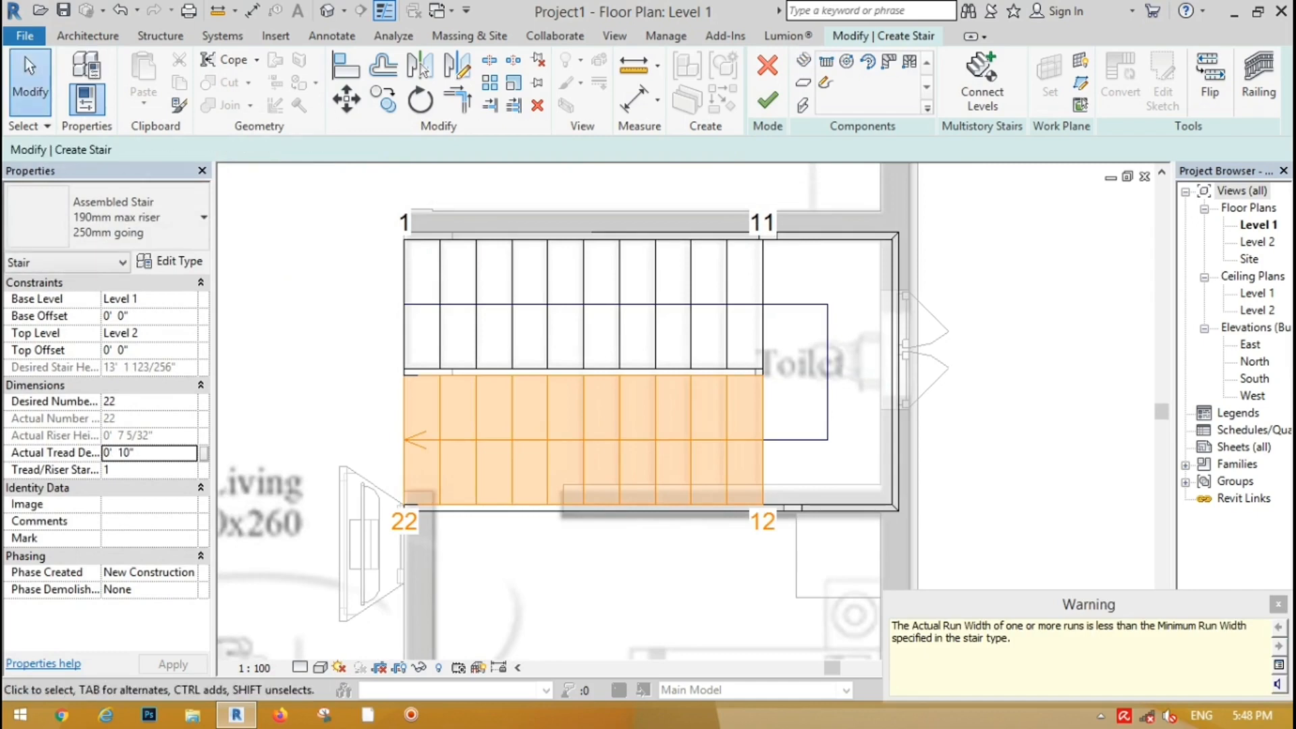
{"action": "key", "text": "Escape"}
Set the width of both stair runs to 2.75 feet (2' 9").
{"action": "scroll", "coordinate": [403, 266], "scroll_direction": "down", "scroll_amount": 4}
{"action": "scroll", "coordinate": [363, 273], "scroll_direction": "up", "scroll_amount": 4}
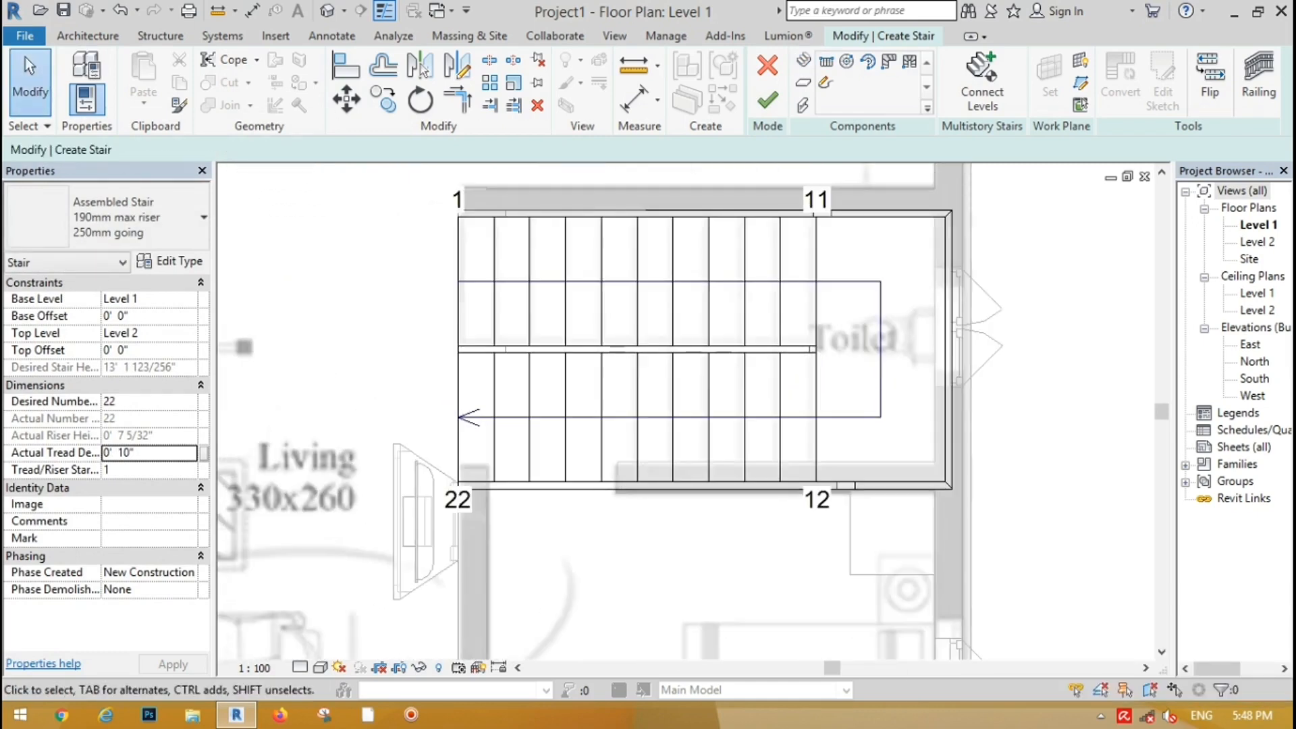
{"action": "scroll", "coordinate": [353, 285], "scroll_direction": "down", "scroll_amount": 1}
{"action": "left_click", "coordinate": [568, 284]}
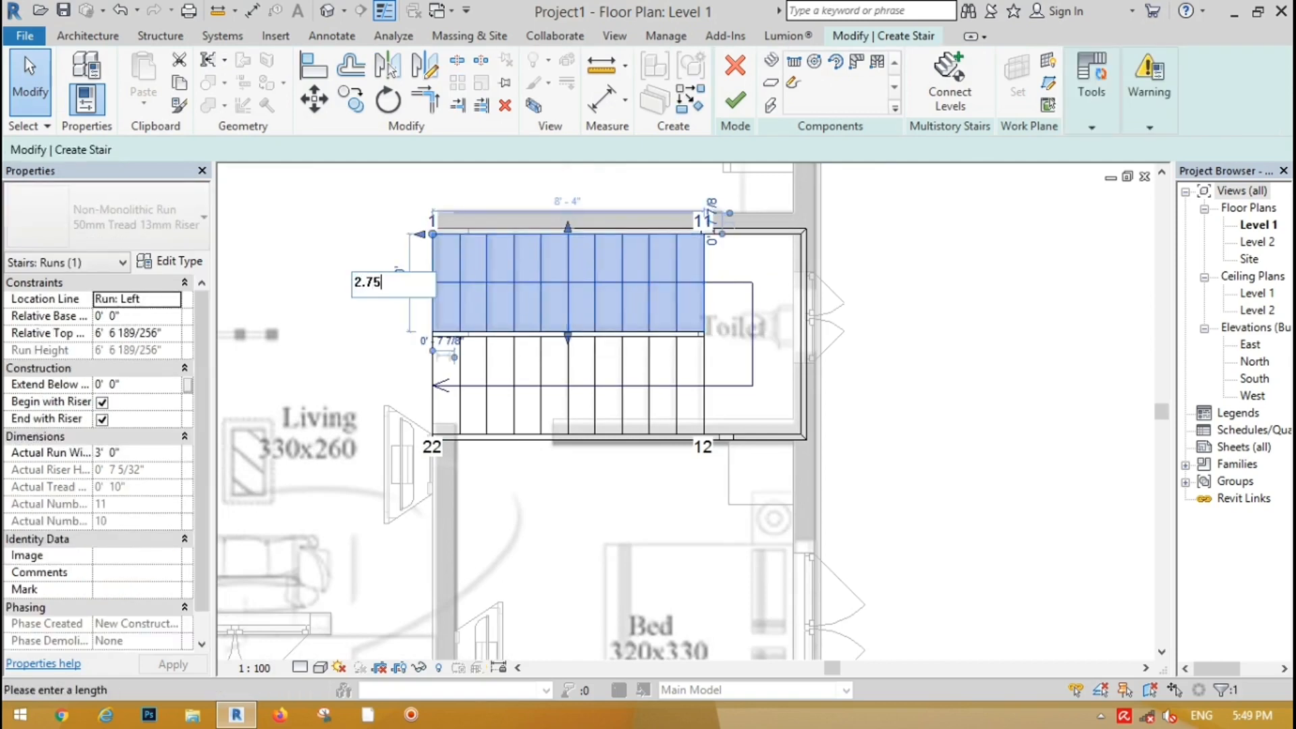
{"action": "key", "text": "Return"}
{"action": "key", "text": "Escape"}
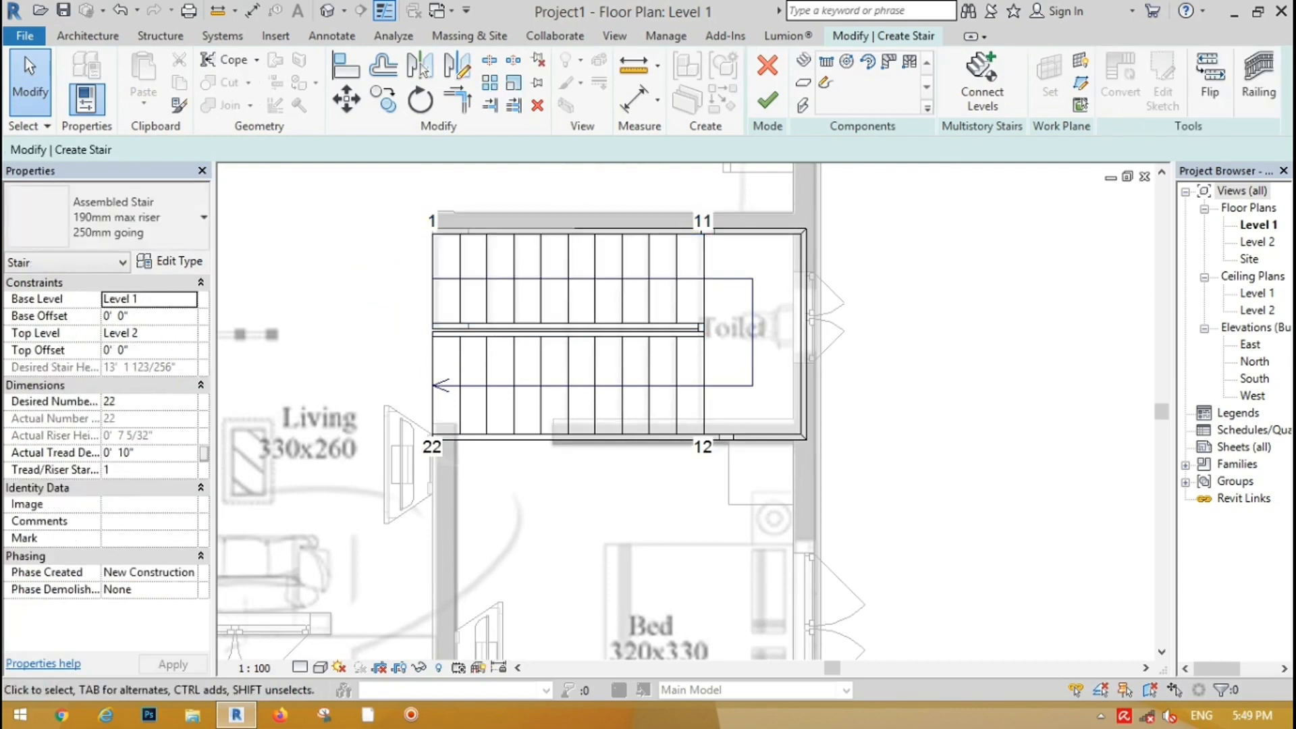
{"action": "scroll", "coordinate": [432, 319], "scroll_direction": "up", "scroll_amount": 4}
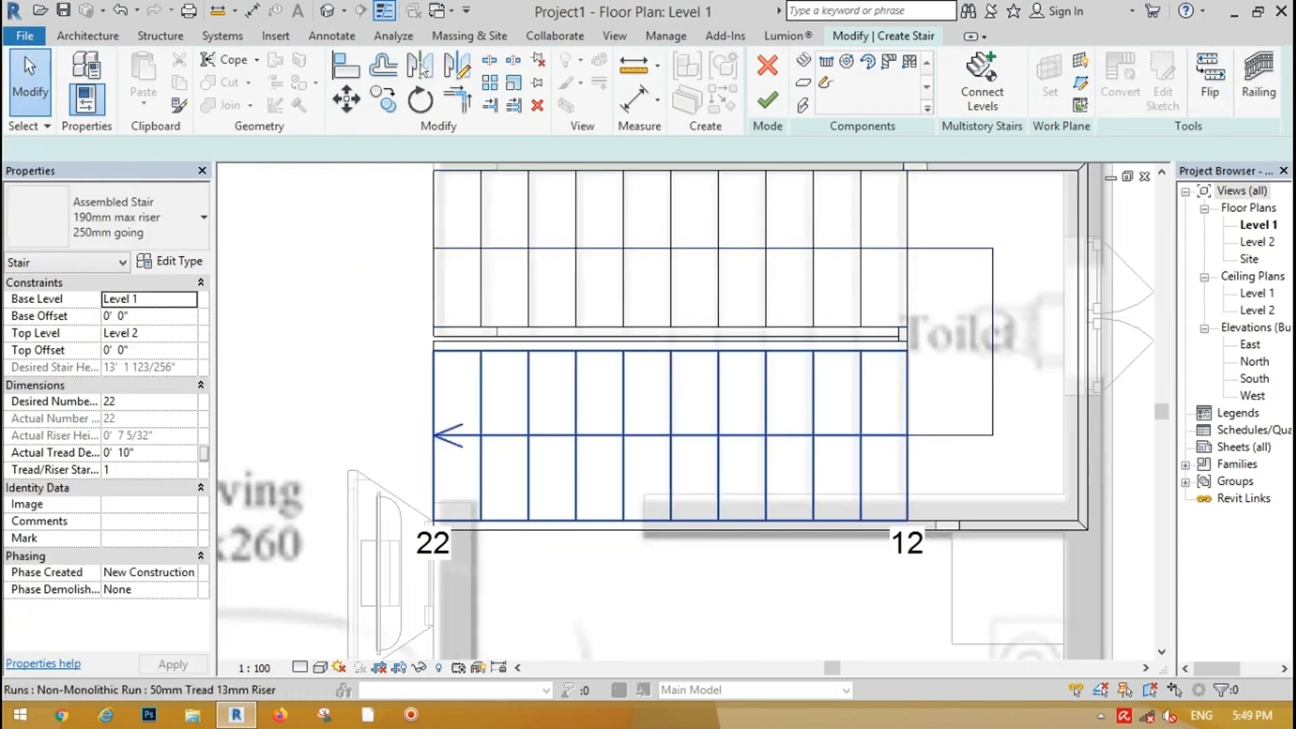
{"action": "left_click", "coordinate": [623, 436]}
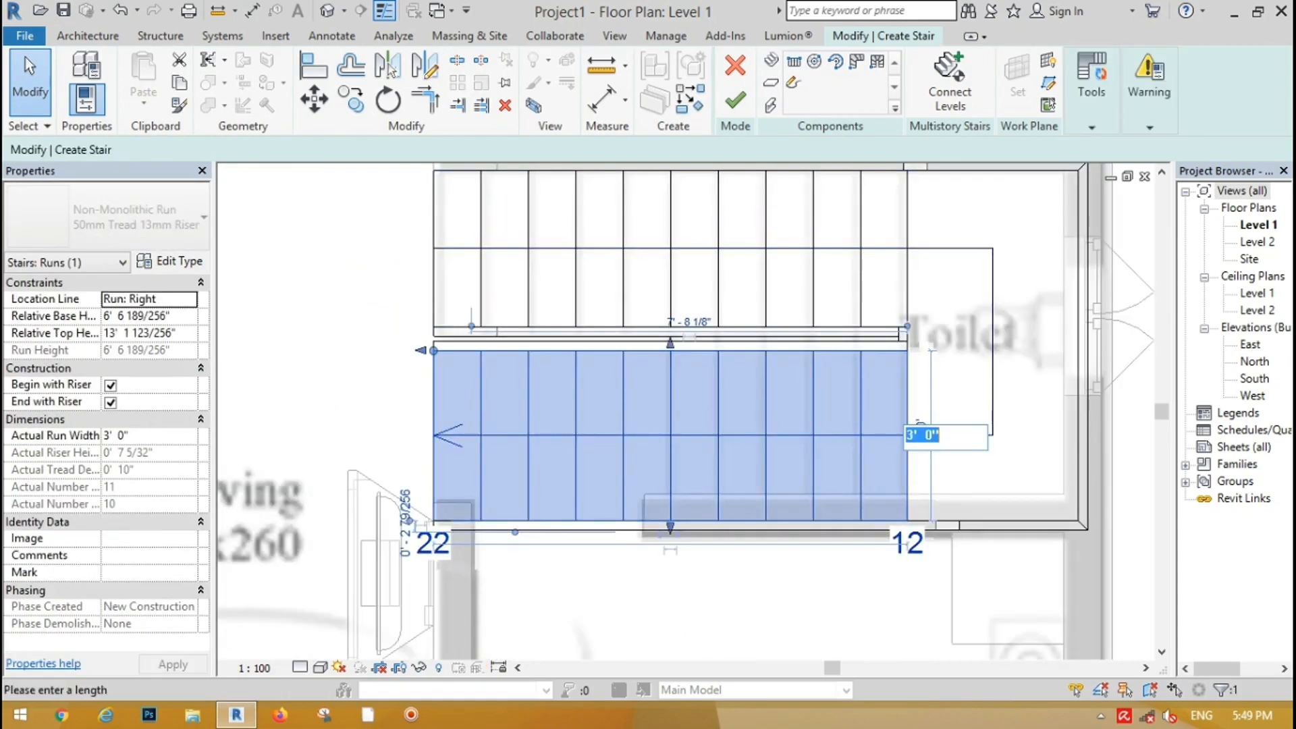
{"action": "key", "text": "Return"}
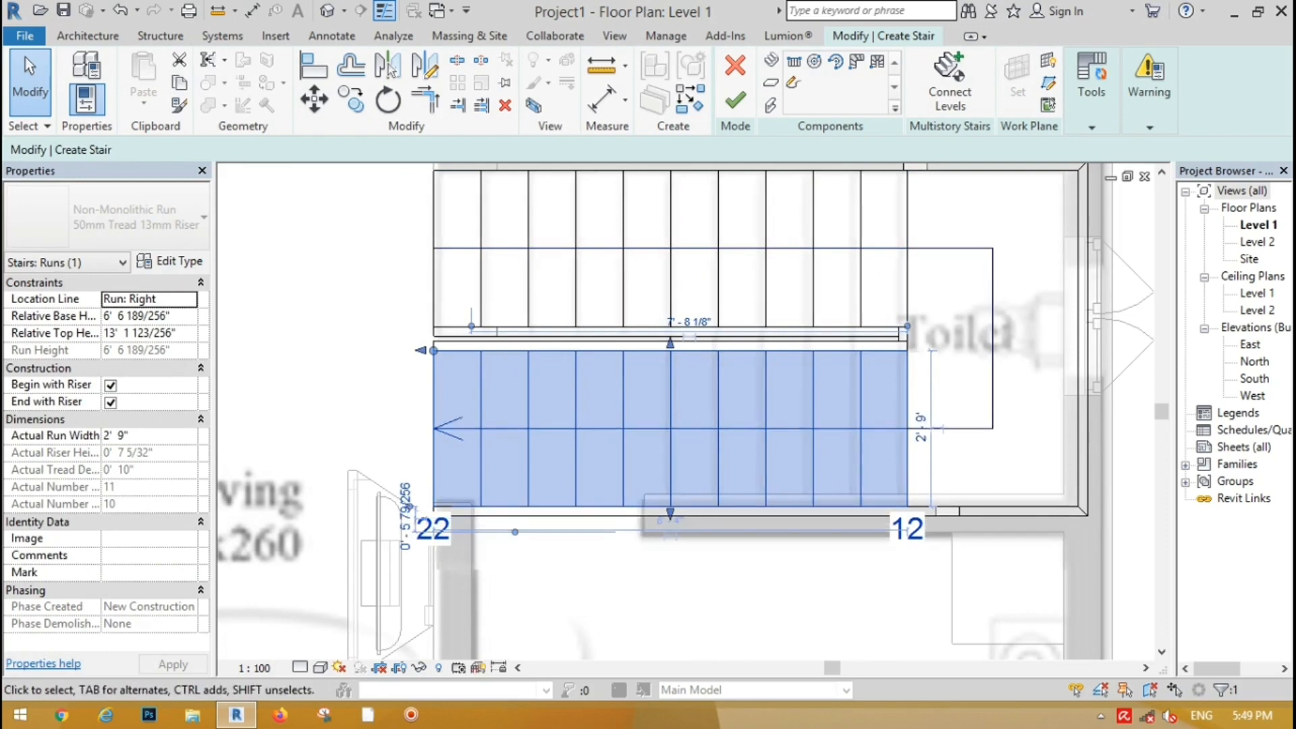
{"action": "key", "text": "Escape"}
{"action": "scroll", "coordinate": [643, 512], "scroll_direction": "down", "scroll_amount": 2}
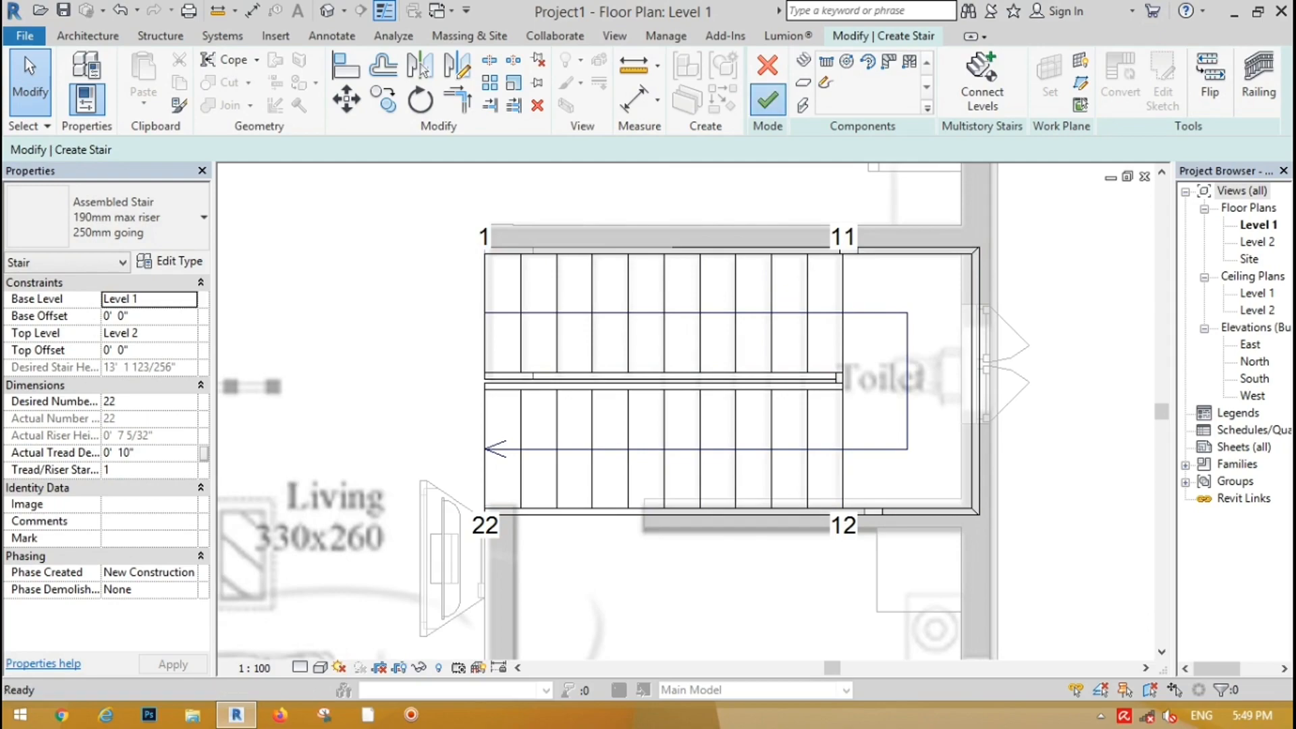
Finish the stair and delete its outer railing along the surrounding walls.
{"action": "left_click", "coordinate": [767, 99]}
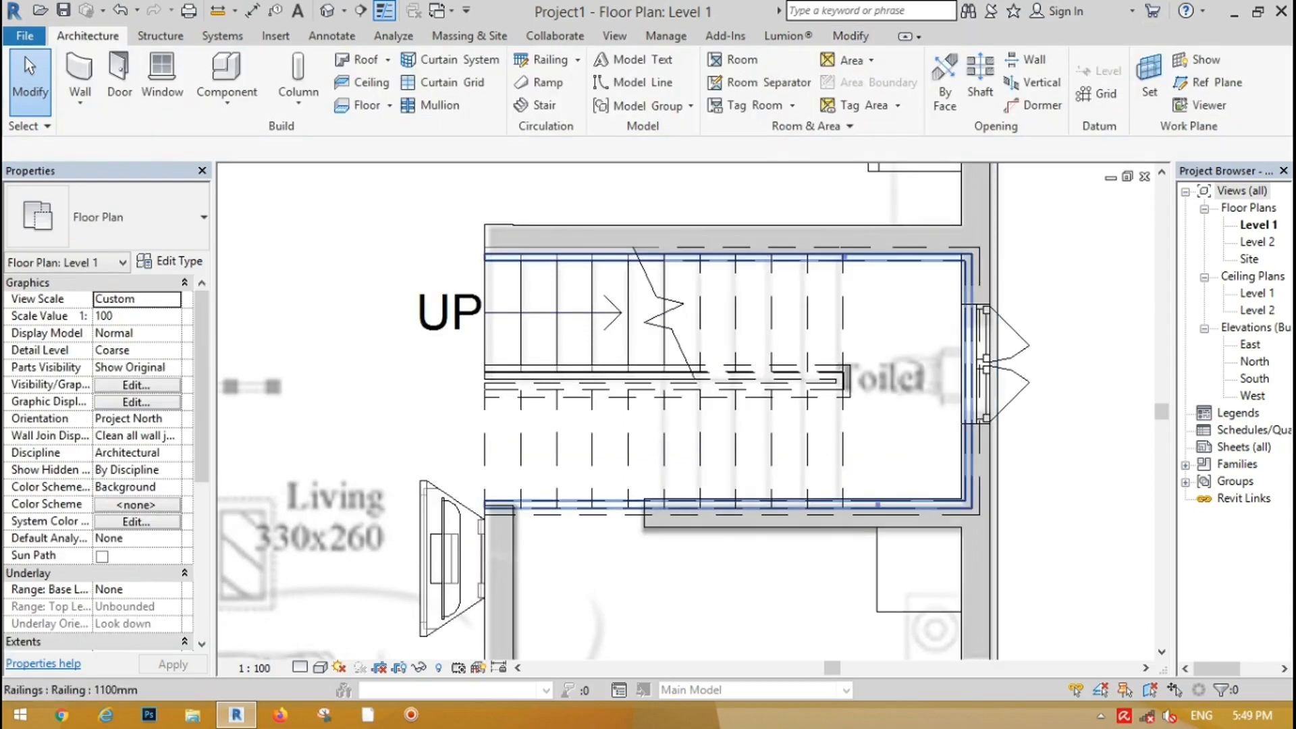
{"action": "left_click", "coordinate": [717, 257]}
{"action": "left_click", "coordinate": [537, 105]}
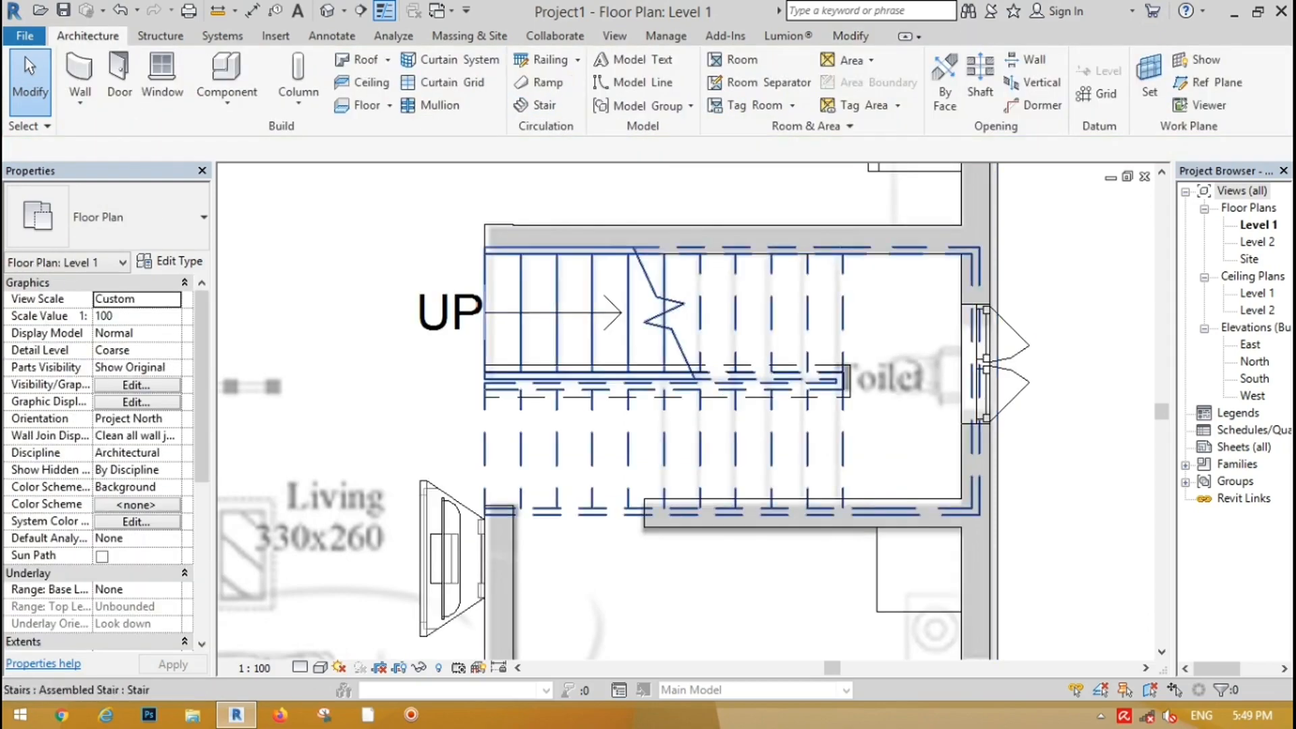
Restore the Revit window to a smaller size so the desktop's model files and folders are accessible.
{"action": "scroll", "coordinate": [653, 299], "scroll_direction": "down", "scroll_amount": 3}
{"action": "scroll", "coordinate": [911, 439], "scroll_direction": "down", "scroll_amount": 6}
{"action": "scroll", "coordinate": [913, 421], "scroll_direction": "up", "scroll_amount": 5}
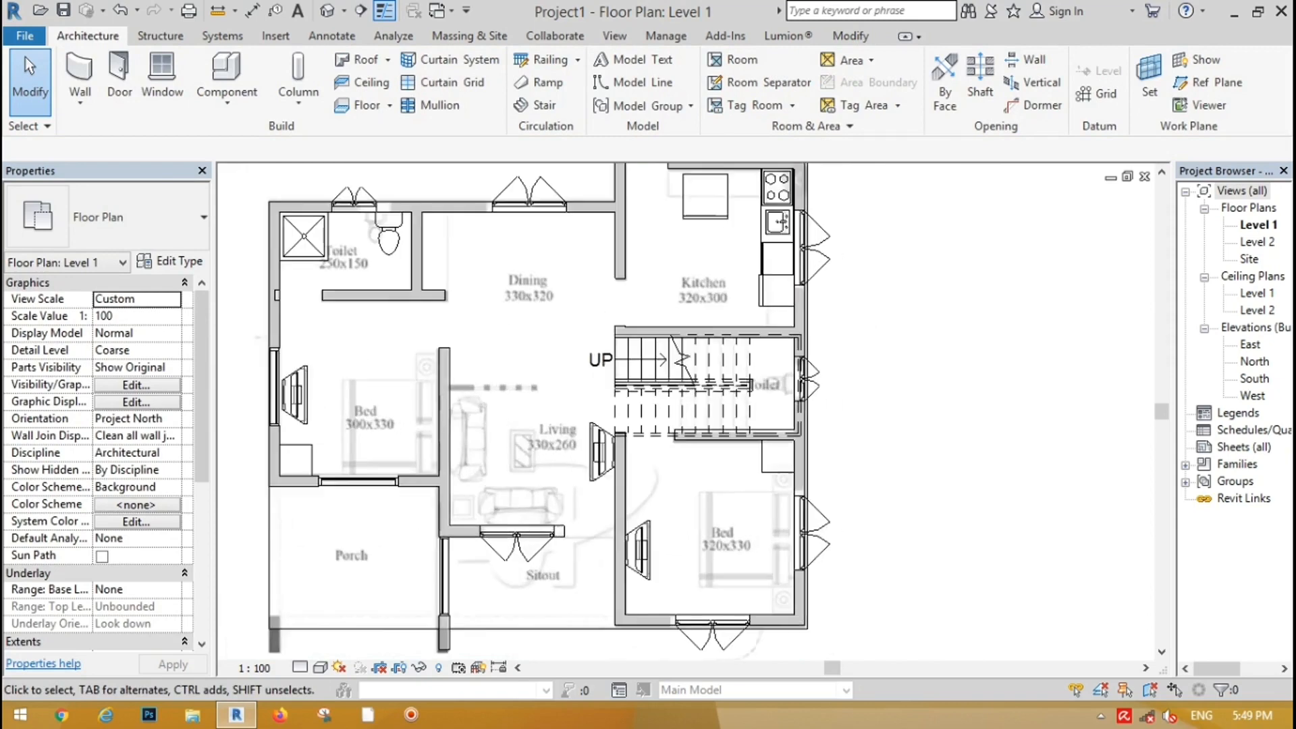
{"action": "scroll", "coordinate": [466, 283], "scroll_direction": "down", "scroll_amount": 2}
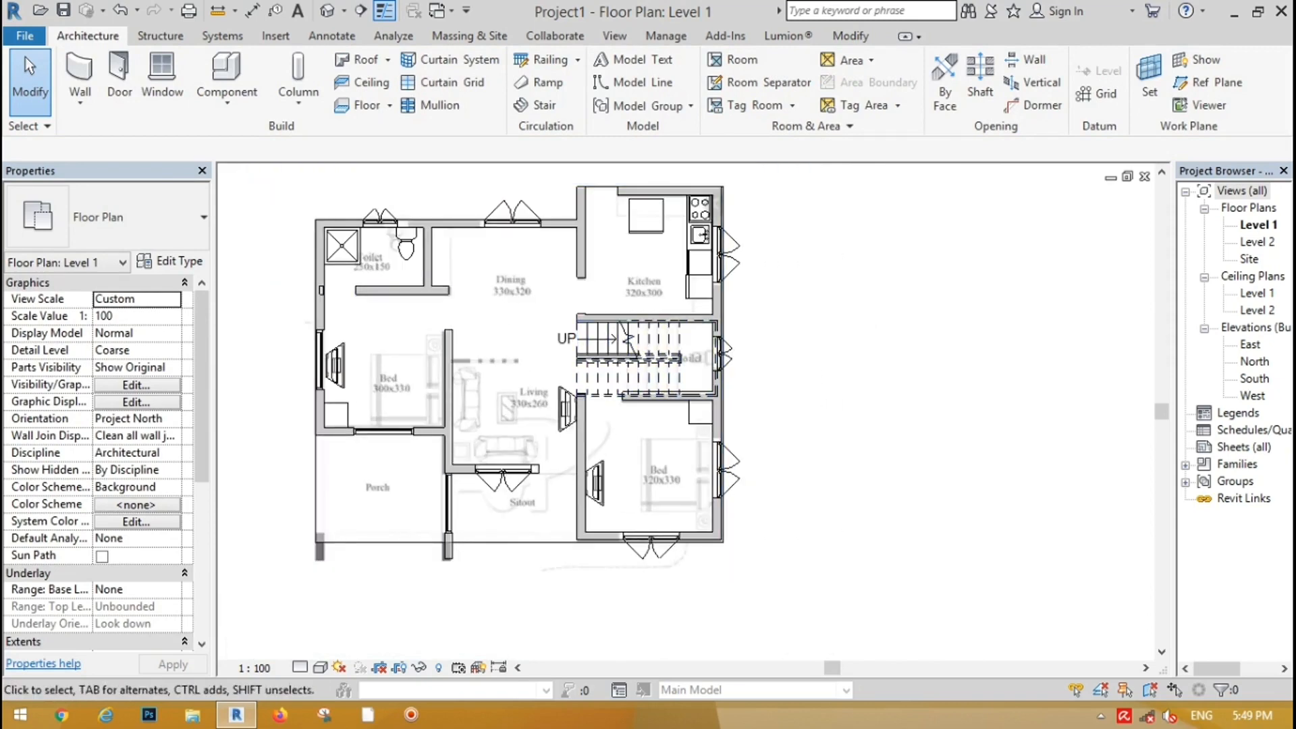
{"action": "left_click", "coordinate": [1257, 12]}
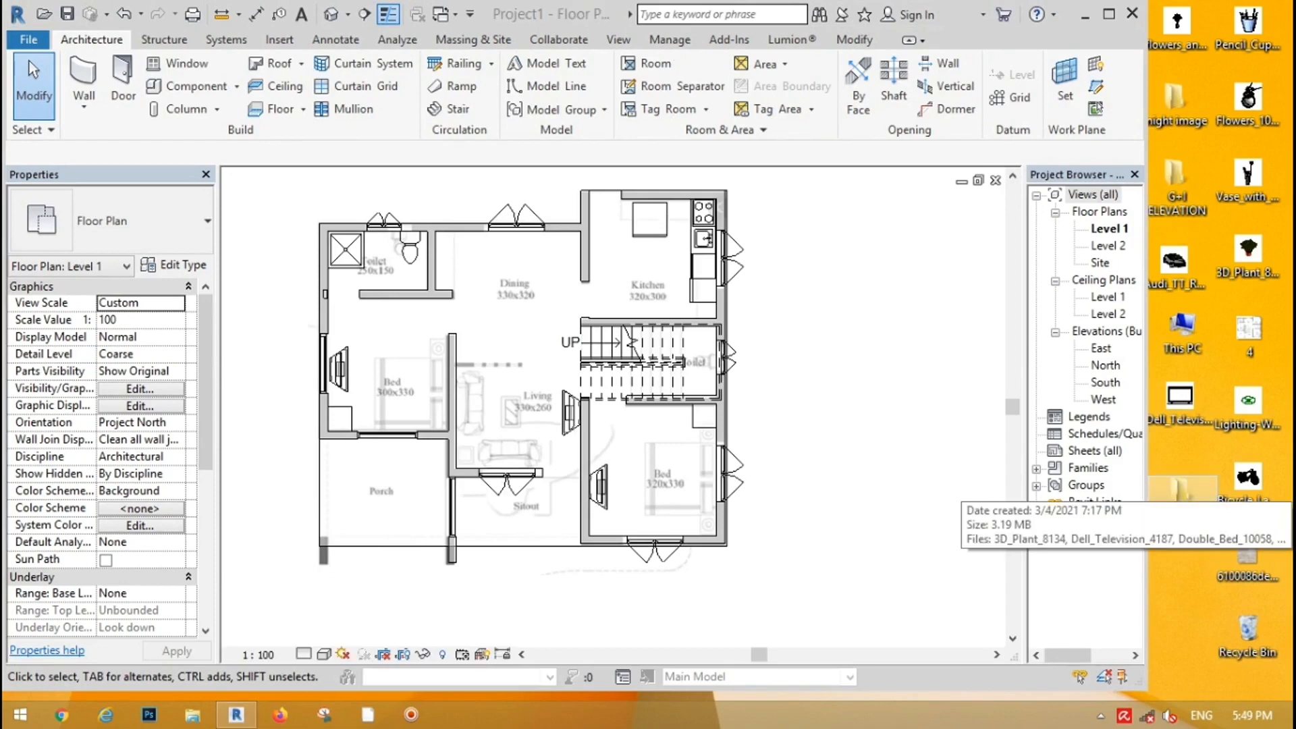
Load the 3D_Plant_8134, Double_Bed_10058, Occasional_Table_8389, sectional_sofa_6482 and Table_with_Chairs_11332 families from the desktop's New folder into the Revit project.
{"action": "double_click", "coordinate": [1191, 487]}
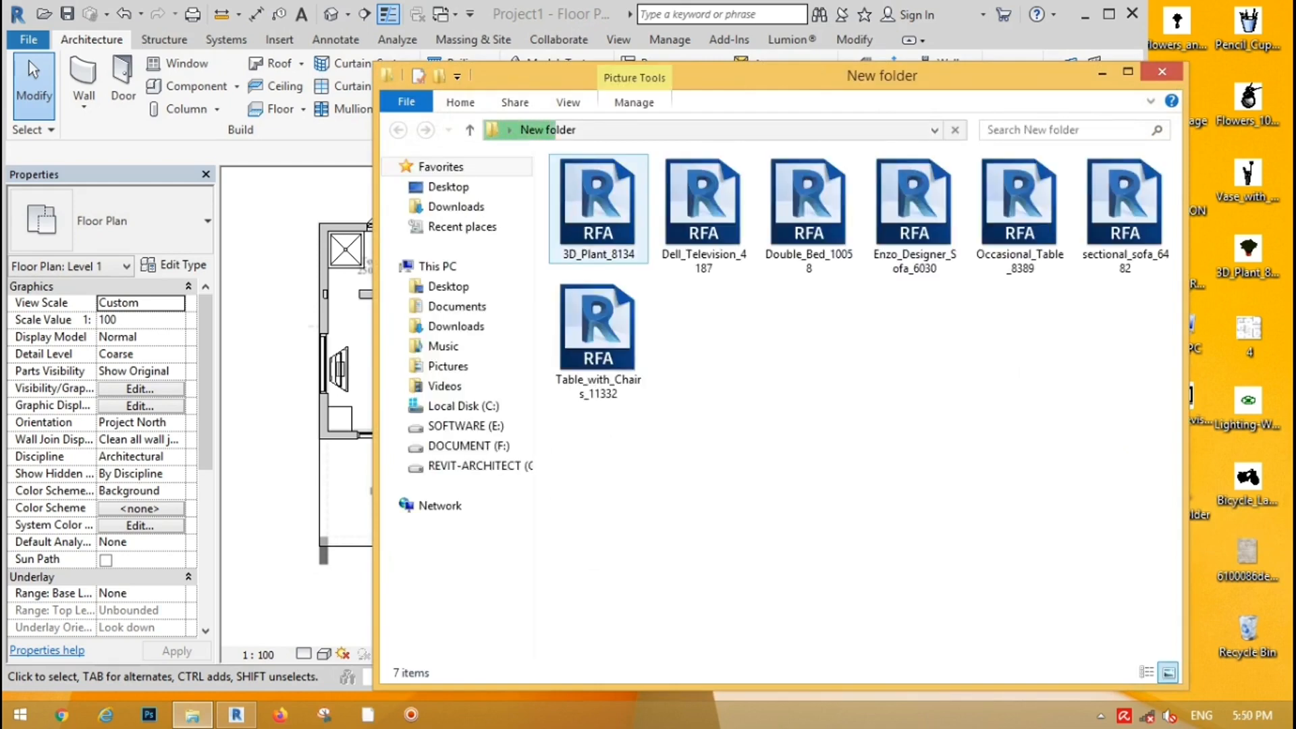
{"action": "left_click", "coordinate": [598, 211]}
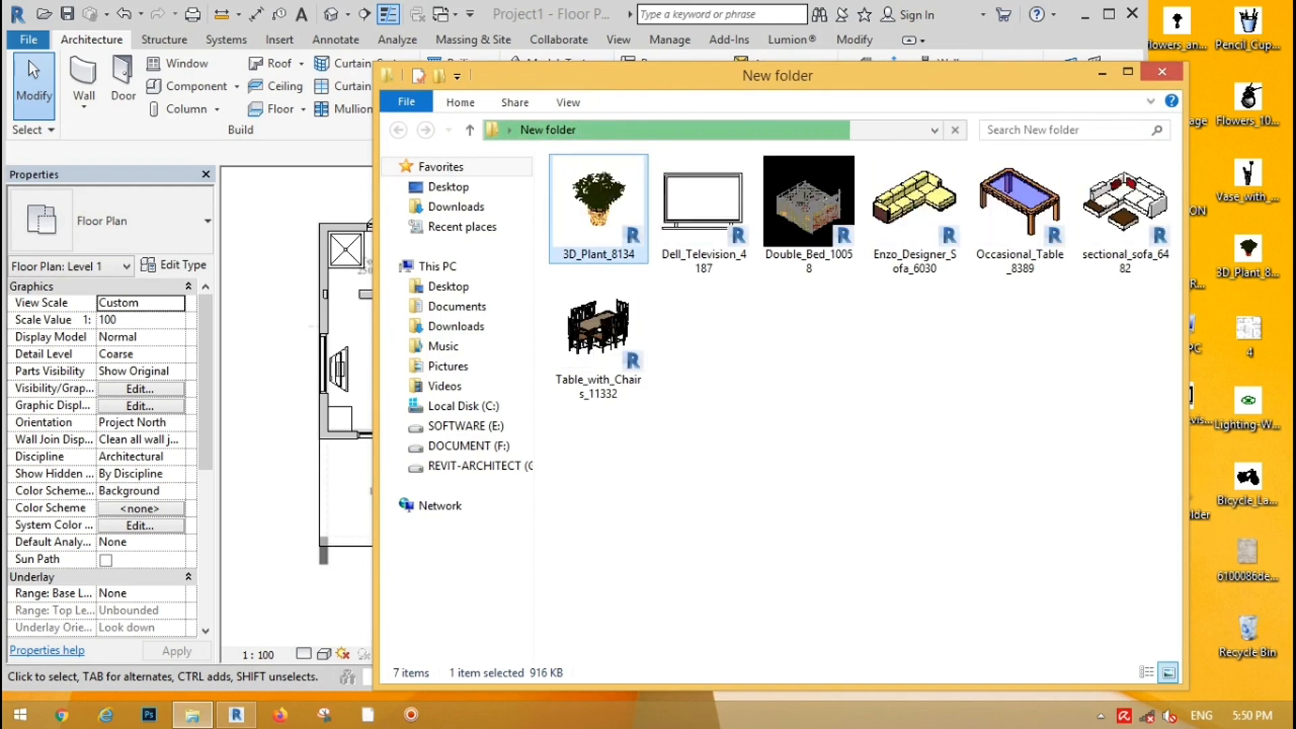
{"action": "left_click", "coordinate": [809, 214], "text": "ctrl"}
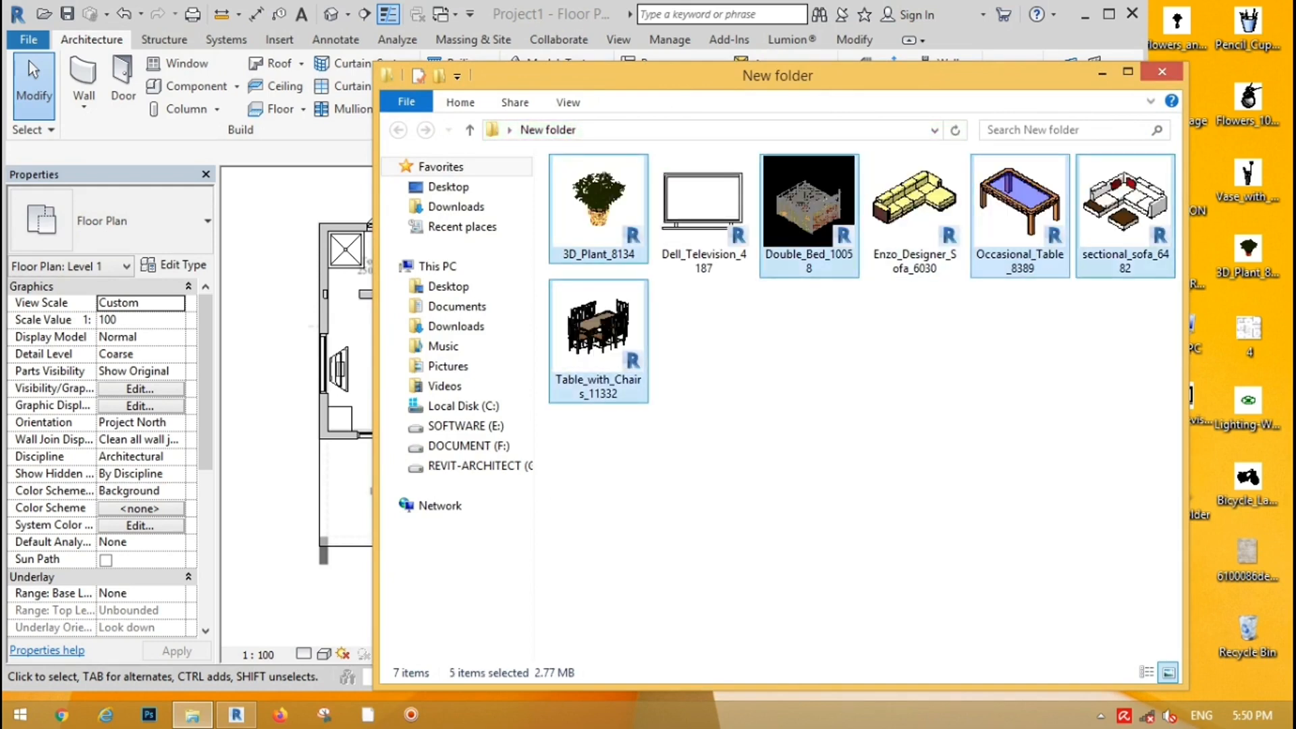
{"action": "key", "text": "Return"}
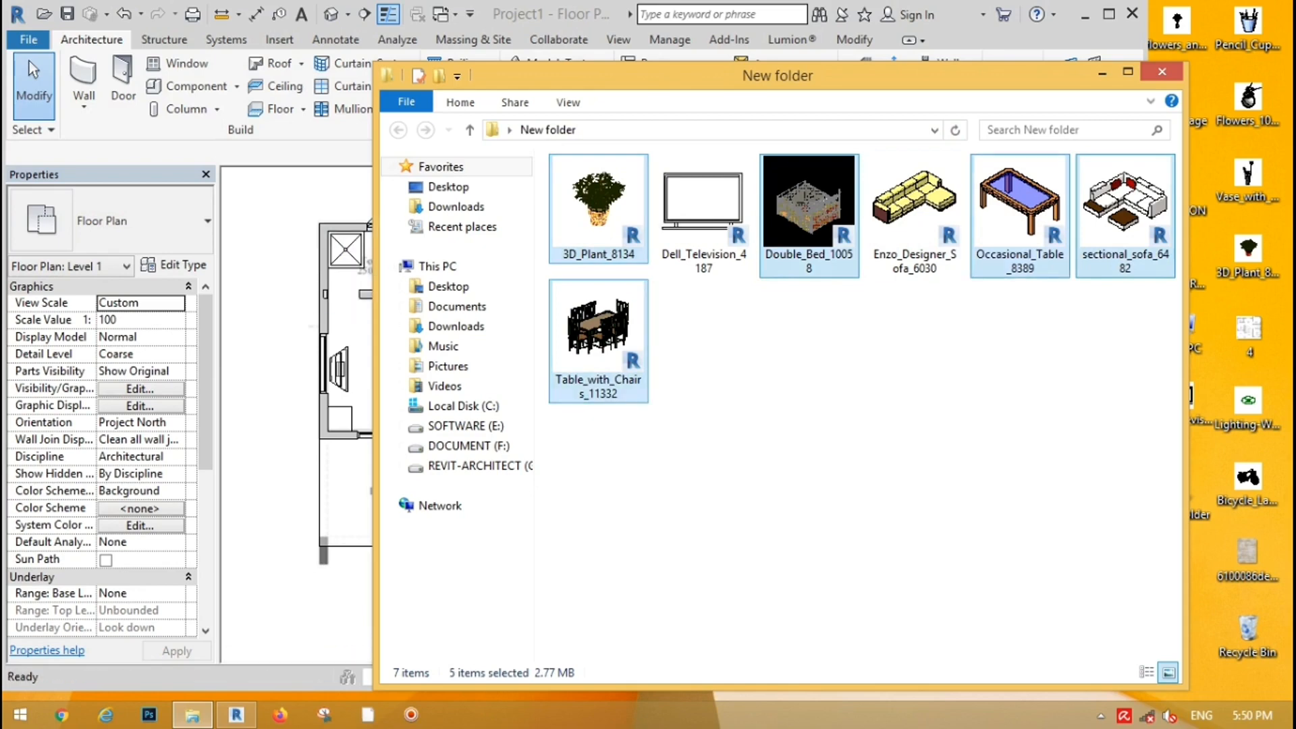
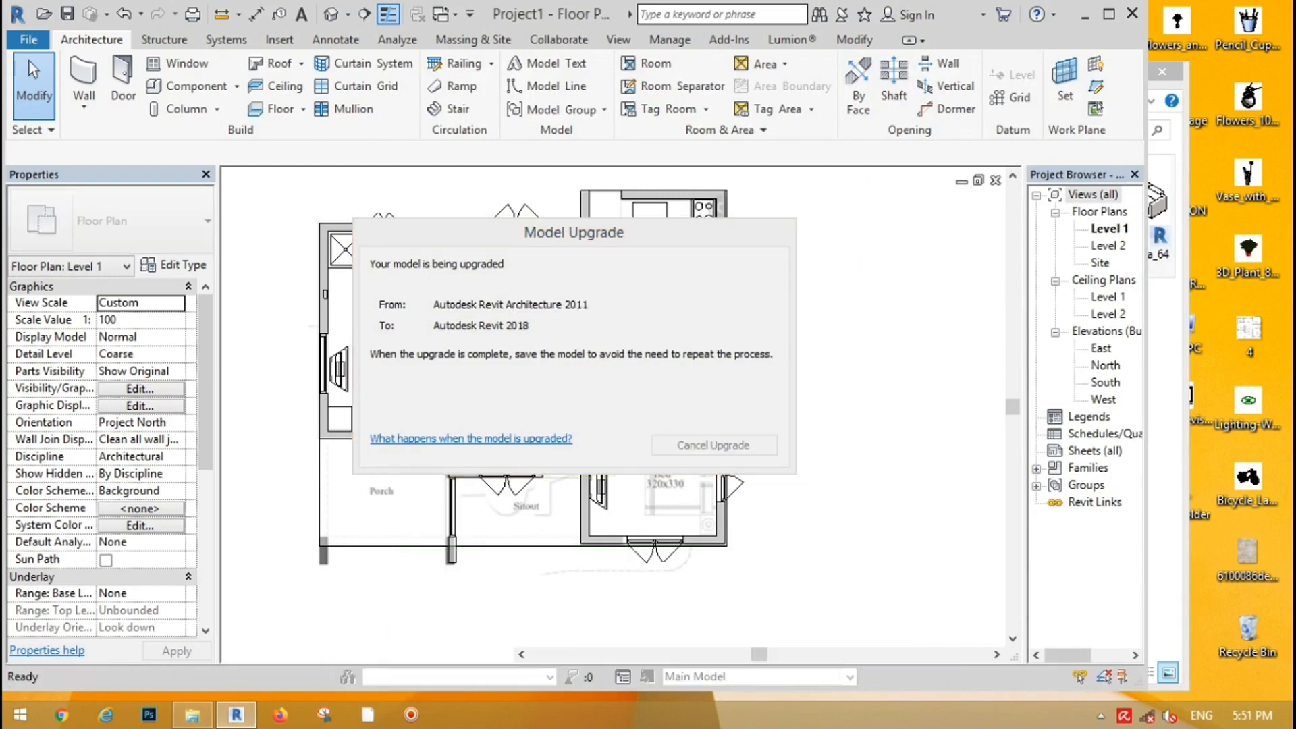
Maximize the Revit window and place Bicycle_Lady_model_10198 on the porch, turned 90° to stand lengthwise from front to back.
{"action": "left_click", "coordinate": [1108, 14]}
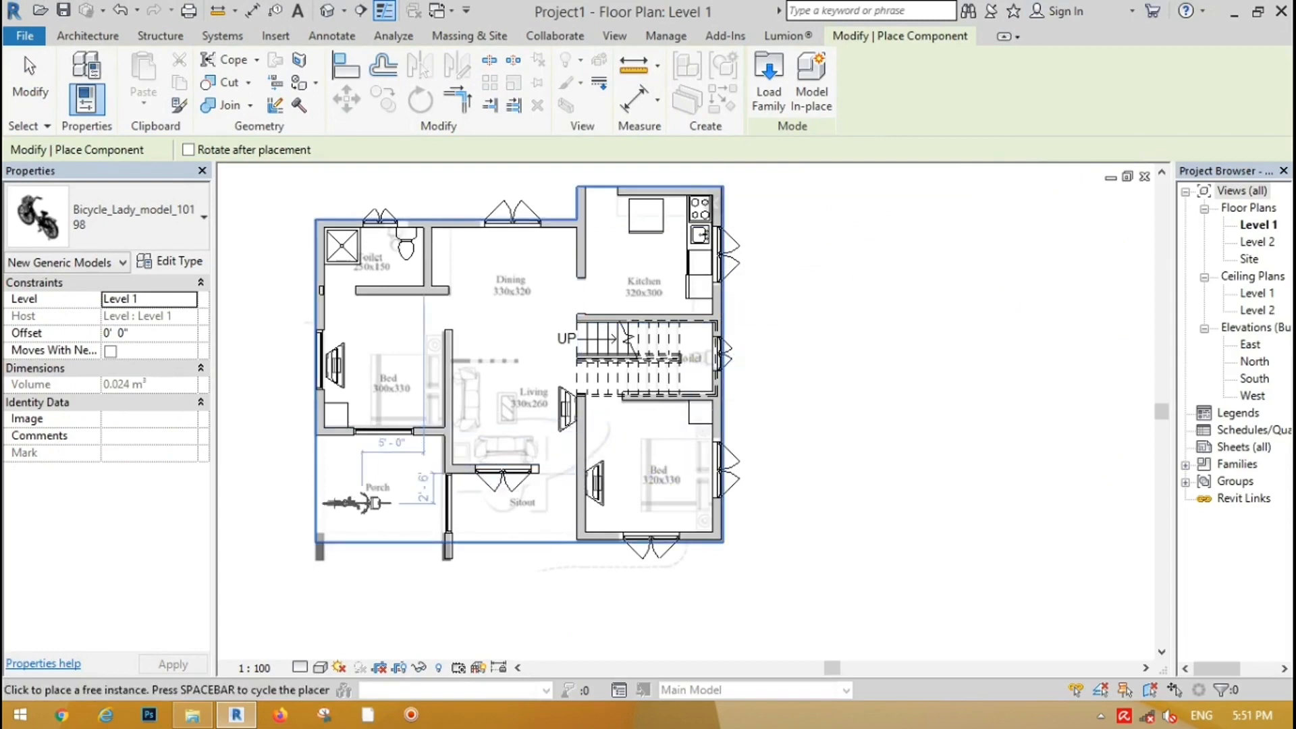
{"action": "scroll", "coordinate": [360, 506], "scroll_direction": "up", "scroll_amount": 4}
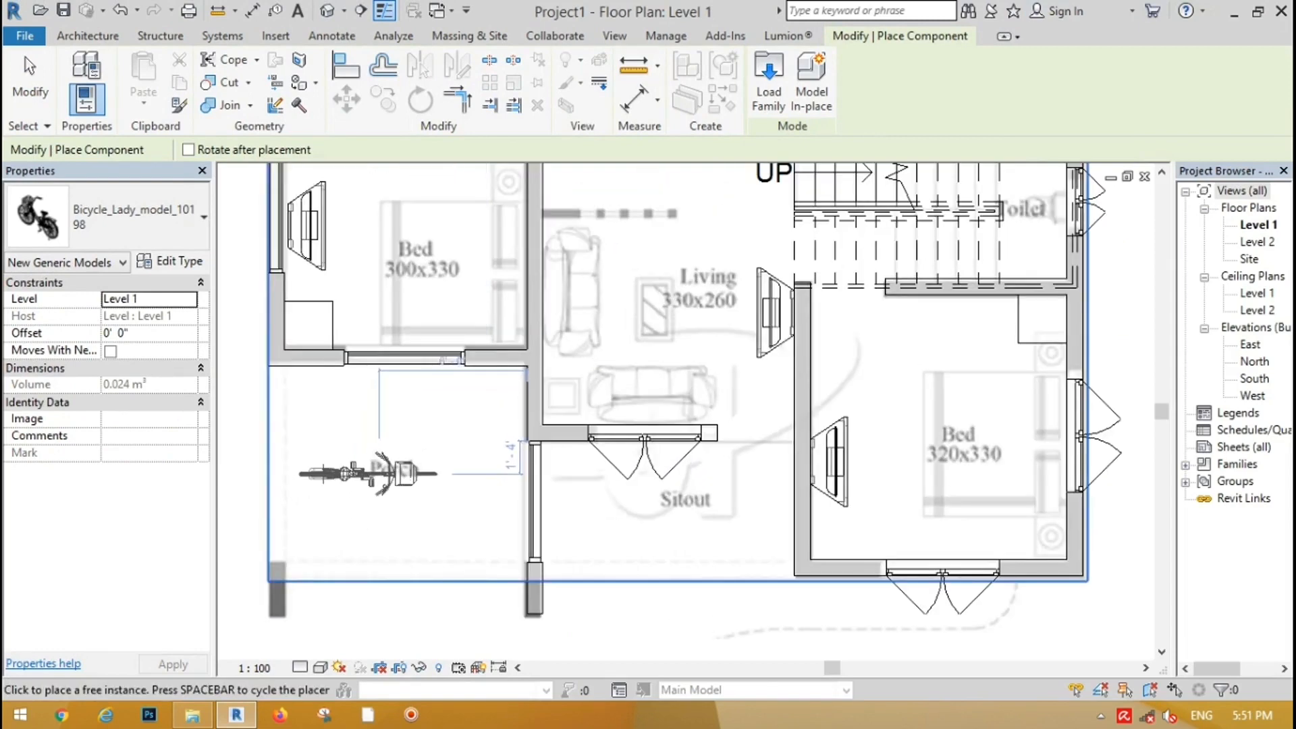
{"action": "key", "text": "space"}
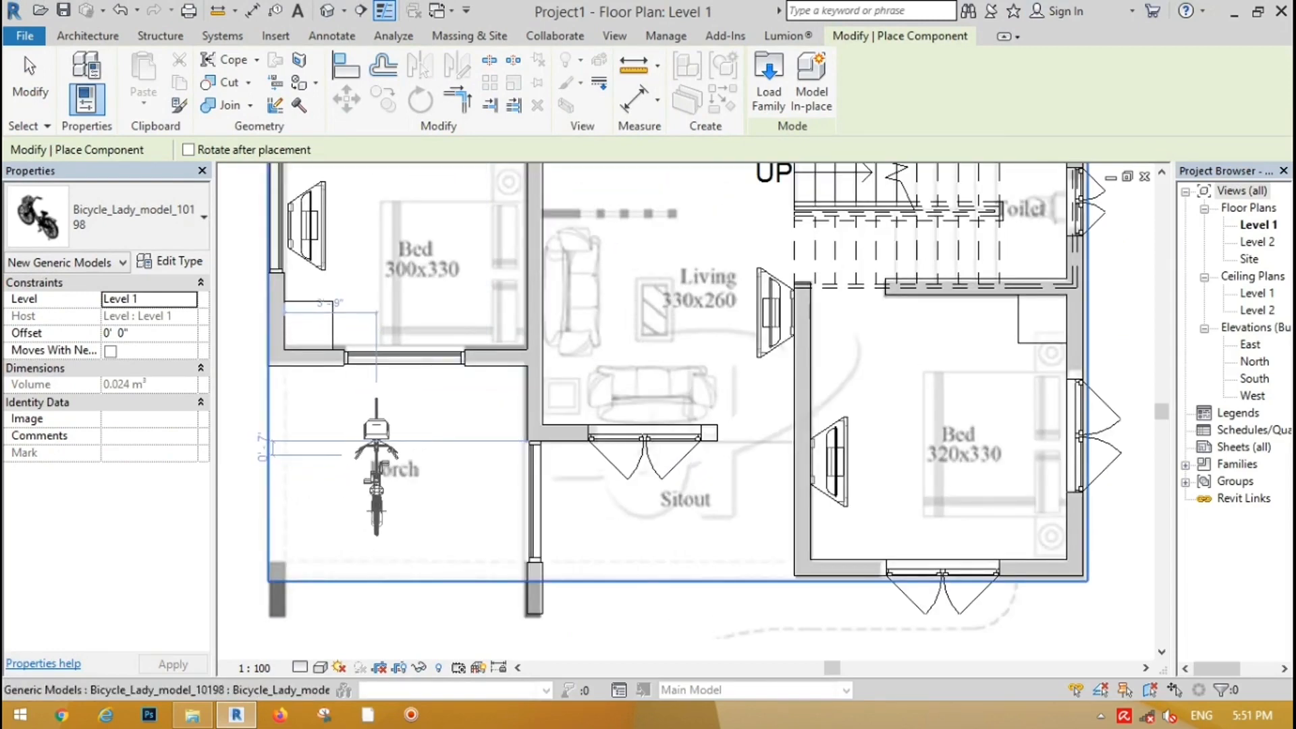
Place a Double_Bed_10058 in each of the two bedrooms, with its headboard against the room's right-hand wall.
{"action": "left_click", "coordinate": [169, 216]}
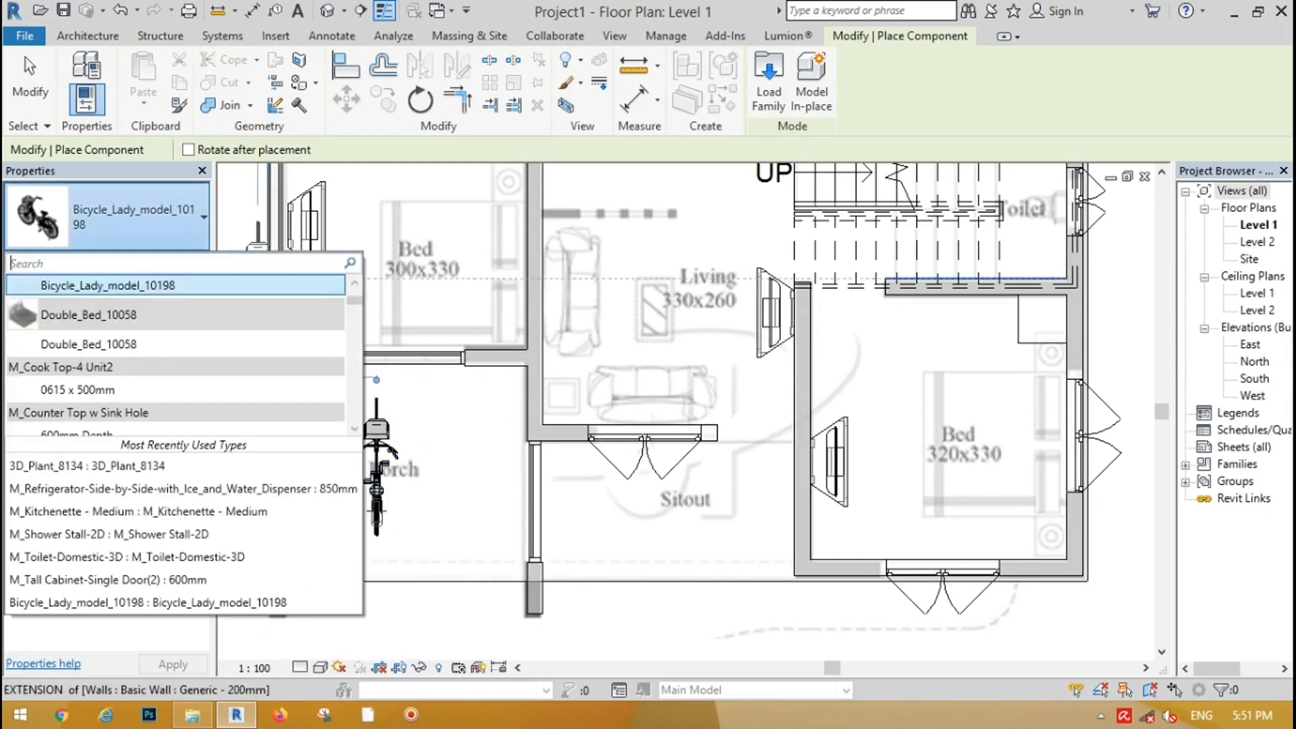
{"action": "left_click", "coordinate": [89, 344]}
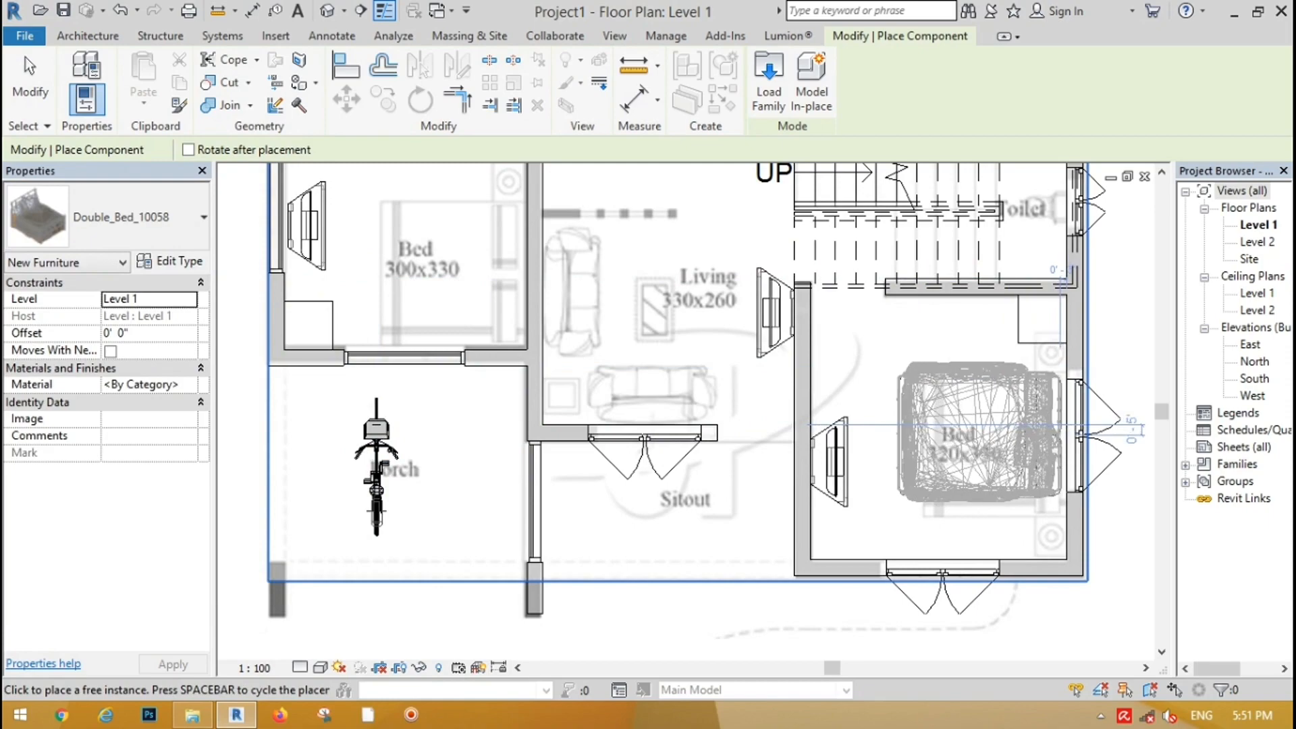
{"action": "left_click", "coordinate": [1064, 435]}
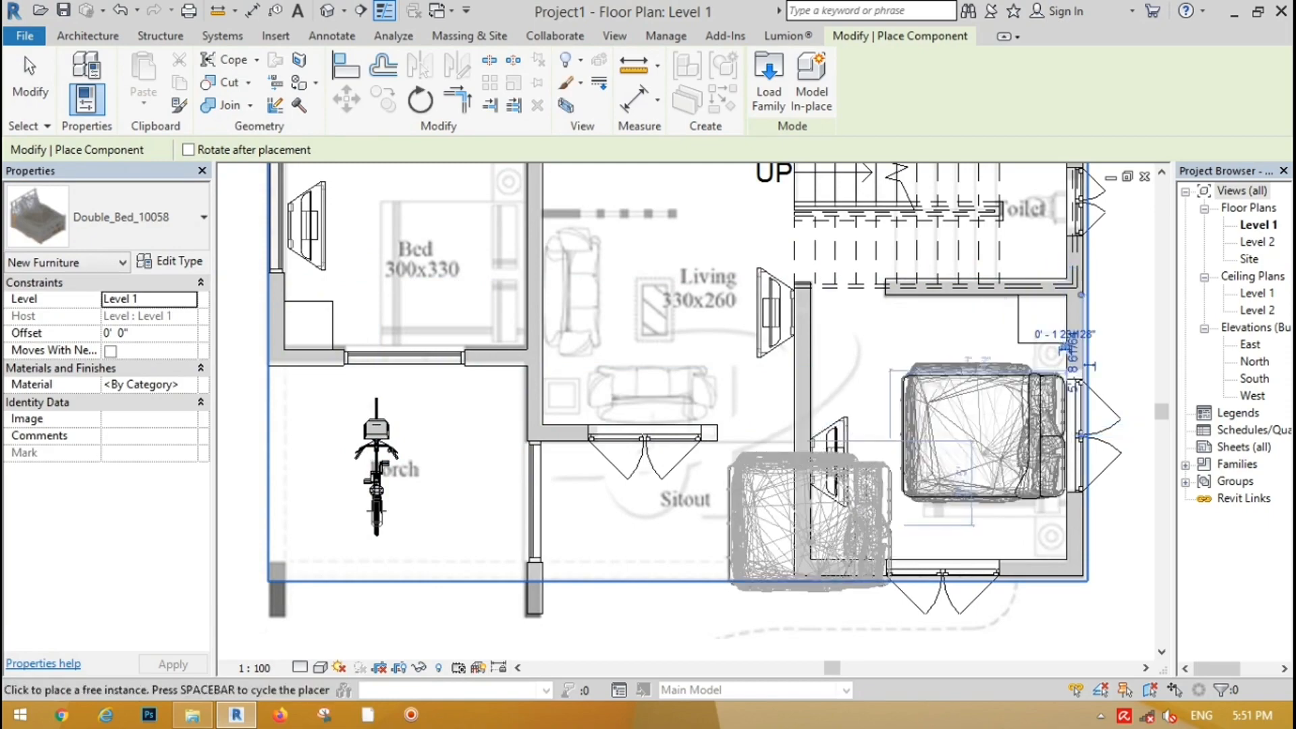
{"action": "scroll", "coordinate": [813, 533], "scroll_direction": "down", "scroll_amount": 2}
{"action": "scroll", "coordinate": [630, 353], "scroll_direction": "up", "scroll_amount": 2}
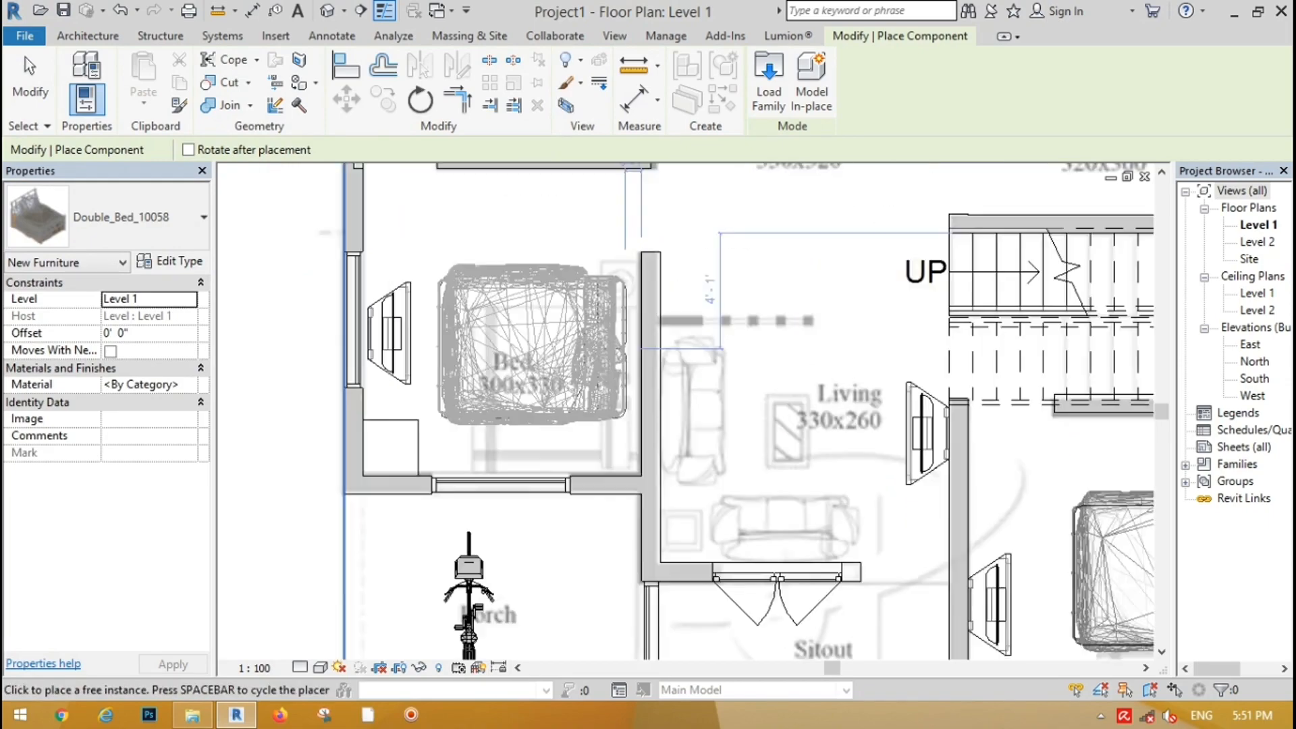
{"action": "left_click", "coordinate": [646, 168]}
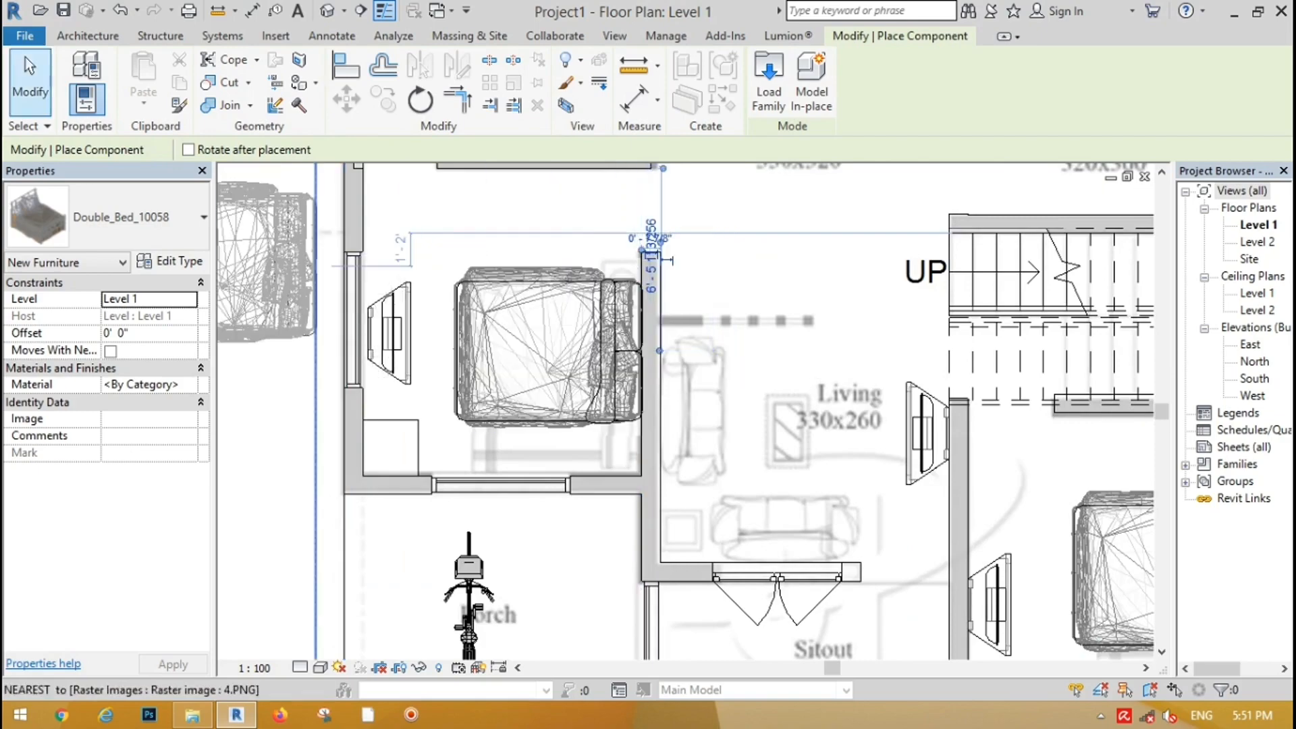
{"action": "key", "text": "Escape"}
{"action": "key", "text": "Escape"}
Copy the 600mm tall cabinet in the 320x330 bedroom three times side by side along the wall below the stairs.
{"action": "scroll", "coordinate": [315, 290], "scroll_direction": "down", "scroll_amount": 6}
{"action": "scroll", "coordinate": [538, 405], "scroll_direction": "up", "scroll_amount": 4}
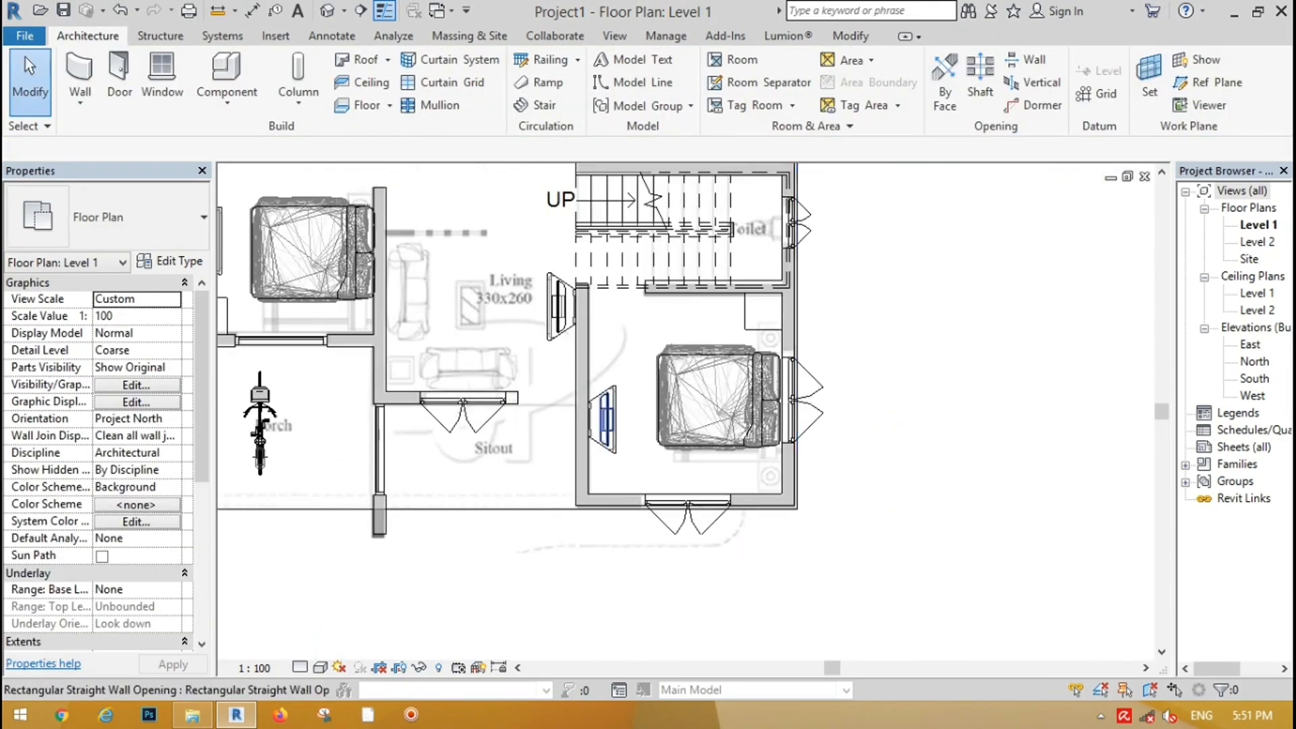
{"action": "left_click", "coordinate": [761, 312]}
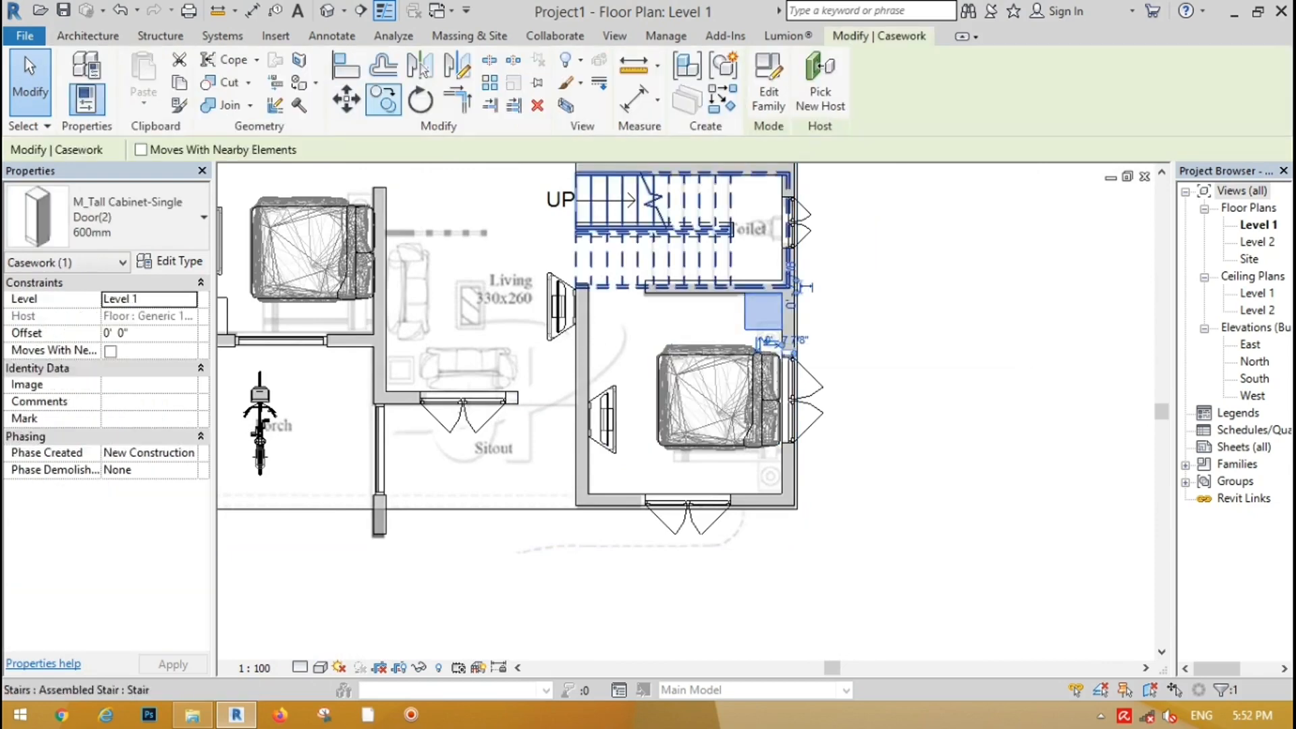
{"action": "scroll", "coordinate": [762, 297], "scroll_direction": "up", "scroll_amount": 5}
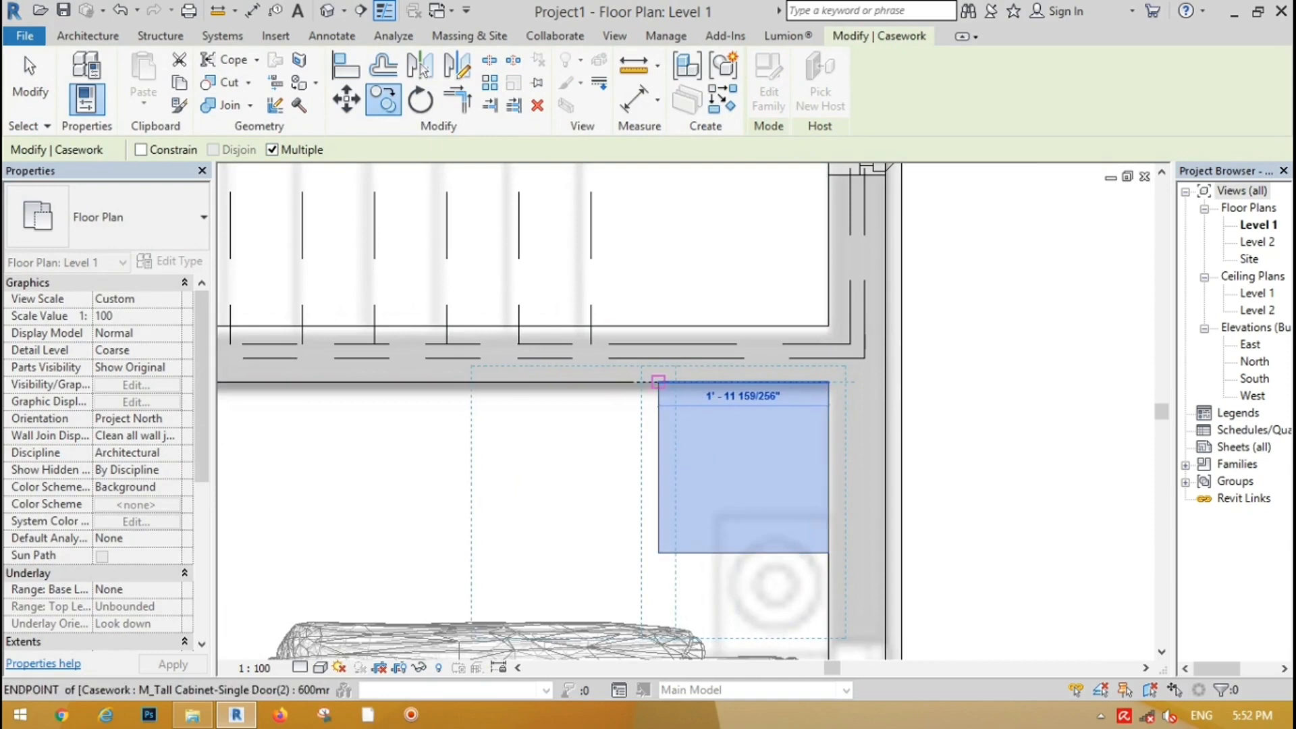
{"action": "left_click", "coordinate": [658, 382]}
{"action": "left_click", "coordinate": [488, 382]}
{"action": "scroll", "coordinate": [513, 392], "scroll_direction": "down", "scroll_amount": 2}
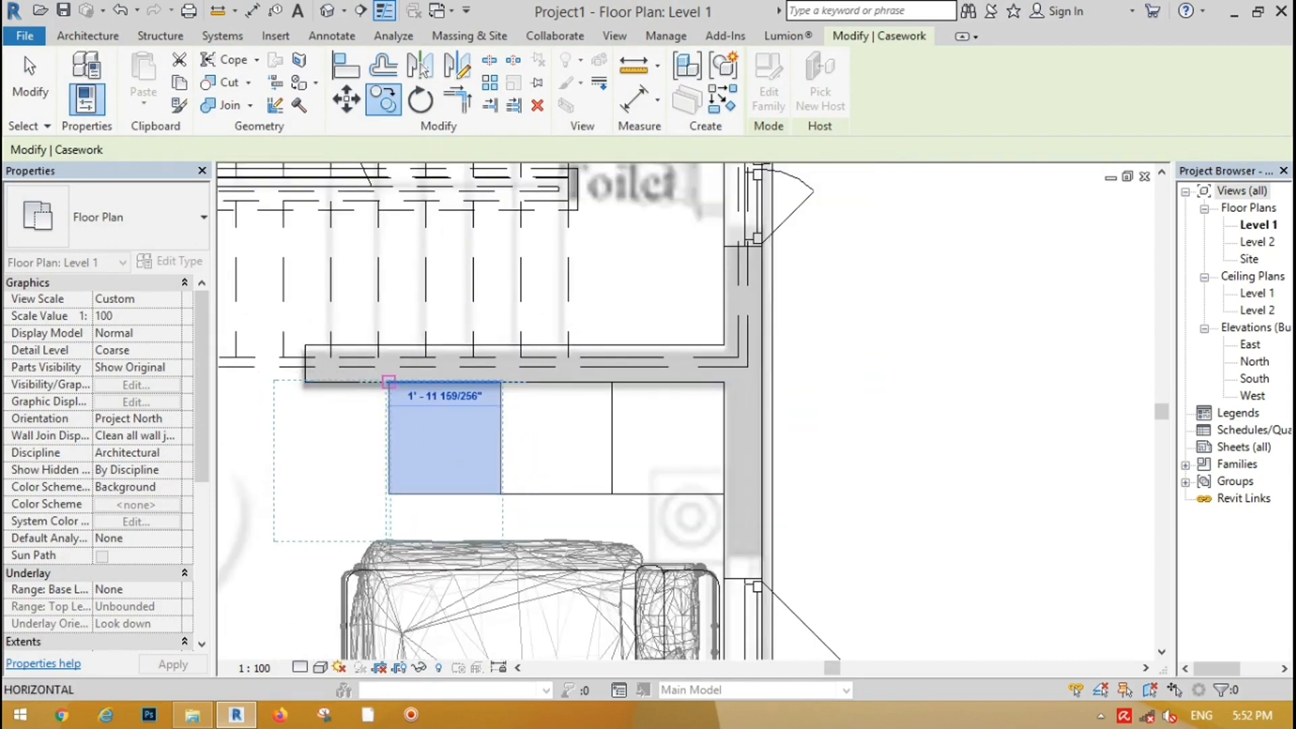
{"action": "left_click", "coordinate": [390, 382]}
{"action": "scroll", "coordinate": [579, 370], "scroll_direction": "down", "scroll_amount": 3}
{"action": "key", "text": "Escape"}
{"action": "key", "text": "Escape"}
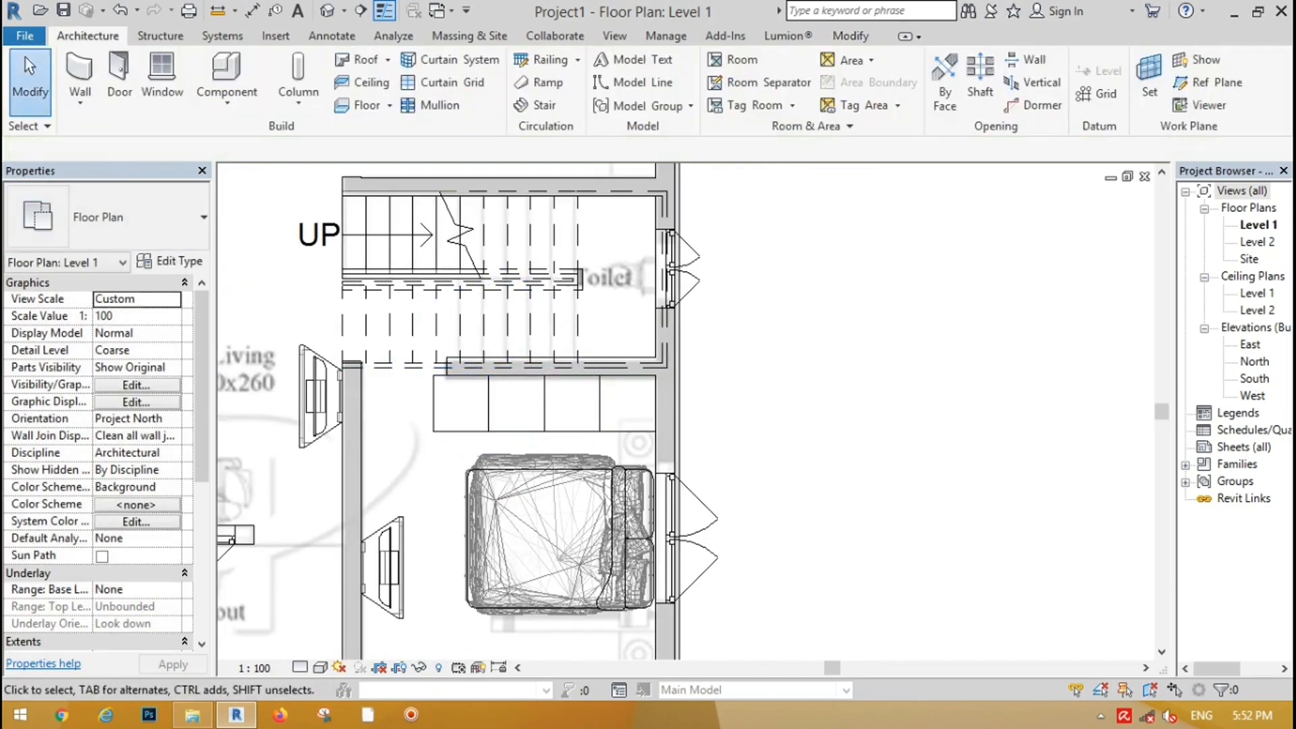
Extend the free end of the wall behind the cabinets until it is flush with the last cabinet's outer edge.
{"action": "scroll", "coordinate": [352, 365], "scroll_direction": "up", "scroll_amount": 5}
{"action": "left_click", "coordinate": [686, 374]}
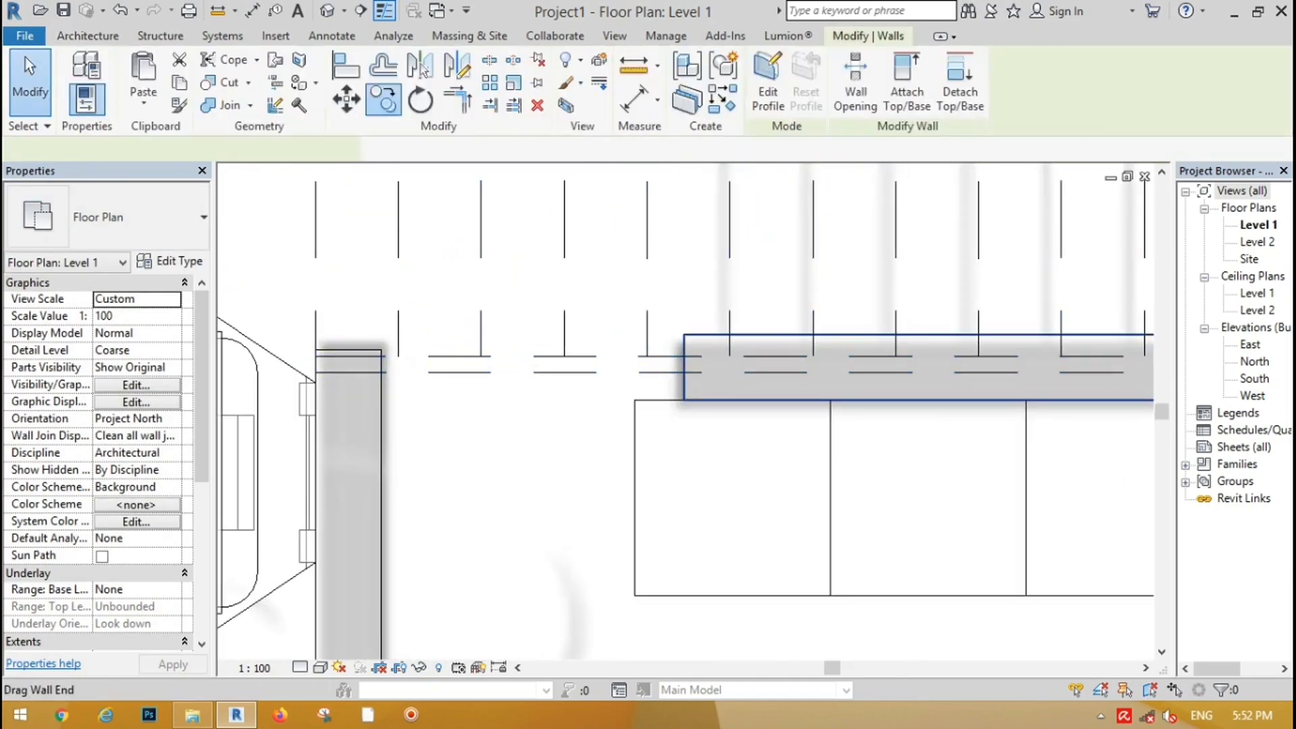
{"action": "scroll", "coordinate": [687, 376], "scroll_direction": "up", "scroll_amount": 3}
{"action": "left_click_drag", "start_coordinate": [679, 351], "coordinate": [547, 352]}
{"action": "left_click", "coordinate": [489, 396]}
{"action": "scroll", "coordinate": [489, 397], "scroll_direction": "down", "scroll_amount": 9}
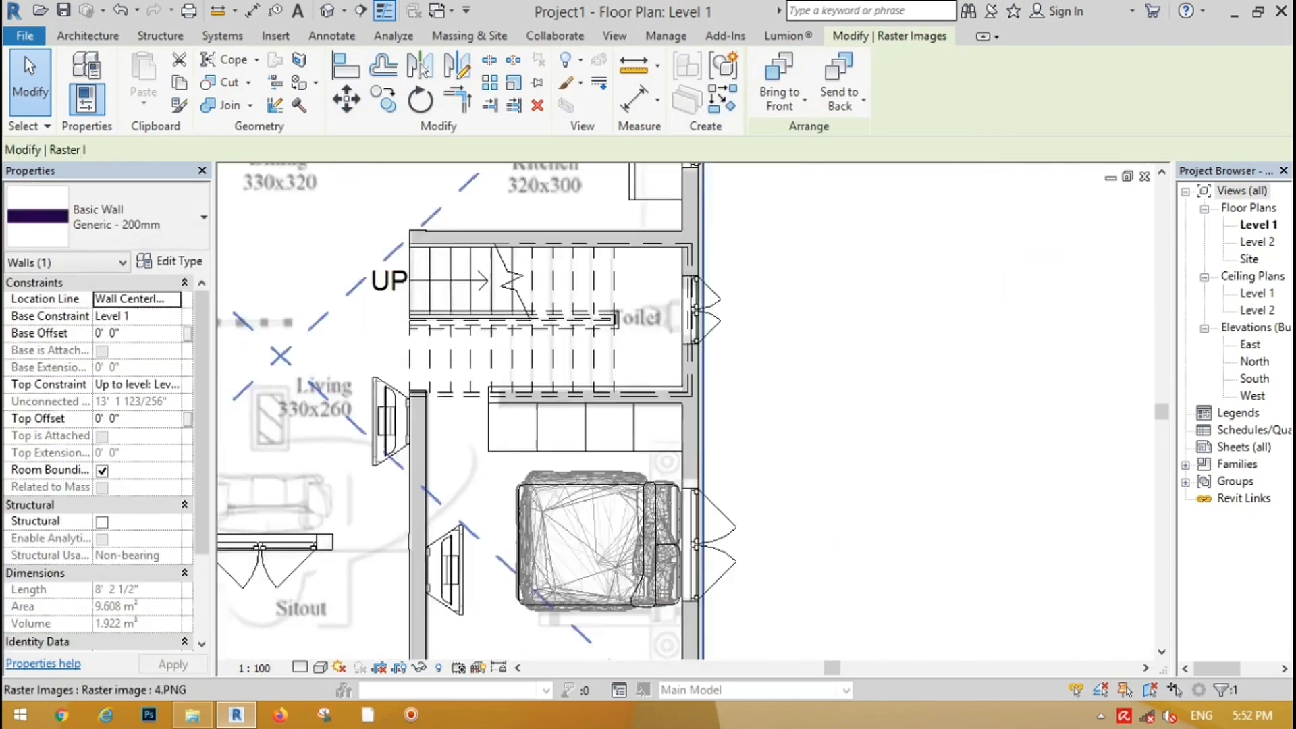
{"action": "left_click", "coordinate": [759, 417]}
Place a Table_with_Chairs_11332 component of type 84"x 36" x 32" in the middle of the dining room.
{"action": "scroll", "coordinate": [760, 418], "scroll_direction": "down", "scroll_amount": 4}
{"action": "scroll", "coordinate": [631, 357], "scroll_direction": "up", "scroll_amount": 2}
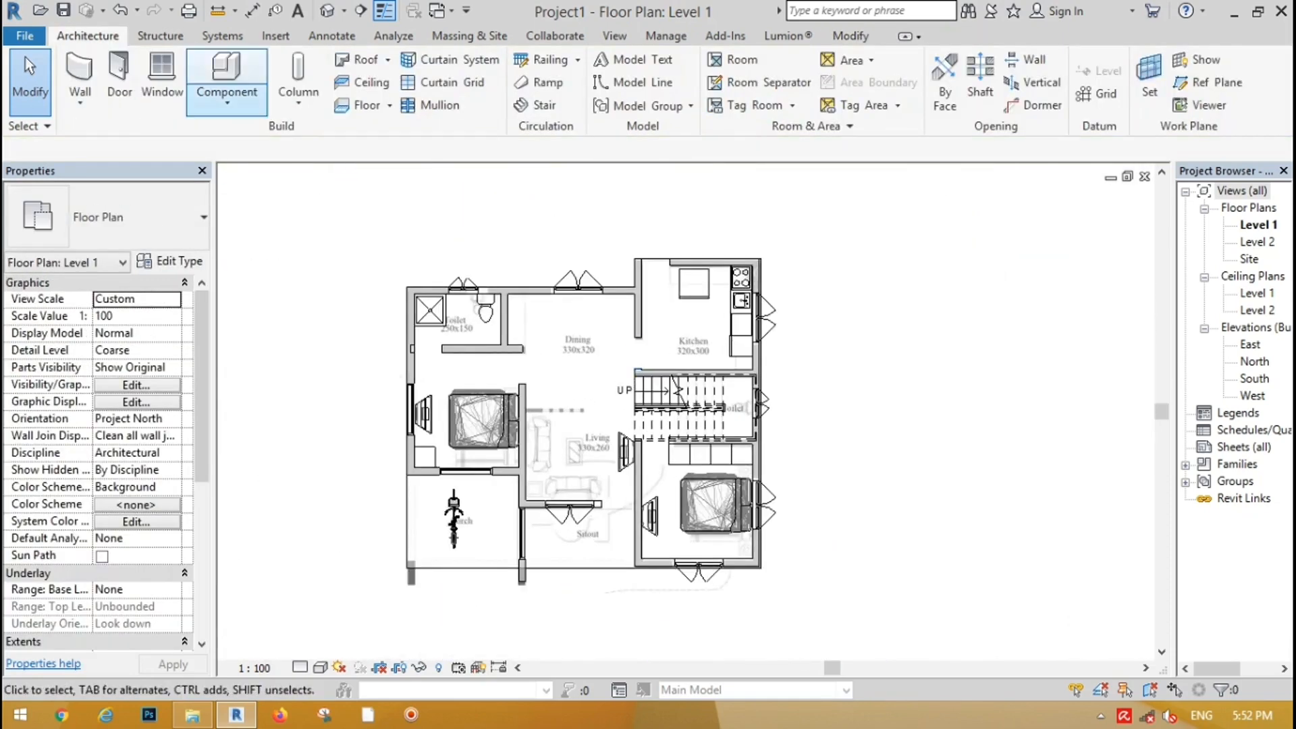
{"action": "left_click", "coordinate": [226, 78]}
{"action": "left_click", "coordinate": [122, 217]}
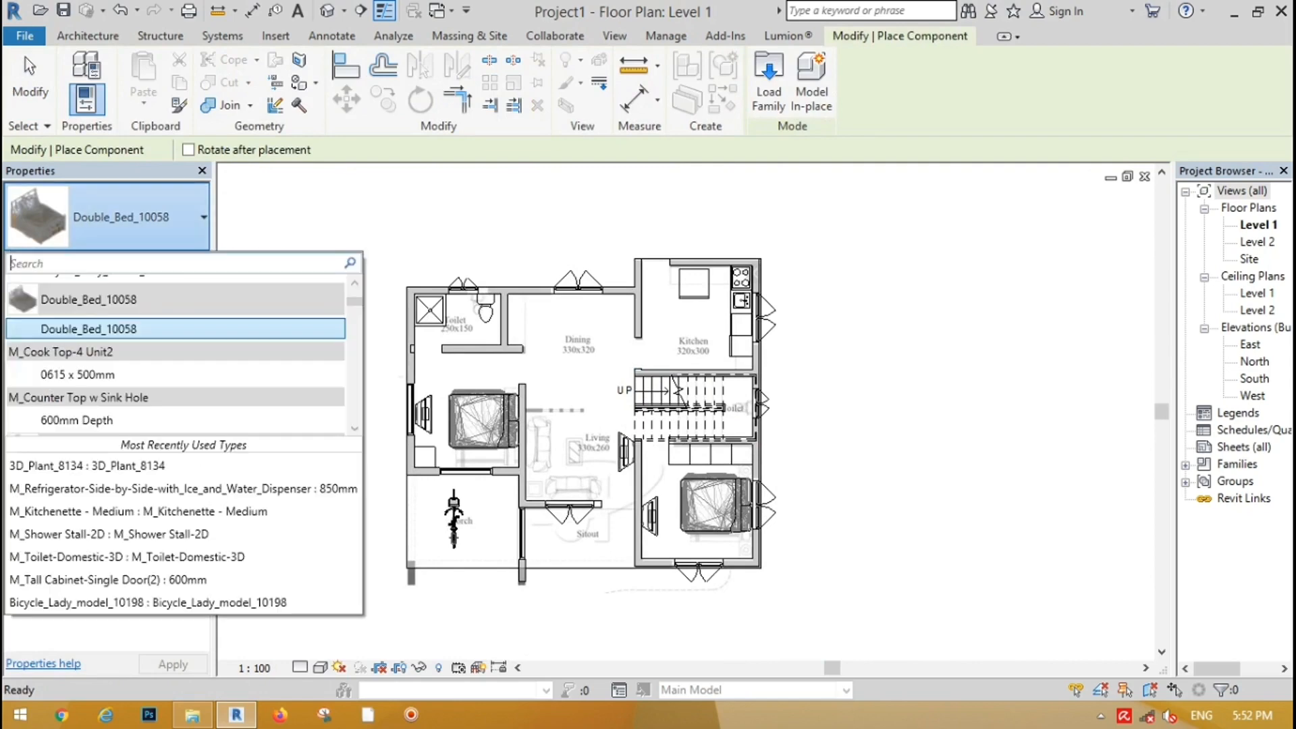
{"action": "scroll", "coordinate": [176, 357], "scroll_direction": "up", "scroll_amount": 3}
{"action": "scroll", "coordinate": [176, 358], "scroll_direction": "down", "scroll_amount": 10}
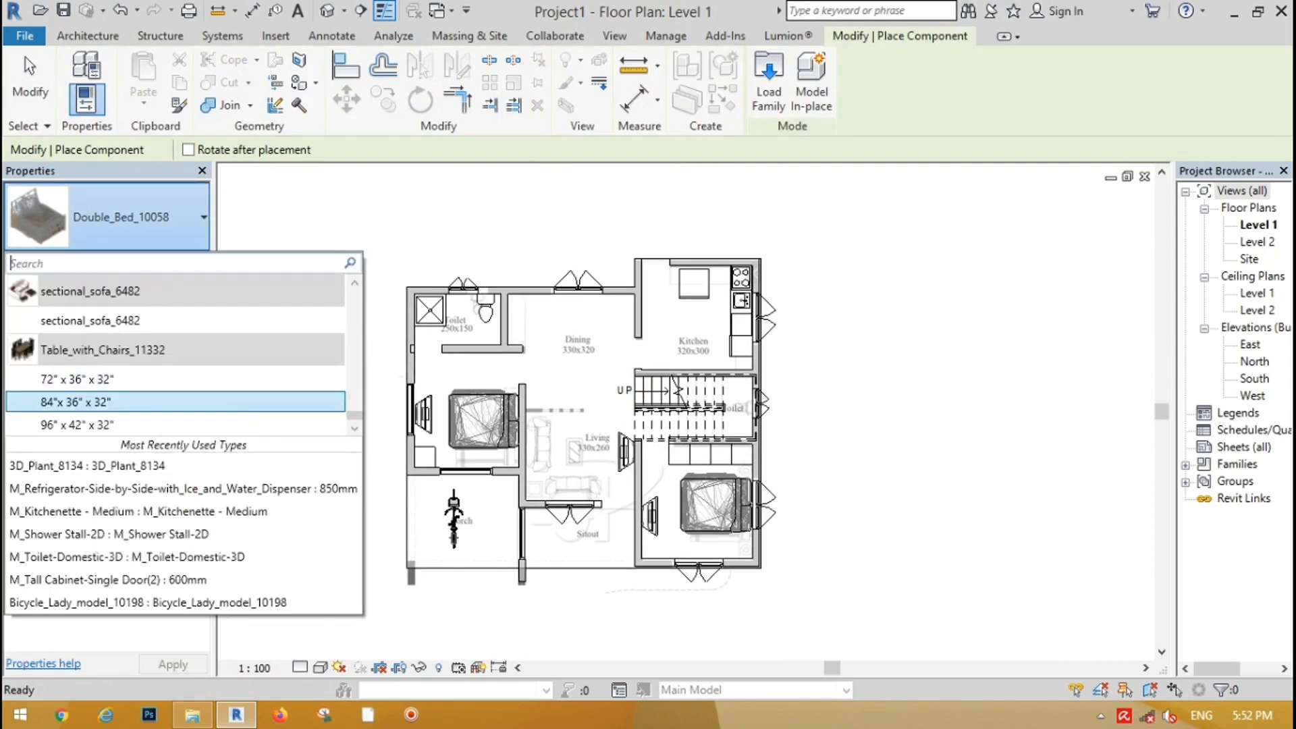
{"action": "left_click", "coordinate": [76, 401]}
{"action": "scroll", "coordinate": [579, 347], "scroll_direction": "up", "scroll_amount": 3}
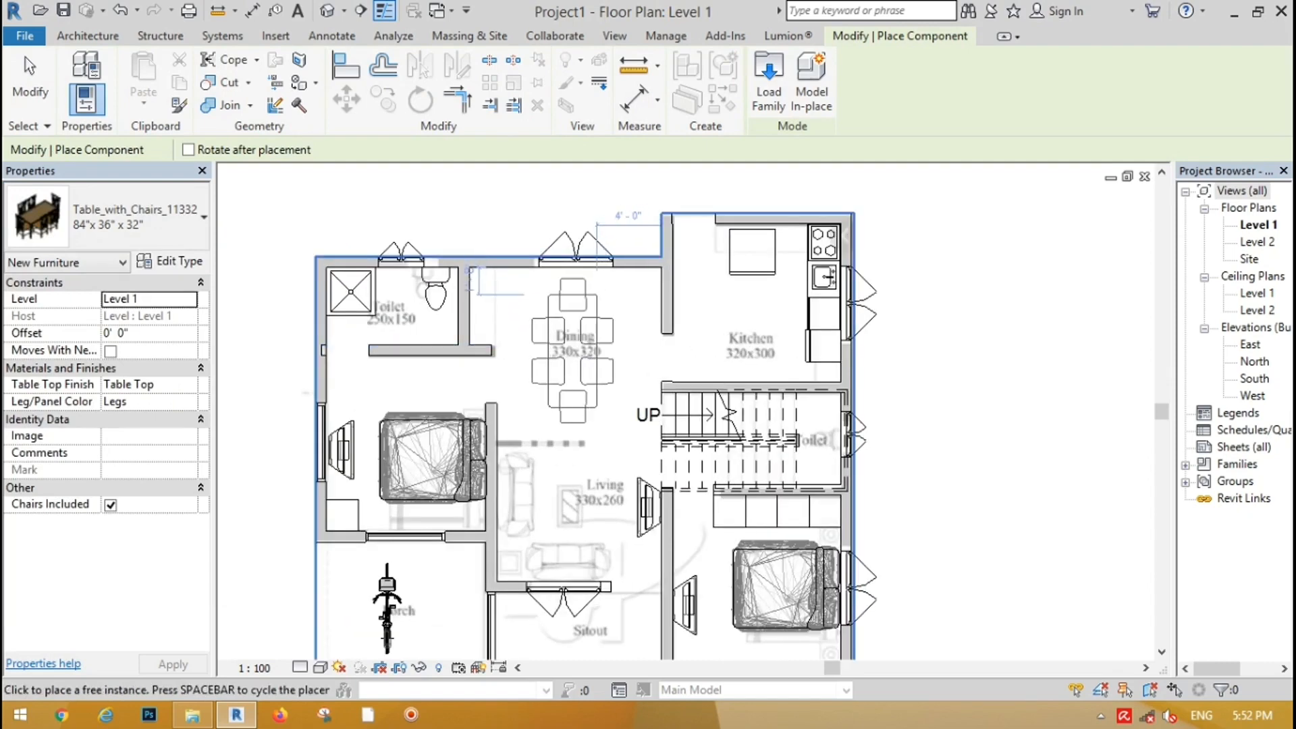
Place the sectional_sofa_6482 component in the living room between the bedroom wall and the television.
{"action": "left_click", "coordinate": [108, 216]}
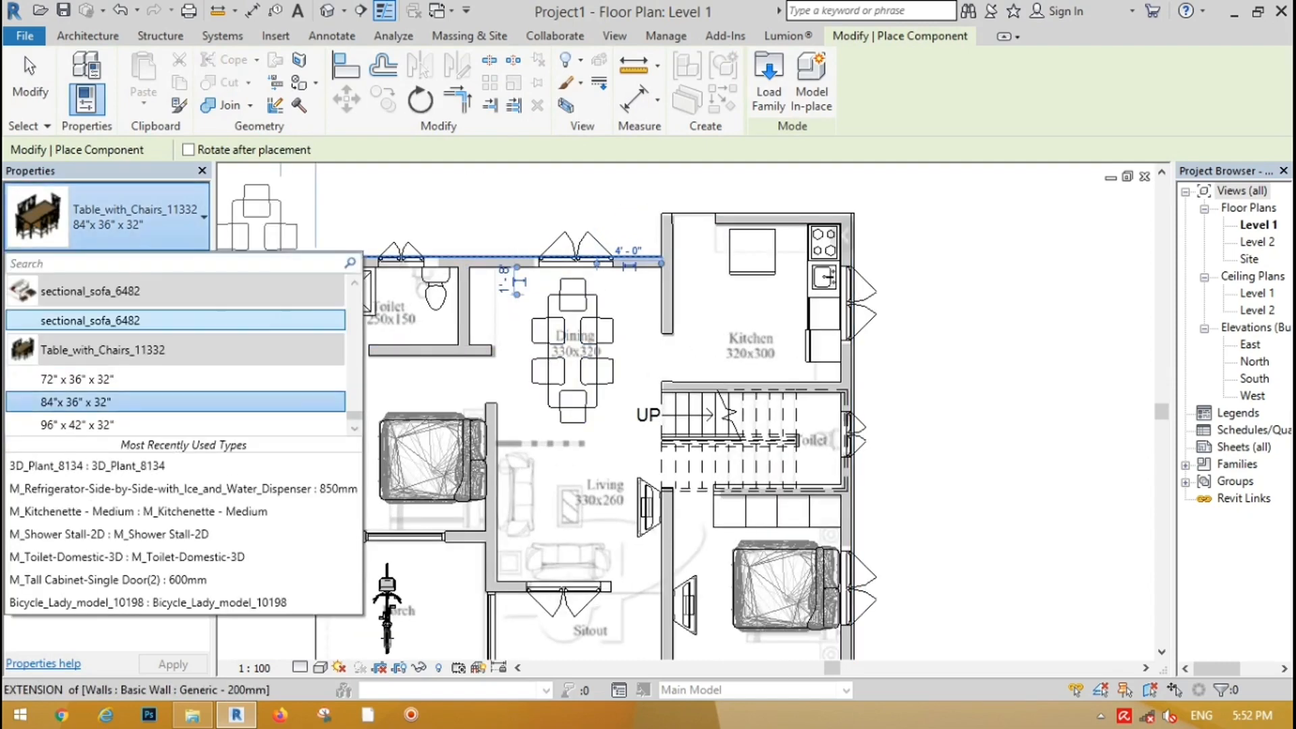
{"action": "left_click", "coordinate": [175, 320]}
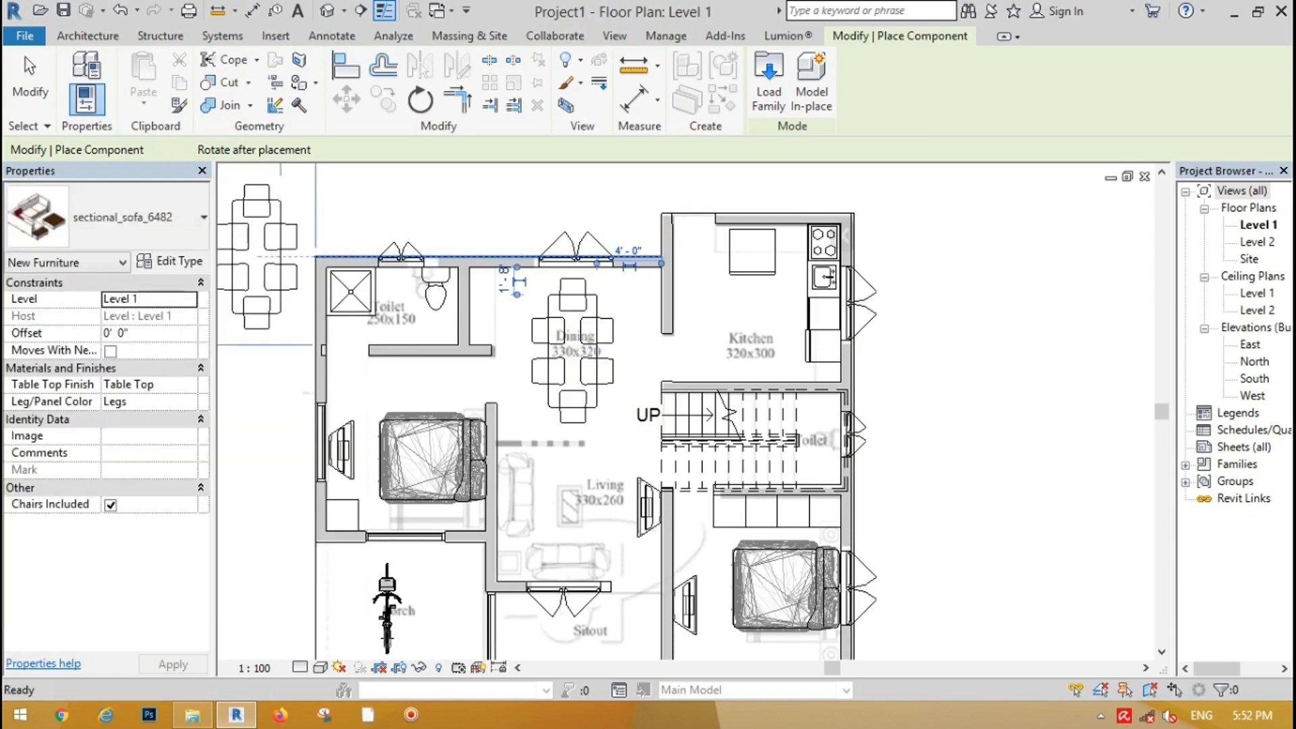
{"action": "scroll", "coordinate": [570, 405], "scroll_direction": "down", "scroll_amount": 3}
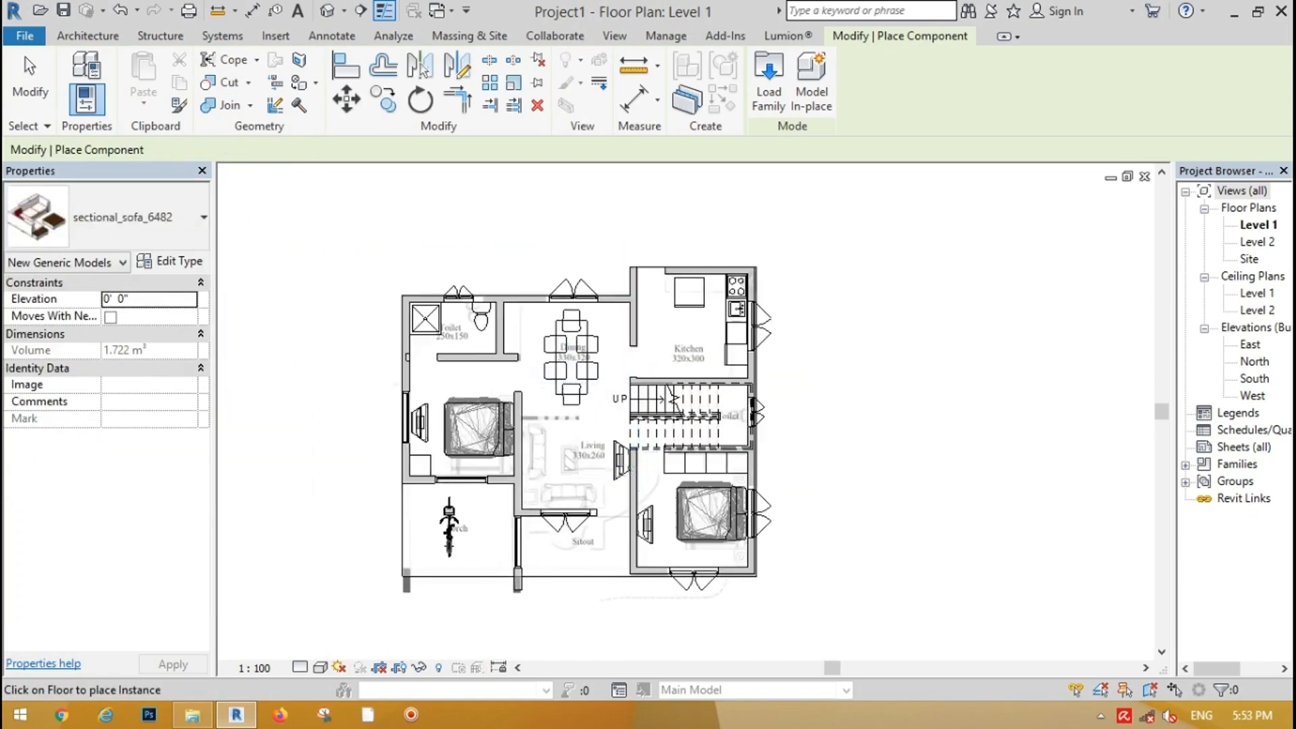
{"action": "scroll", "coordinate": [562, 480], "scroll_direction": "up", "scroll_amount": 4}
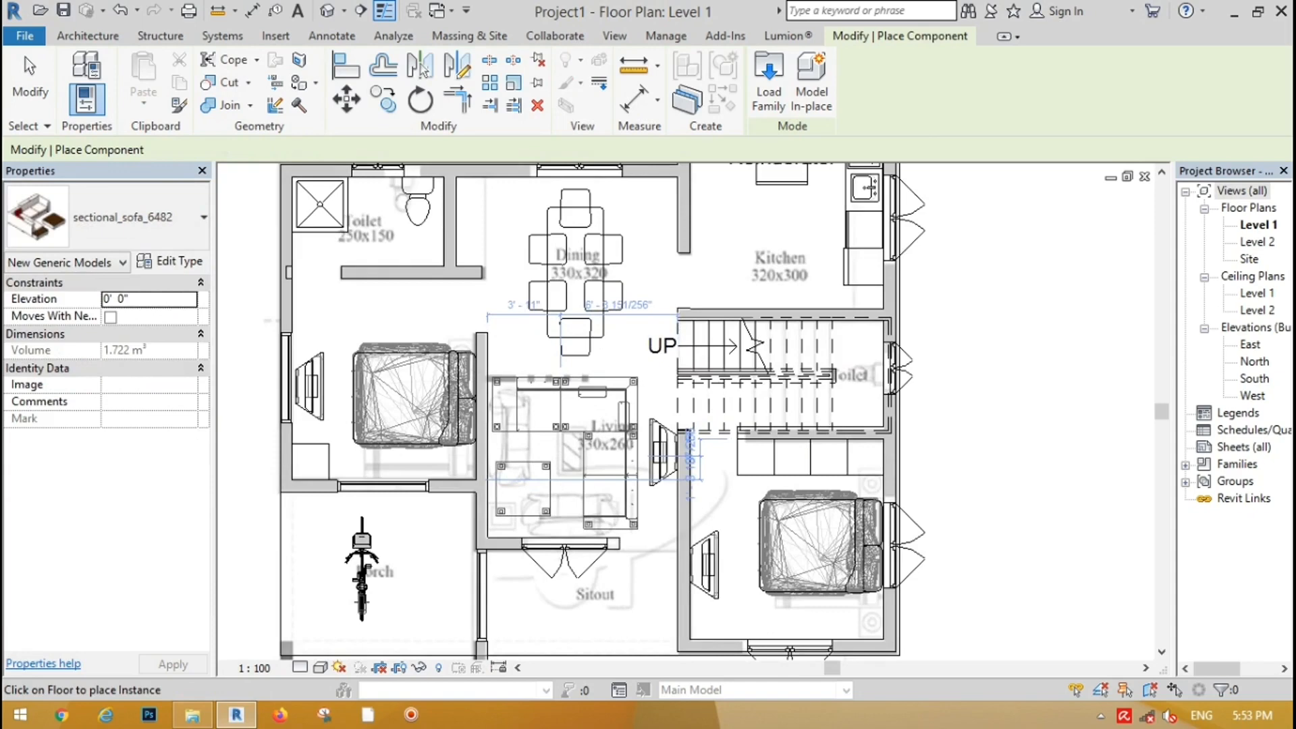
{"action": "left_click", "coordinate": [606, 403]}
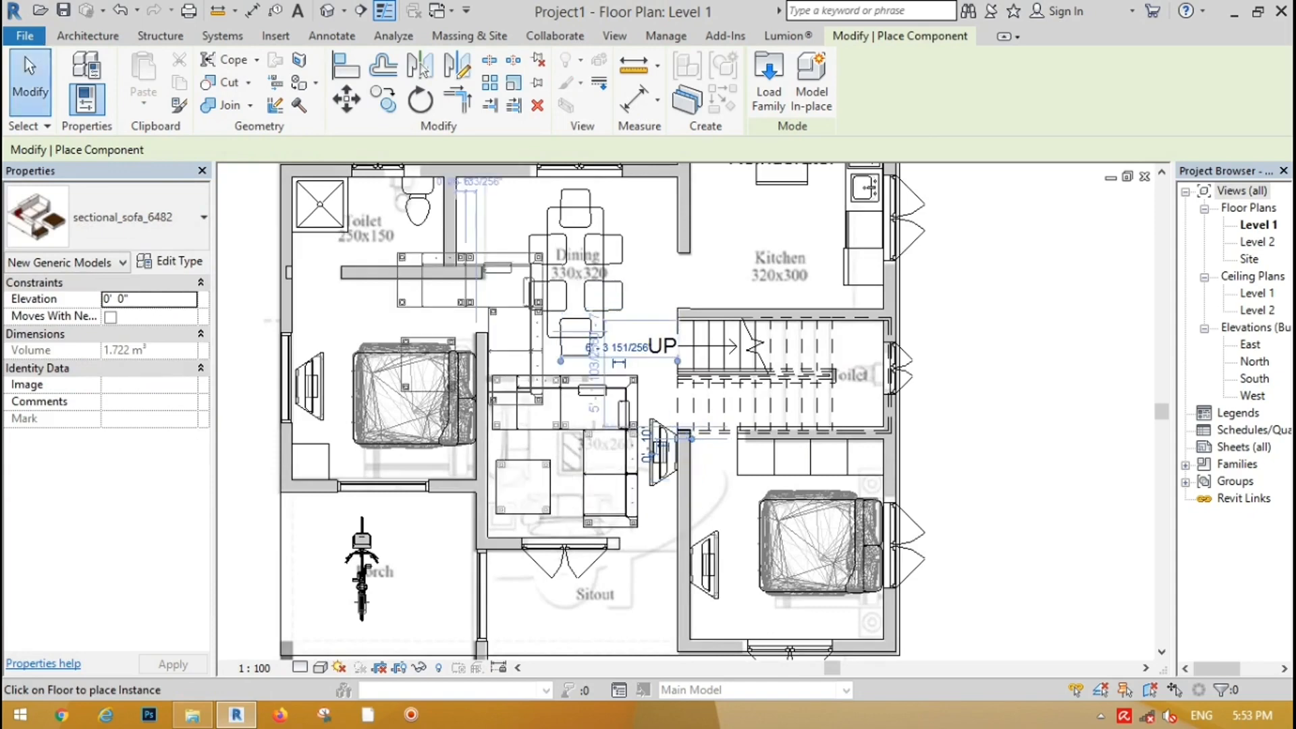
{"action": "key", "text": "Escape"}
{"action": "key", "text": "Escape"}
Rotate the sectional sofa 90° counterclockwise so its long backs face the bedroom wall and the dining area.
{"action": "left_click", "coordinate": [597, 466]}
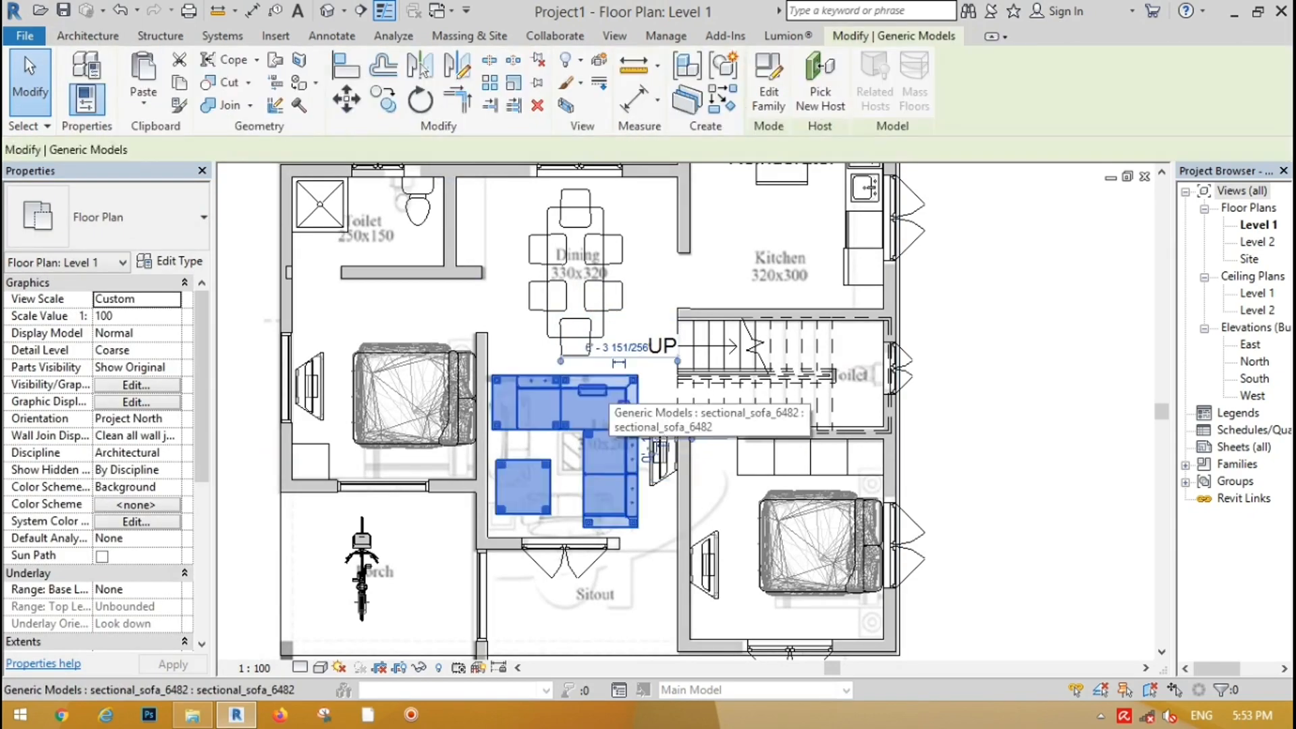
{"action": "key", "text": "r"}
{"action": "key", "text": "o"}
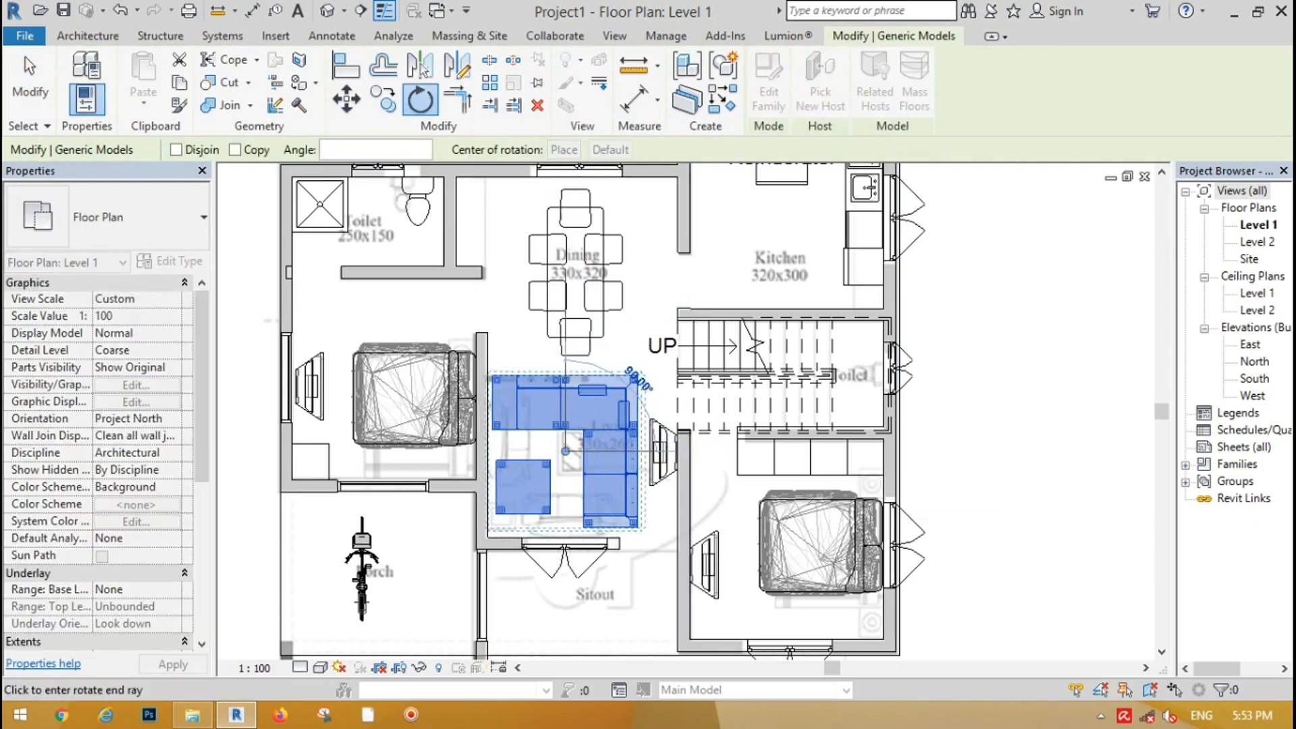
{"action": "scroll", "coordinate": [540, 371], "scroll_direction": "up", "scroll_amount": 5}
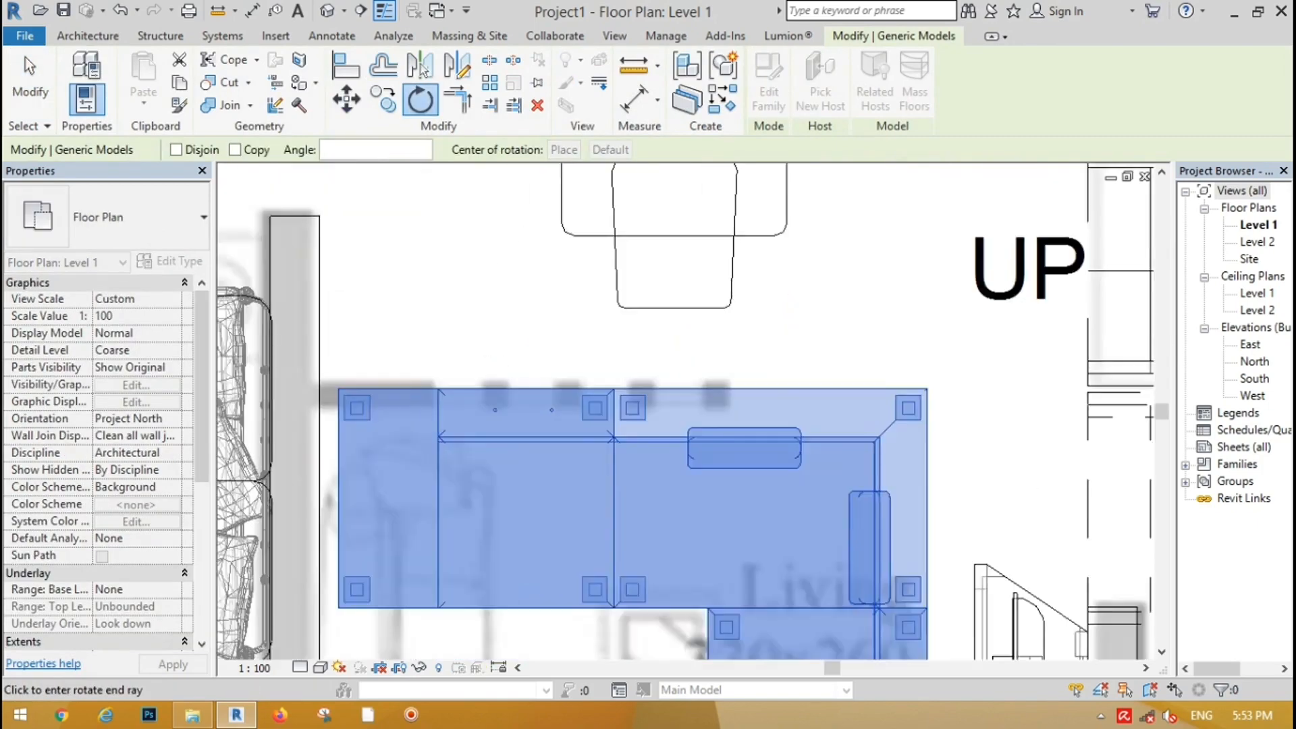
{"action": "scroll", "coordinate": [541, 371], "scroll_direction": "up", "scroll_amount": 1}
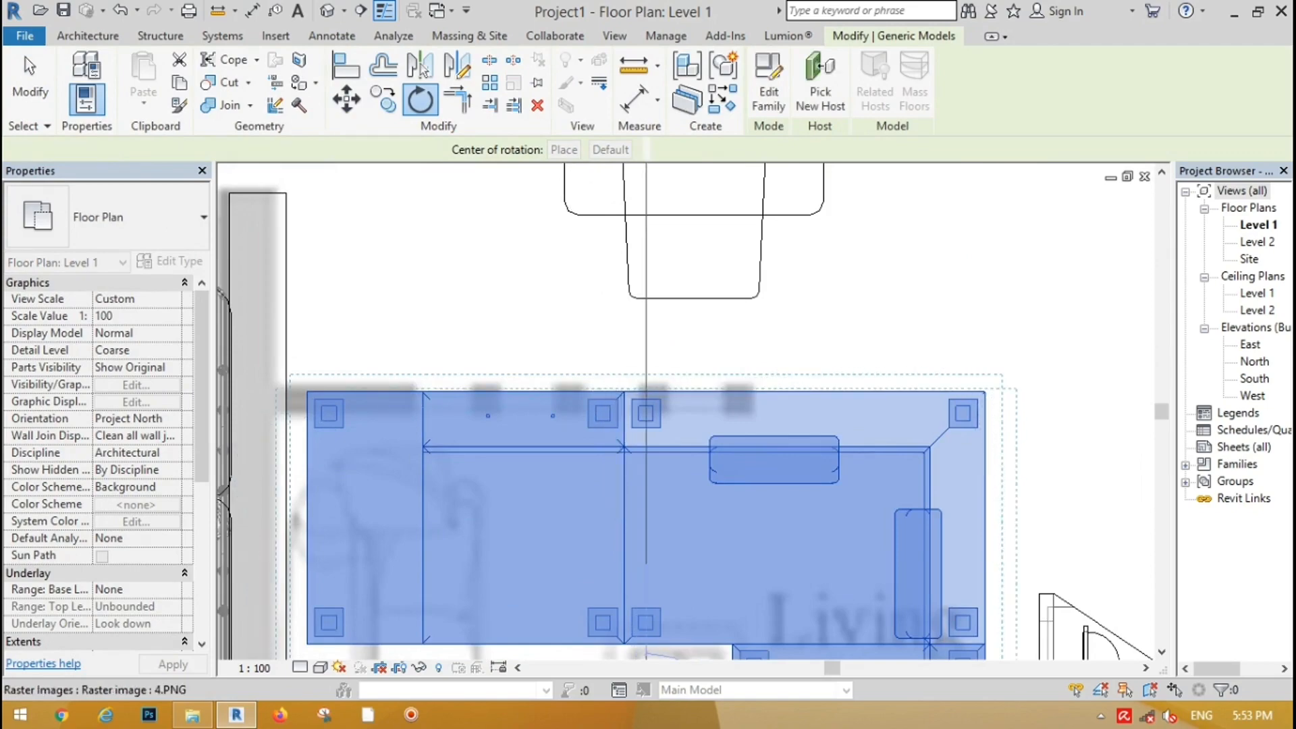
{"action": "left_click", "coordinate": [646, 564]}
{"action": "scroll", "coordinate": [628, 350], "scroll_direction": "down", "scroll_amount": 4}
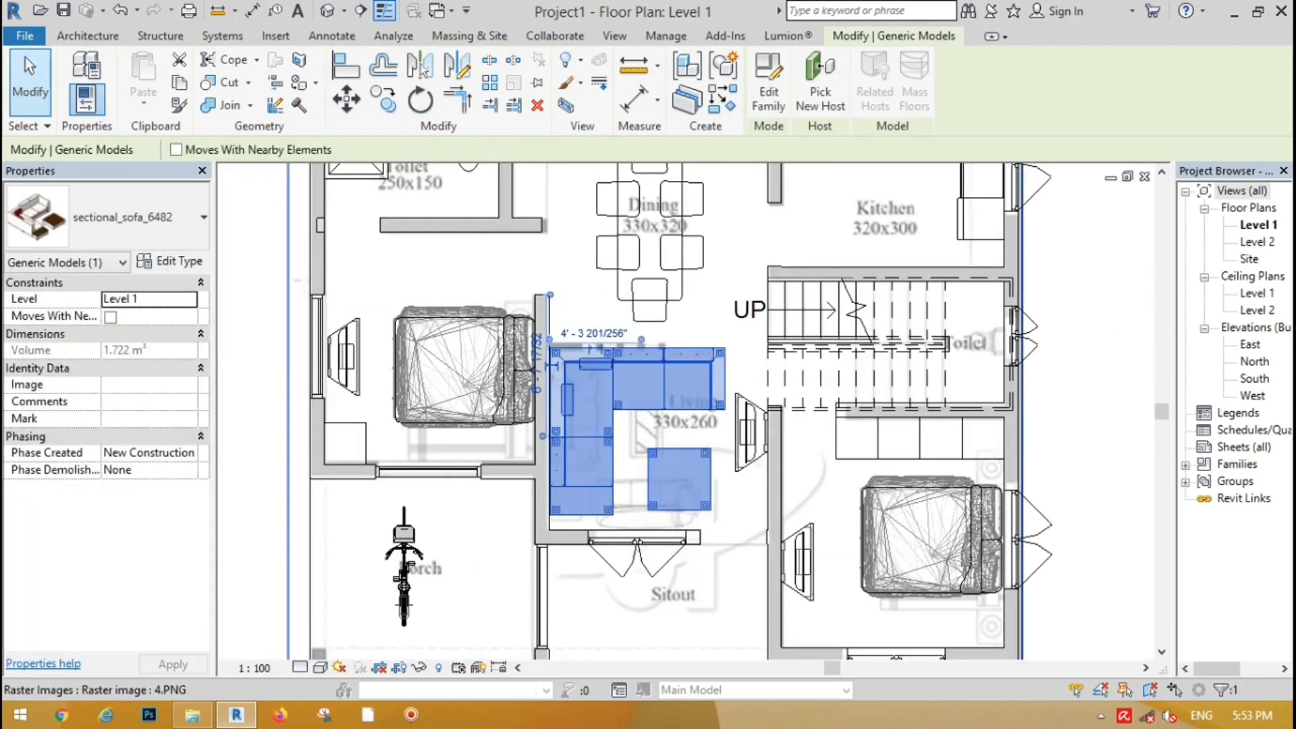
{"action": "key", "text": "Escape"}
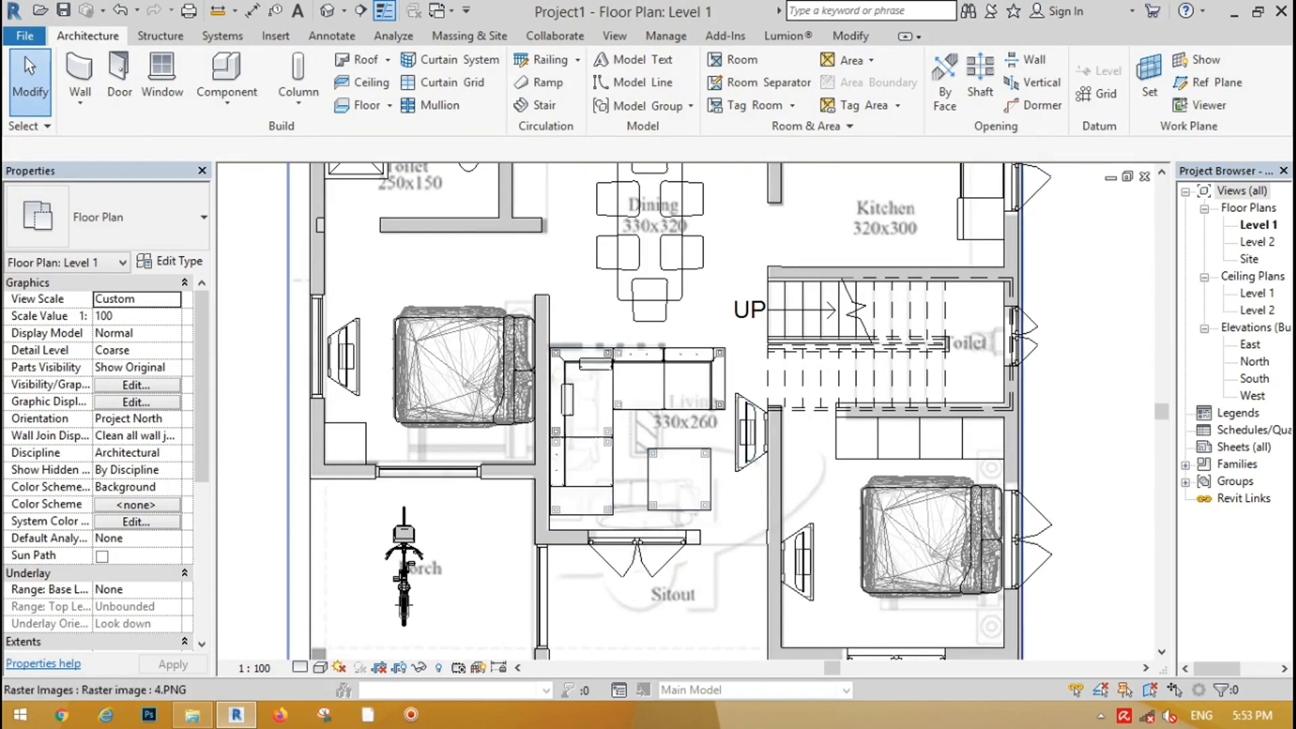
Rotate the sectional sofa another 90° counterclockwise so its long backs face the bedroom wall and the sitout wall.
{"action": "left_click", "coordinate": [604, 439]}
{"action": "key", "text": "r"}
{"action": "key", "text": "o"}
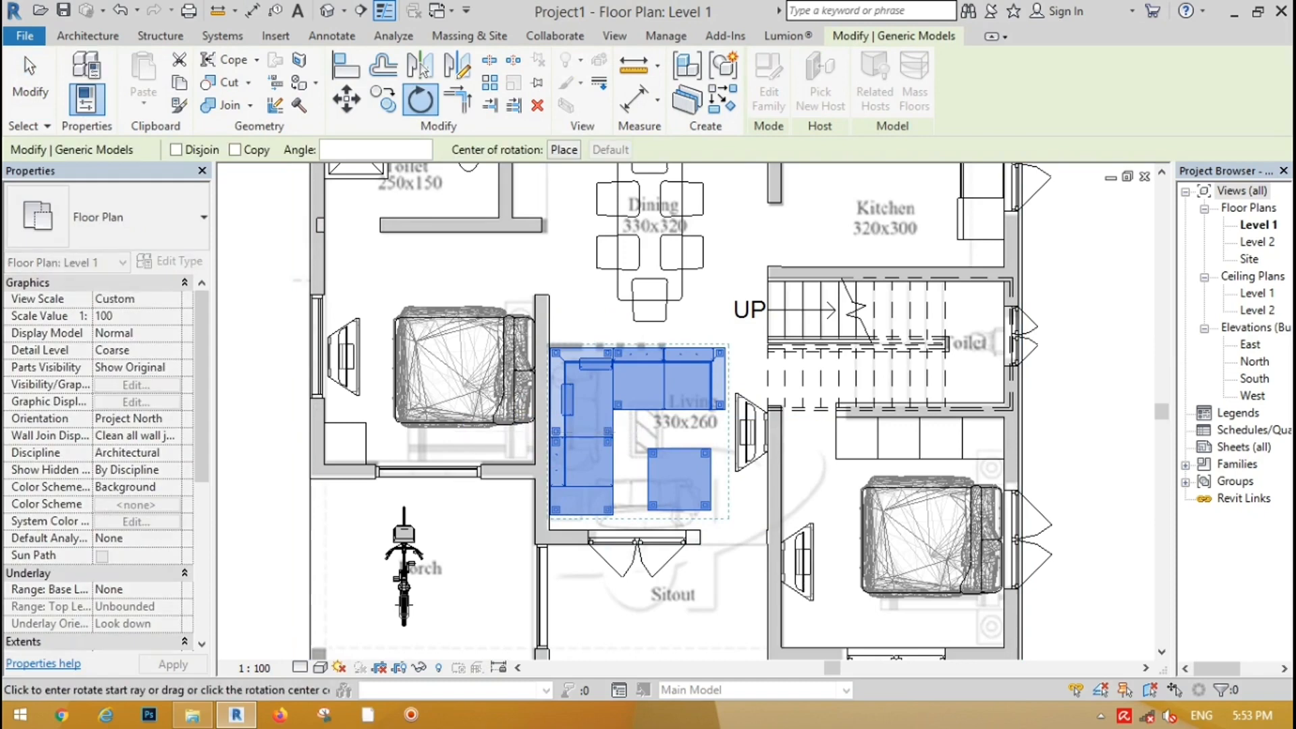
{"action": "left_click", "coordinate": [637, 613]}
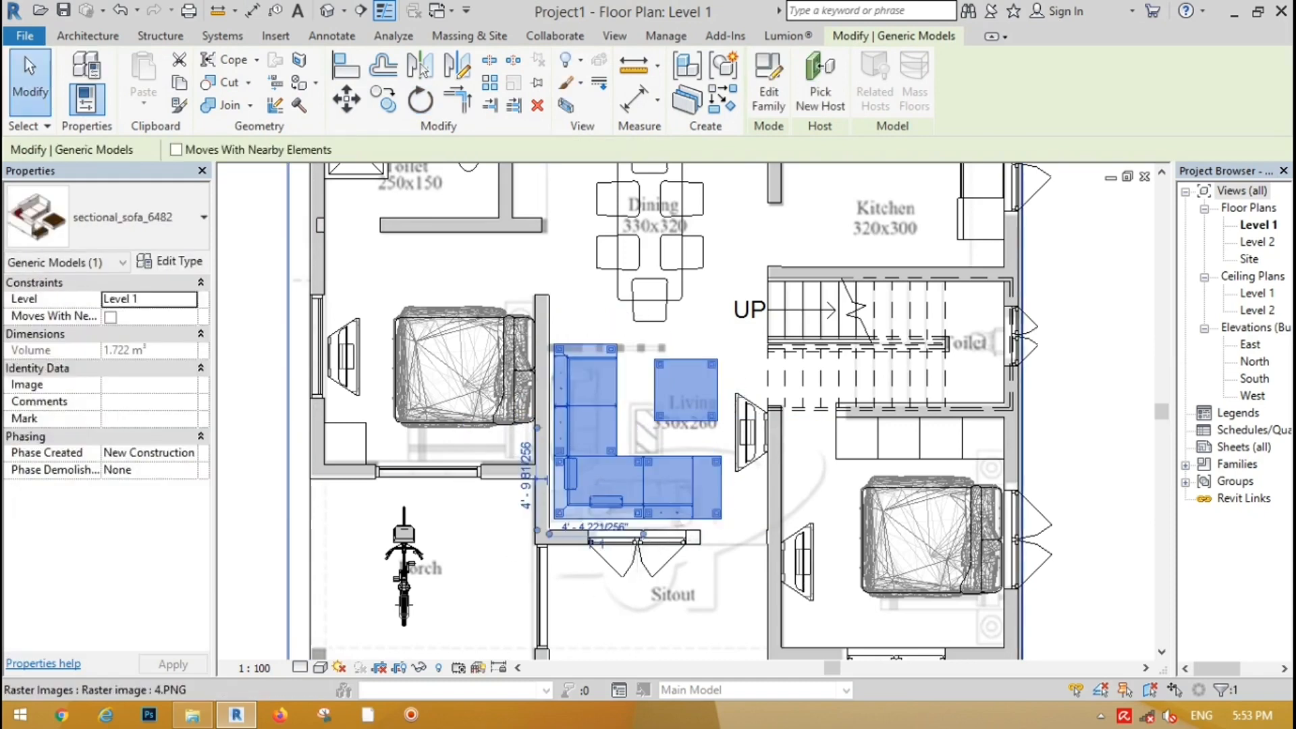
{"action": "key", "text": "Escape"}
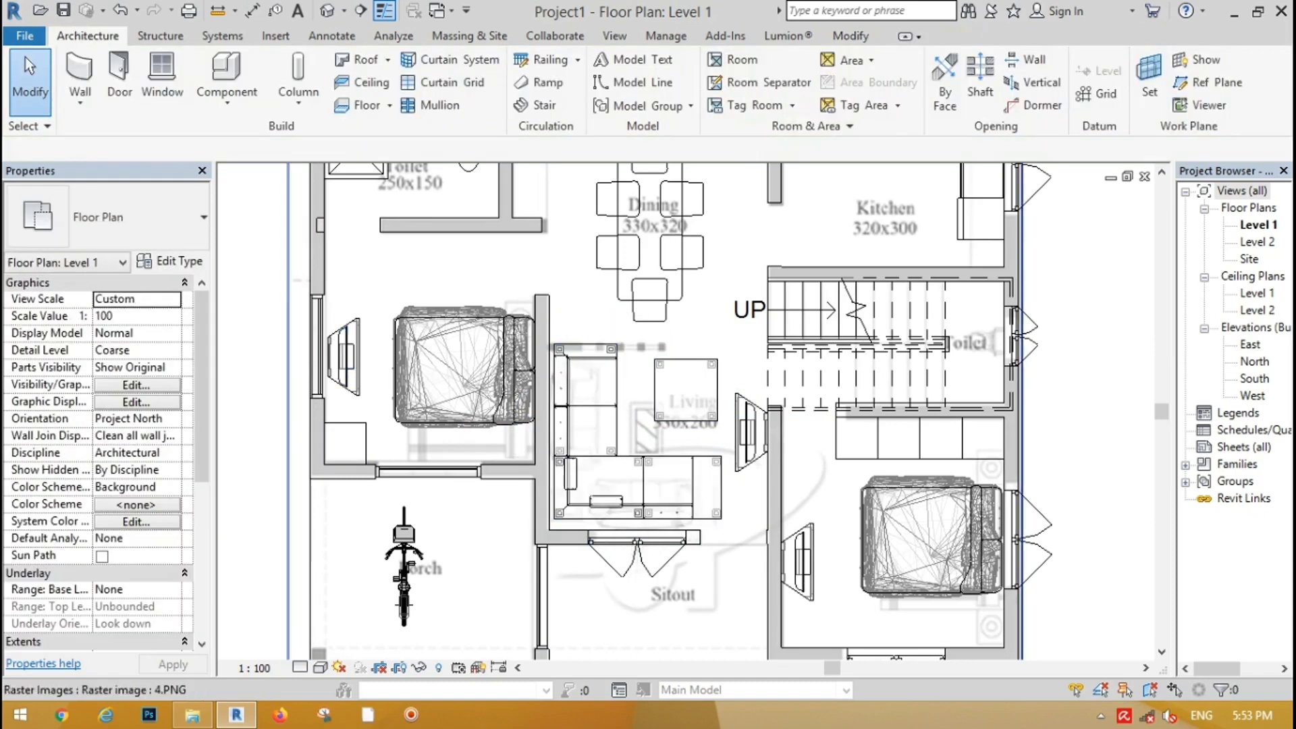
Undo the sectional sofa's last rotation and restore it again.
{"action": "scroll", "coordinate": [570, 254], "scroll_direction": "down", "scroll_amount": 1}
{"action": "scroll", "coordinate": [762, 472], "scroll_direction": "up", "scroll_amount": 7}
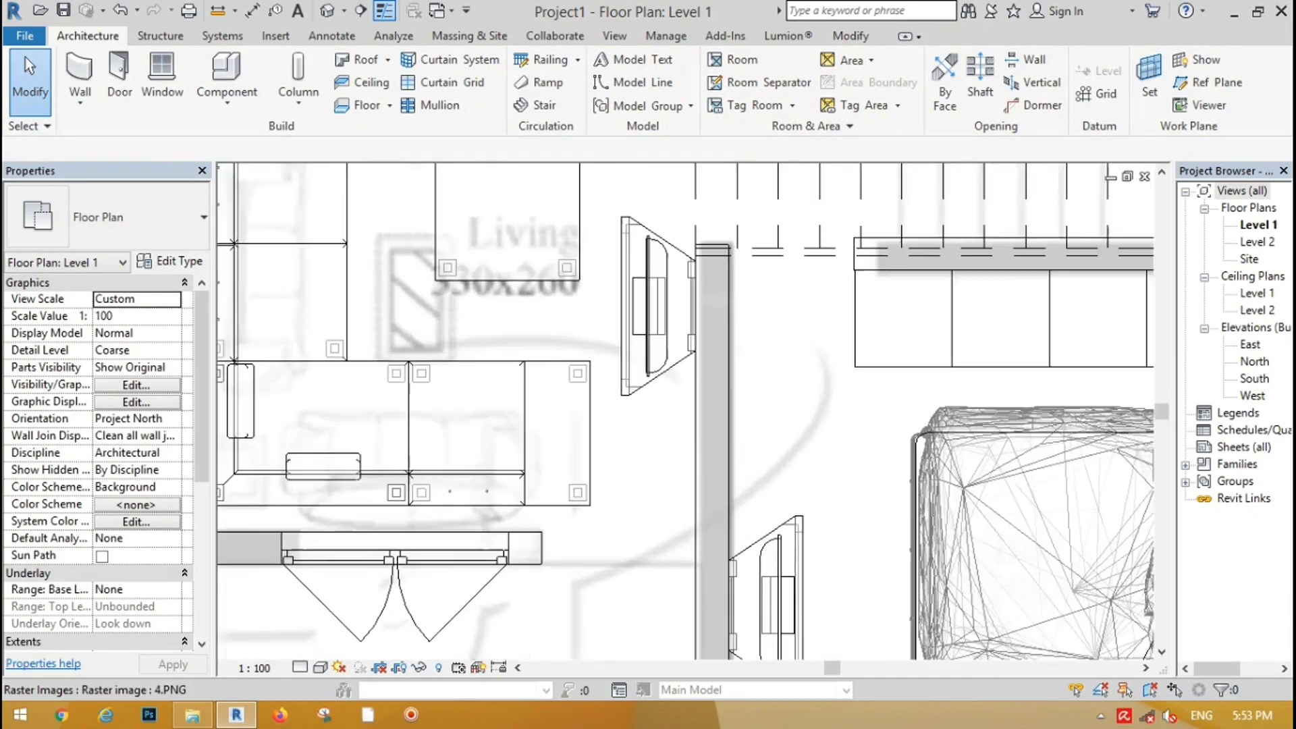
{"action": "scroll", "coordinate": [767, 480], "scroll_direction": "down", "scroll_amount": 2}
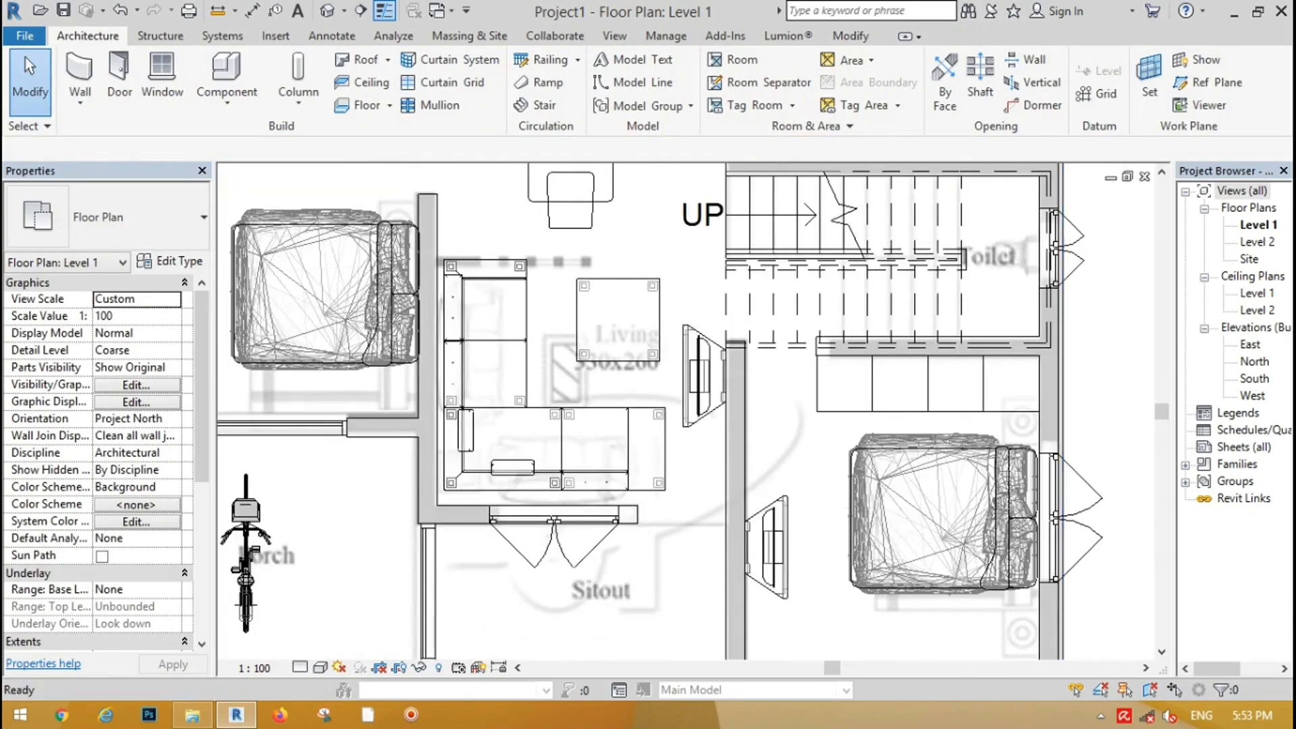
{"action": "scroll", "coordinate": [877, 567], "scroll_direction": "down", "scroll_amount": 1}
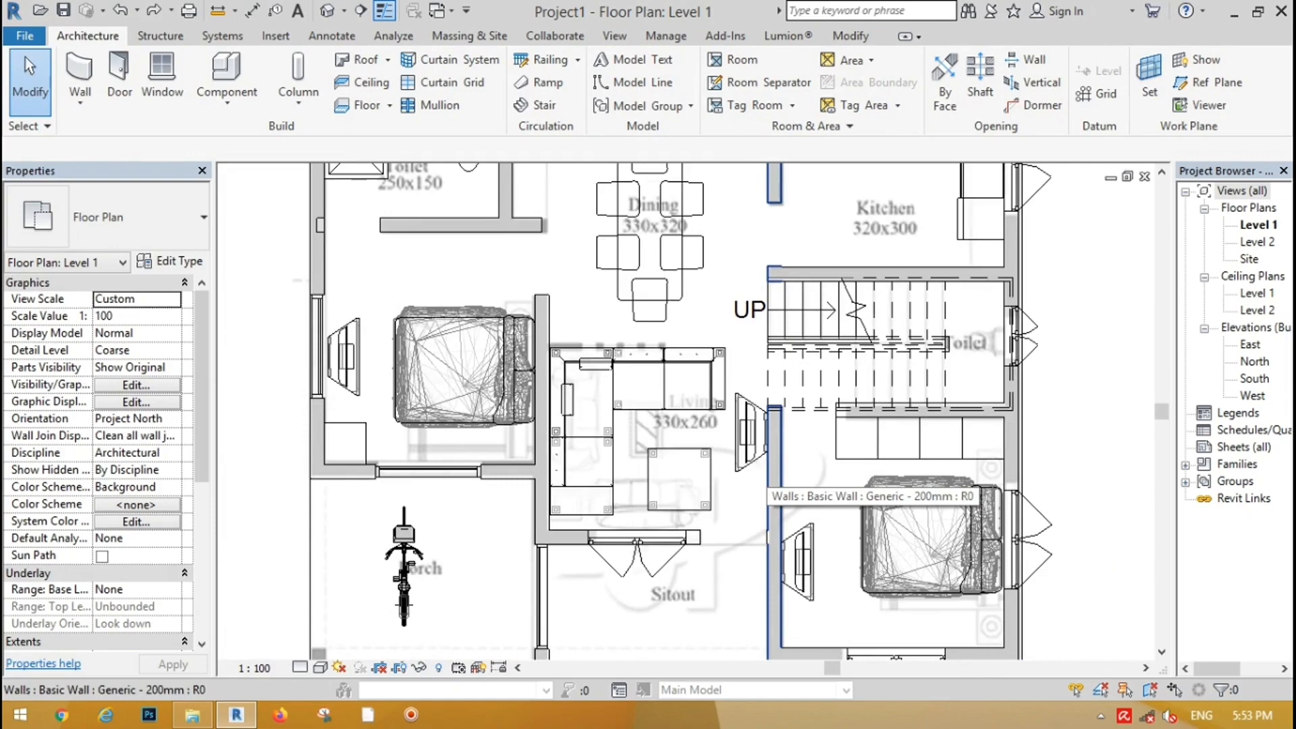
{"action": "key", "text": "ctrl+z"}
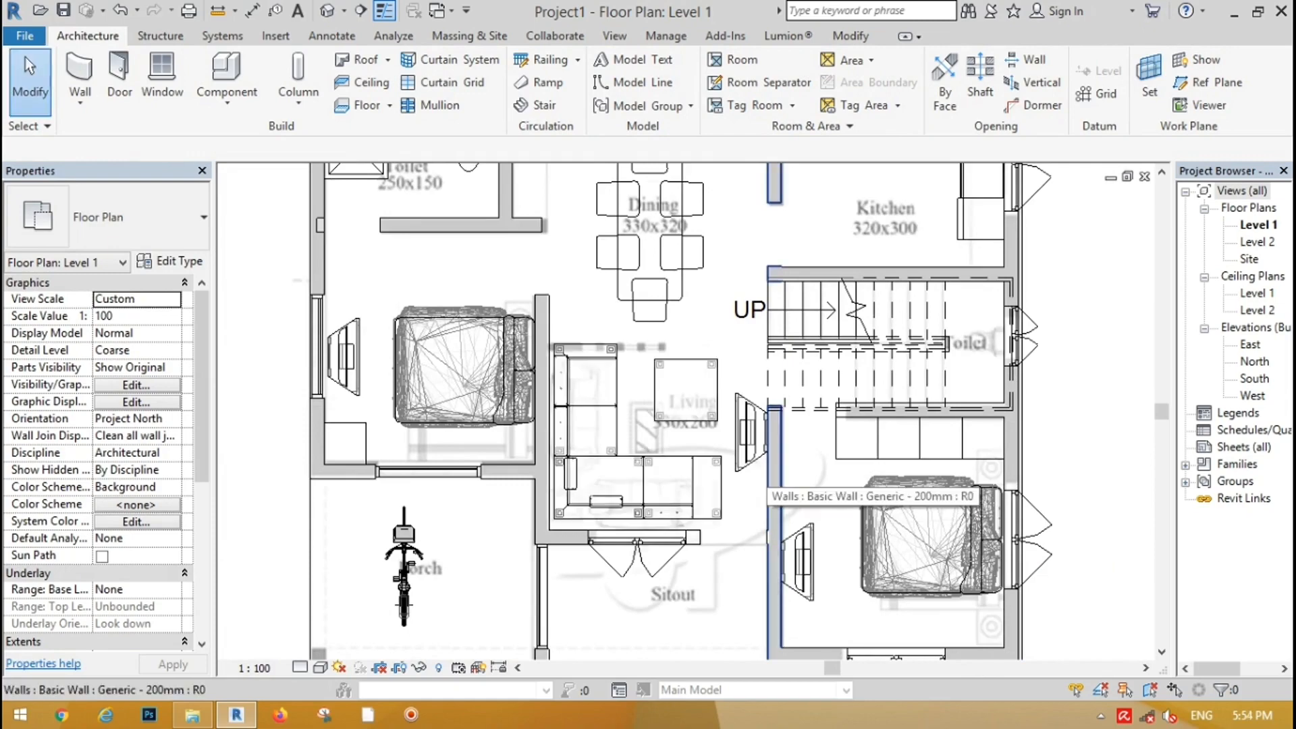
Move the sectional sofa by its back corner so it sits flush against the bedroom wall, level with that wall's free end.
{"action": "scroll", "coordinate": [553, 307], "scroll_direction": "down", "scroll_amount": 3}
{"action": "scroll", "coordinate": [546, 278], "scroll_direction": "up", "scroll_amount": 5}
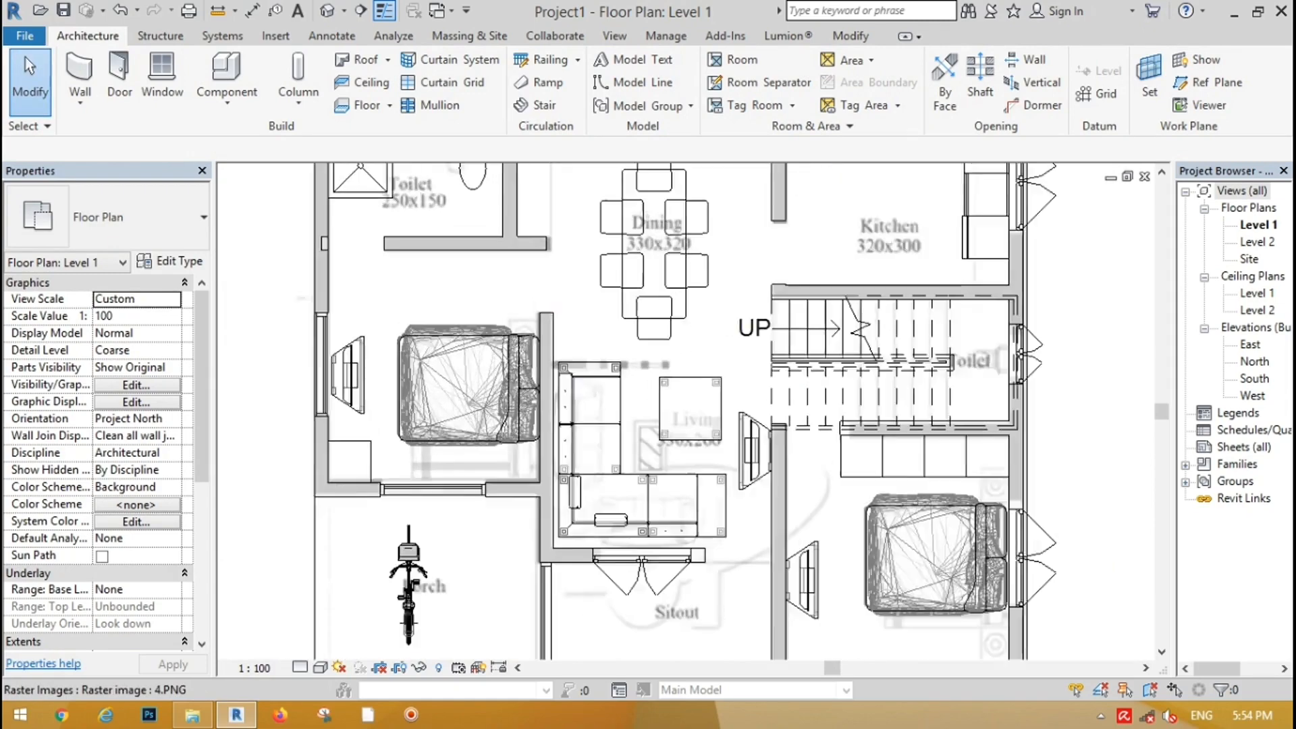
{"action": "left_click", "coordinate": [584, 486]}
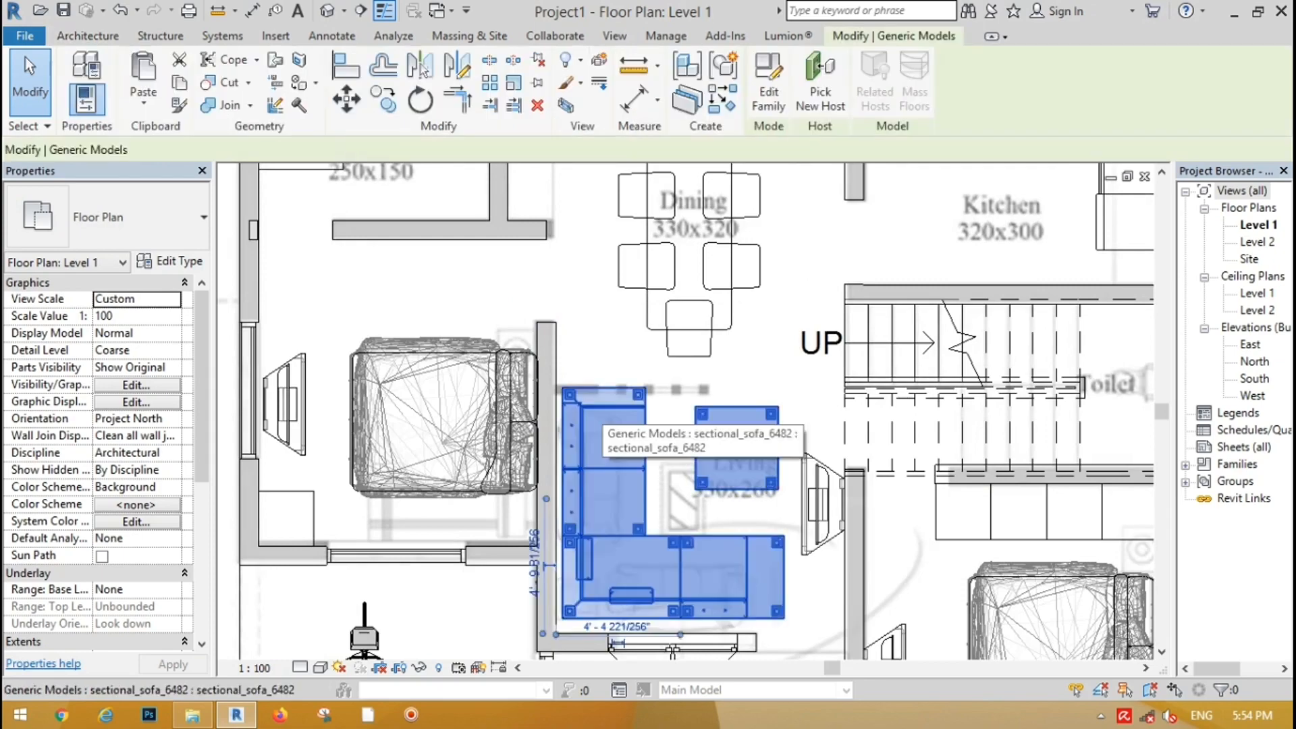
{"action": "left_click", "coordinate": [346, 99]}
{"action": "scroll", "coordinate": [561, 383], "scroll_direction": "up", "scroll_amount": 3}
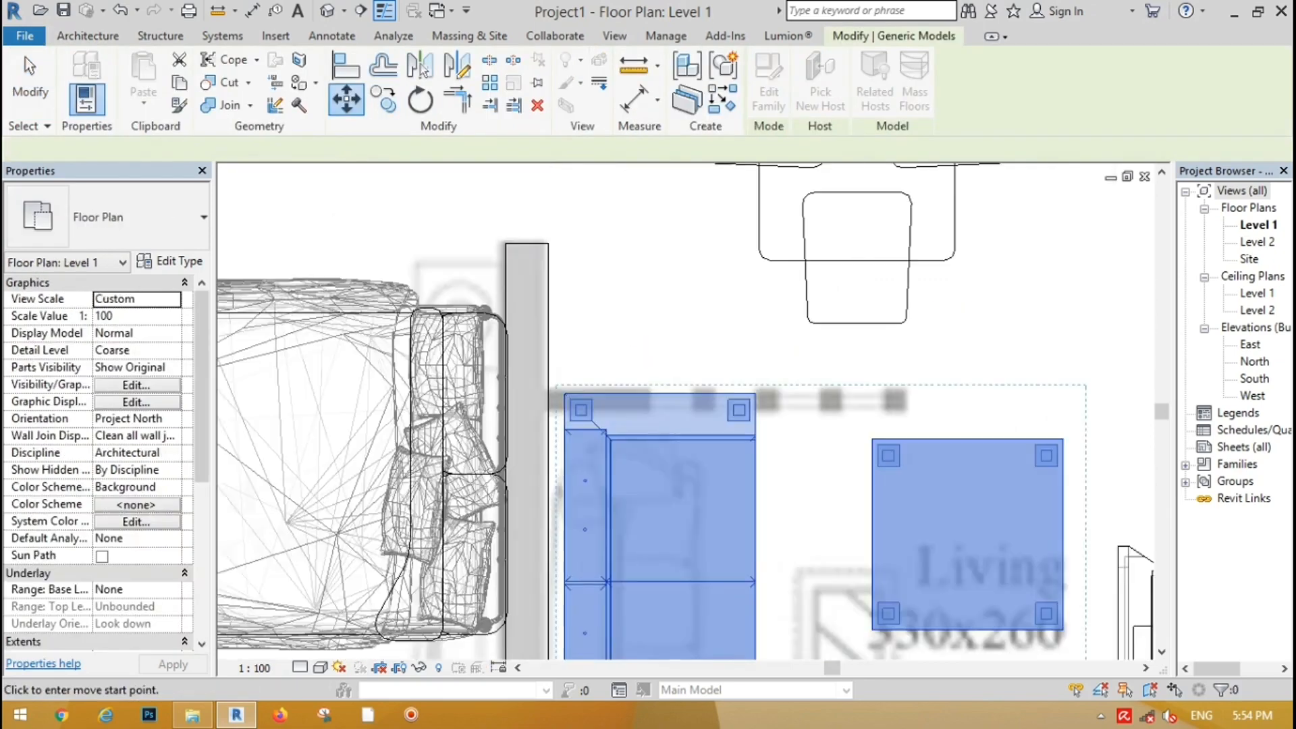
{"action": "left_click", "coordinate": [564, 394]}
{"action": "left_click", "coordinate": [548, 246]}
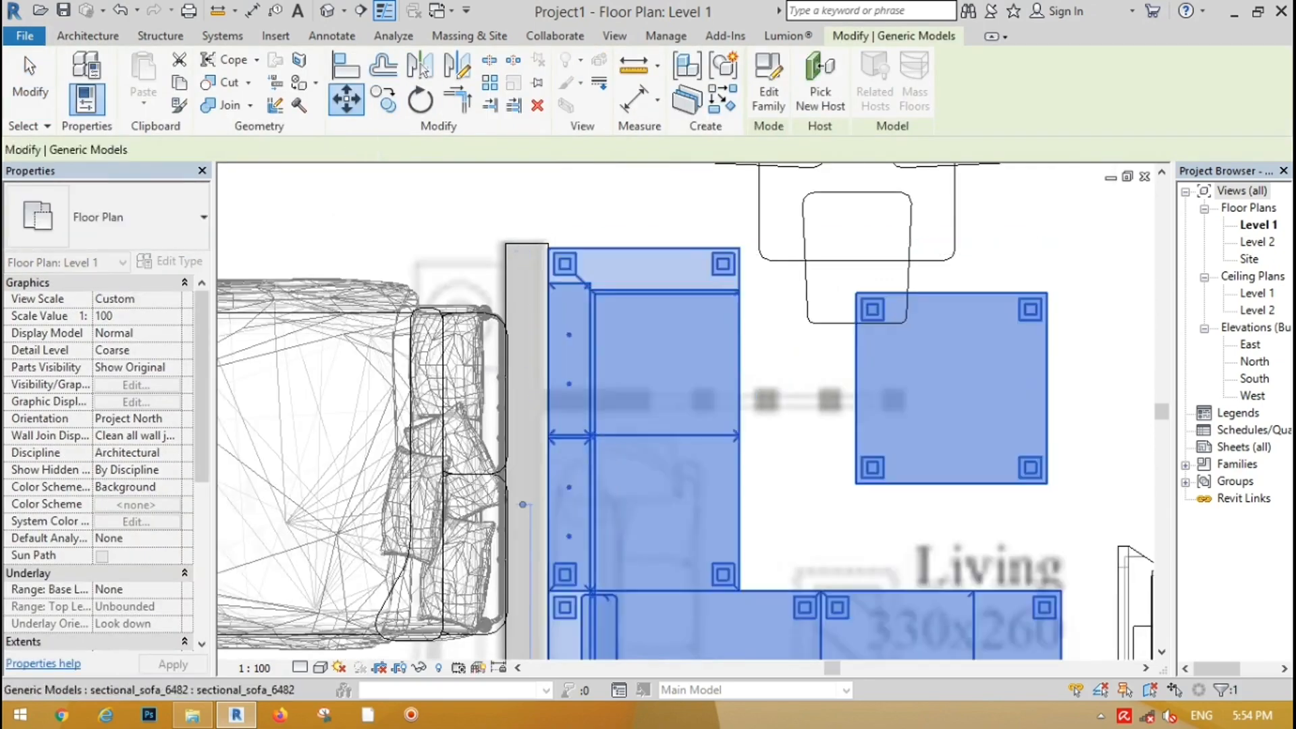
{"action": "scroll", "coordinate": [548, 270], "scroll_direction": "down", "scroll_amount": 4}
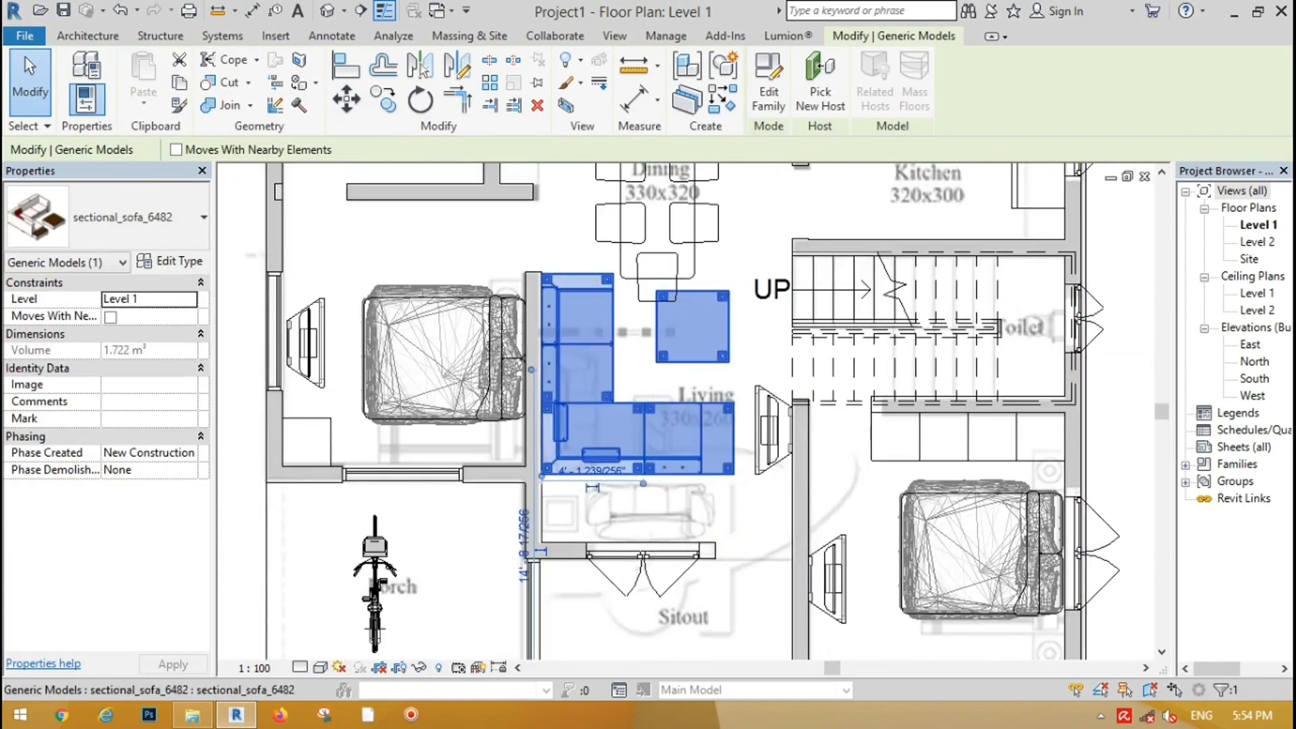
{"action": "left_click", "coordinate": [31, 81]}
Rotate the dining table set 90° and shift it closer to the dining room's window wall.
{"action": "scroll", "coordinate": [453, 379], "scroll_direction": "down", "scroll_amount": 4}
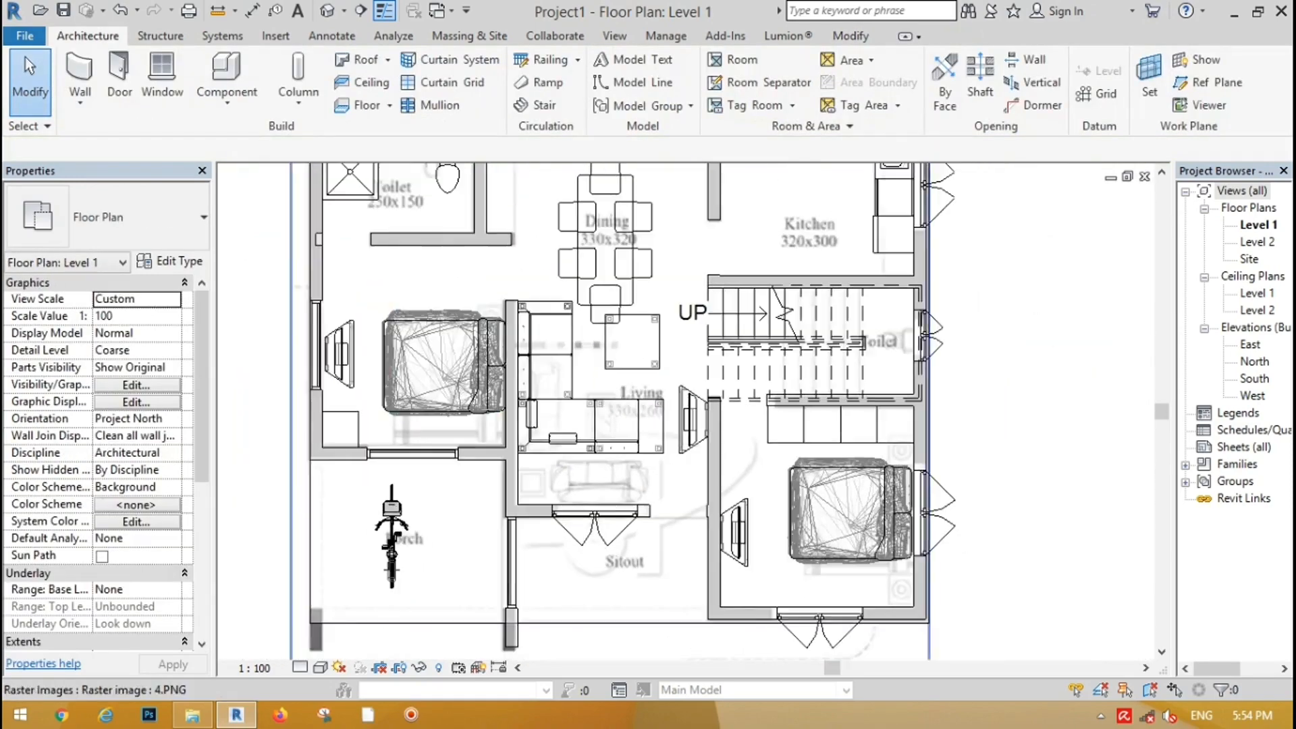
{"action": "scroll", "coordinate": [591, 267], "scroll_direction": "up", "scroll_amount": 3}
{"action": "left_click", "coordinate": [591, 267]}
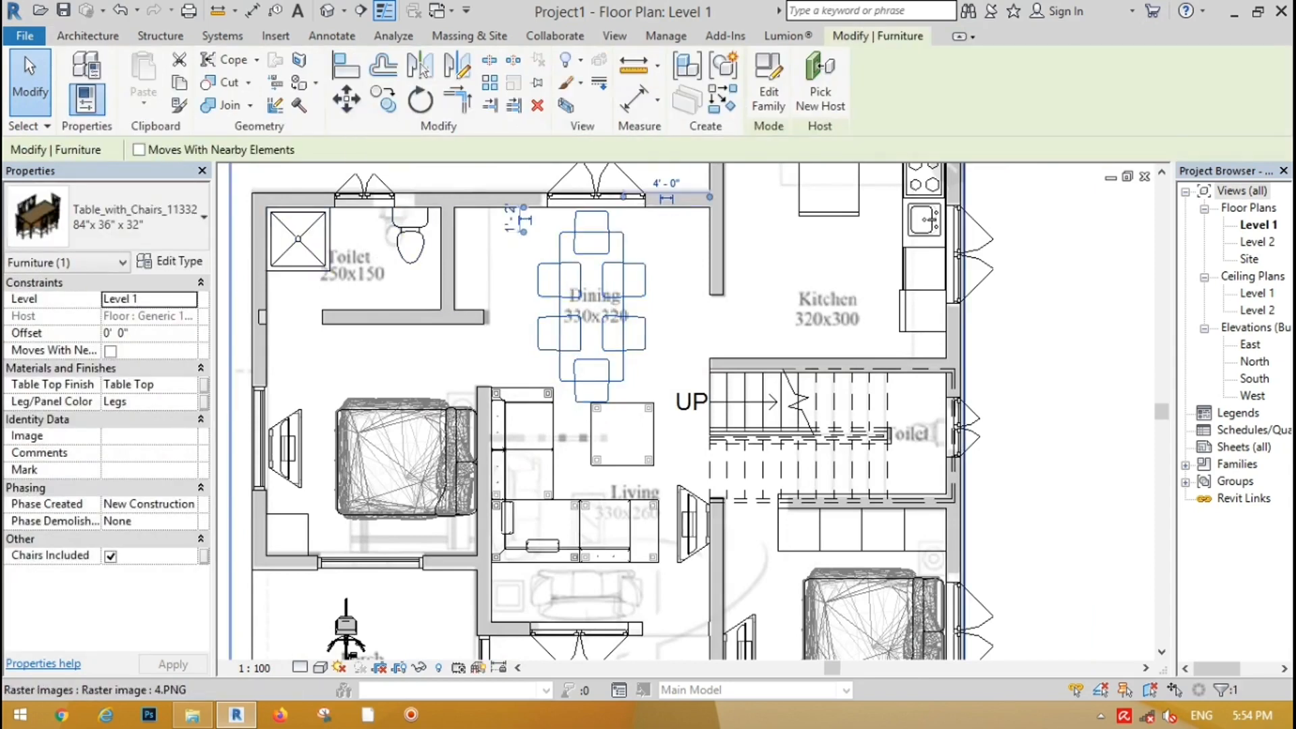
{"action": "key", "text": "space"}
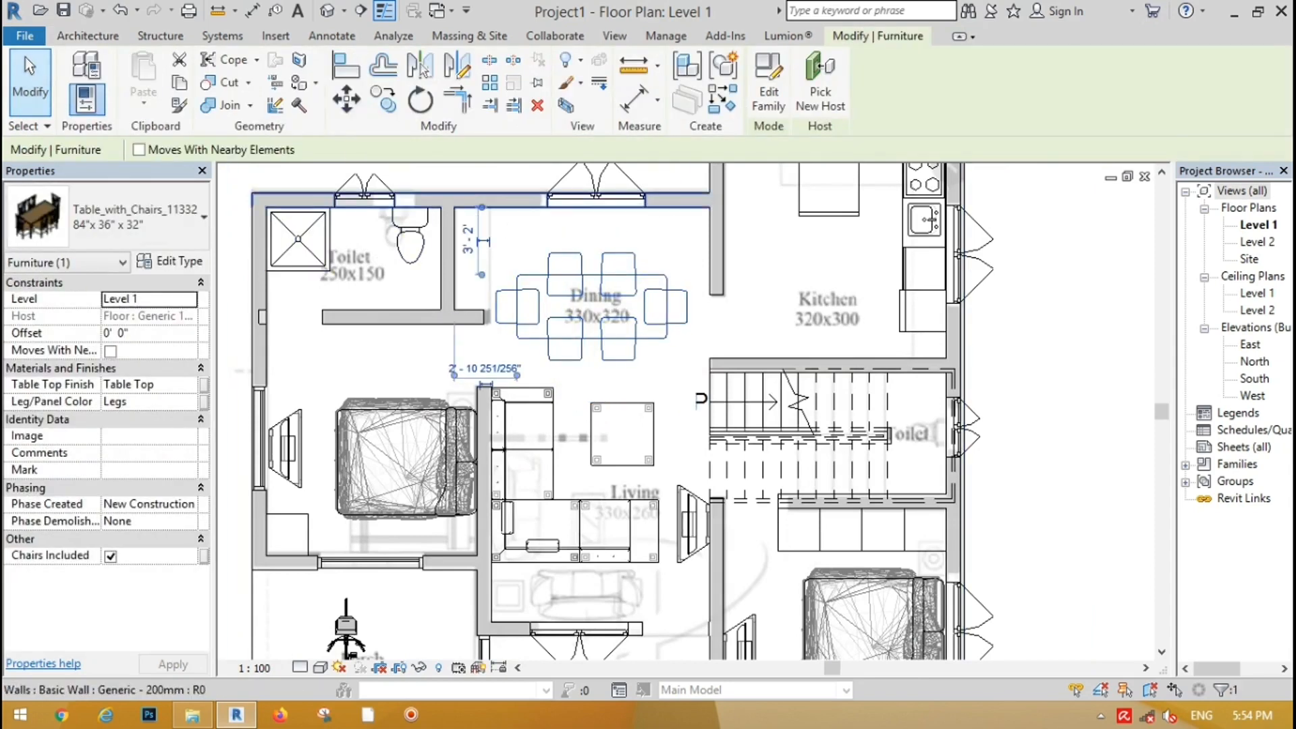
{"action": "key", "text": "Escape"}
{"action": "left_click_drag", "start_coordinate": [592, 276], "coordinate": [586, 237]}
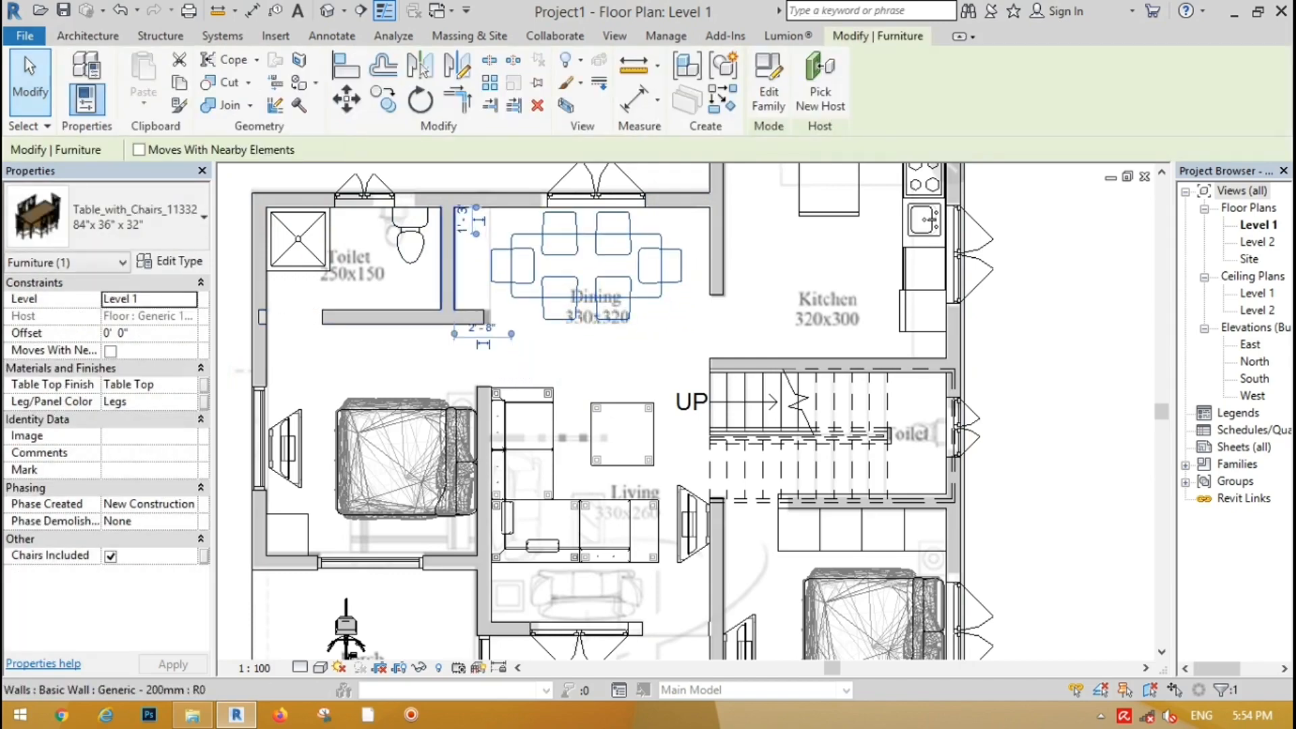
{"action": "key", "text": "Escape"}
Load the M_Sink-Triple-2D family from the Sinks folder of the US Metric library's architectural plumbing fixtures.
{"action": "left_click", "coordinate": [227, 74]}
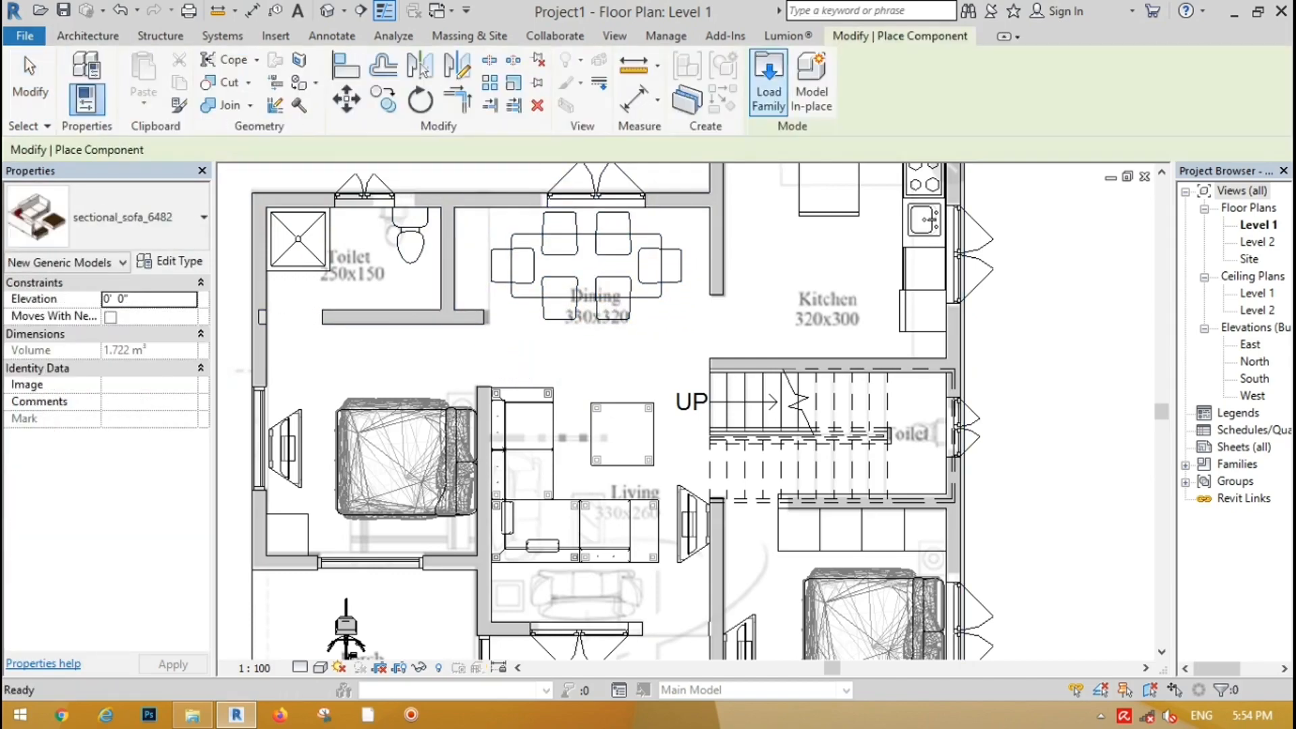
{"action": "left_click", "coordinate": [768, 75]}
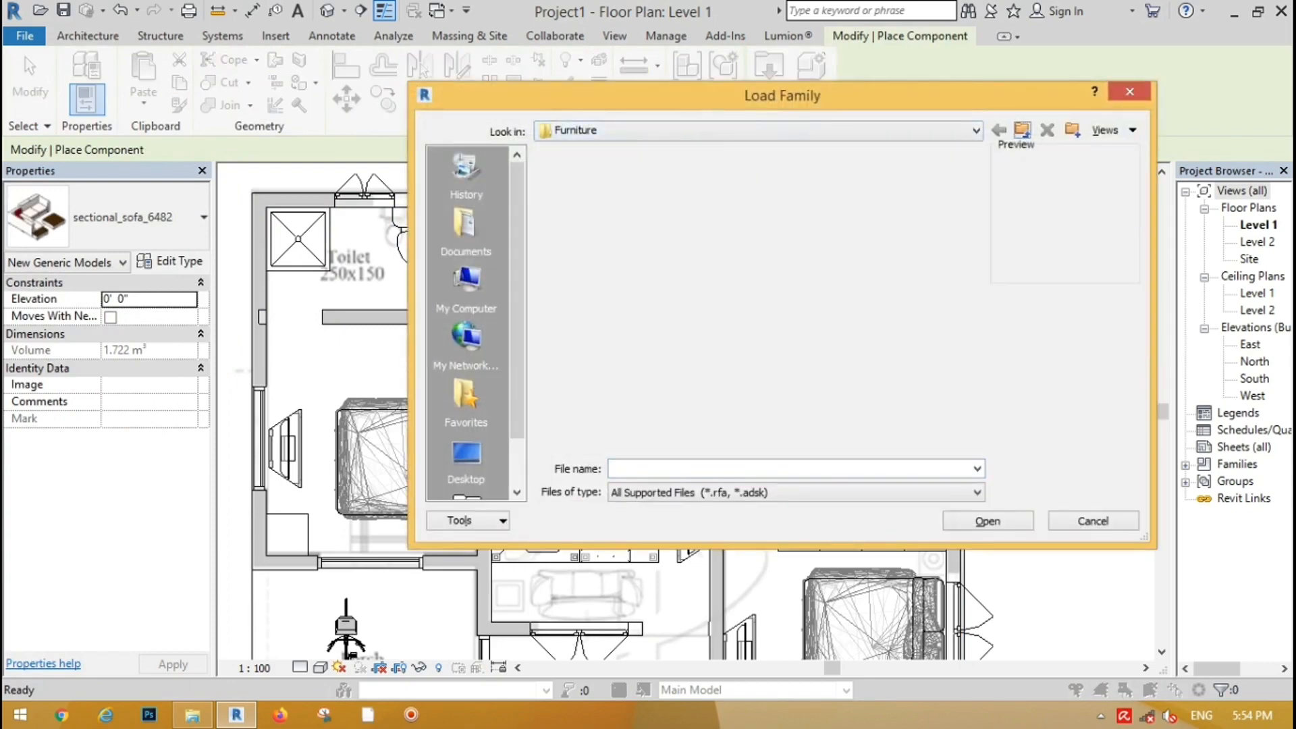
{"action": "left_click", "coordinate": [1022, 130]}
{"action": "scroll", "coordinate": [856, 270], "scroll_direction": "down", "scroll_amount": 4}
{"action": "scroll", "coordinate": [856, 270], "scroll_direction": "up", "scroll_amount": 2}
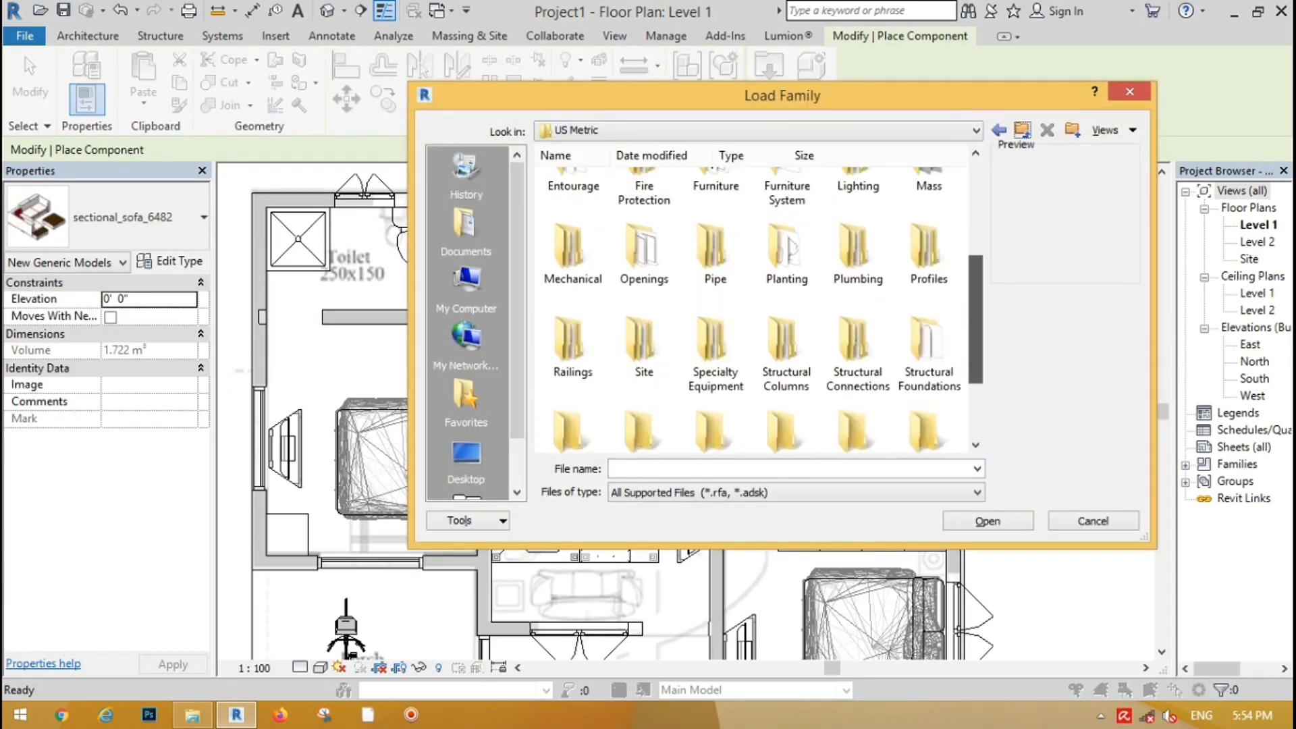
{"action": "double_click", "coordinate": [856, 246]}
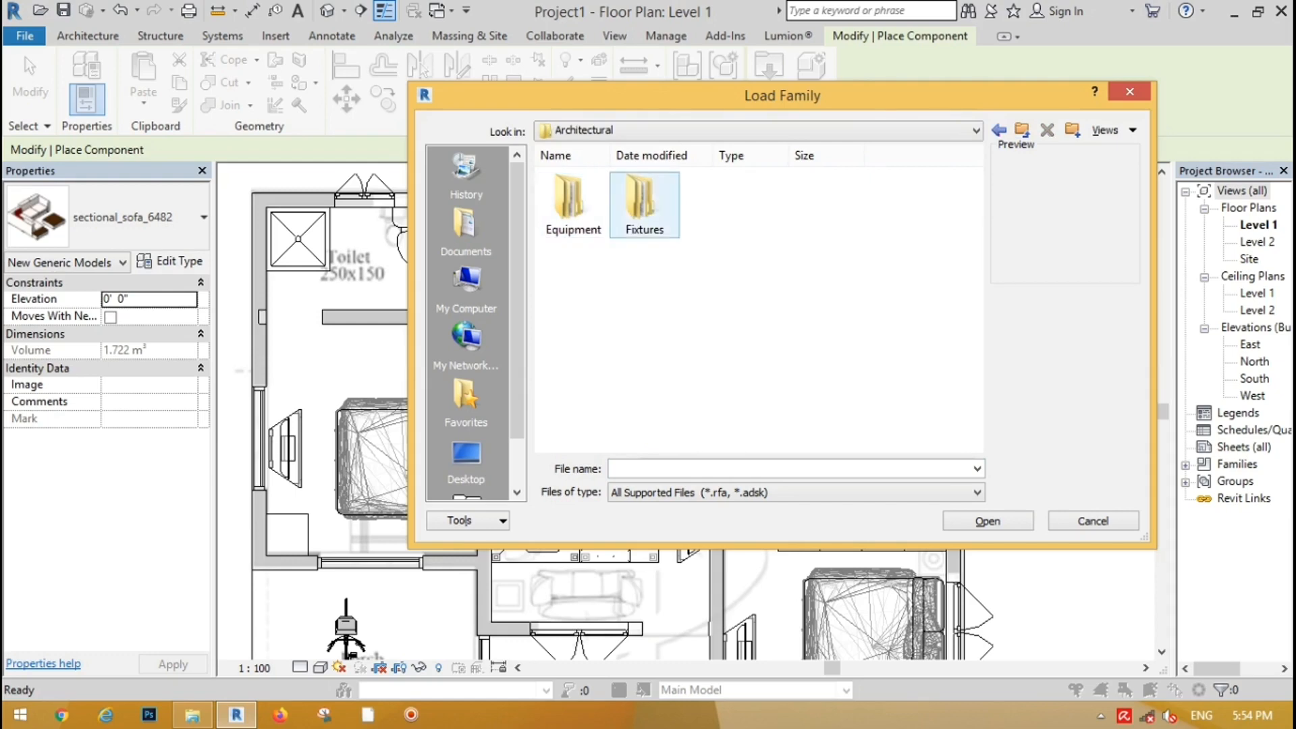
{"action": "double_click", "coordinate": [641, 202]}
{"action": "double_click", "coordinate": [857, 202]}
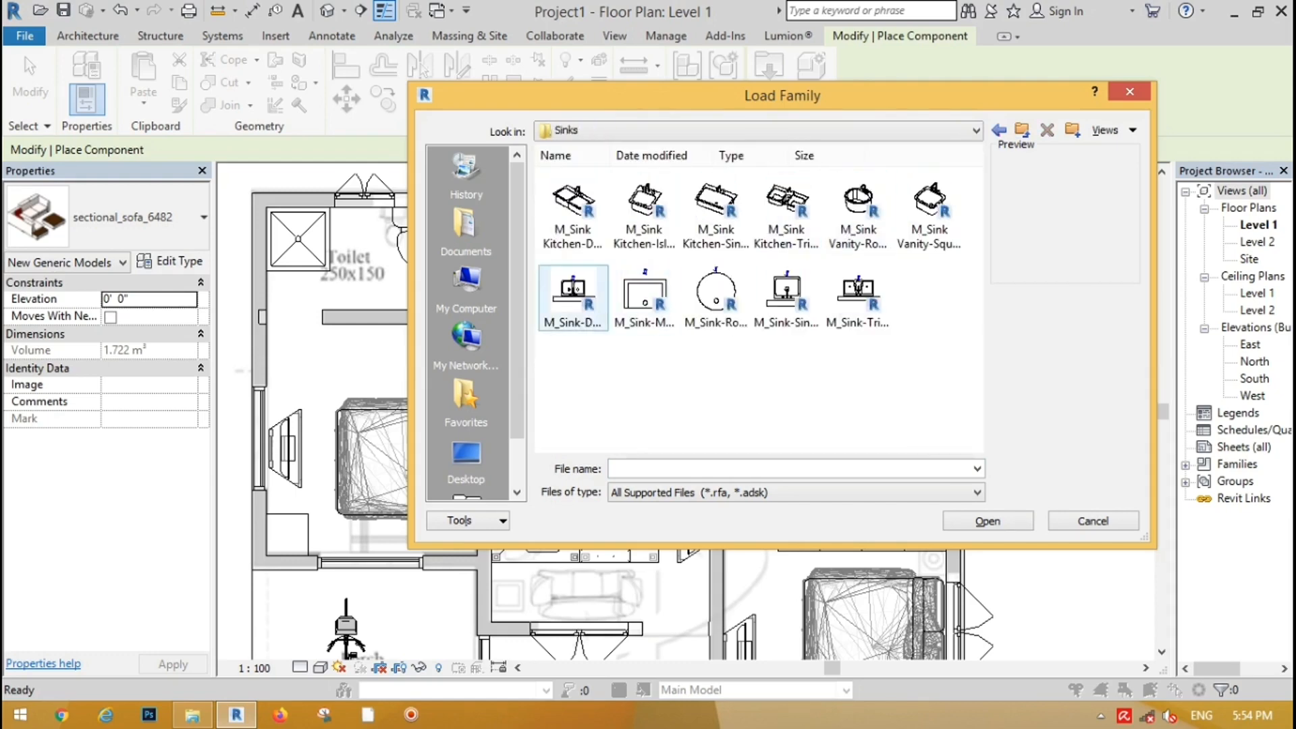
{"action": "left_click", "coordinate": [857, 294]}
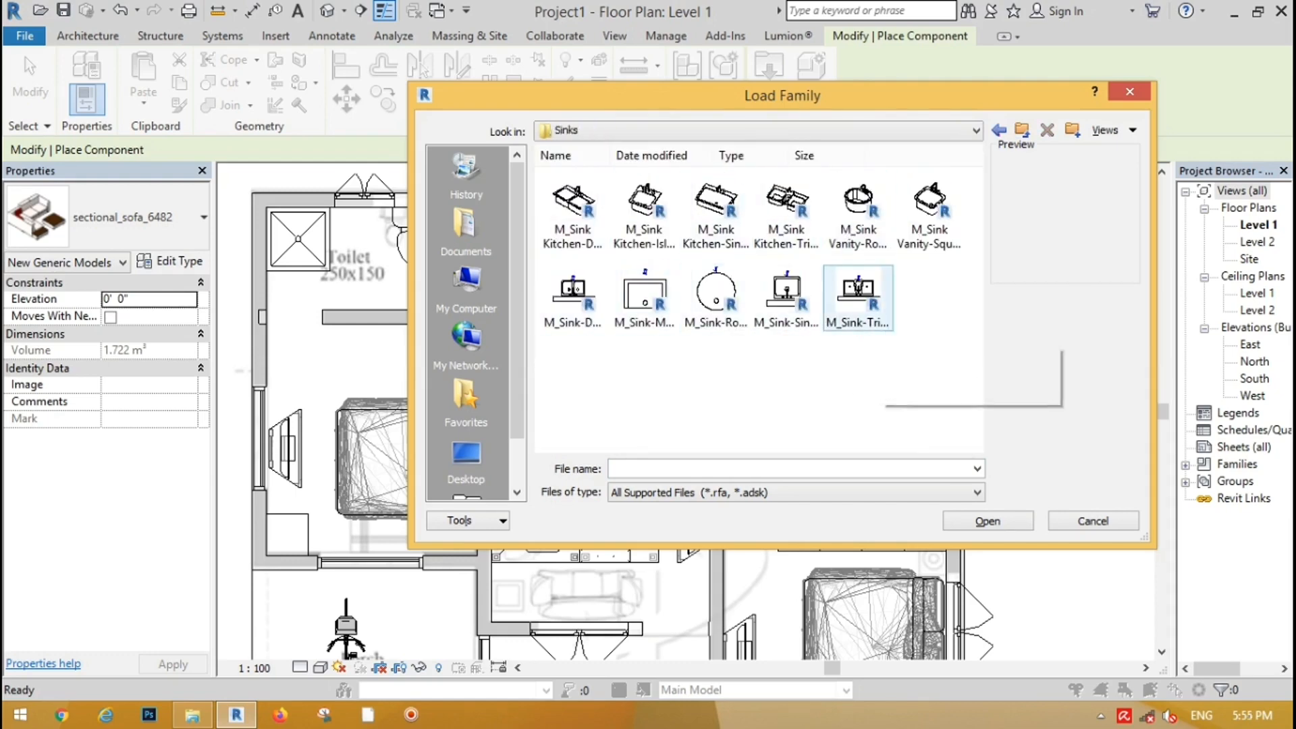
{"action": "left_click", "coordinate": [988, 521]}
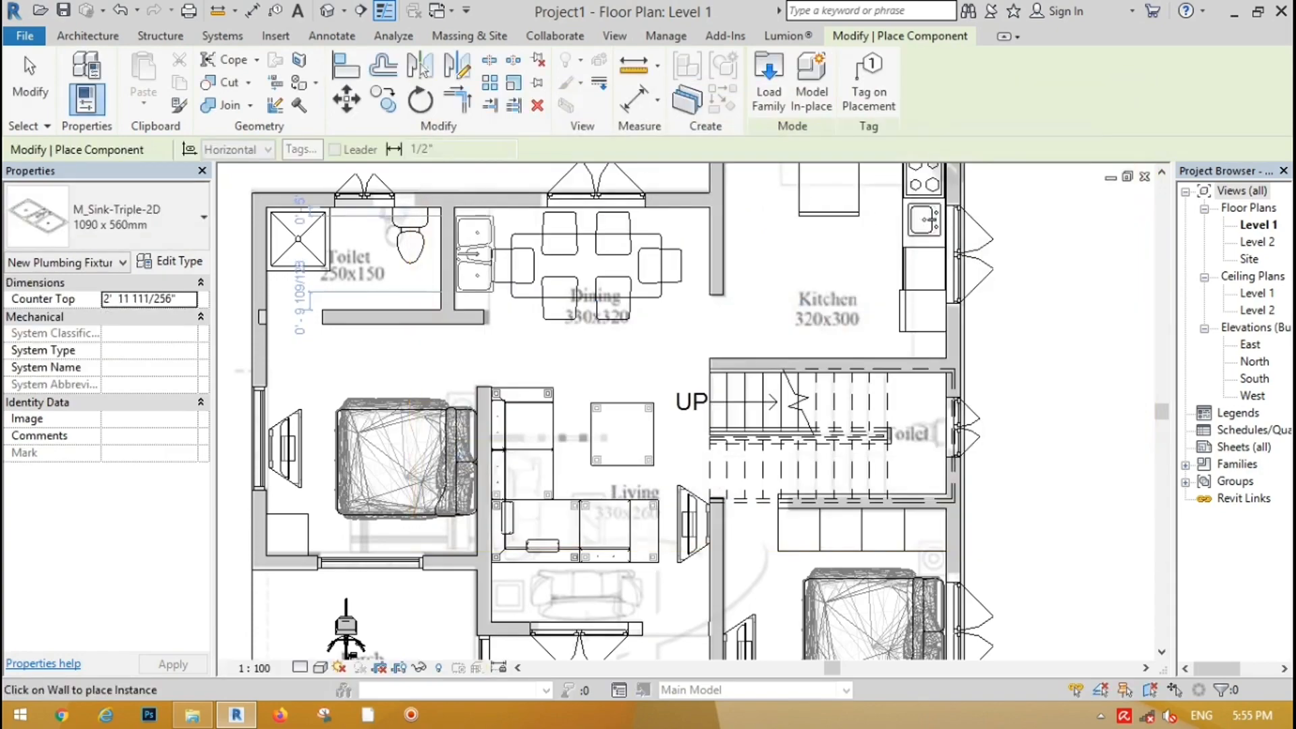
Place the 1090 x 560mm triple sink on the dining side of the wall shared with the toilet.
{"action": "scroll", "coordinate": [462, 263], "scroll_direction": "up", "scroll_amount": 4}
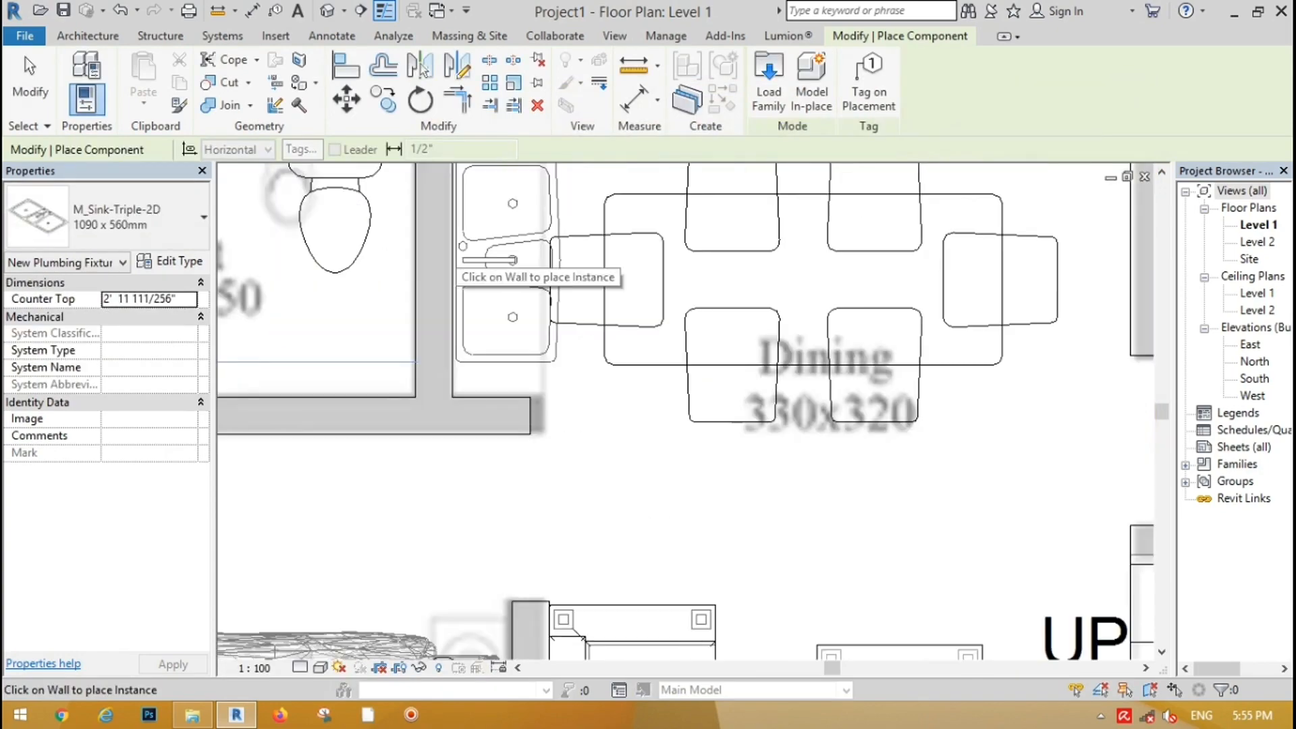
{"action": "left_click", "coordinate": [461, 261]}
{"action": "key", "text": "Escape"}
Shift the dining table set toward the kitchen so its end chair clears the triple sink.
{"action": "scroll", "coordinate": [304, 253], "scroll_direction": "down", "scroll_amount": 2}
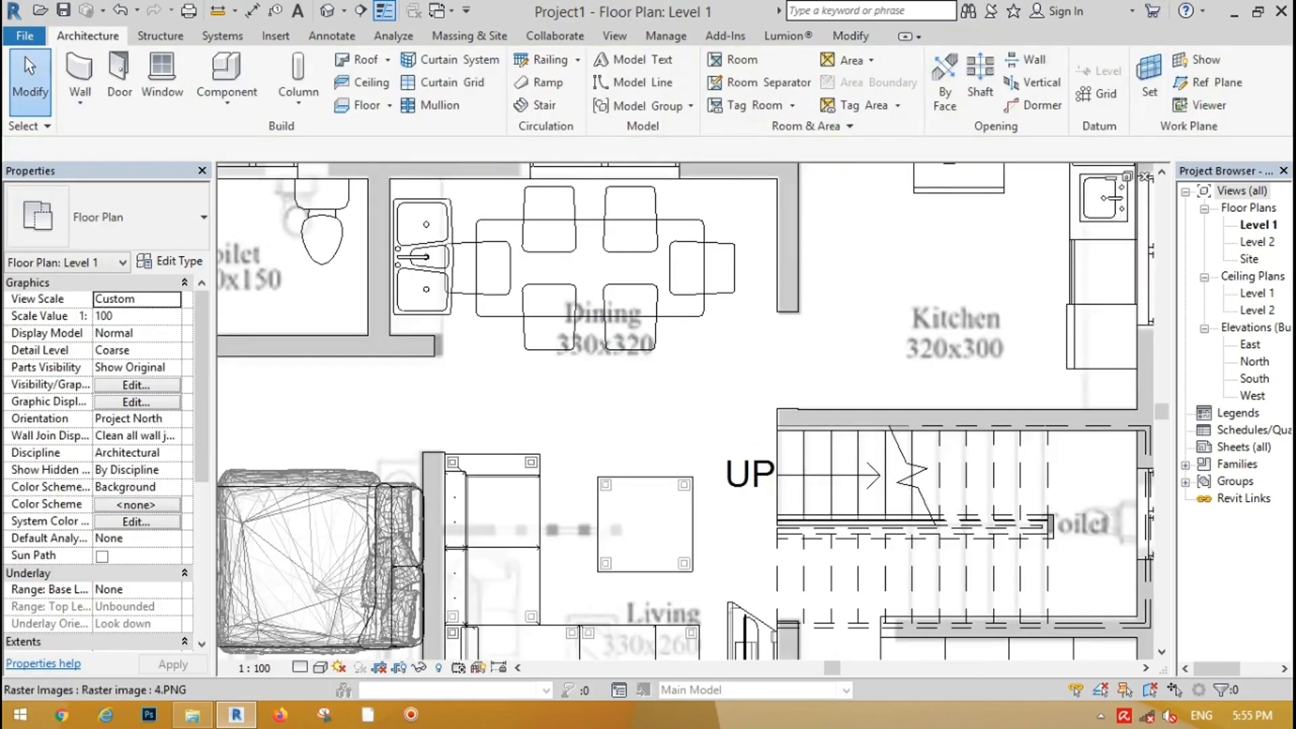
{"action": "left_click_drag", "start_coordinate": [575, 316], "coordinate": [588, 316]}
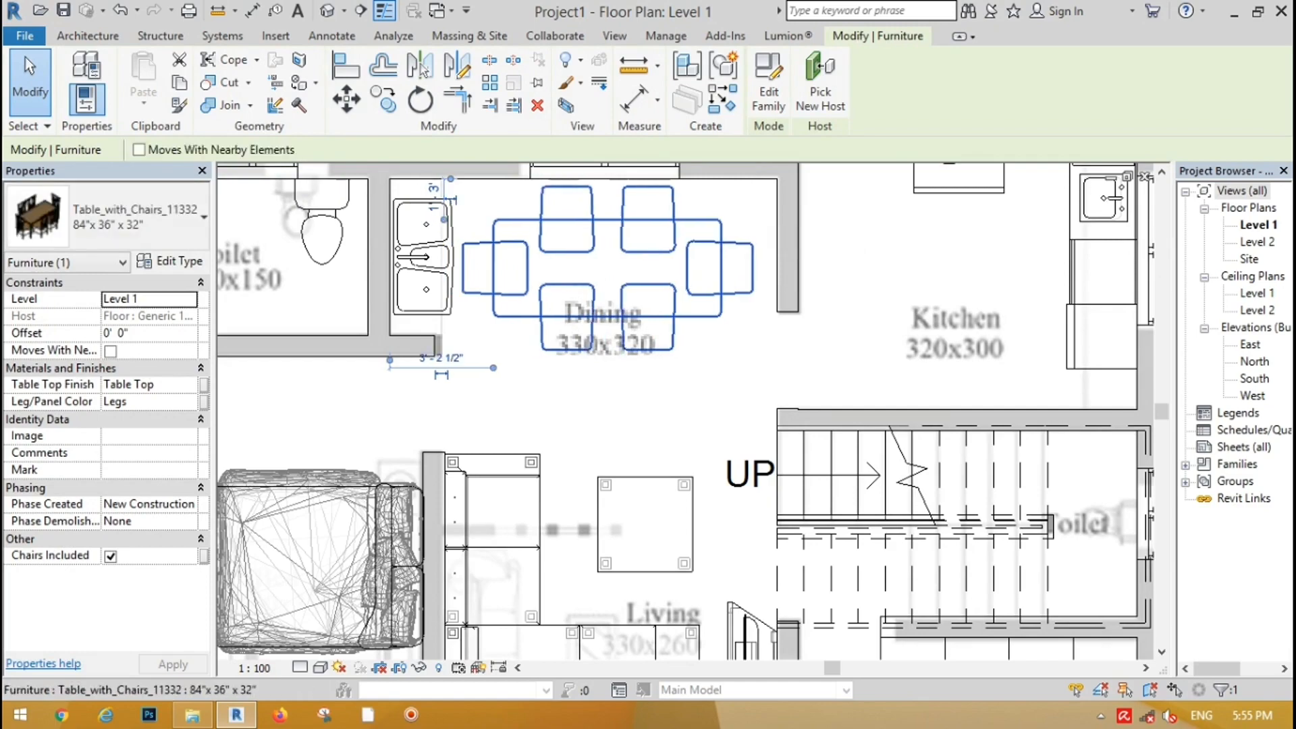
{"action": "left_click", "coordinate": [545, 235]}
Place four 3D_Plant_8134 components around the bicycle, one near each corner of the porch.
{"action": "scroll", "coordinate": [545, 235], "scroll_direction": "down", "scroll_amount": 4}
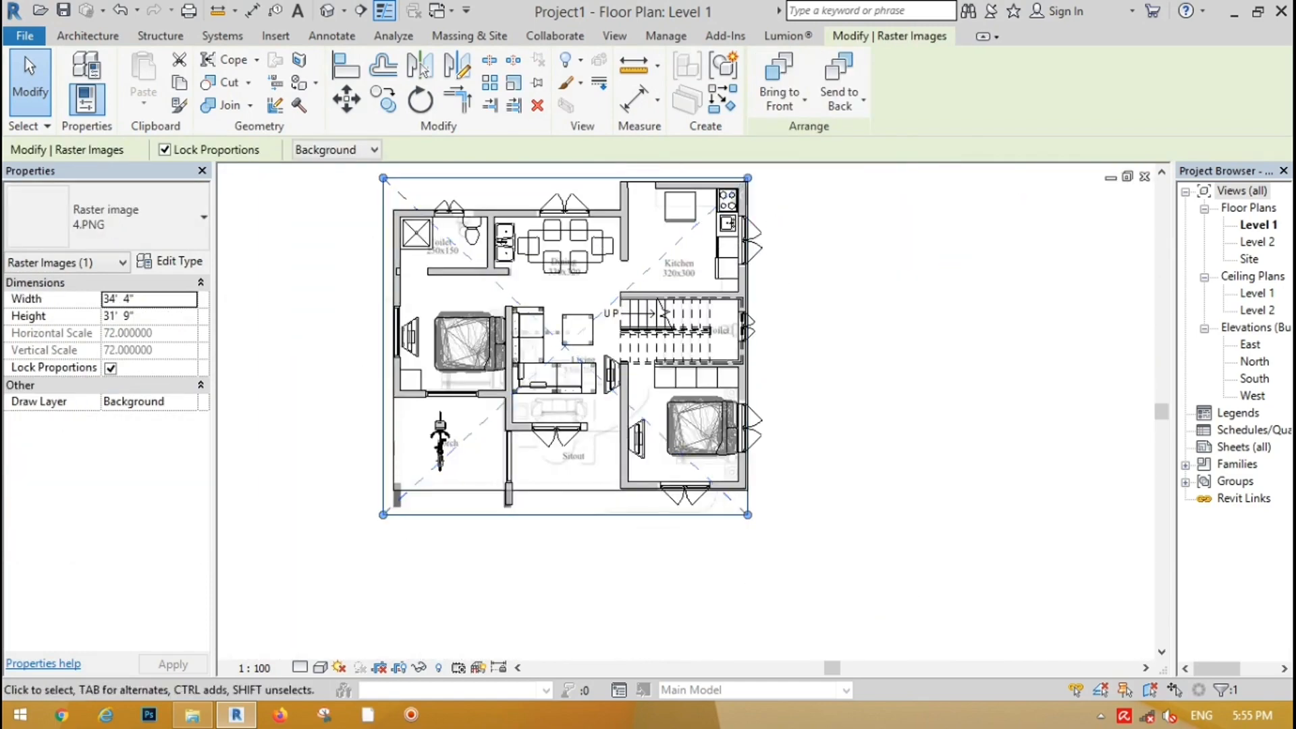
{"action": "left_click", "coordinate": [88, 35]}
{"action": "left_click", "coordinate": [226, 74]}
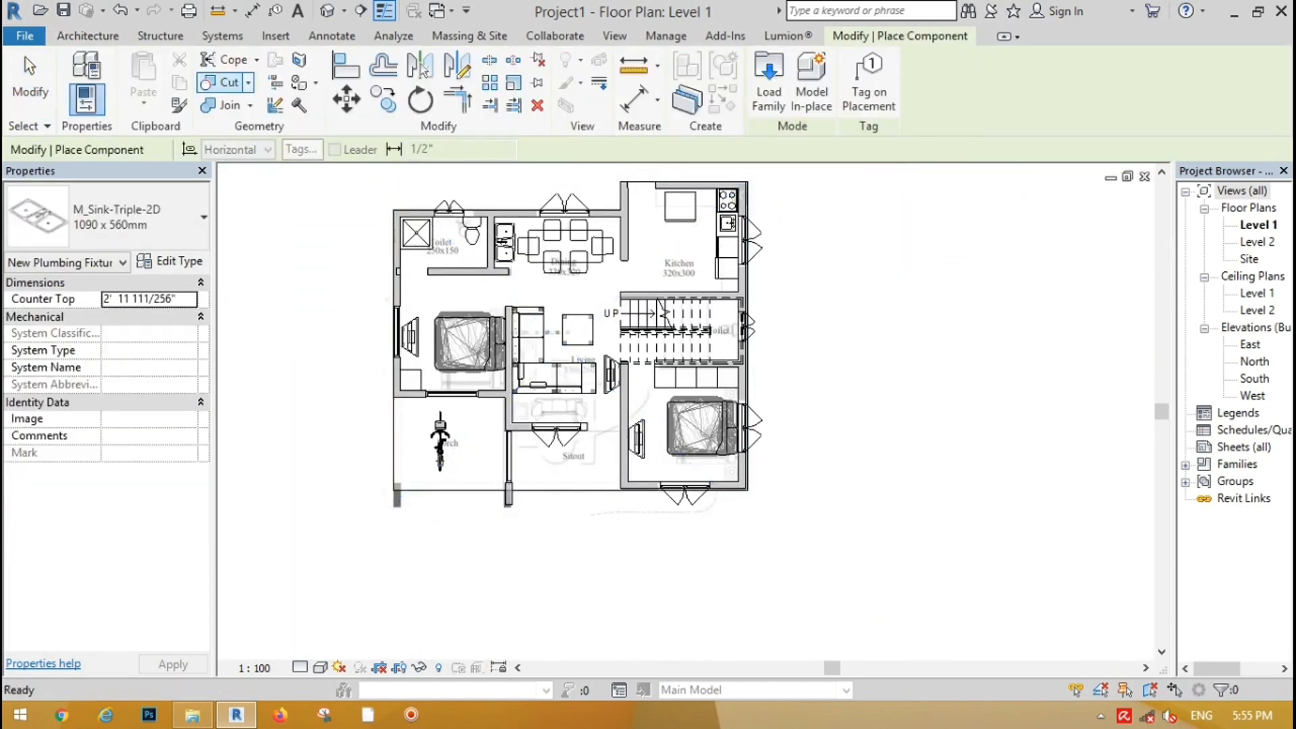
{"action": "left_click", "coordinate": [108, 216]}
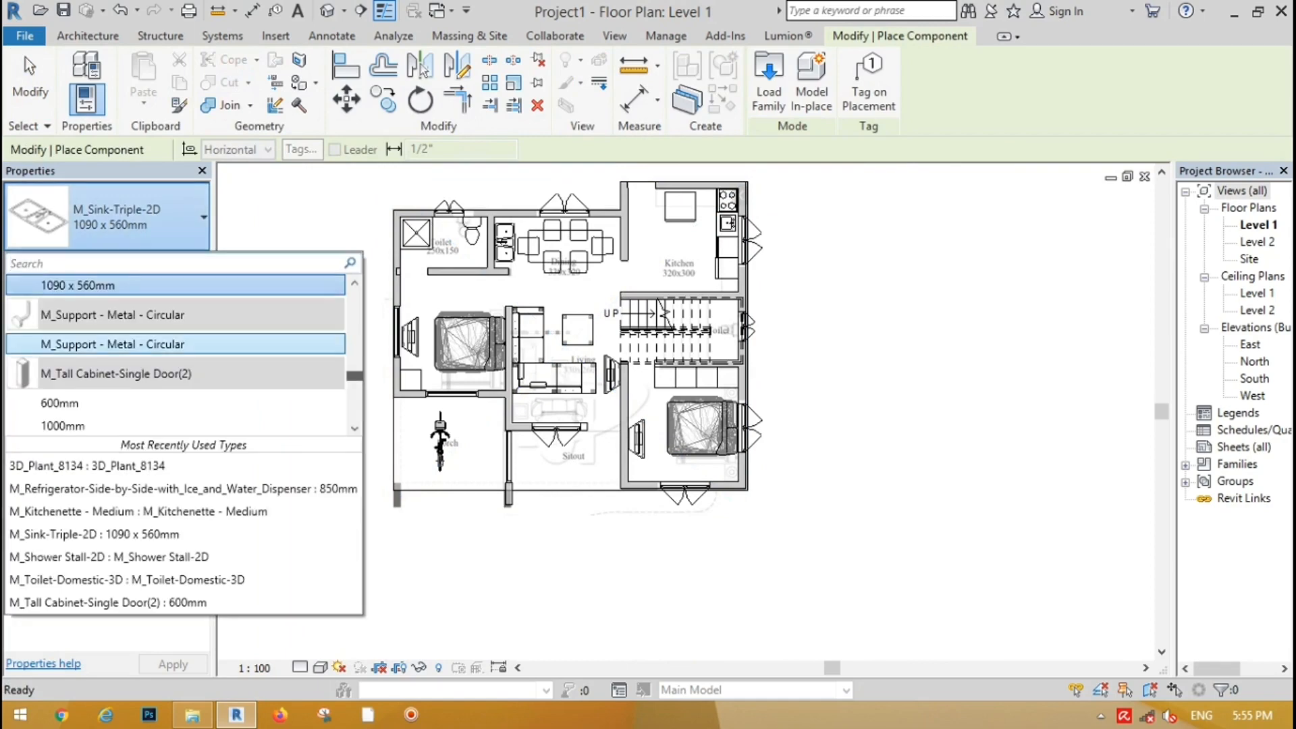
{"action": "scroll", "coordinate": [176, 351], "scroll_direction": "up", "scroll_amount": 10}
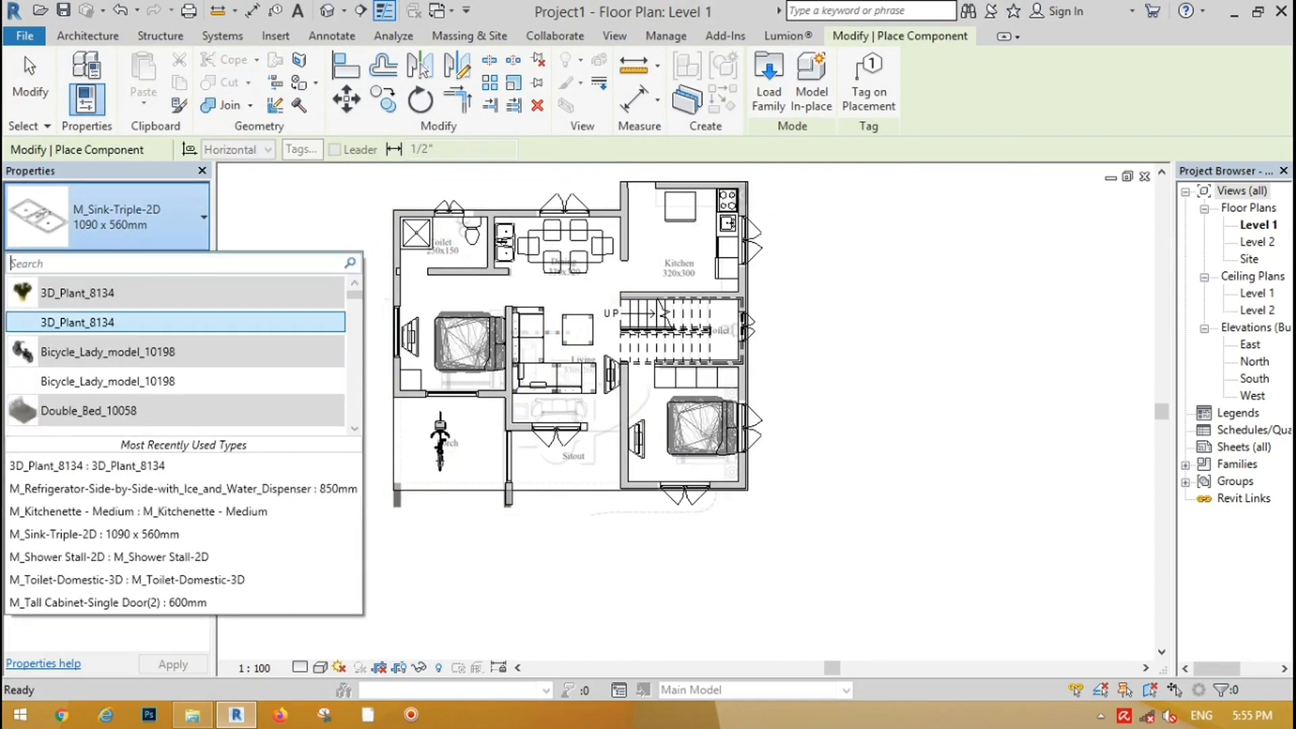
{"action": "left_click", "coordinate": [175, 322]}
{"action": "scroll", "coordinate": [443, 480], "scroll_direction": "up", "scroll_amount": 1}
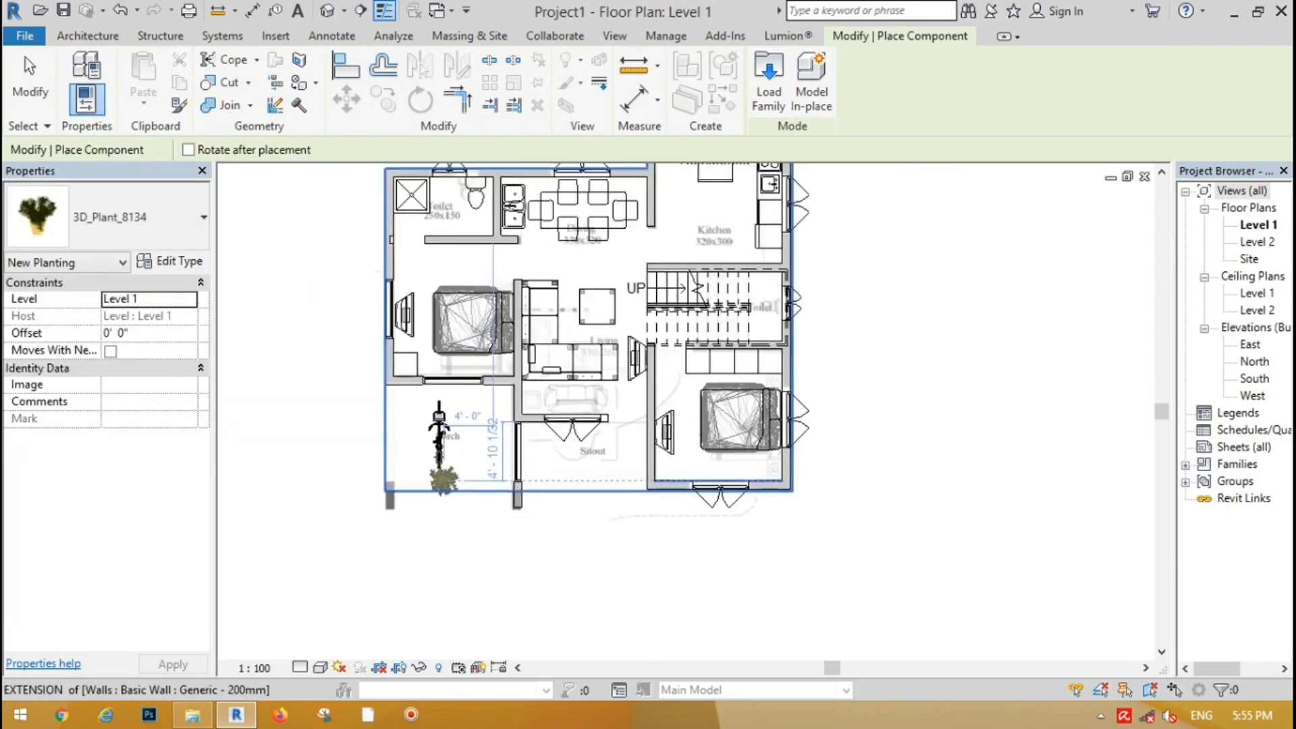
{"action": "scroll", "coordinate": [443, 480], "scroll_direction": "up", "scroll_amount": 2}
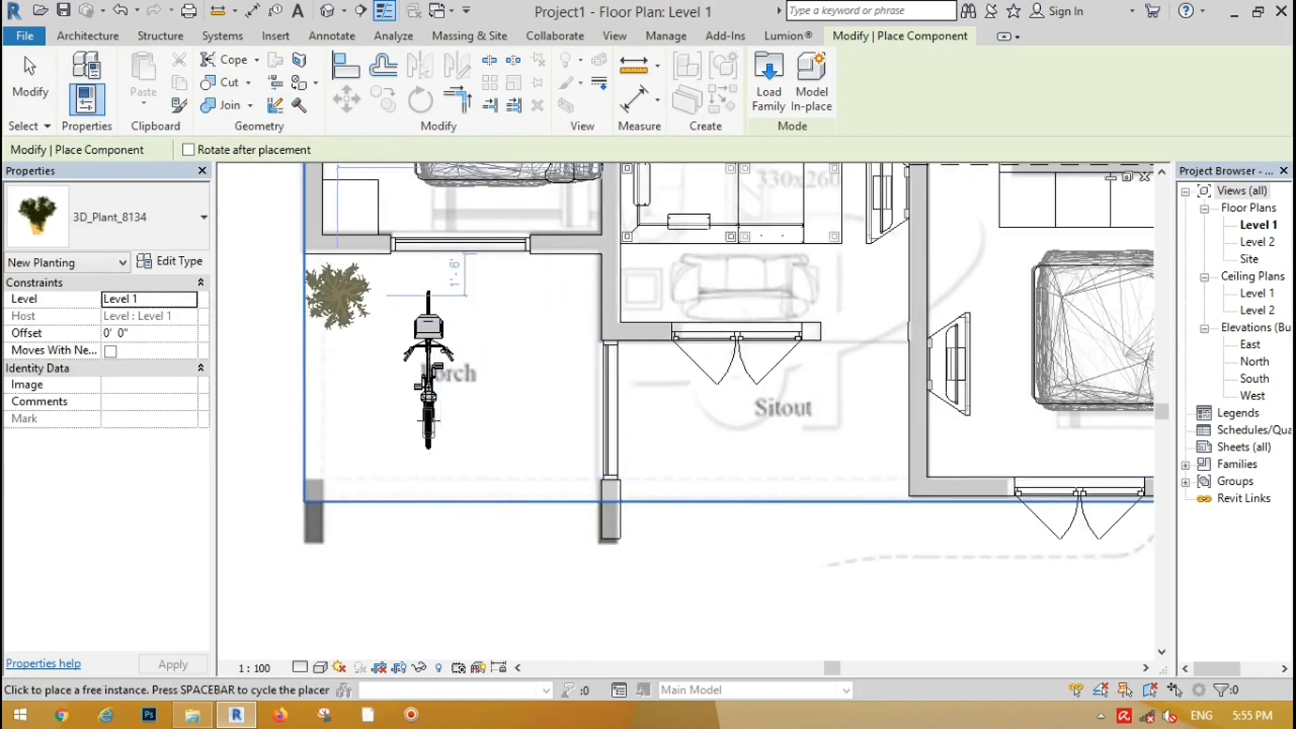
{"action": "left_click", "coordinate": [338, 297]}
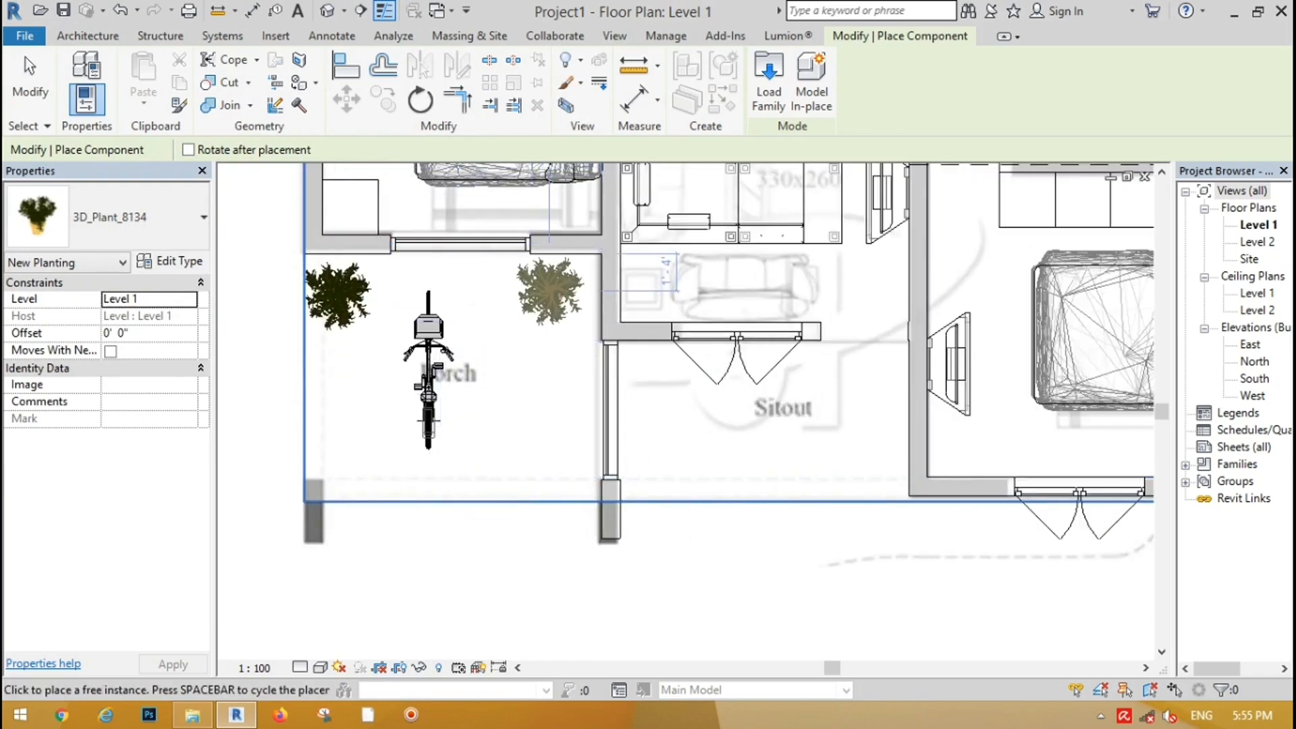
{"action": "left_click", "coordinate": [550, 290]}
{"action": "left_click", "coordinate": [549, 455]}
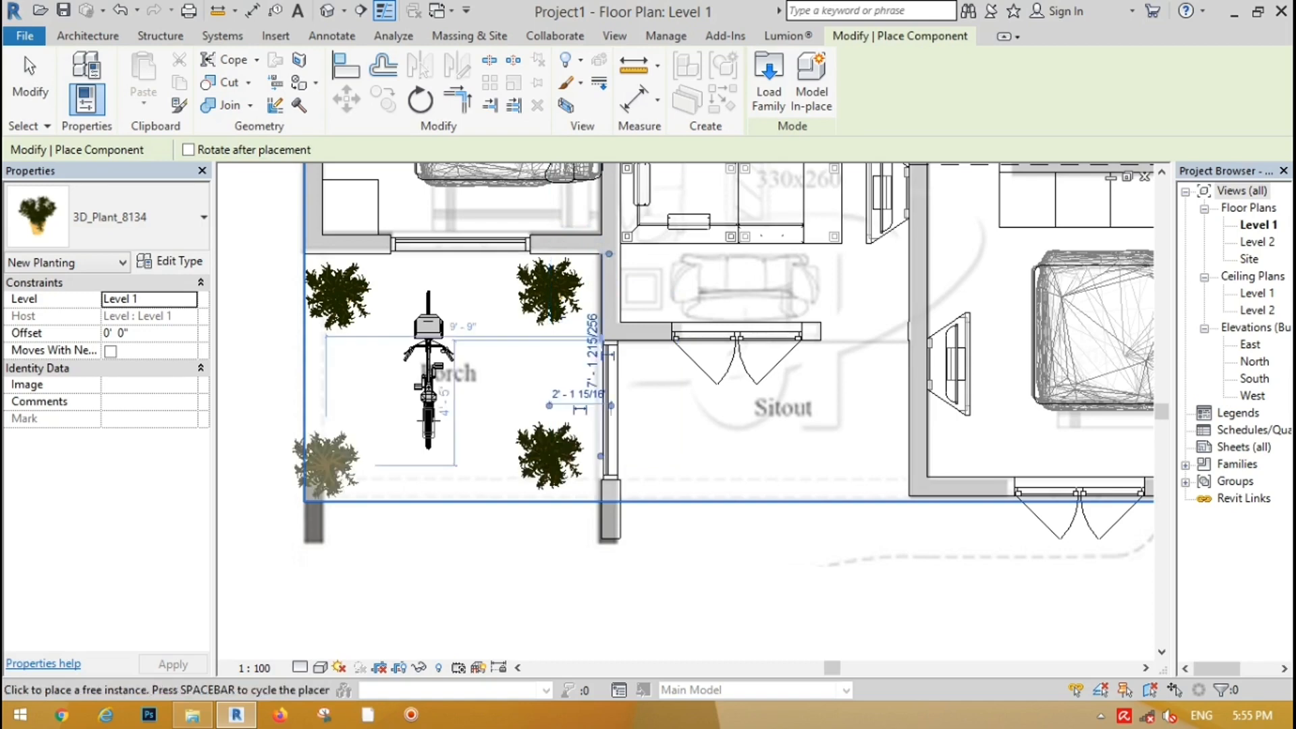
{"action": "left_click", "coordinate": [326, 465]}
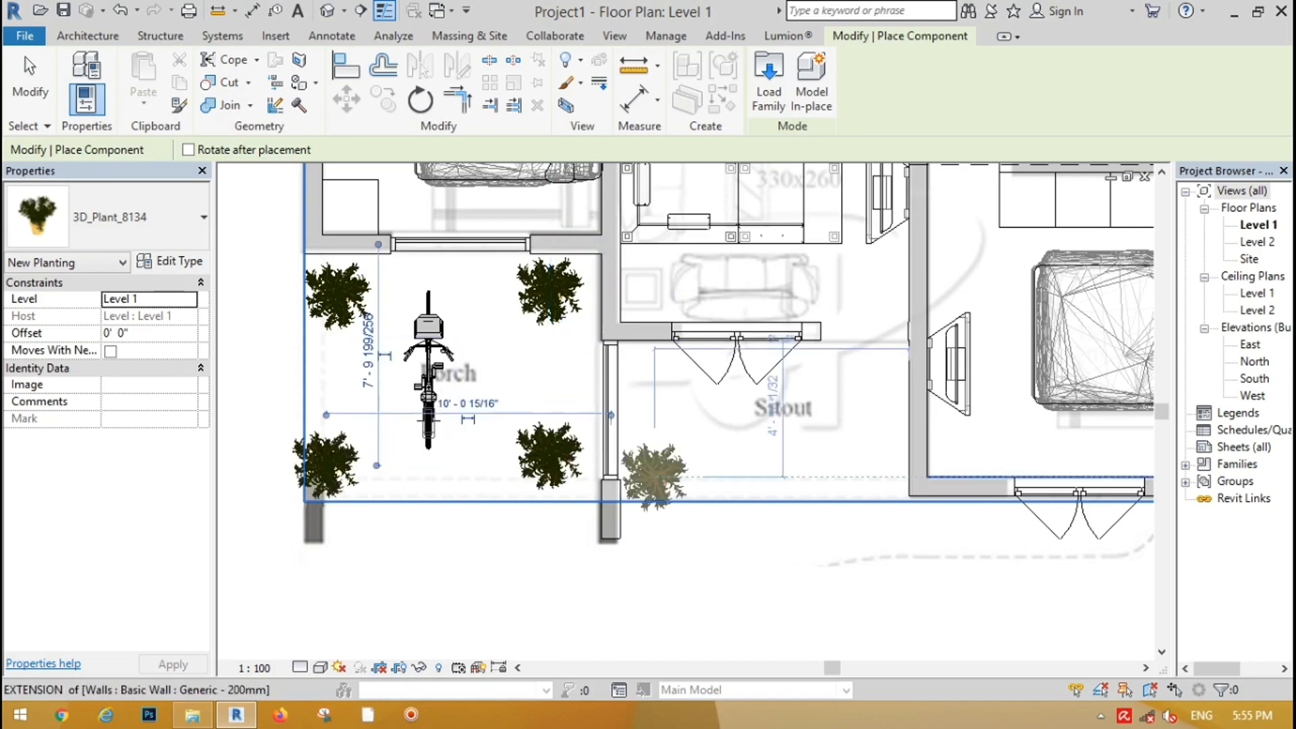
Place two more 3D_Plant_8134 components along the sitout's front edge, one near each end.
{"action": "left_click", "coordinate": [654, 469]}
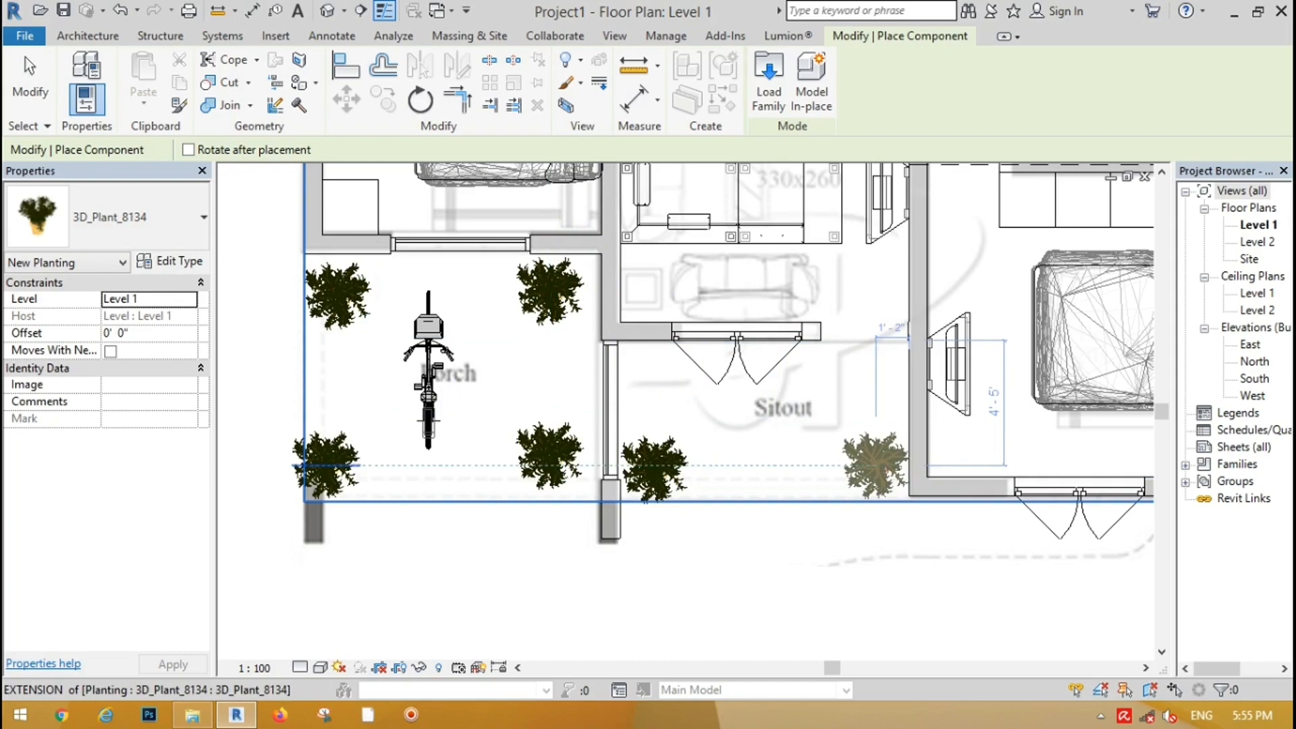
{"action": "left_click", "coordinate": [875, 465]}
{"action": "key", "text": "Escape"}
{"action": "key", "text": "Escape"}
Shorten the generic wall between the porch and the sitout so its front end meets the floor edge.
{"action": "left_click", "coordinate": [622, 275]}
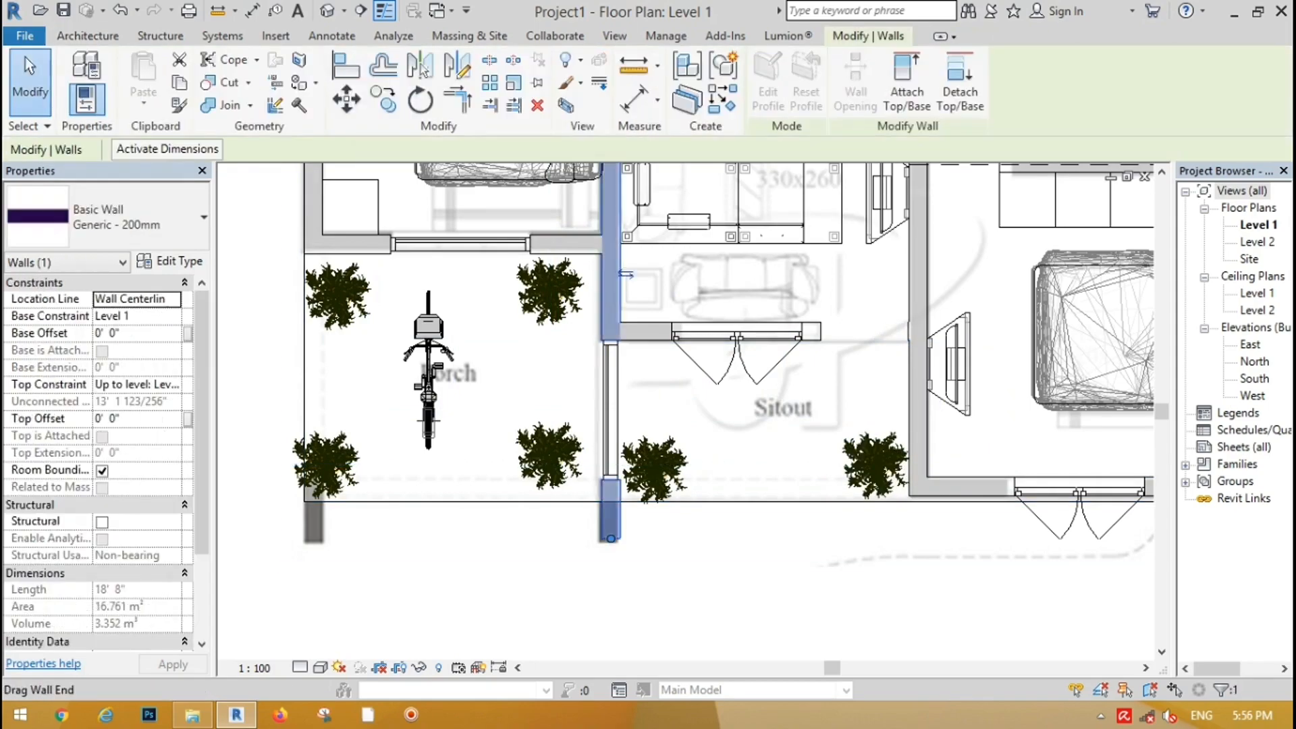
{"action": "scroll", "coordinate": [610, 538], "scroll_direction": "up", "scroll_amount": 4}
{"action": "left_click_drag", "start_coordinate": [601, 538], "coordinate": [601, 440]}
{"action": "scroll", "coordinate": [490, 459], "scroll_direction": "down", "scroll_amount": 2}
{"action": "key", "text": "Escape"}
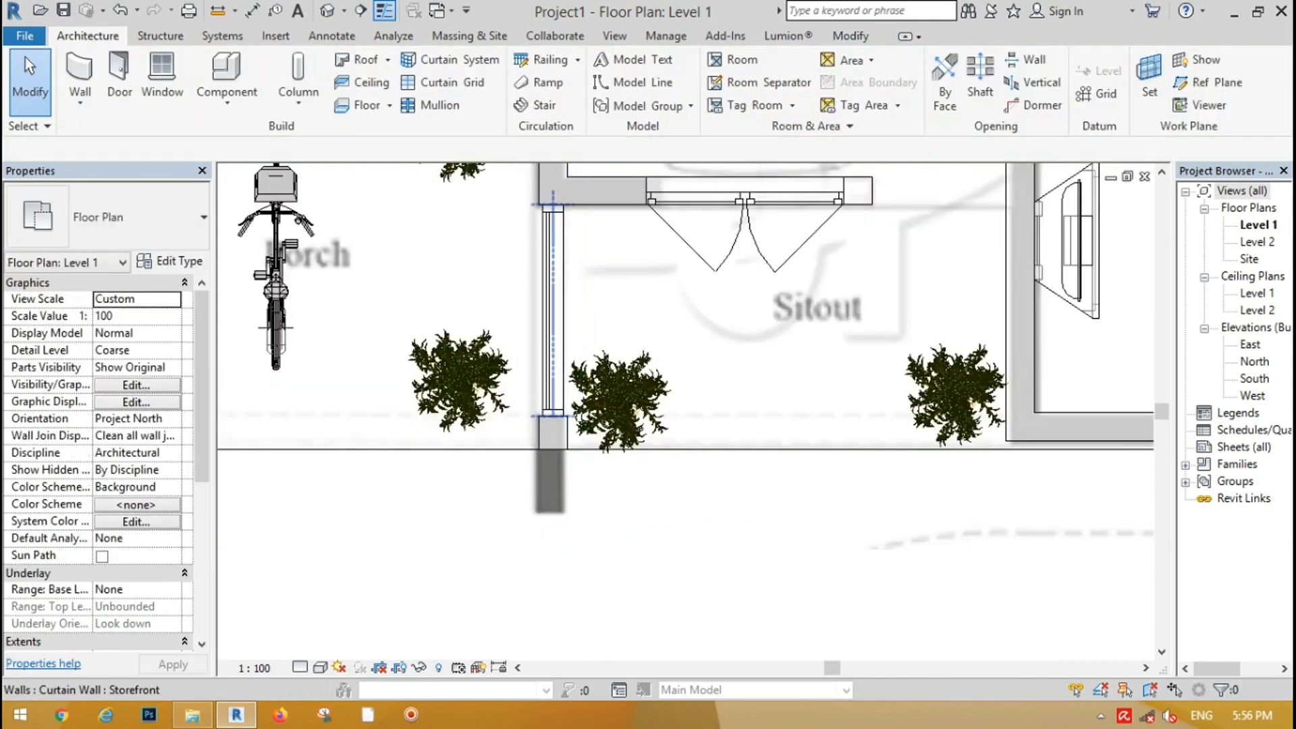
Shorten the Storefront curtain wall between the porch and the sitout, ending it about 1' 4" from the floor edge.
{"action": "left_click", "coordinate": [553, 414]}
{"action": "scroll", "coordinate": [553, 416], "scroll_direction": "up", "scroll_amount": 3}
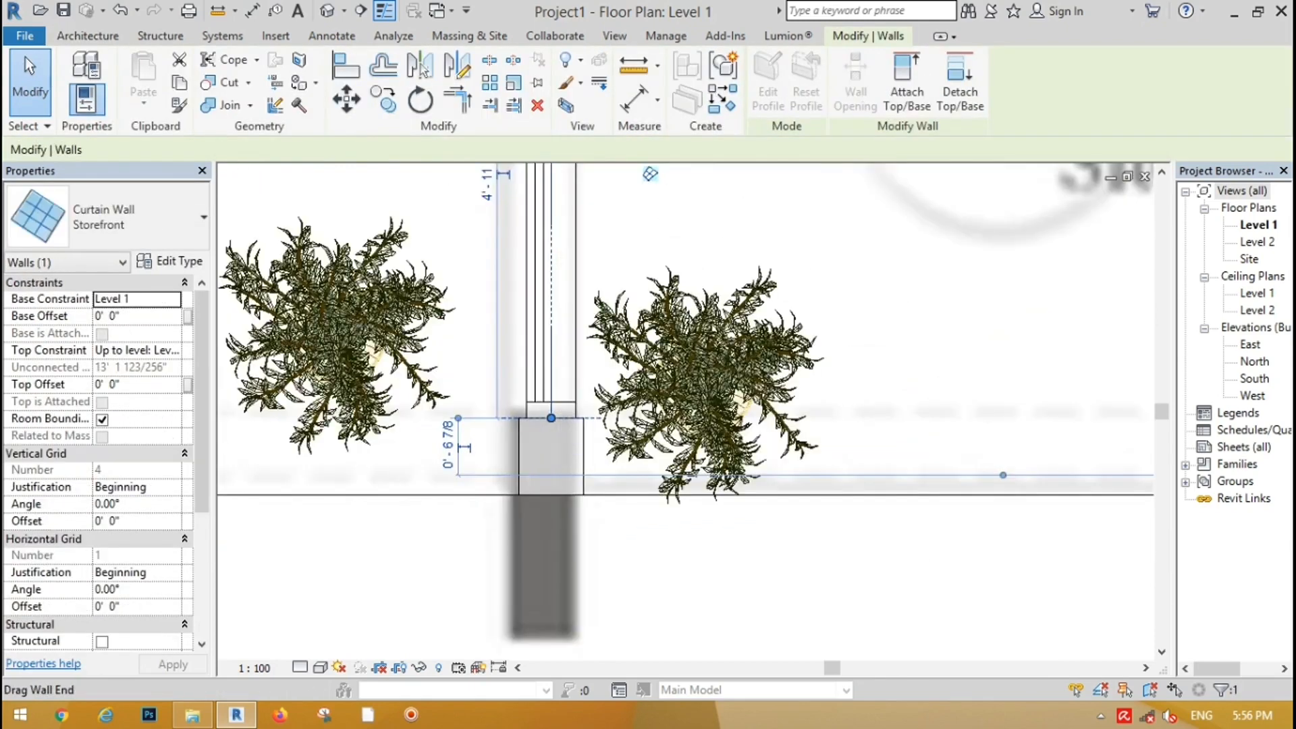
{"action": "left_click_drag", "start_coordinate": [551, 418], "coordinate": [551, 360]}
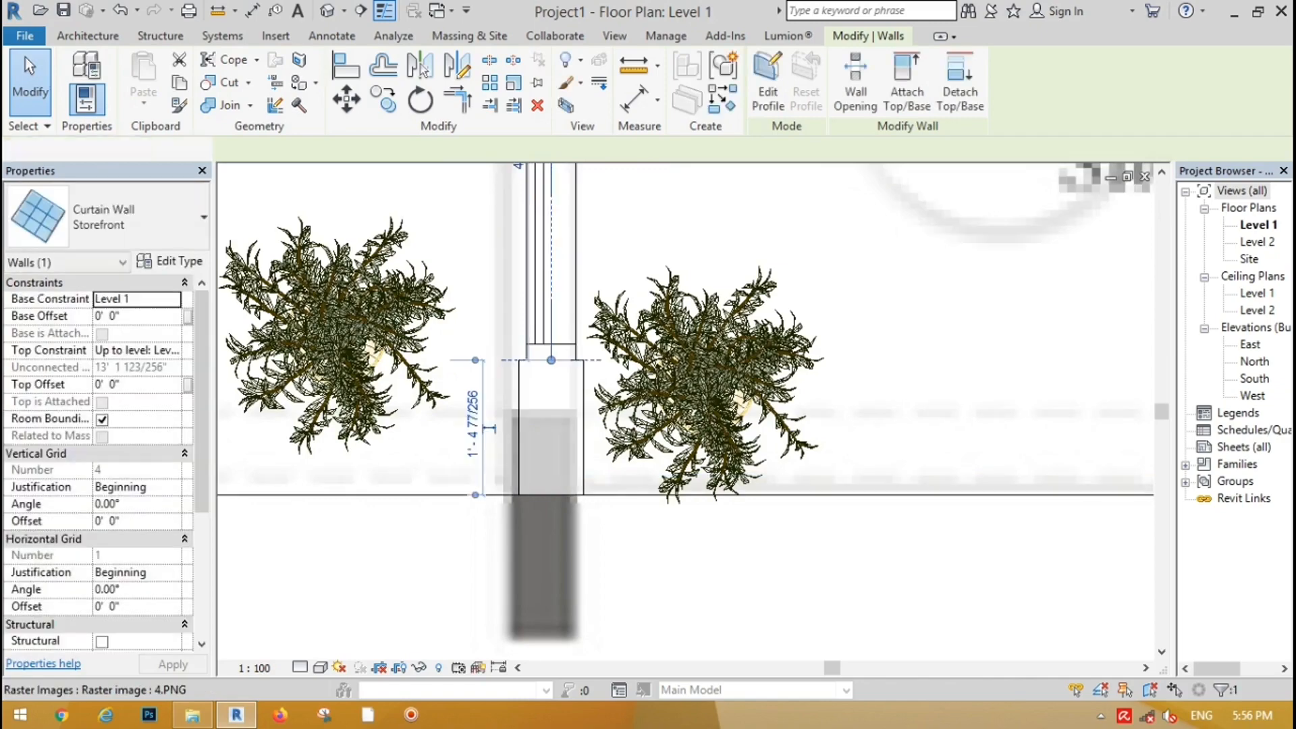
{"action": "left_click", "coordinate": [622, 263]}
Remove the traced 4.PNG floor plan image from the Level 1 plan.
{"action": "scroll", "coordinate": [535, 476], "scroll_direction": "down", "scroll_amount": 4}
{"action": "left_click", "coordinate": [432, 557]}
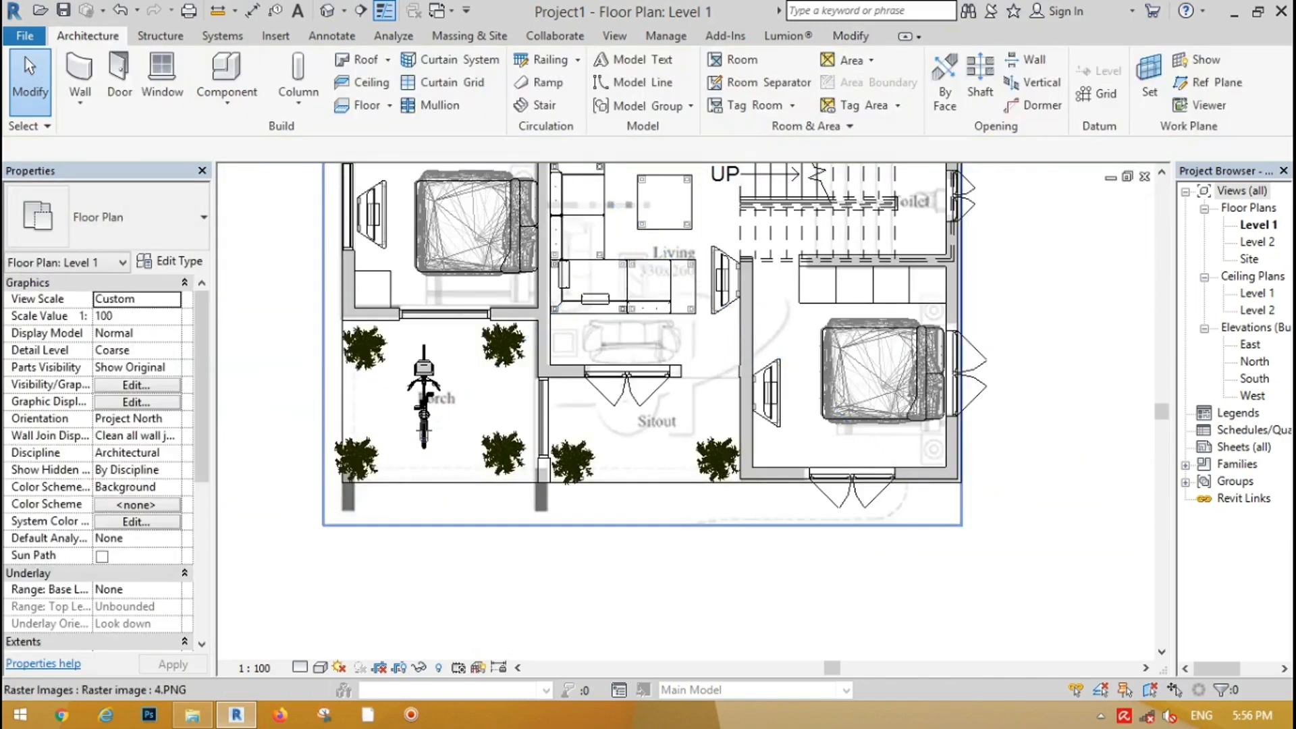
{"action": "scroll", "coordinate": [356, 501], "scroll_direction": "down", "scroll_amount": 2}
{"action": "left_click", "coordinate": [358, 510]}
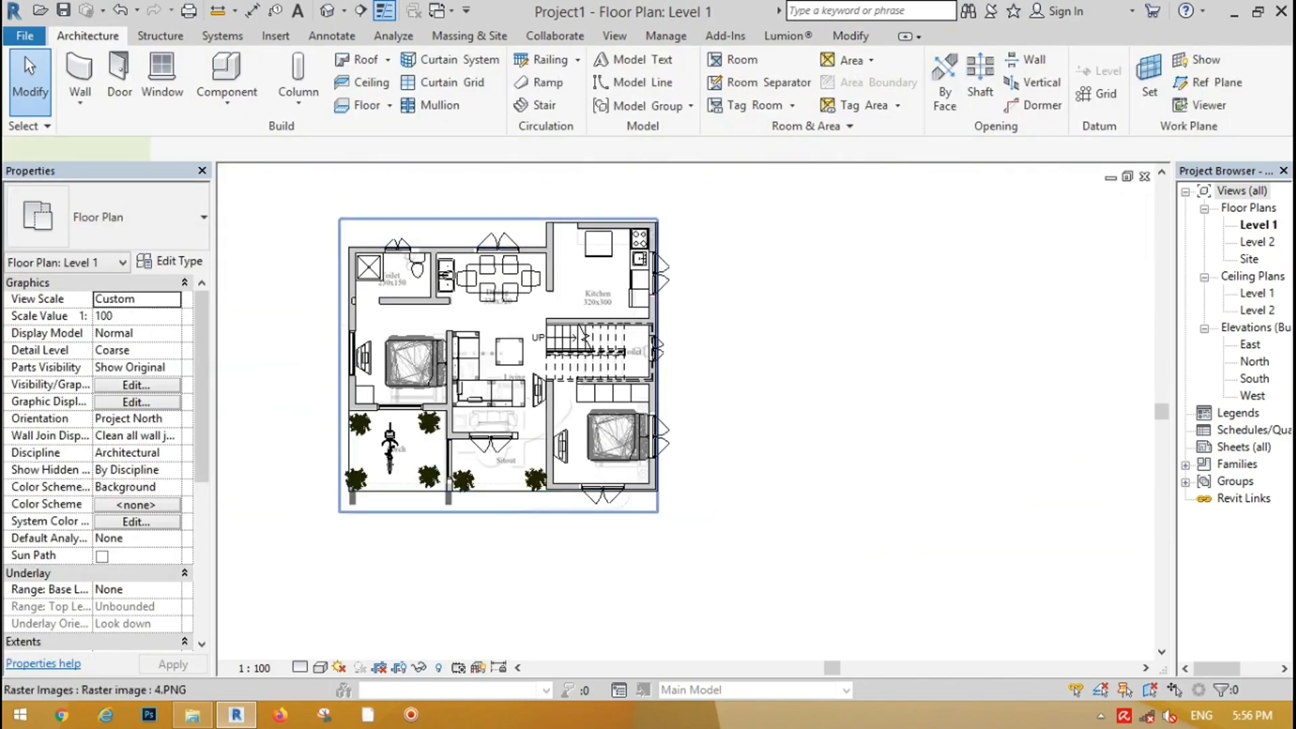
{"action": "key", "text": "Escape"}
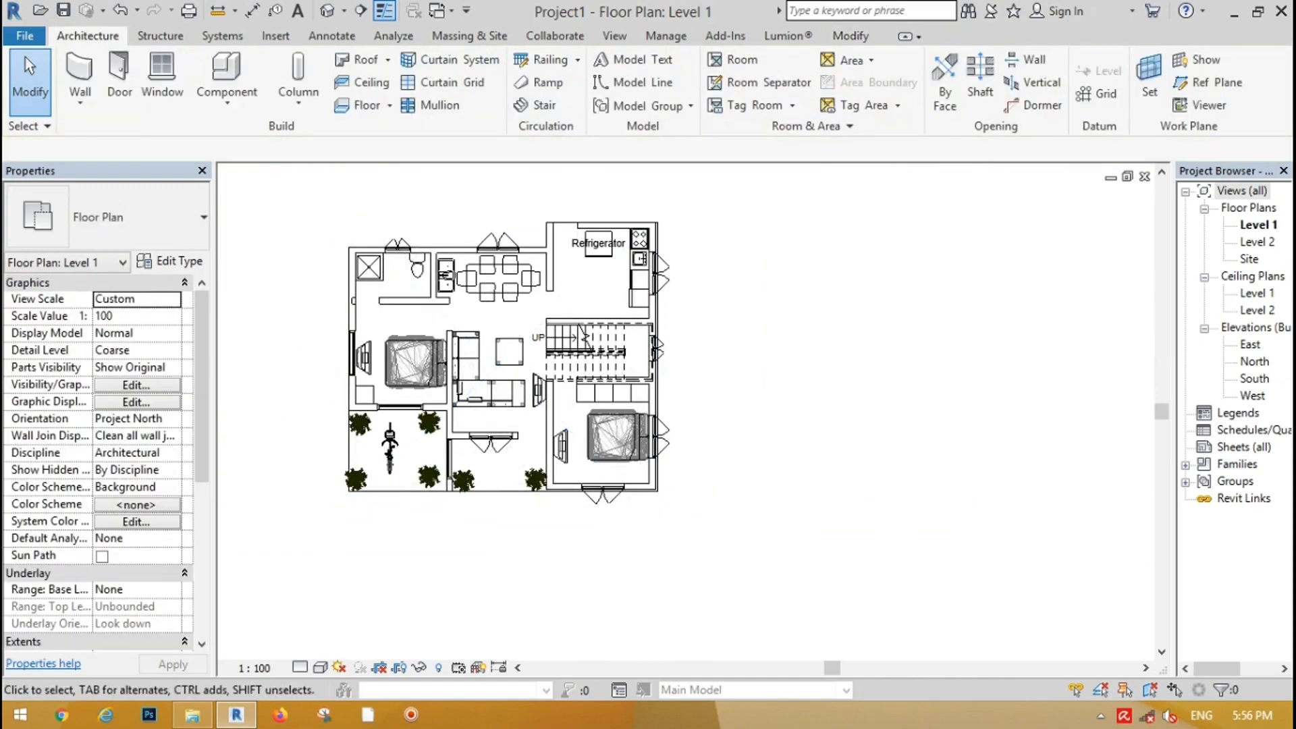
Try to pull the outer end of the toilet and bedroom partition to the exterior wall's inner face, unjoining the walls.
{"action": "scroll", "coordinate": [350, 341], "scroll_direction": "up", "scroll_amount": 4}
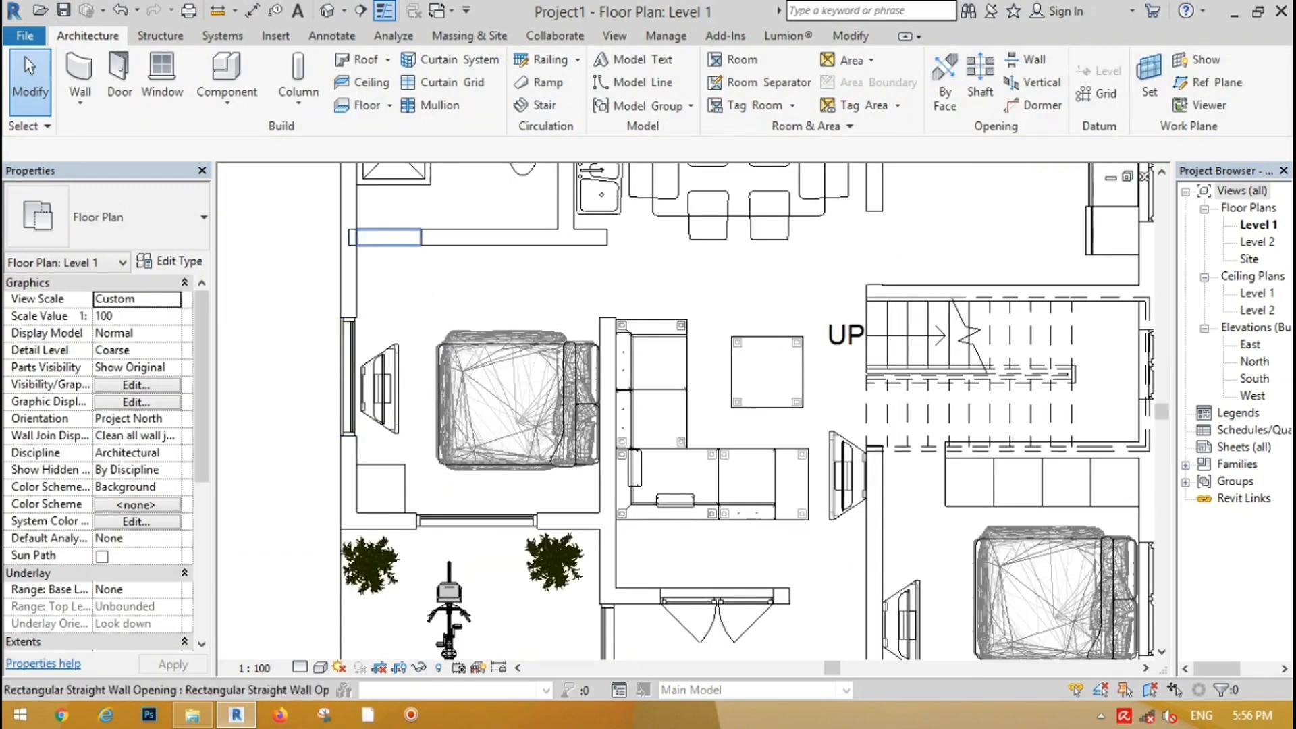
{"action": "left_click", "coordinate": [438, 237]}
{"action": "scroll", "coordinate": [385, 216], "scroll_direction": "up", "scroll_amount": 3}
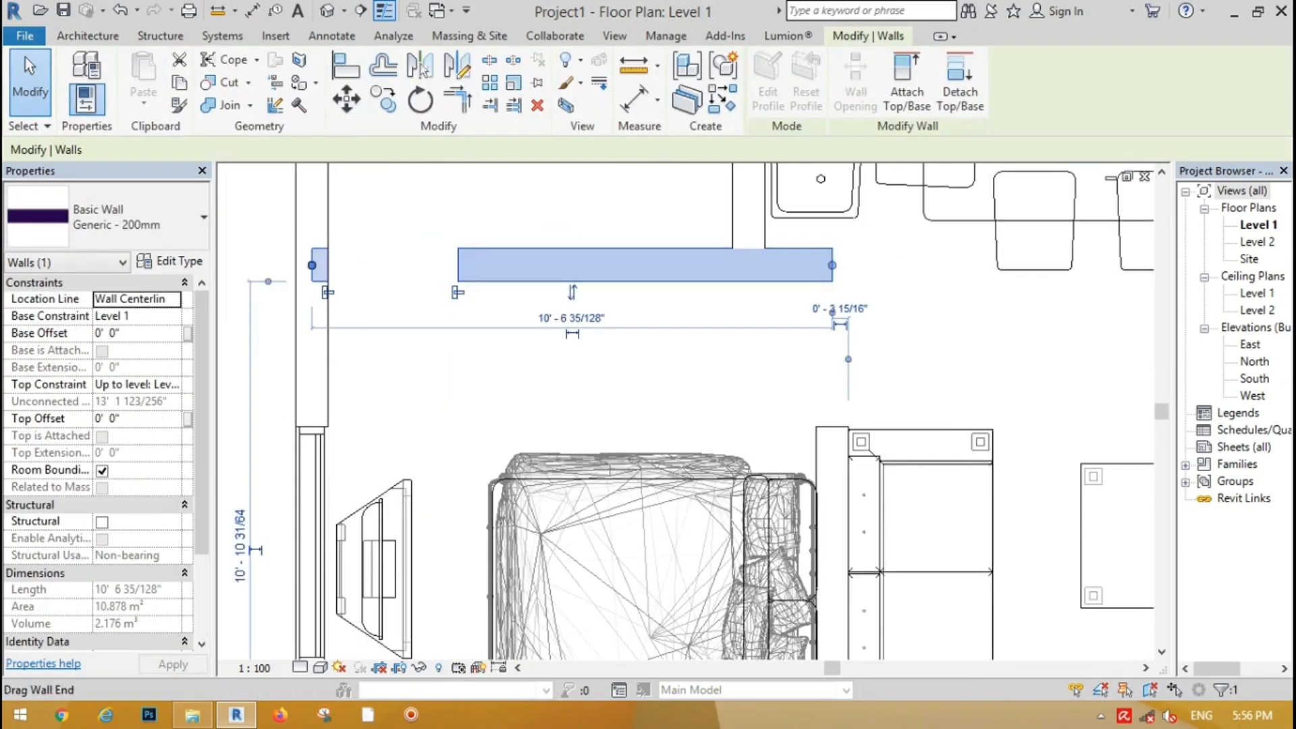
{"action": "left_click_drag", "start_coordinate": [312, 266], "coordinate": [328, 266]}
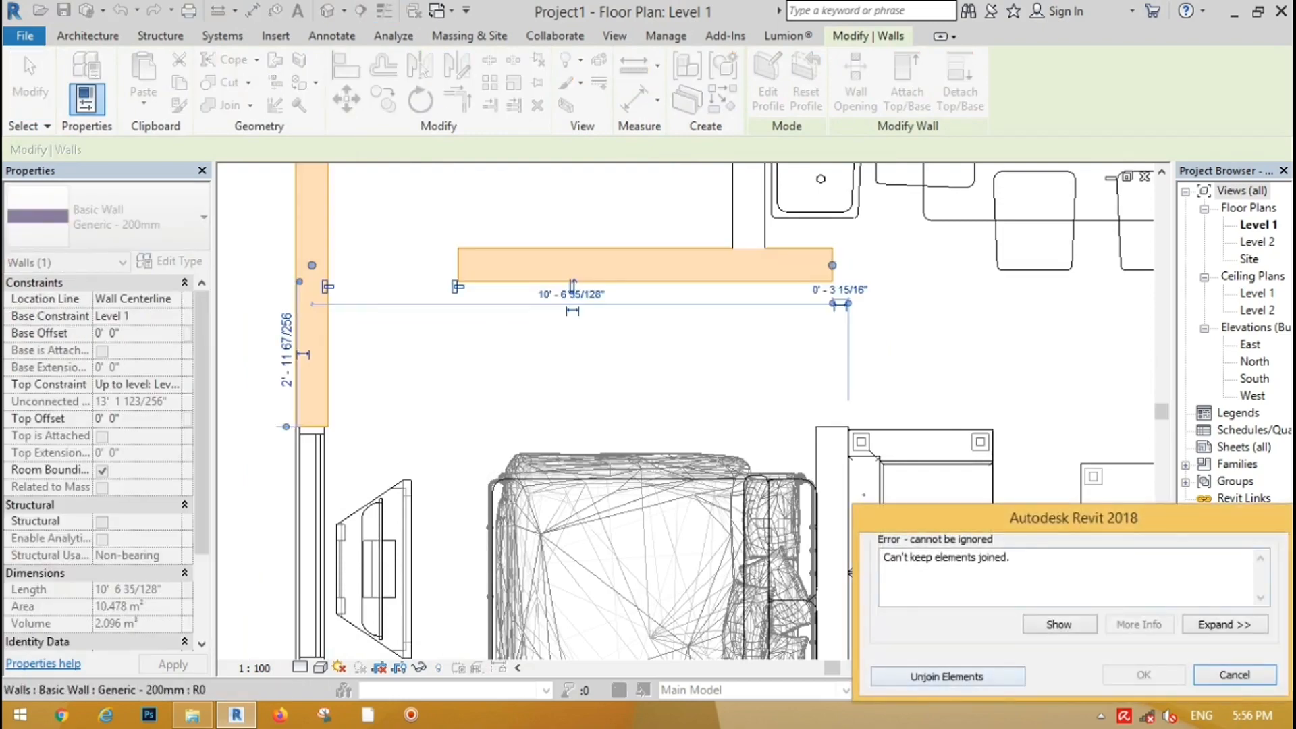
{"action": "left_click", "coordinate": [947, 677]}
{"action": "key", "text": "Escape"}
Try again to adjust the partition's end inside the exterior wall, unjoining the conflicting elements.
{"action": "scroll", "coordinate": [308, 239], "scroll_direction": "up", "scroll_amount": 3}
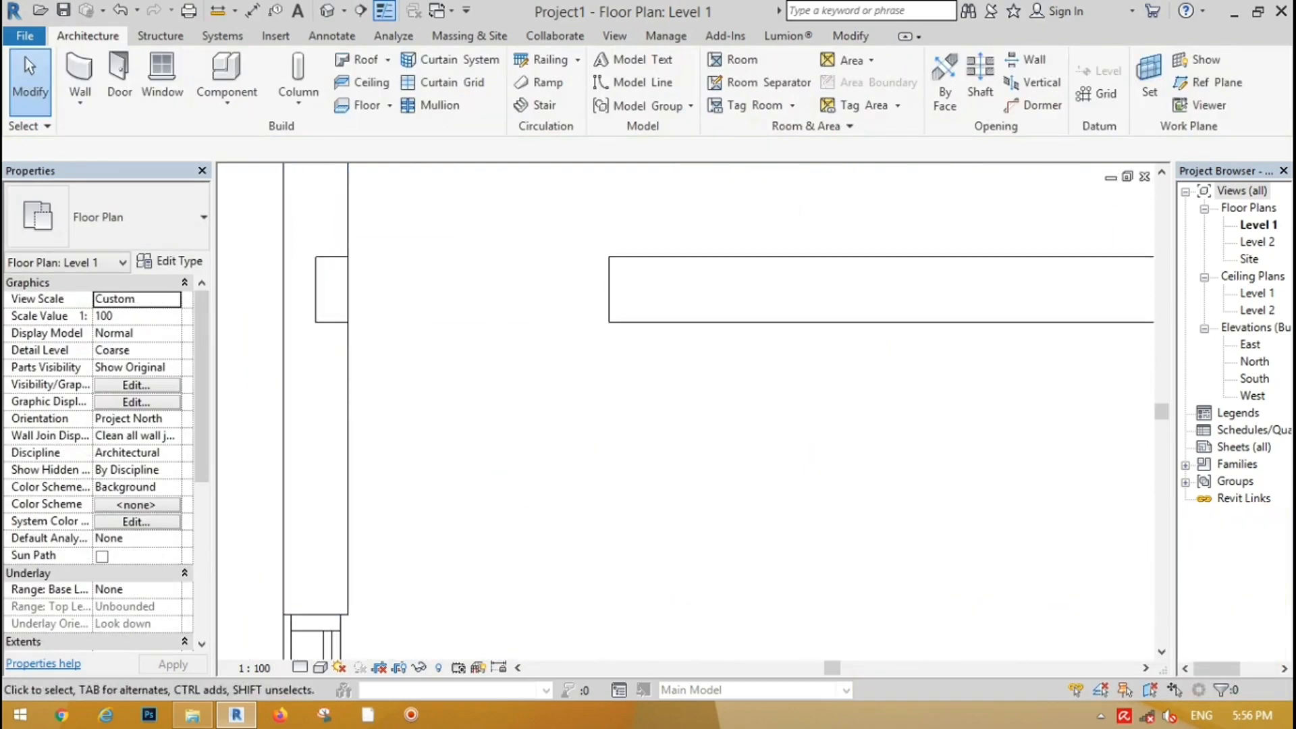
{"action": "left_click", "coordinate": [839, 317]}
{"action": "mouse_move", "coordinate": [315, 290]}
{"action": "left_mouse_down"}
{"action": "mouse_move", "coordinate": [361, 290]}
{"action": "mouse_move", "coordinate": [315, 290]}
{"action": "left_mouse_up"}
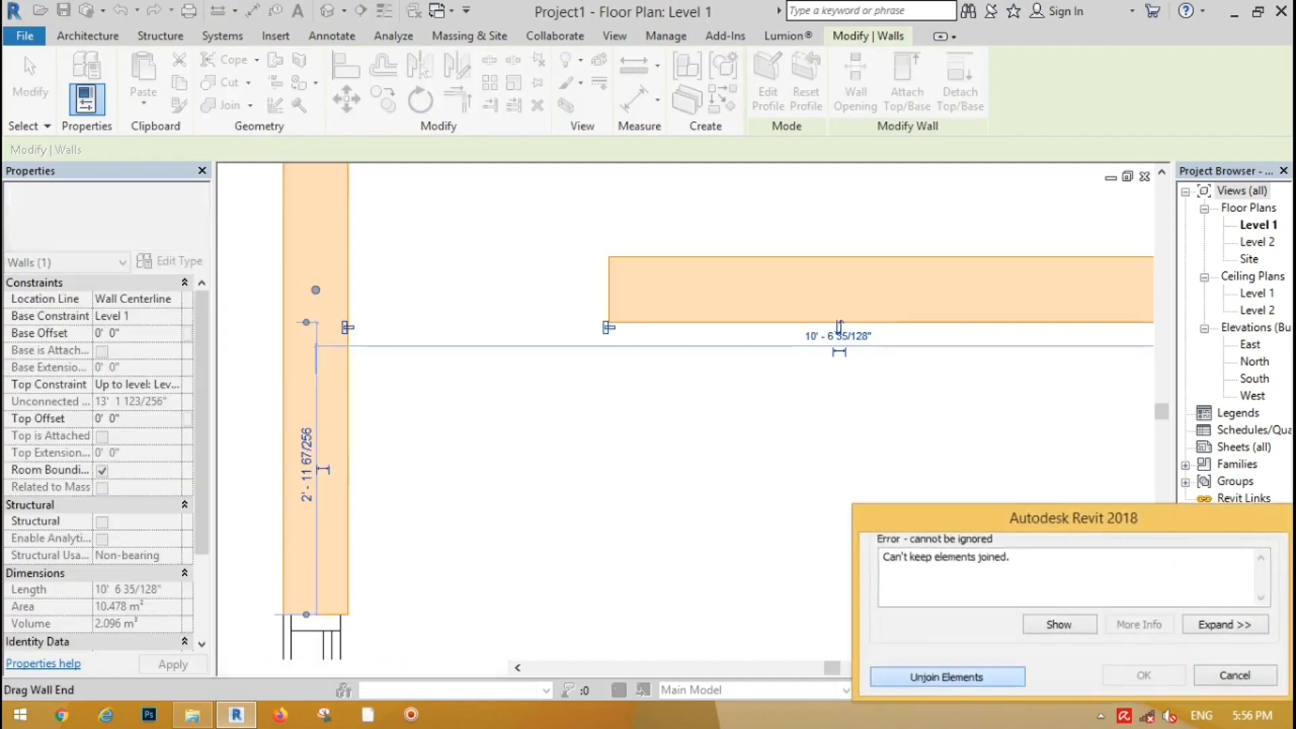
{"action": "left_click", "coordinate": [947, 676]}
{"action": "key", "text": "Escape"}
{"action": "scroll", "coordinate": [687, 440], "scroll_direction": "down", "scroll_amount": 5}
{"action": "scroll", "coordinate": [686, 439], "scroll_direction": "up", "scroll_amount": 4}
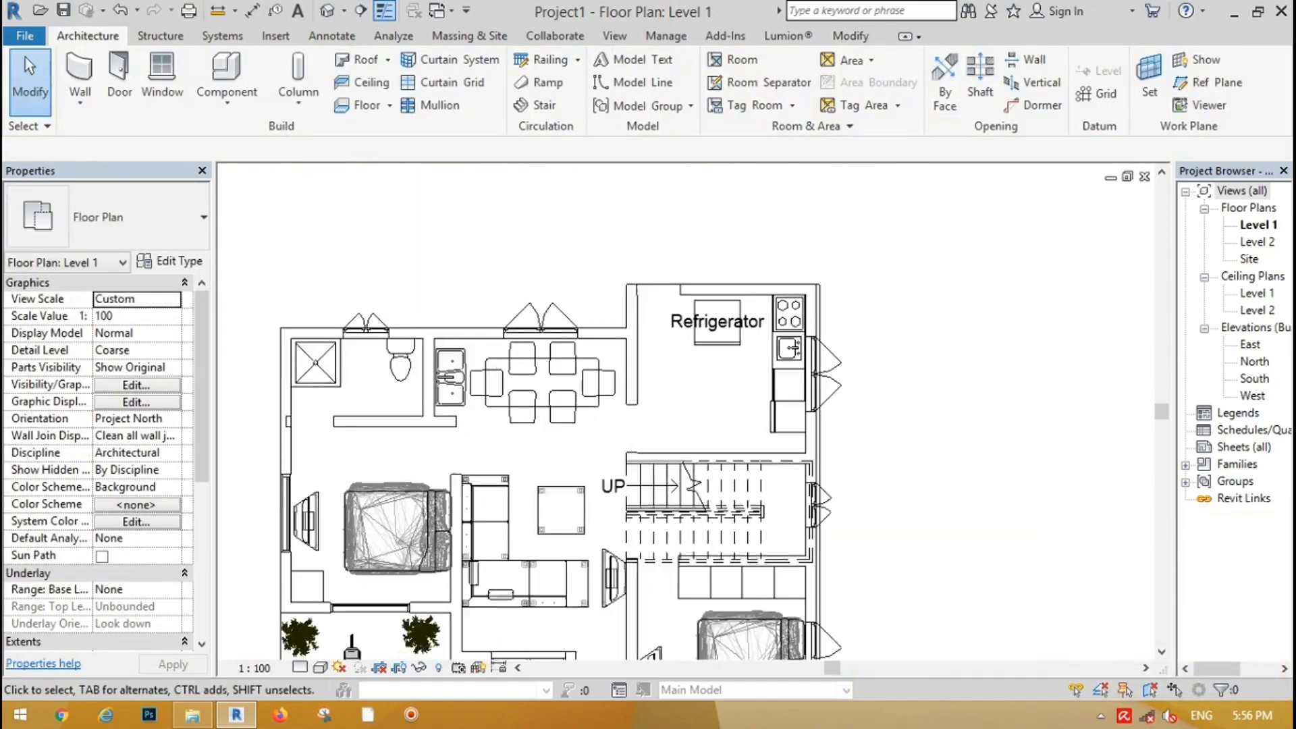
Enable the section box in the {3D} view and, from the front, lower its top to cut the house at window height.
{"action": "scroll", "coordinate": [688, 246], "scroll_direction": "down", "scroll_amount": 2}
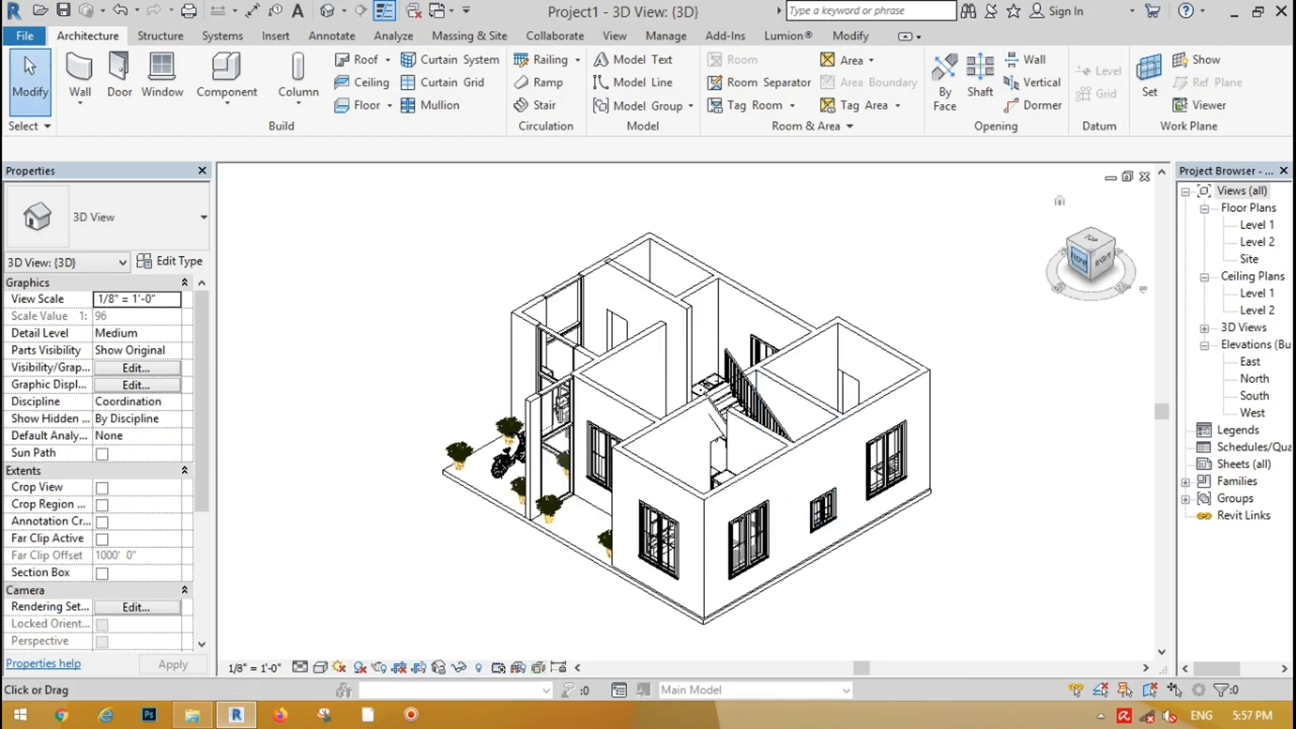
{"action": "left_click", "coordinate": [1079, 262]}
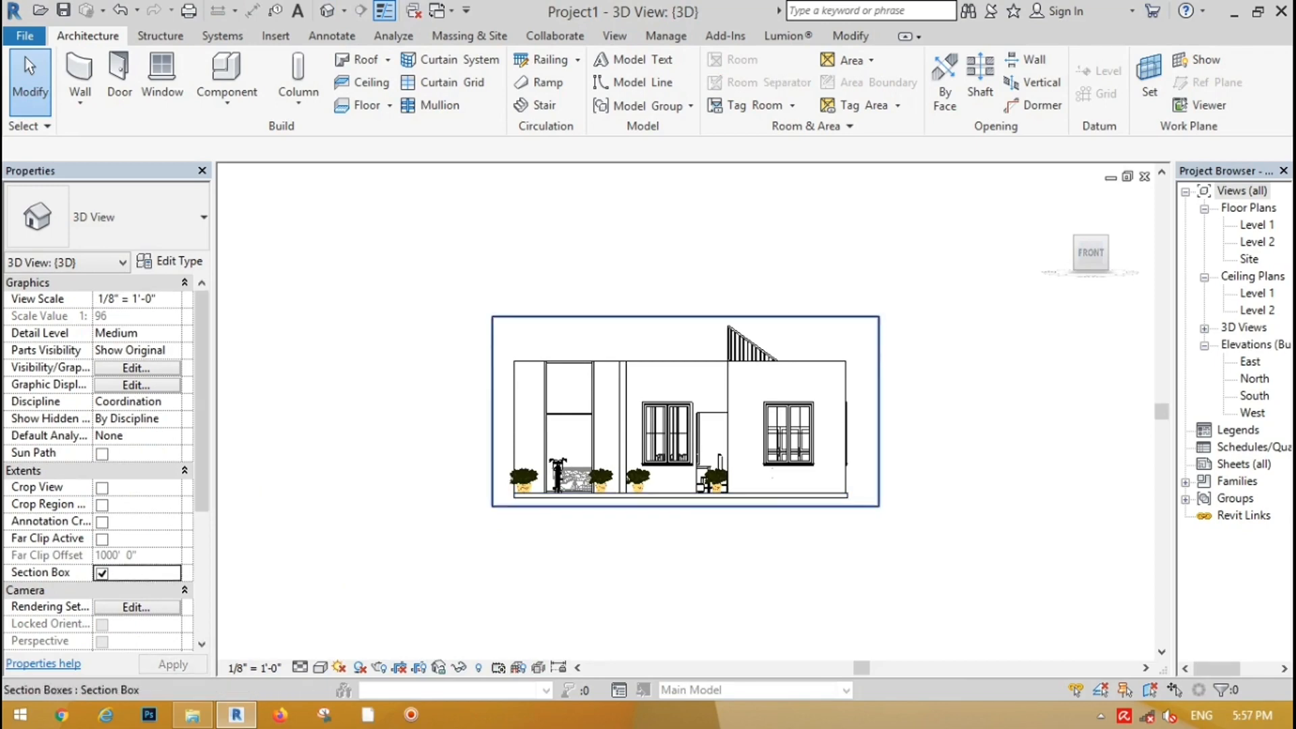
{"action": "left_click", "coordinate": [689, 316]}
{"action": "scroll", "coordinate": [693, 339], "scroll_direction": "up", "scroll_amount": 3}
{"action": "left_click_drag", "start_coordinate": [677, 292], "coordinate": [677, 510]}
{"action": "left_click", "coordinate": [702, 260]}
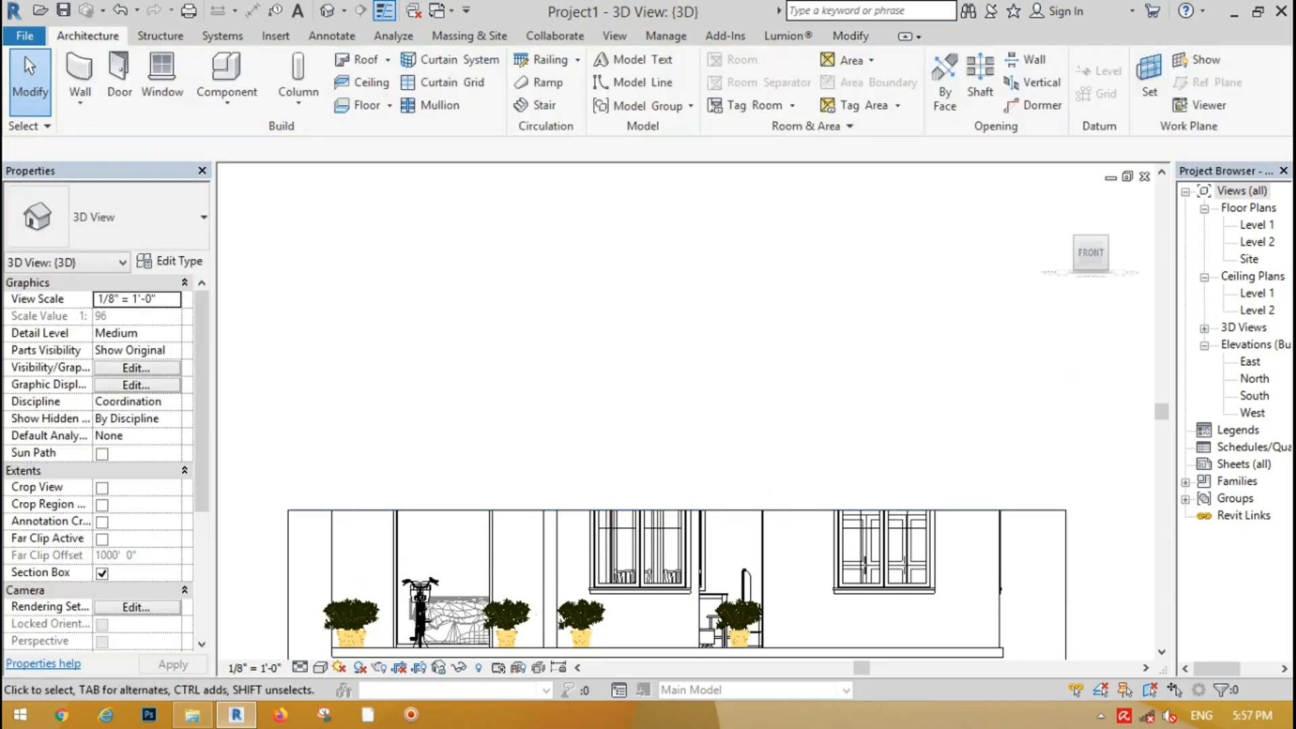
Show the sectioned house from an isometric corner angle in the Realistic visual style.
{"action": "scroll", "coordinate": [703, 262], "scroll_direction": "down", "scroll_amount": 6}
{"action": "left_click_drag", "start_coordinate": [1091, 252], "coordinate": [1087, 256]}
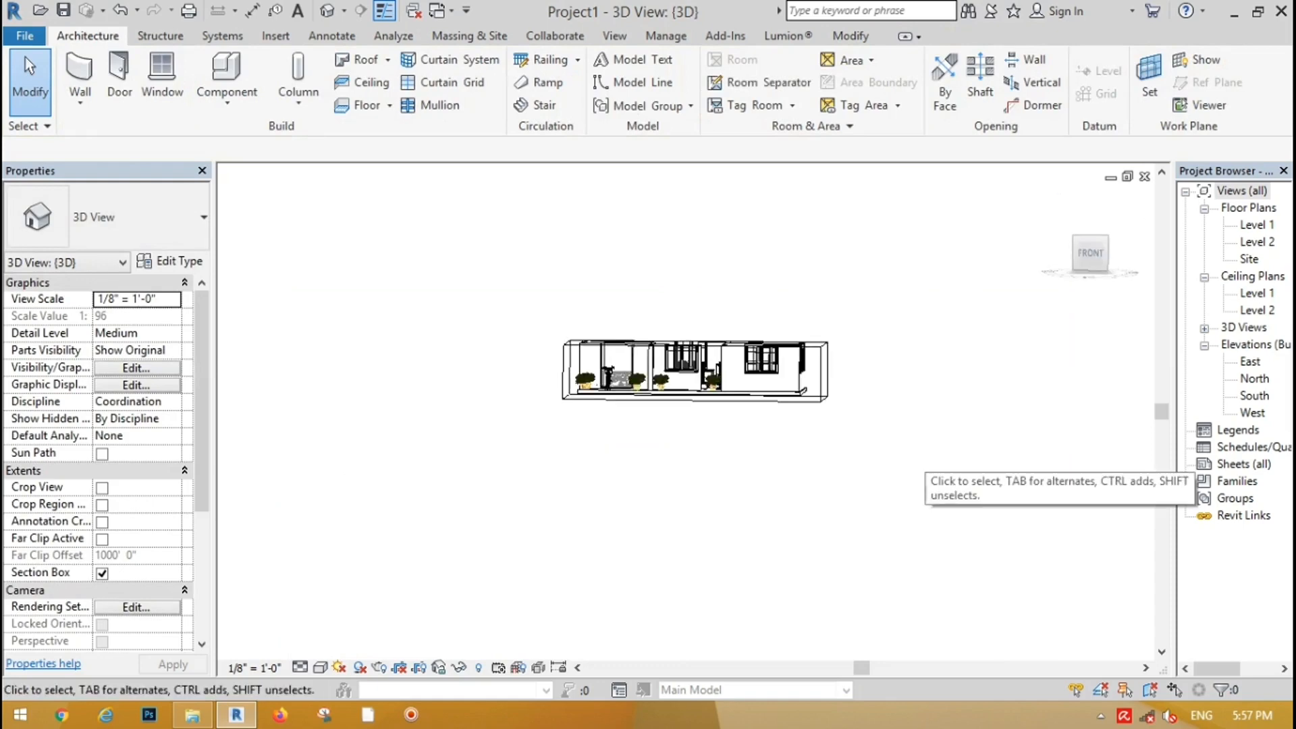
{"action": "left_click", "coordinate": [1107, 236]}
{"action": "scroll", "coordinate": [753, 378], "scroll_direction": "up", "scroll_amount": 4}
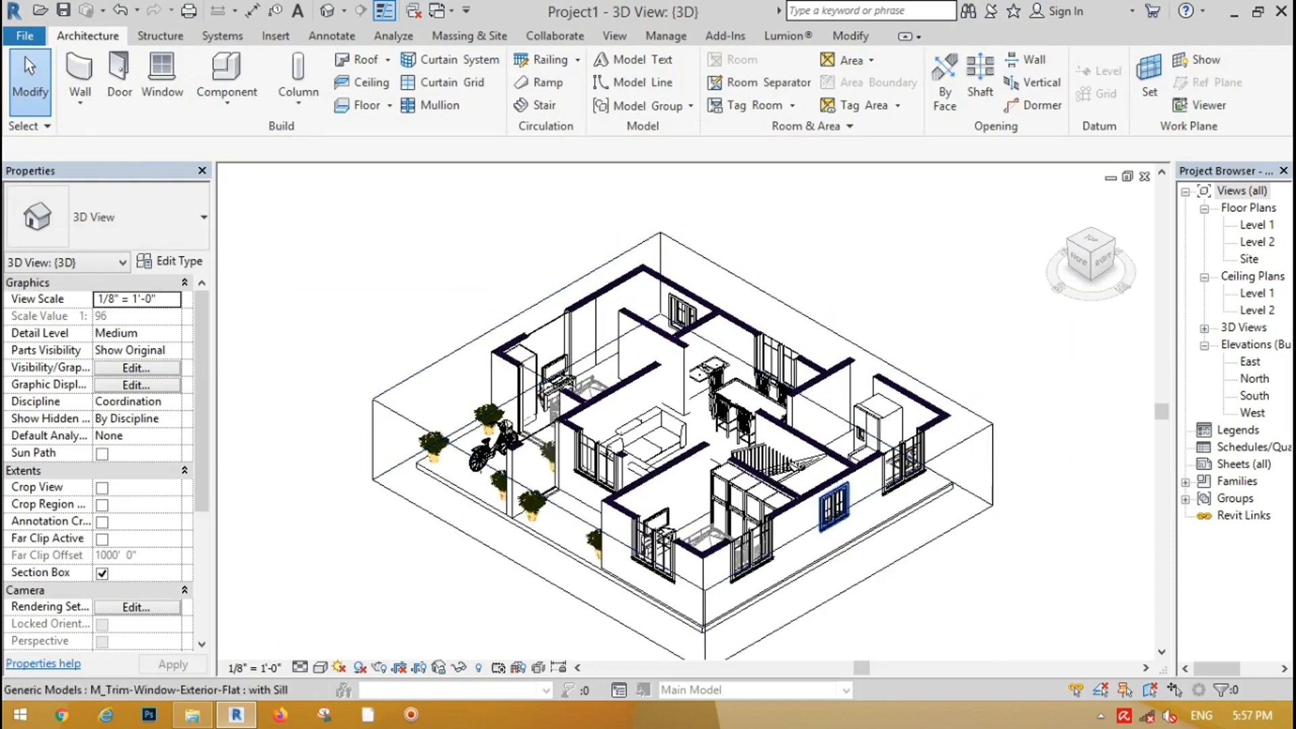
{"action": "scroll", "coordinate": [719, 533], "scroll_direction": "down", "scroll_amount": 1}
{"action": "scroll", "coordinate": [643, 320], "scroll_direction": "up", "scroll_amount": 4}
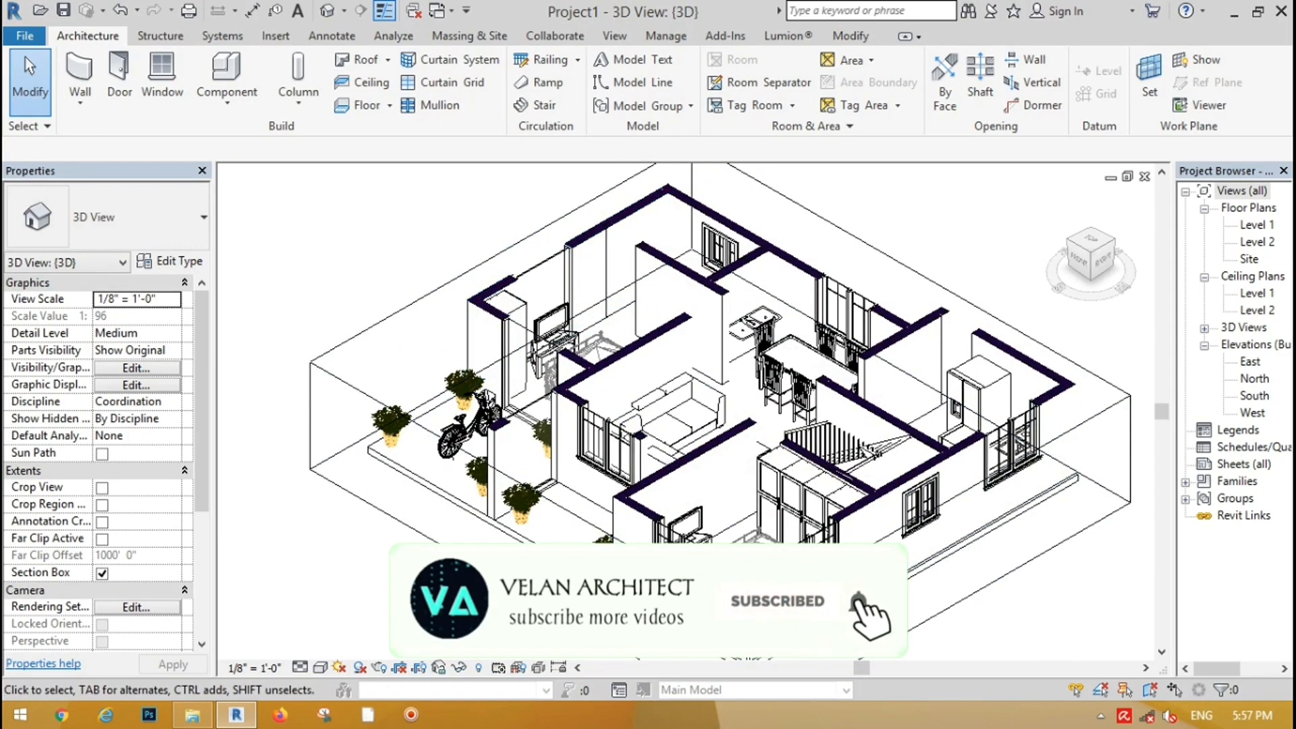
{"action": "left_click", "coordinate": [321, 667]}
{"action": "left_click", "coordinate": [354, 629]}
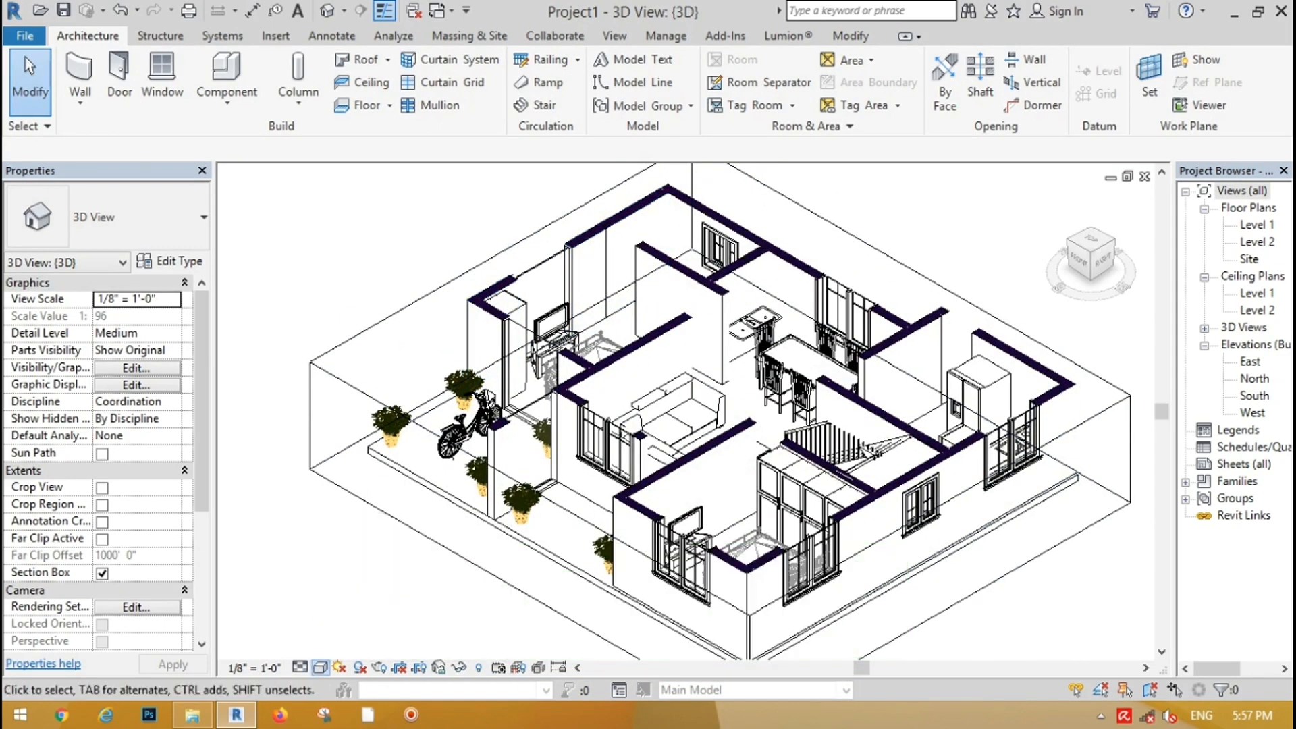
{"action": "left_click", "coordinate": [850, 36]}
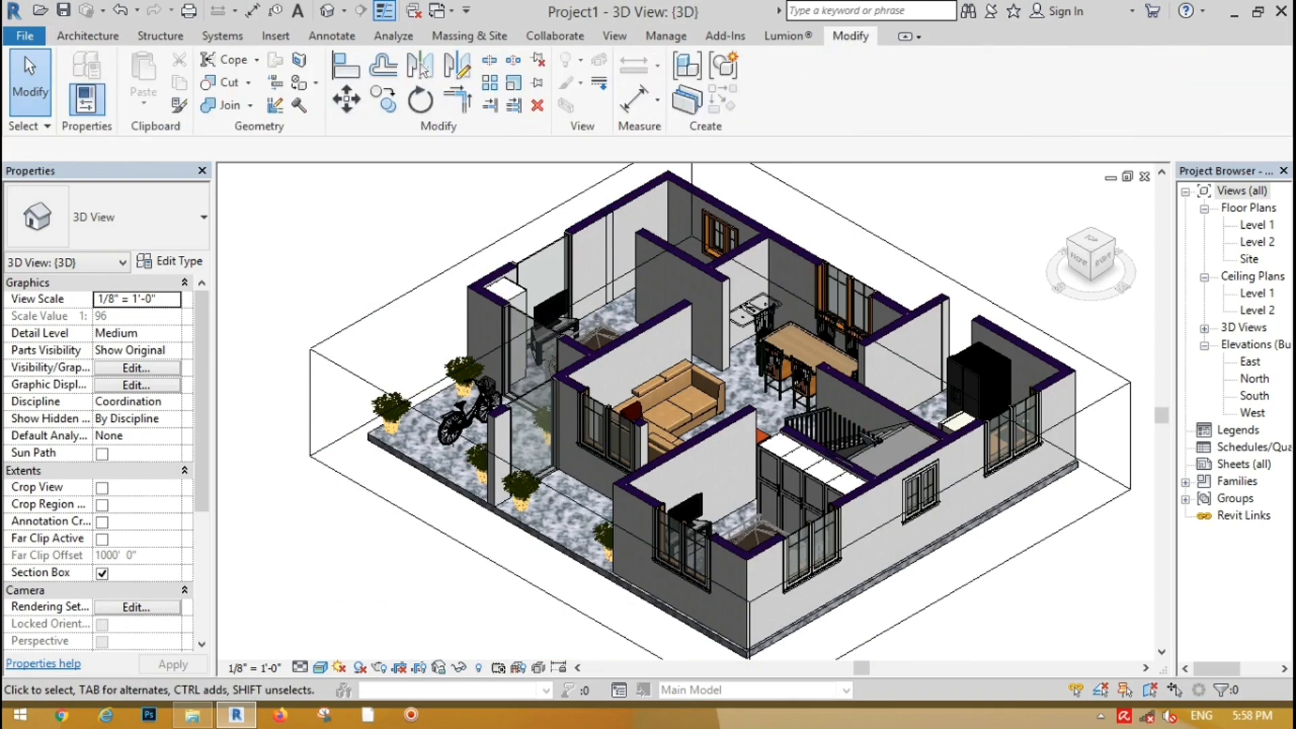